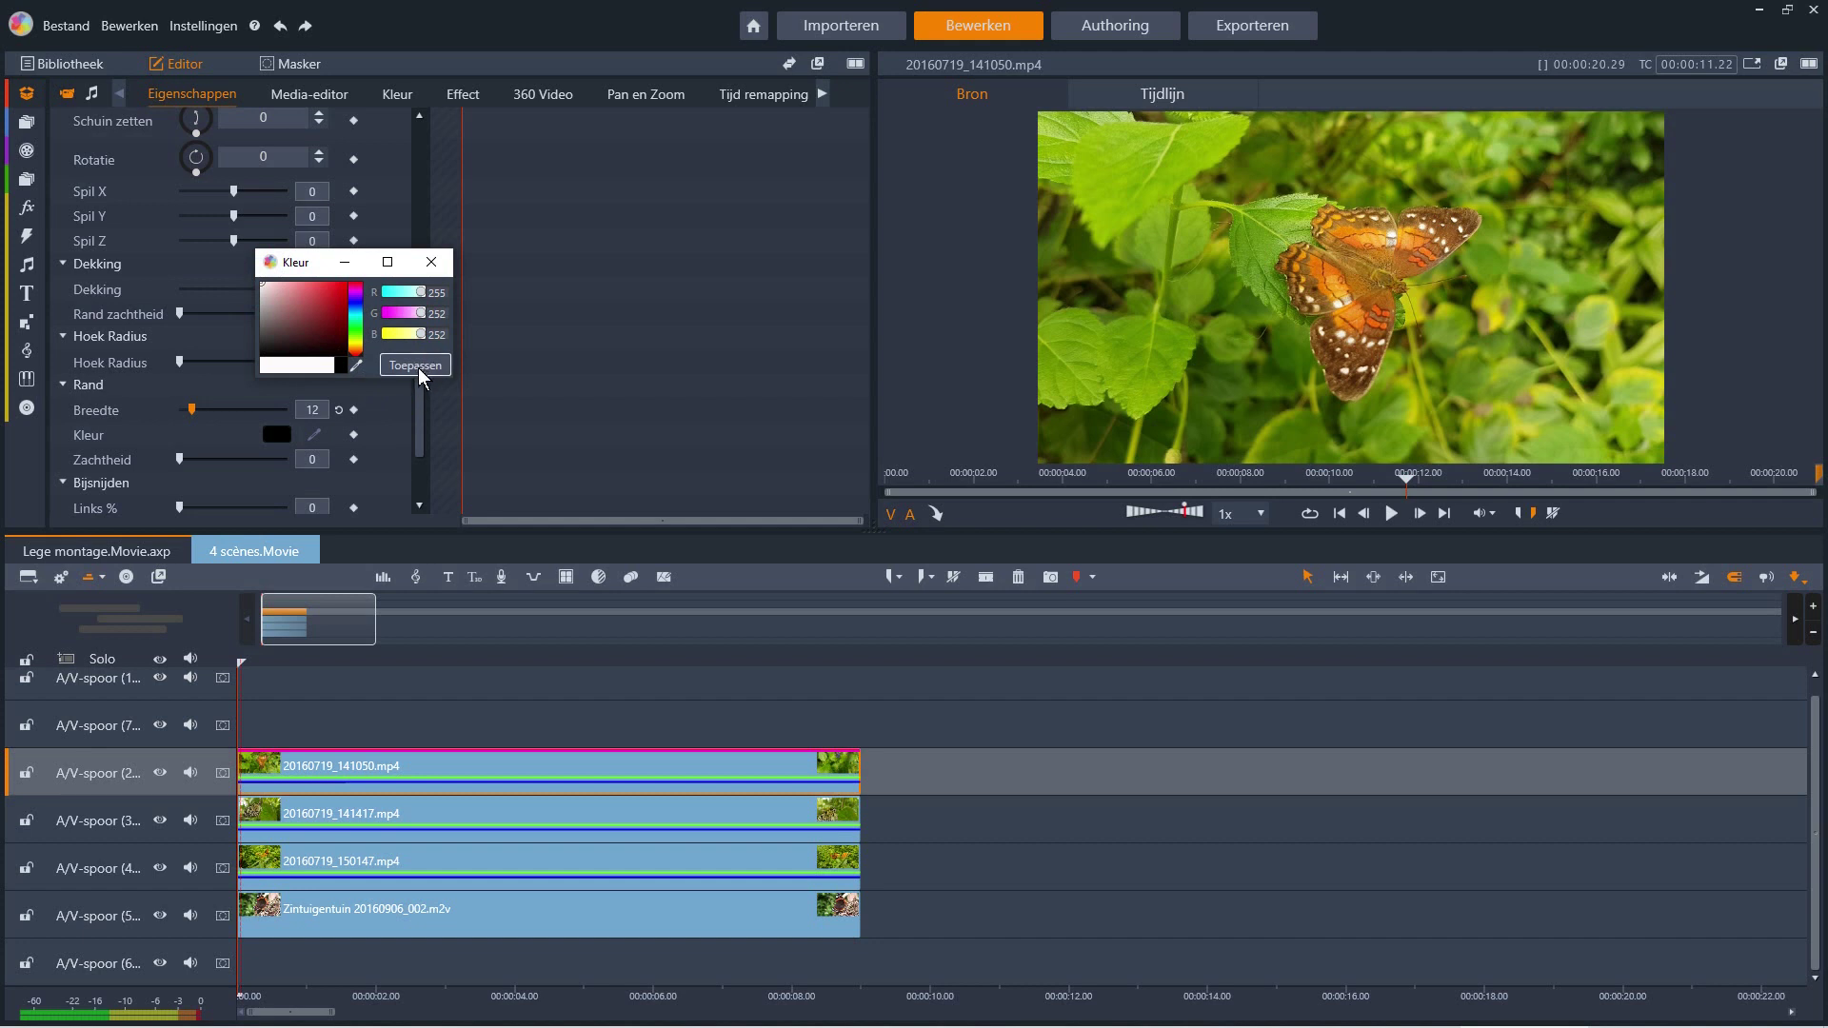
- Apply the white border colour (RGB 255, 252, 252) to clip 20160719_141050.mp4 and copy all of its effects
{"action": "left_click", "coordinate": [415, 364]}
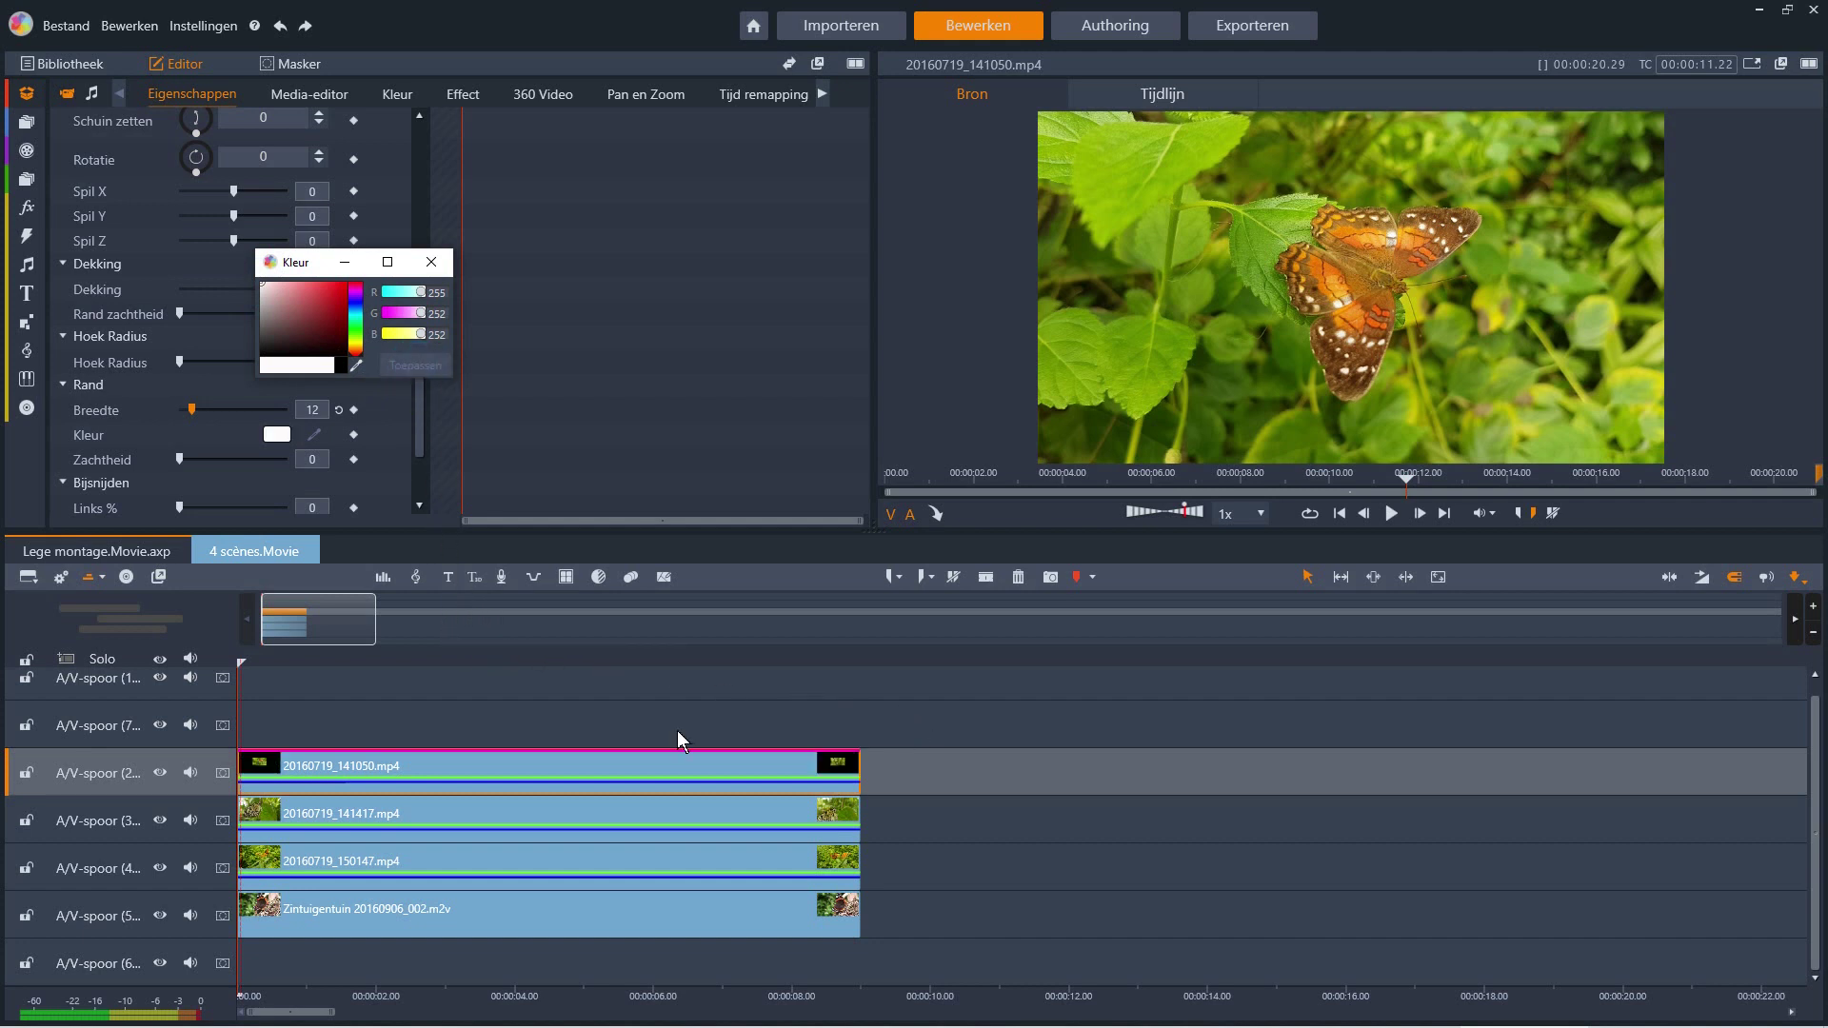
{"action": "key", "text": "Escape"}
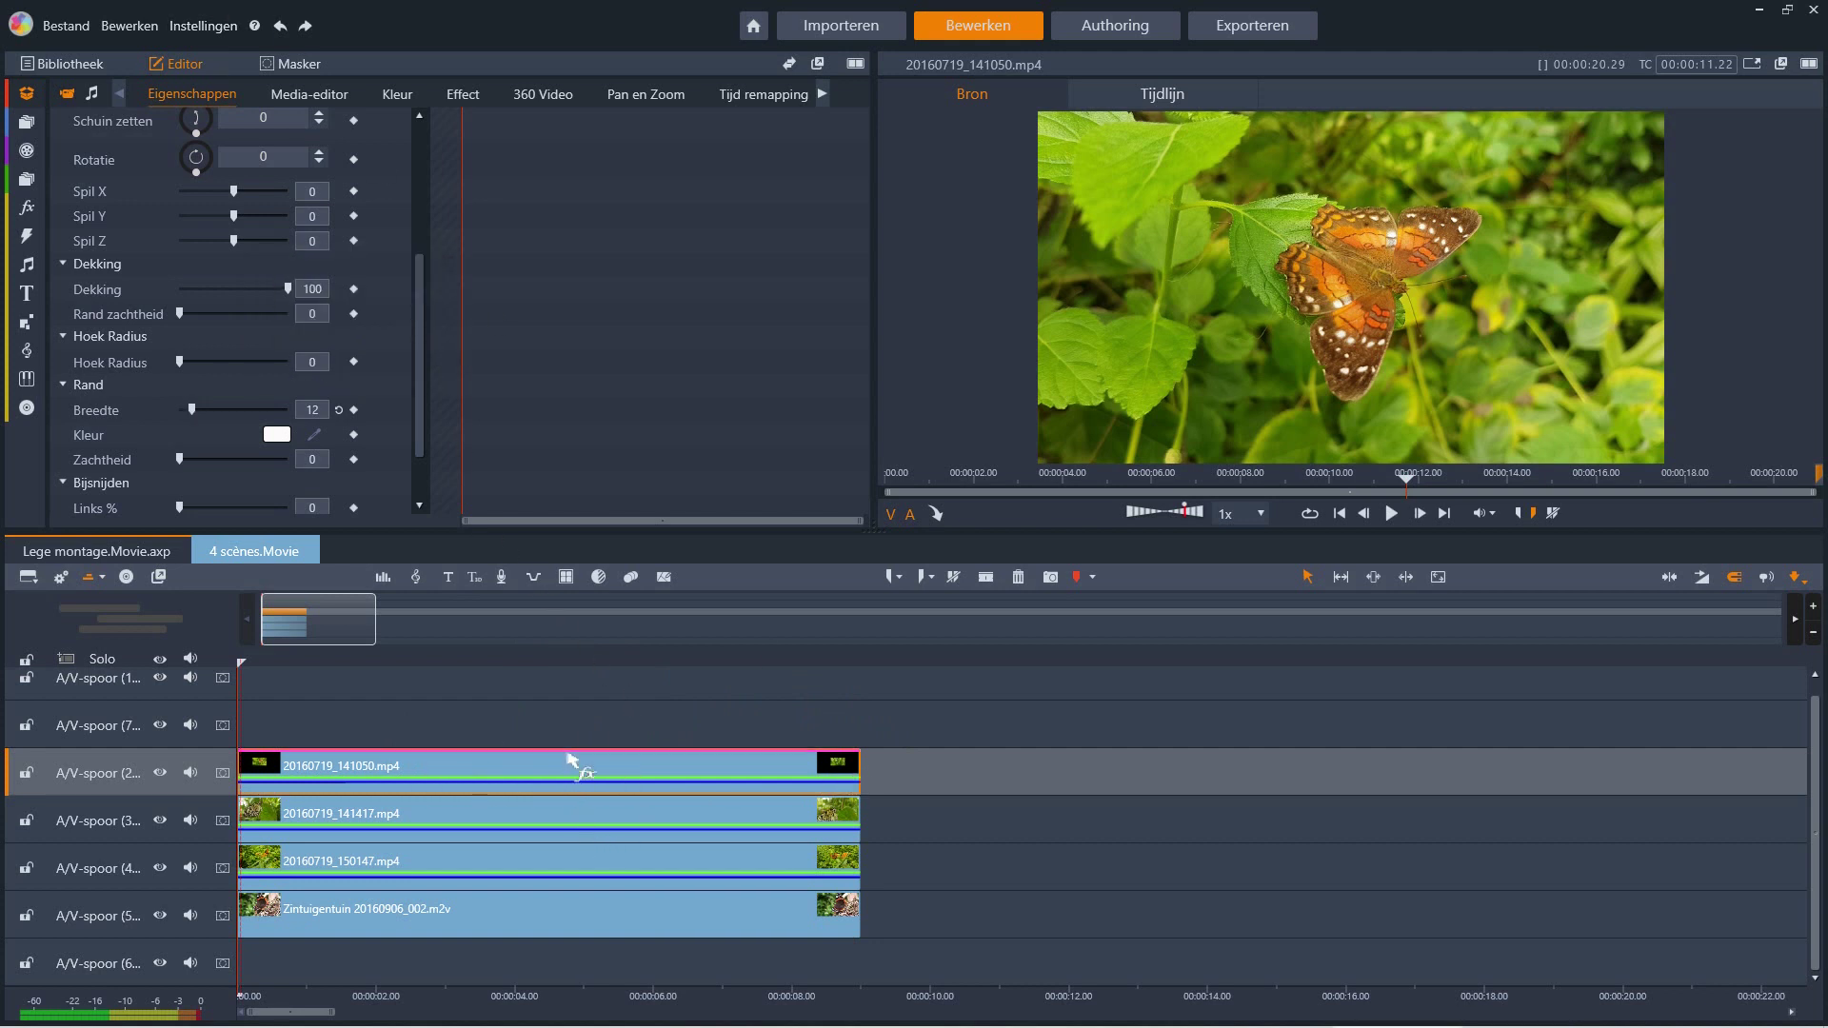
{"action": "mouse_move", "coordinate": [568, 750]}
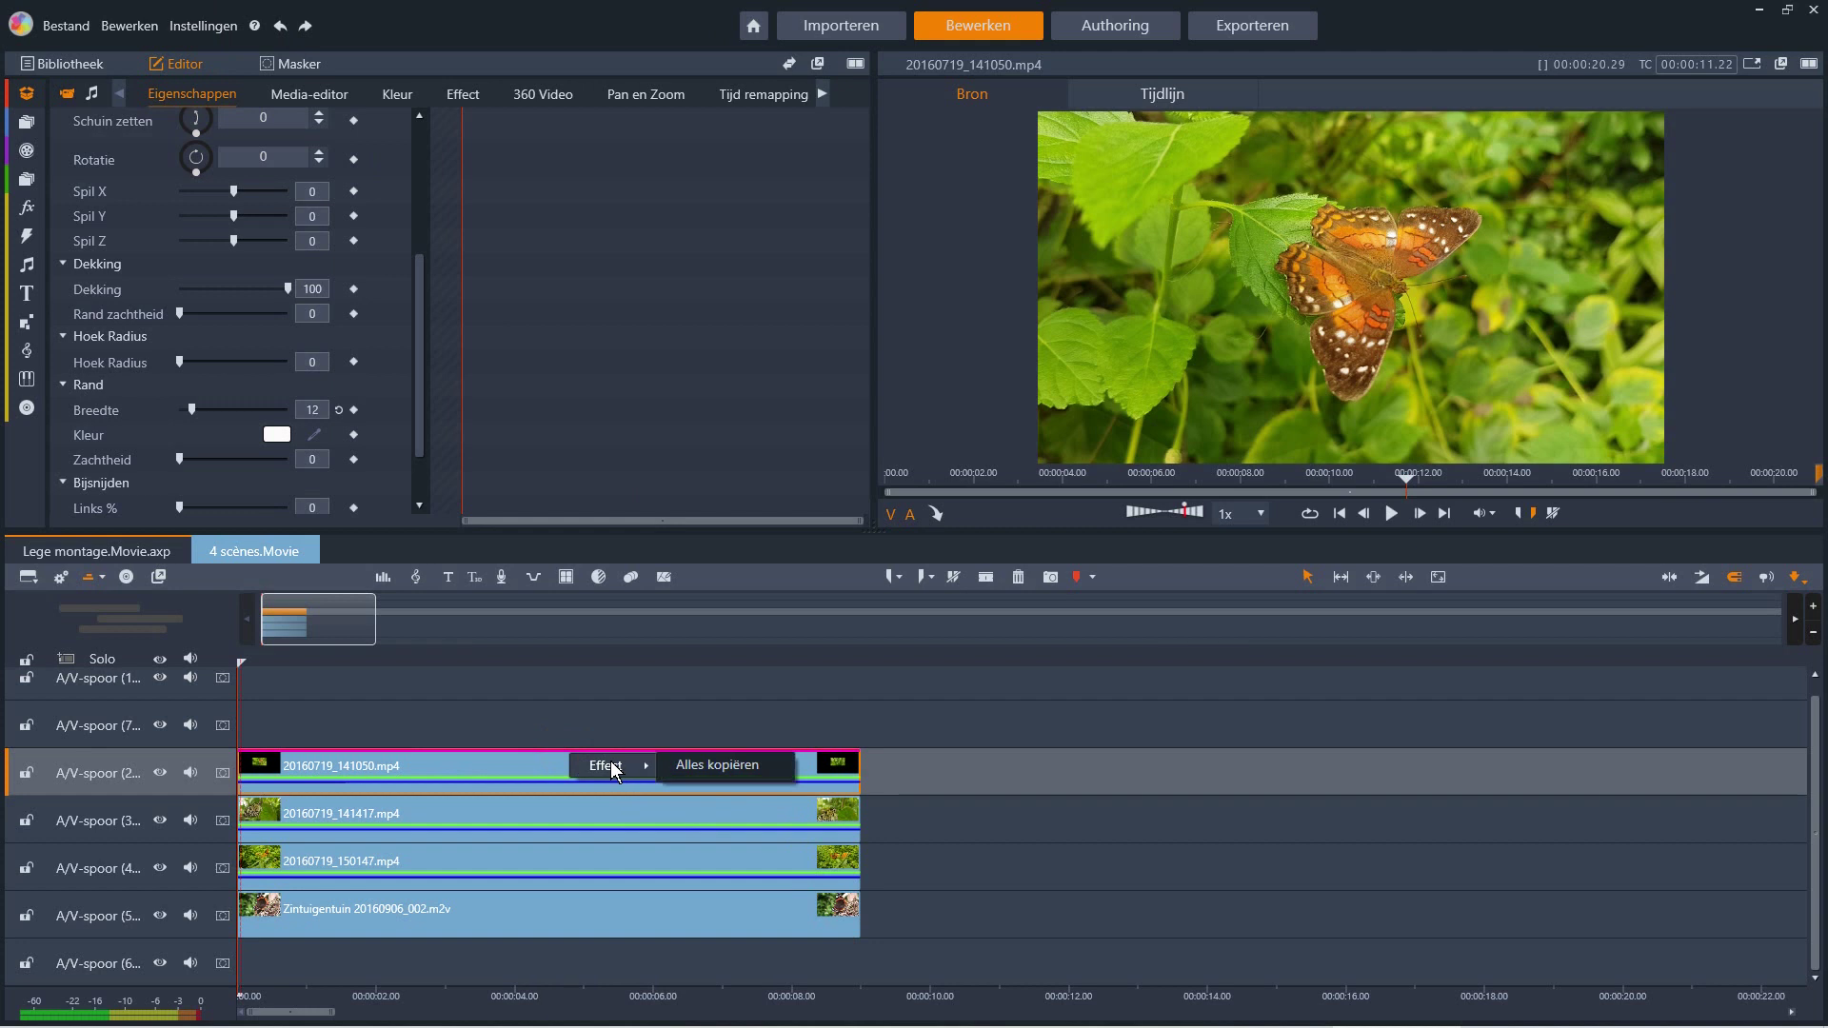
{"action": "left_click", "coordinate": [693, 763]}
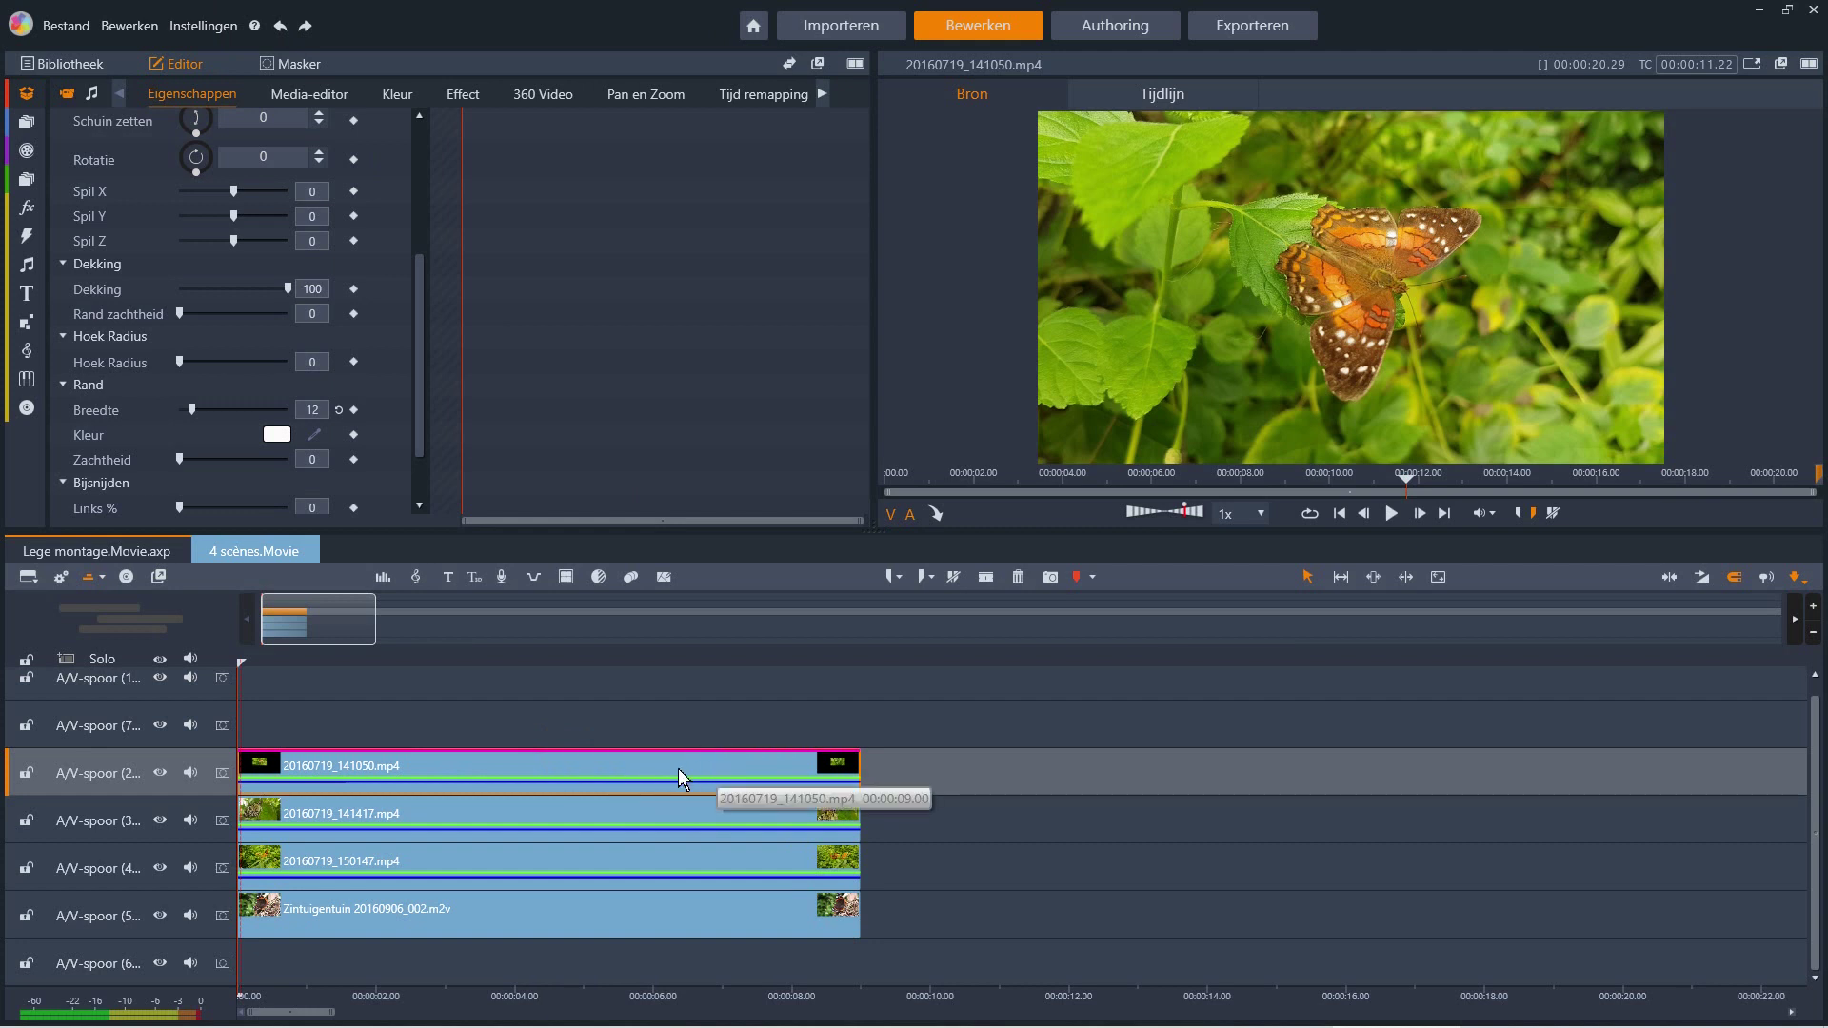
- Paste the copied effects onto the clips 20160719_141417.mp4, 20160719_150147.mp4 and Zintuigentuin 20160906_002.m2v
{"action": "right_click", "coordinate": [645, 821]}
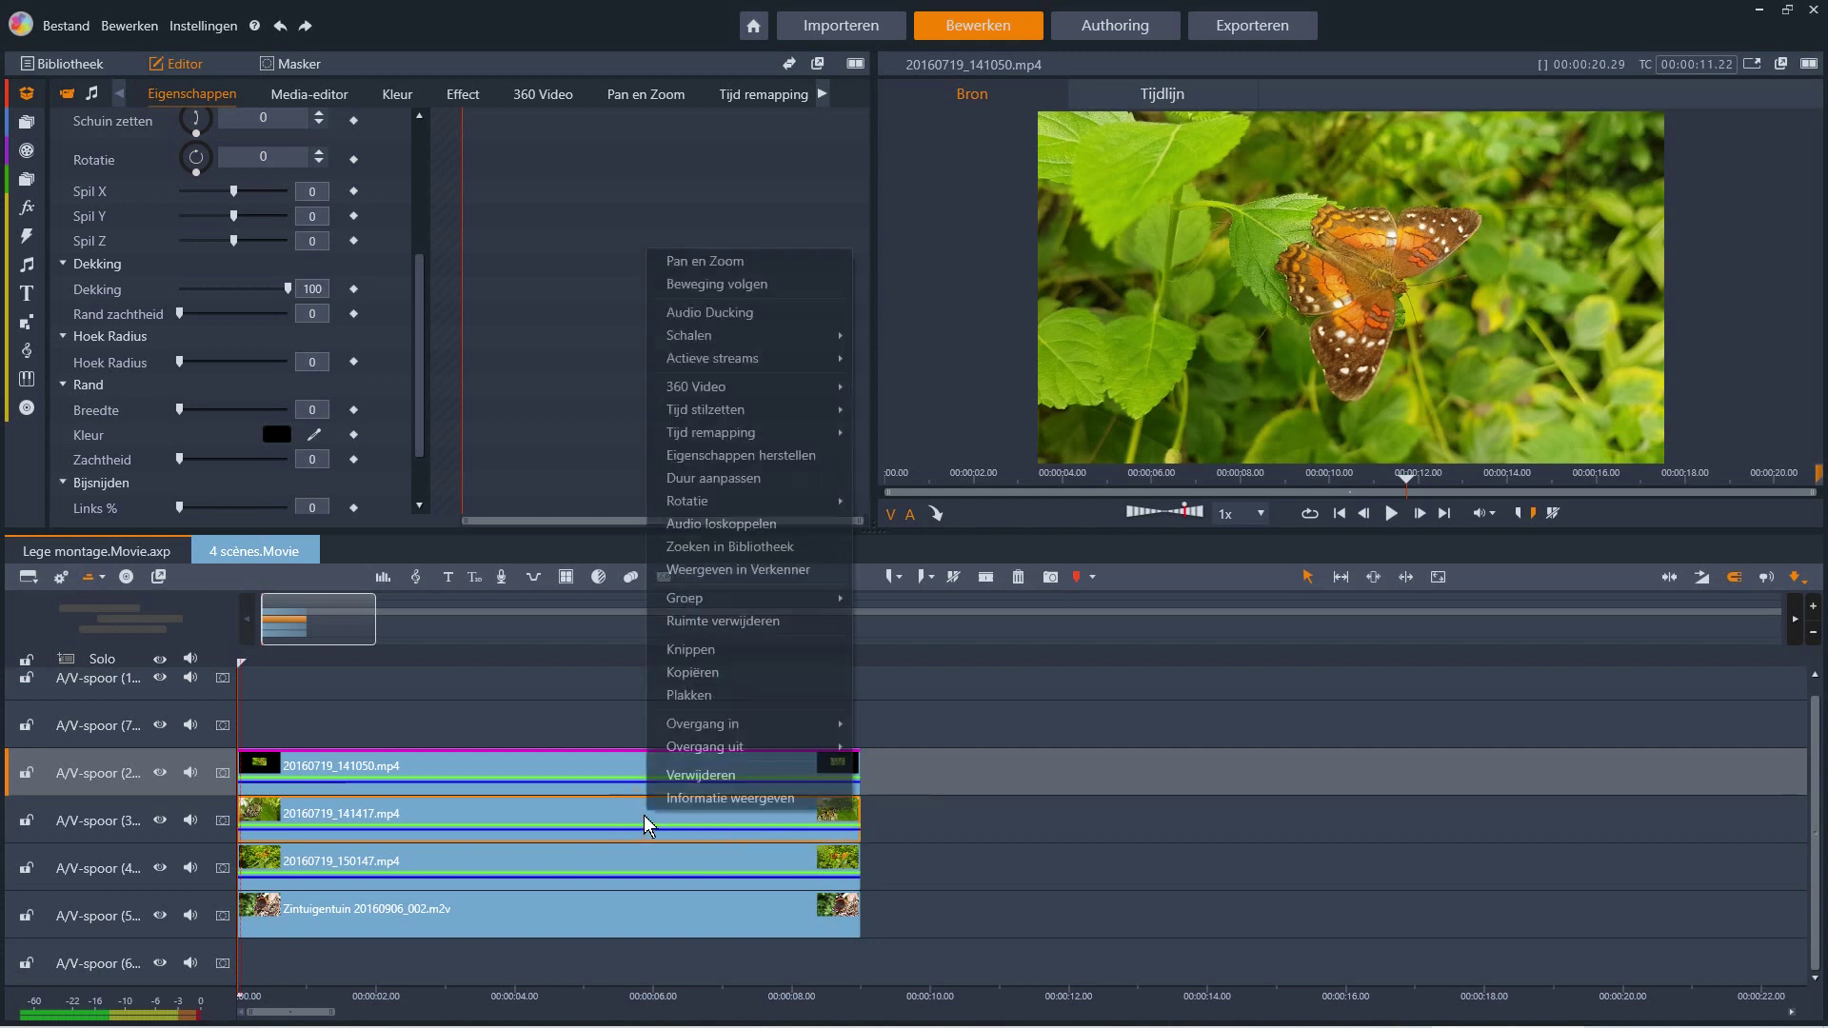
{"action": "left_click", "coordinate": [716, 690]}
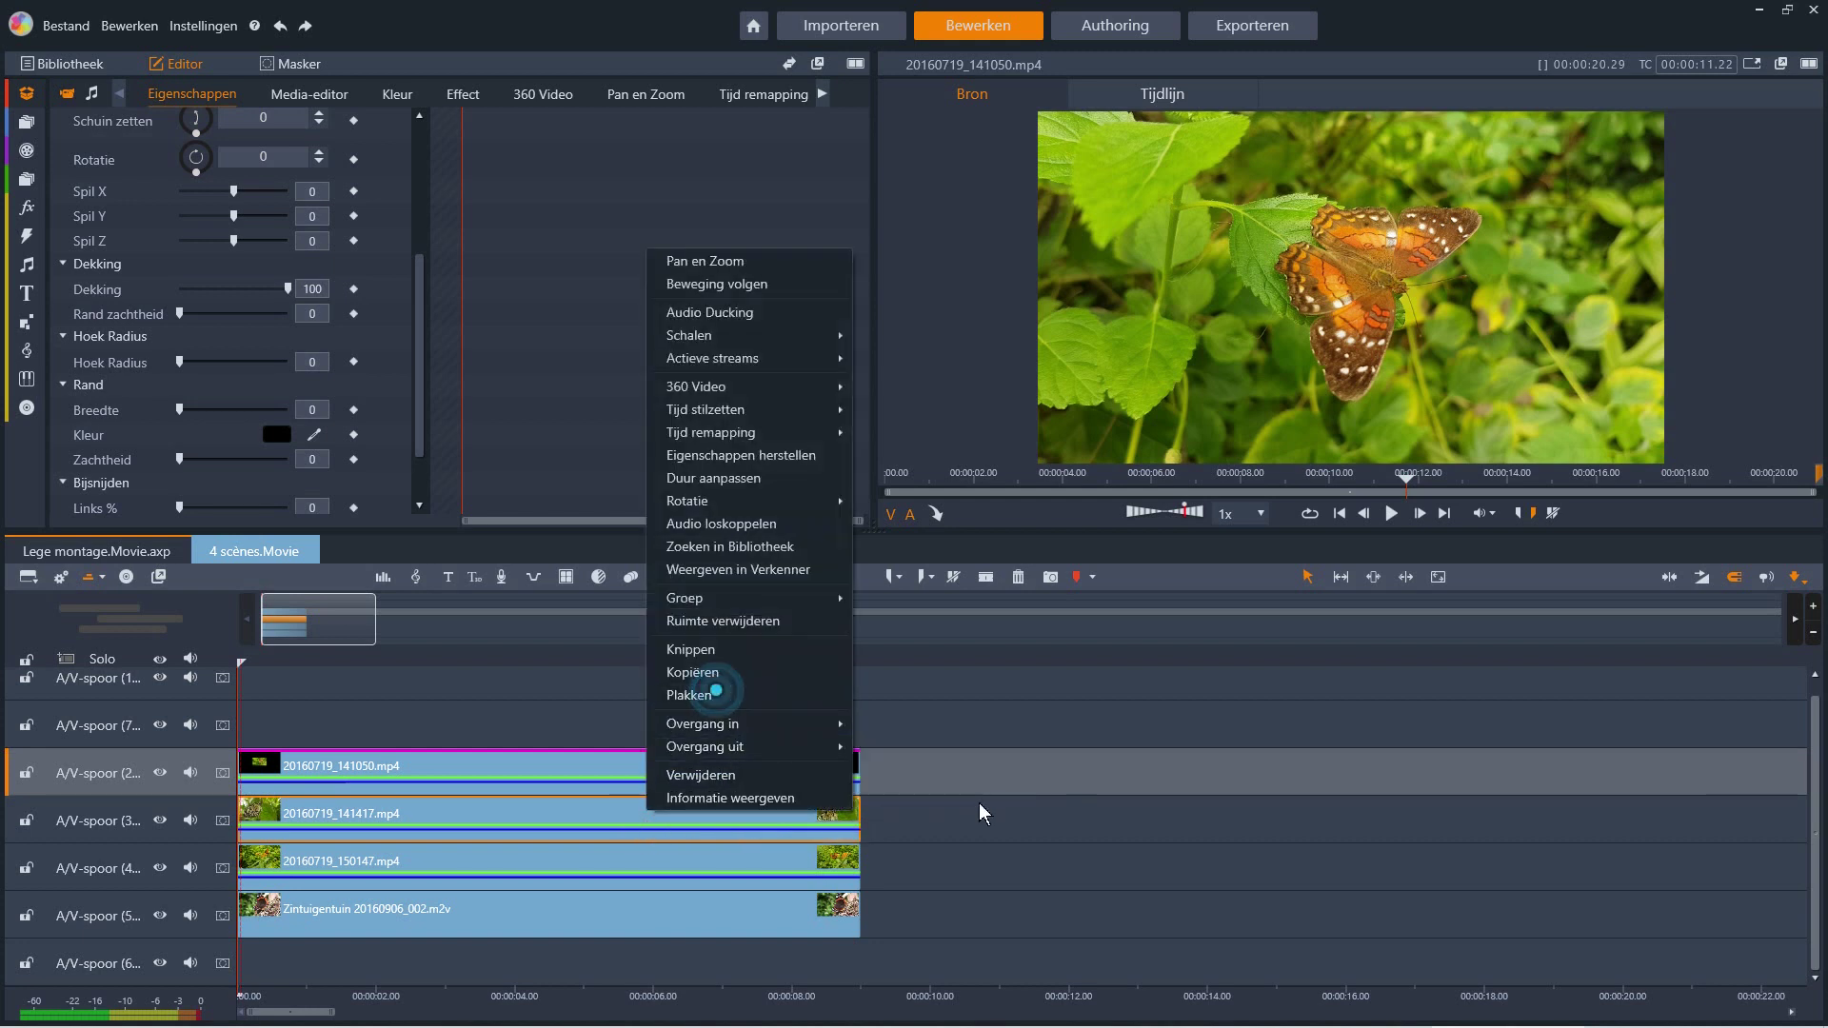
{"action": "left_click", "coordinate": [696, 869]}
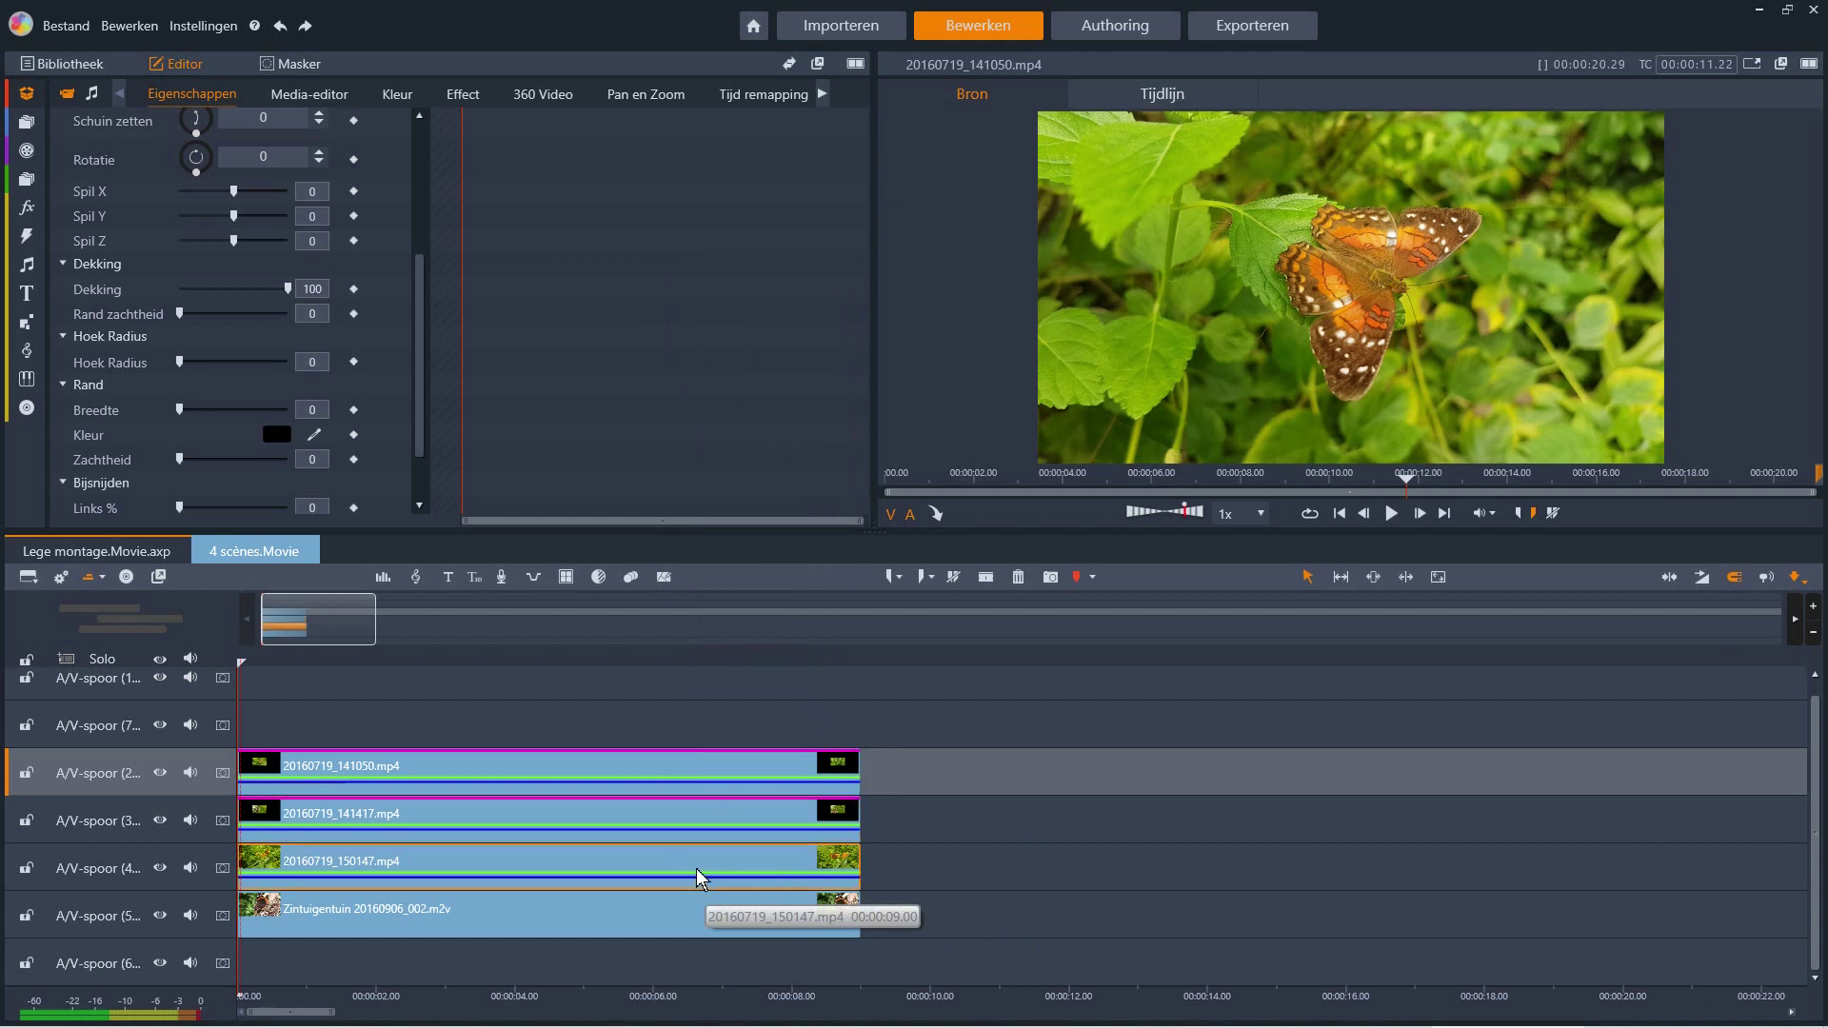
{"action": "right_click", "coordinate": [699, 874]}
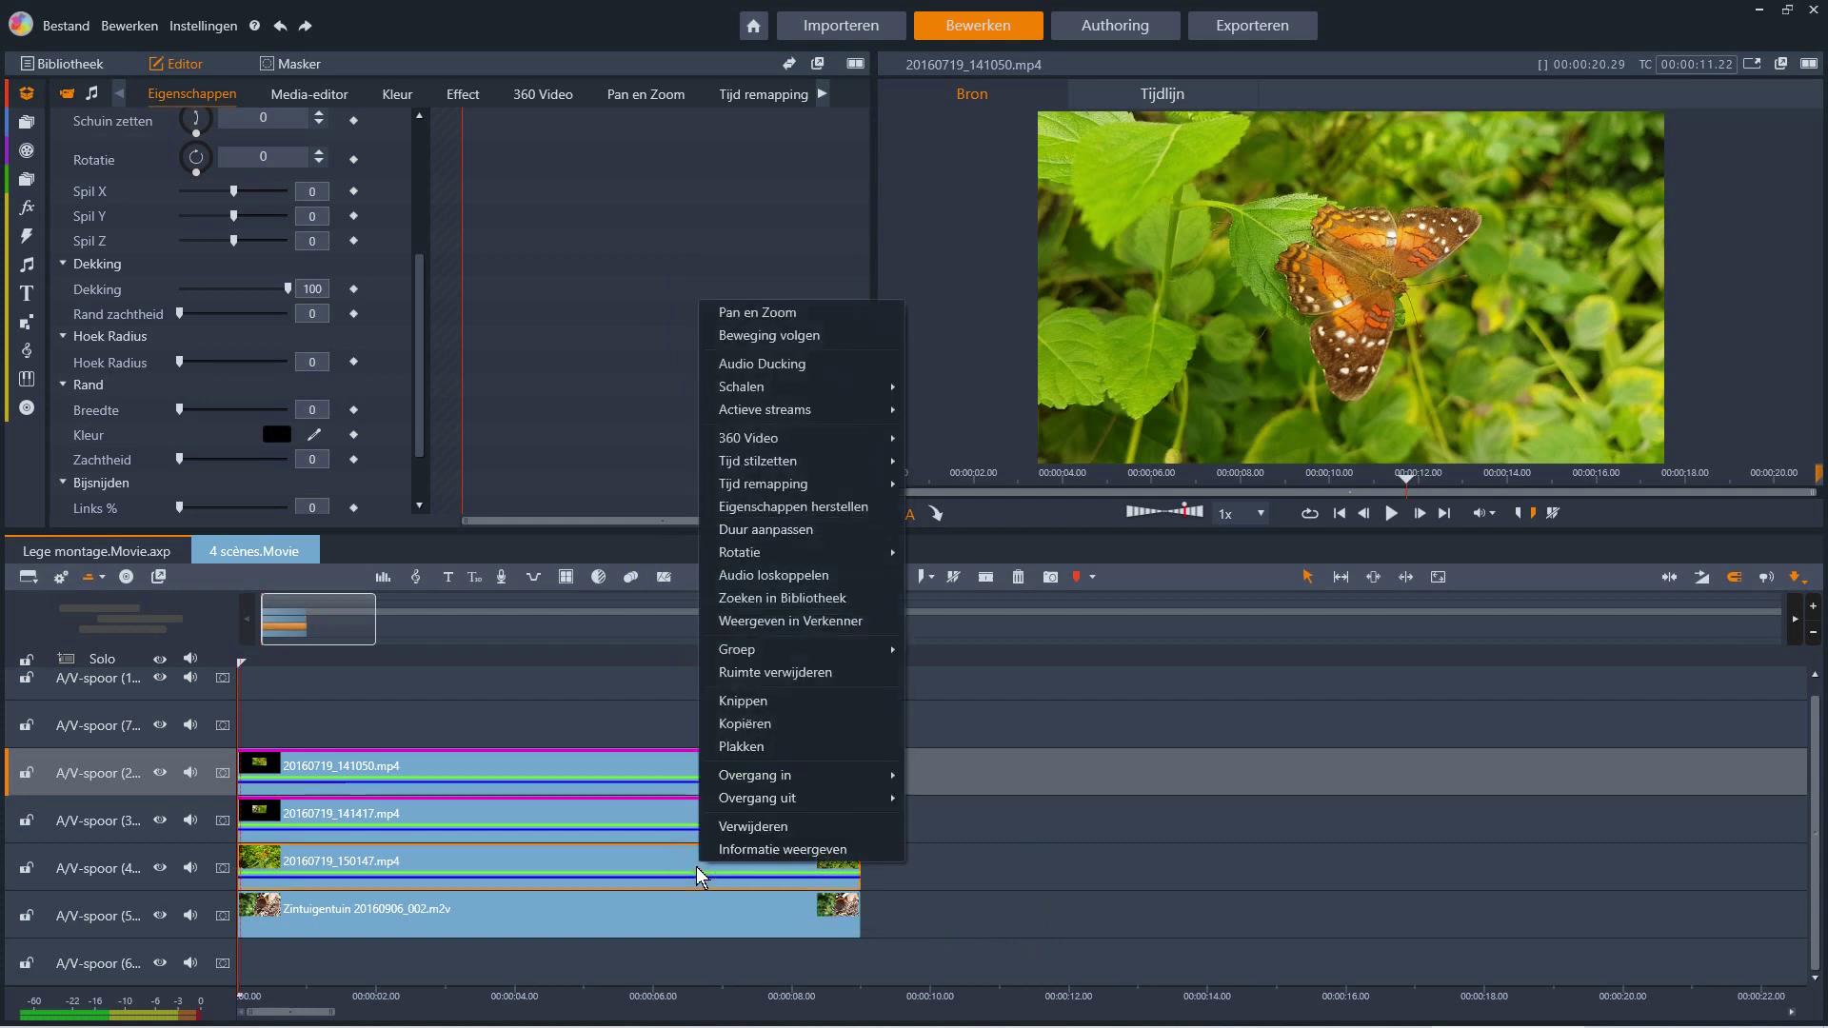
{"action": "left_click", "coordinate": [768, 752]}
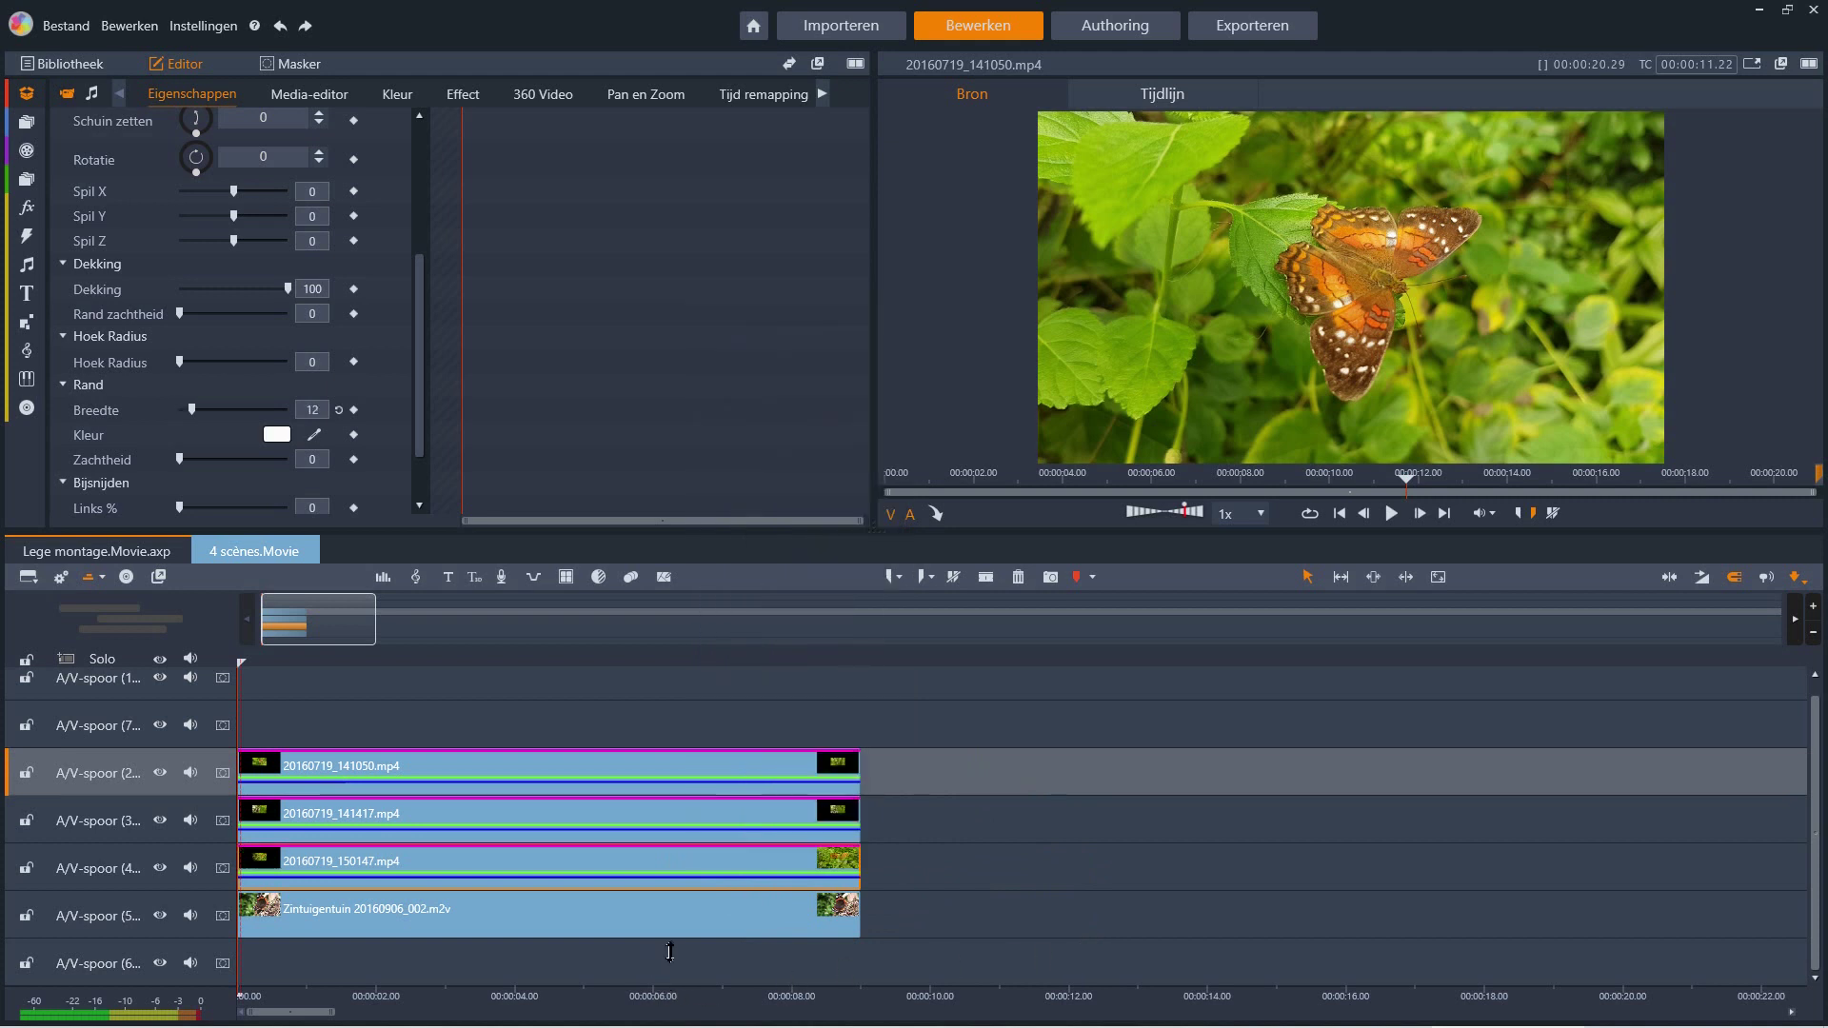
{"action": "left_click", "coordinate": [727, 921]}
{"action": "right_click", "coordinate": [726, 921]}
{"action": "left_click", "coordinate": [773, 805]}
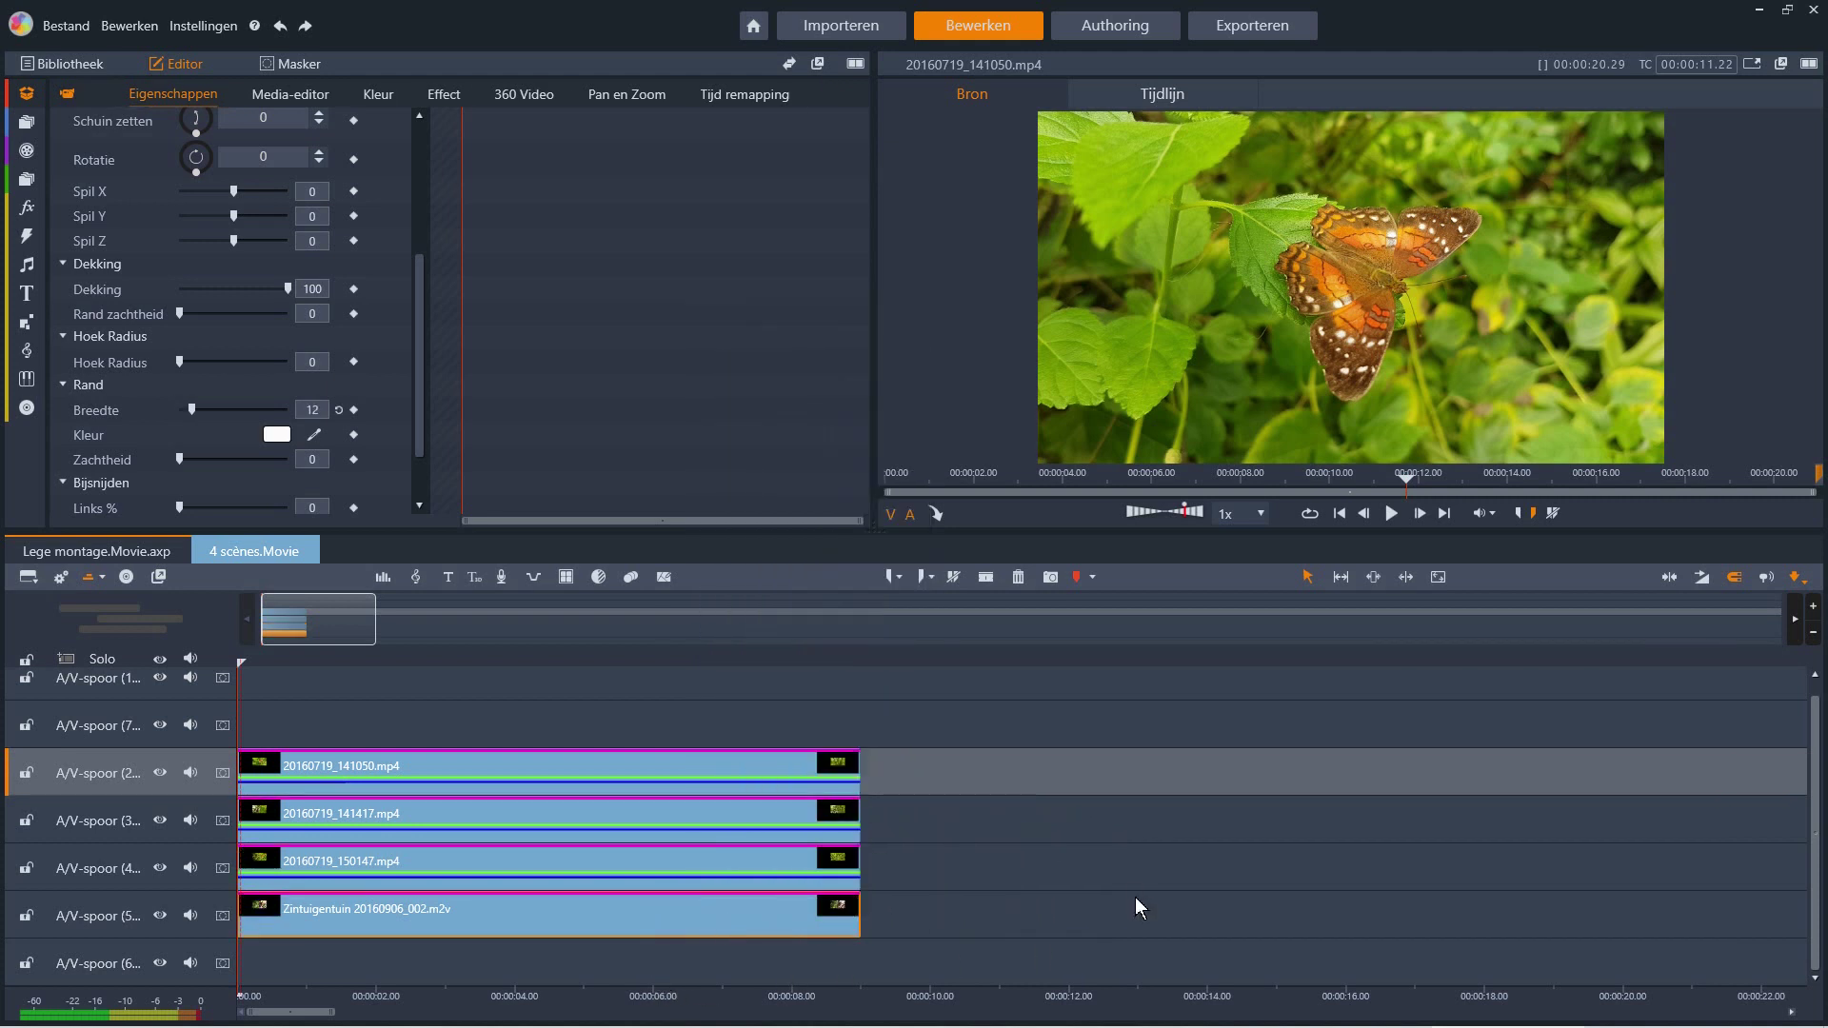
- Return to the library and preview the timeline composition at its start
{"action": "left_click", "coordinate": [63, 64]}
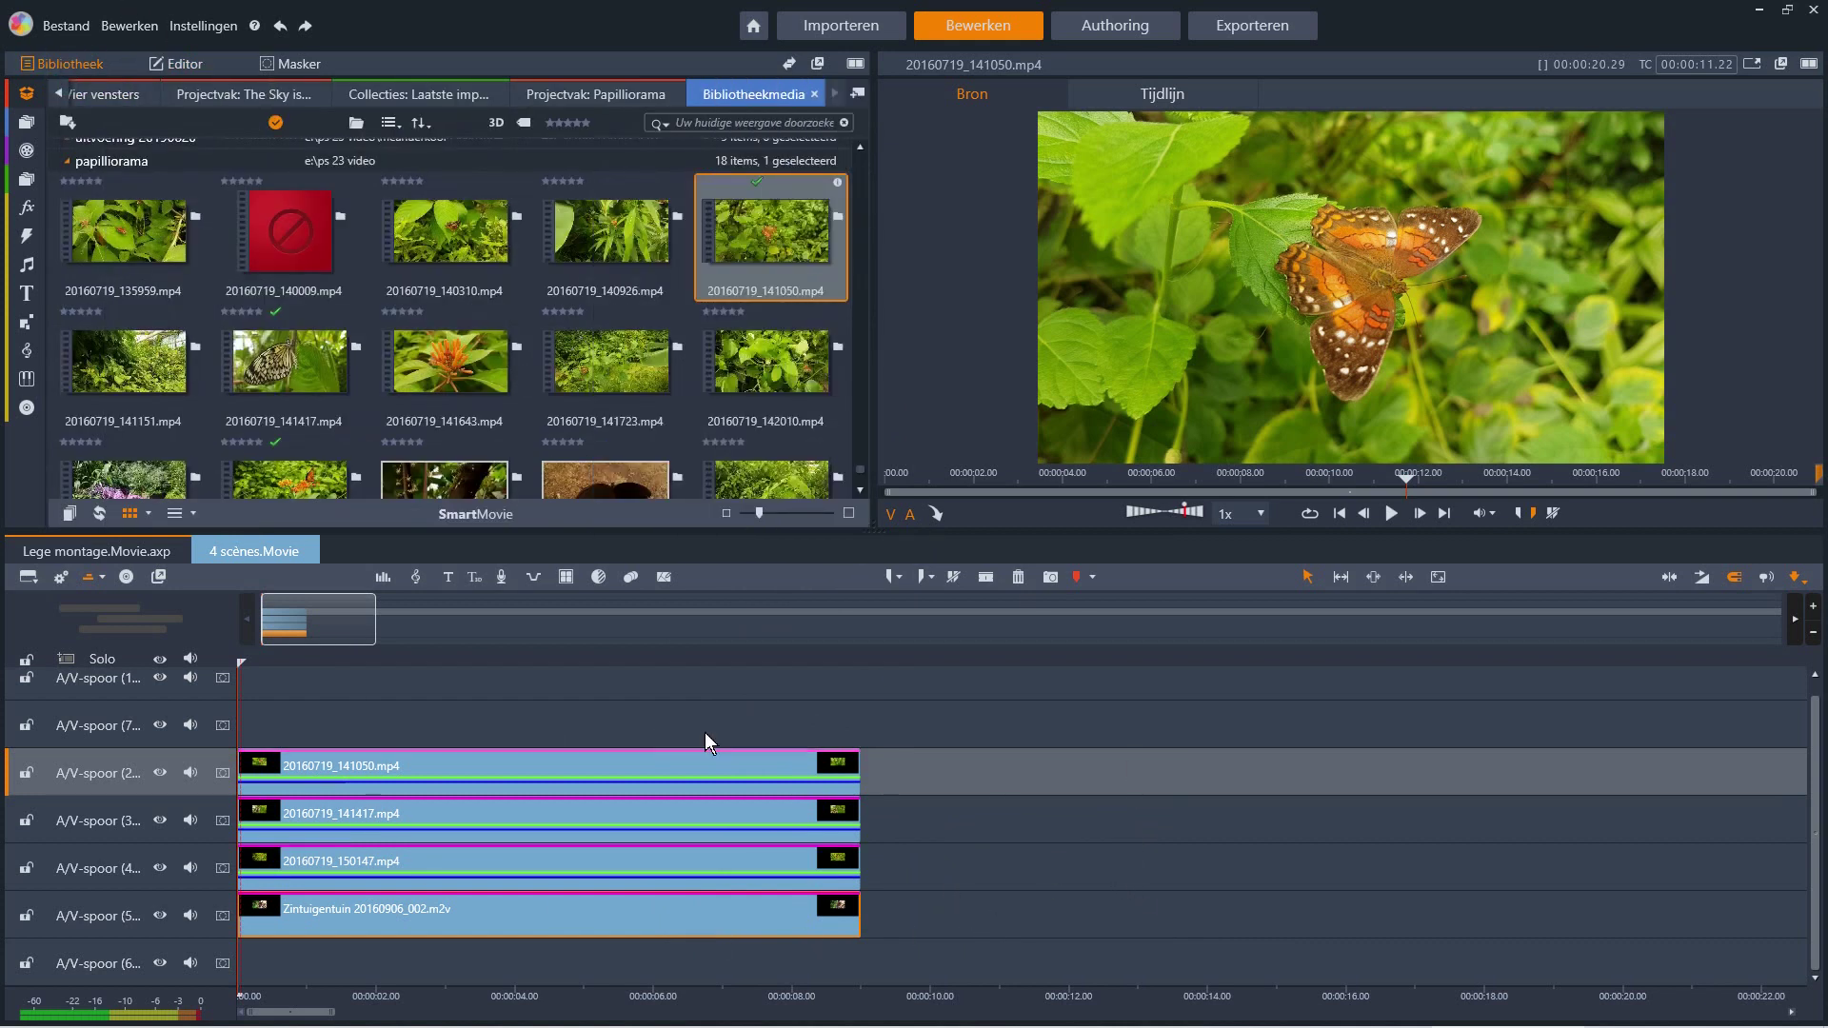
{"action": "left_click", "coordinate": [241, 662]}
{"action": "left_click_drag", "start_coordinate": [241, 661], "coordinate": [238, 728]}
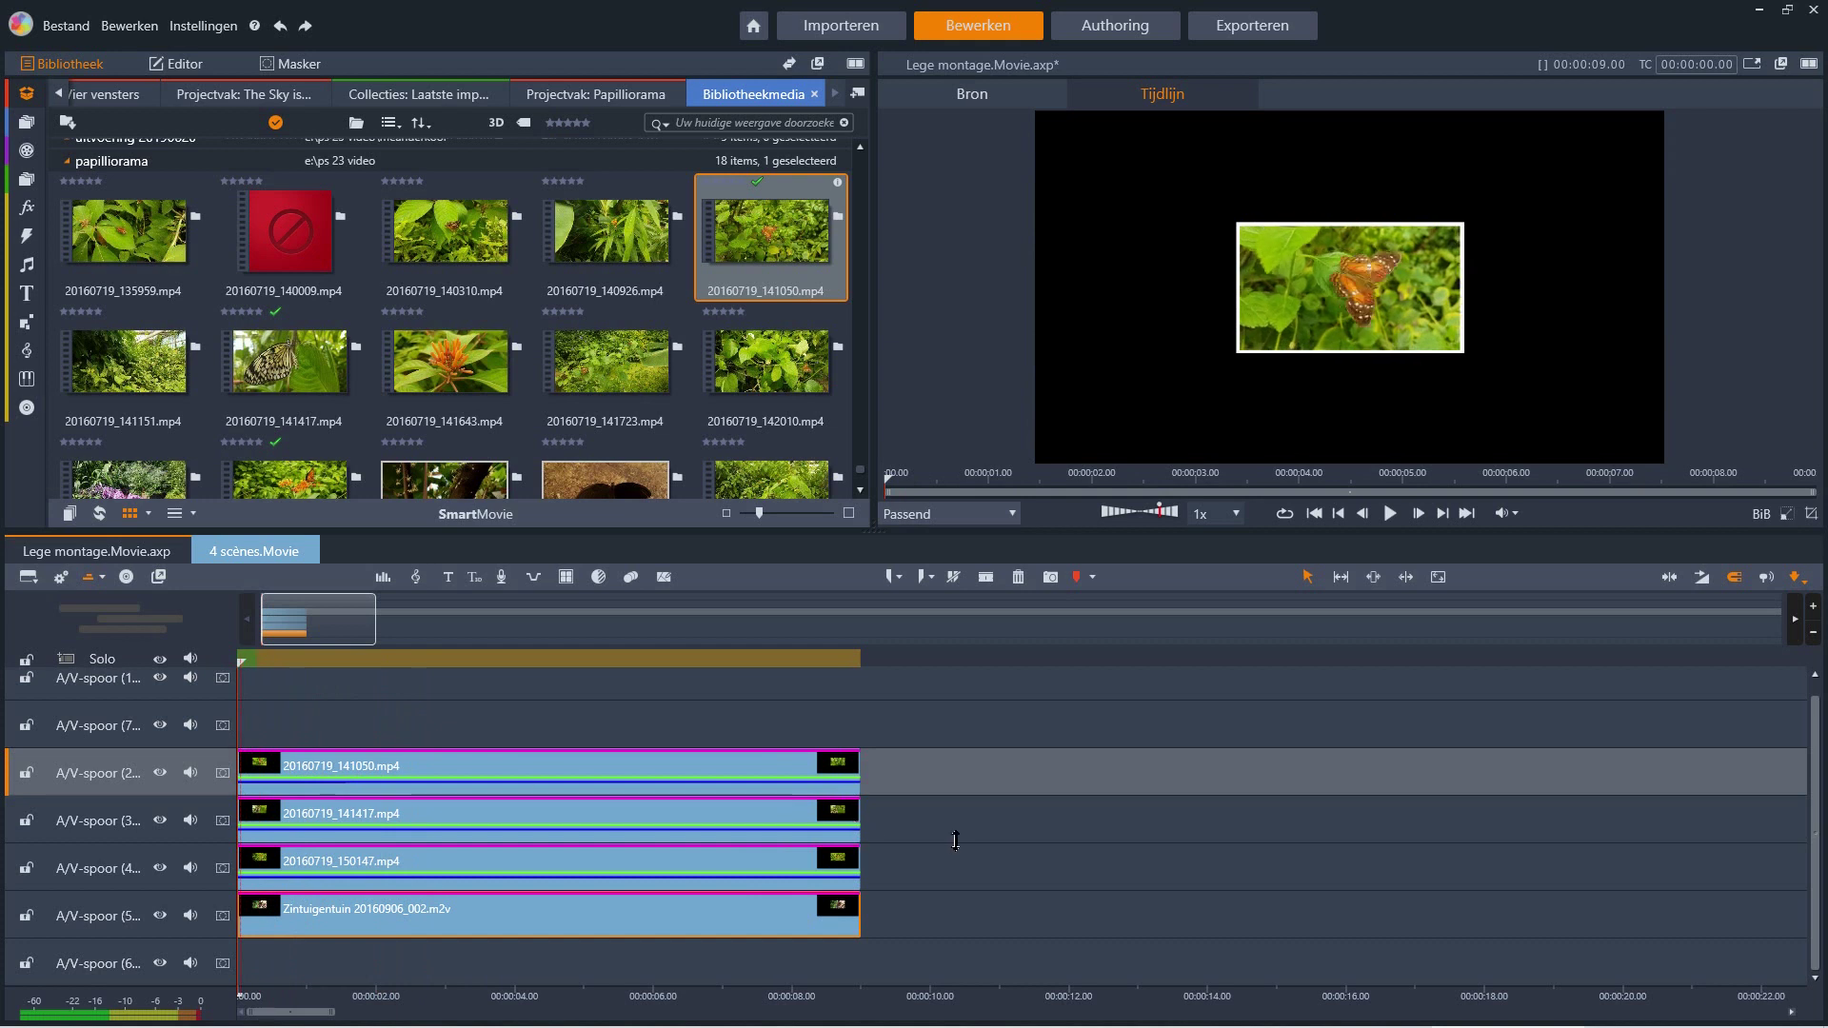
- Set the position of clip 20160719_141050.mp4 to 18 horizontally and 18 vertically in its properties
{"action": "left_click", "coordinate": [189, 63]}
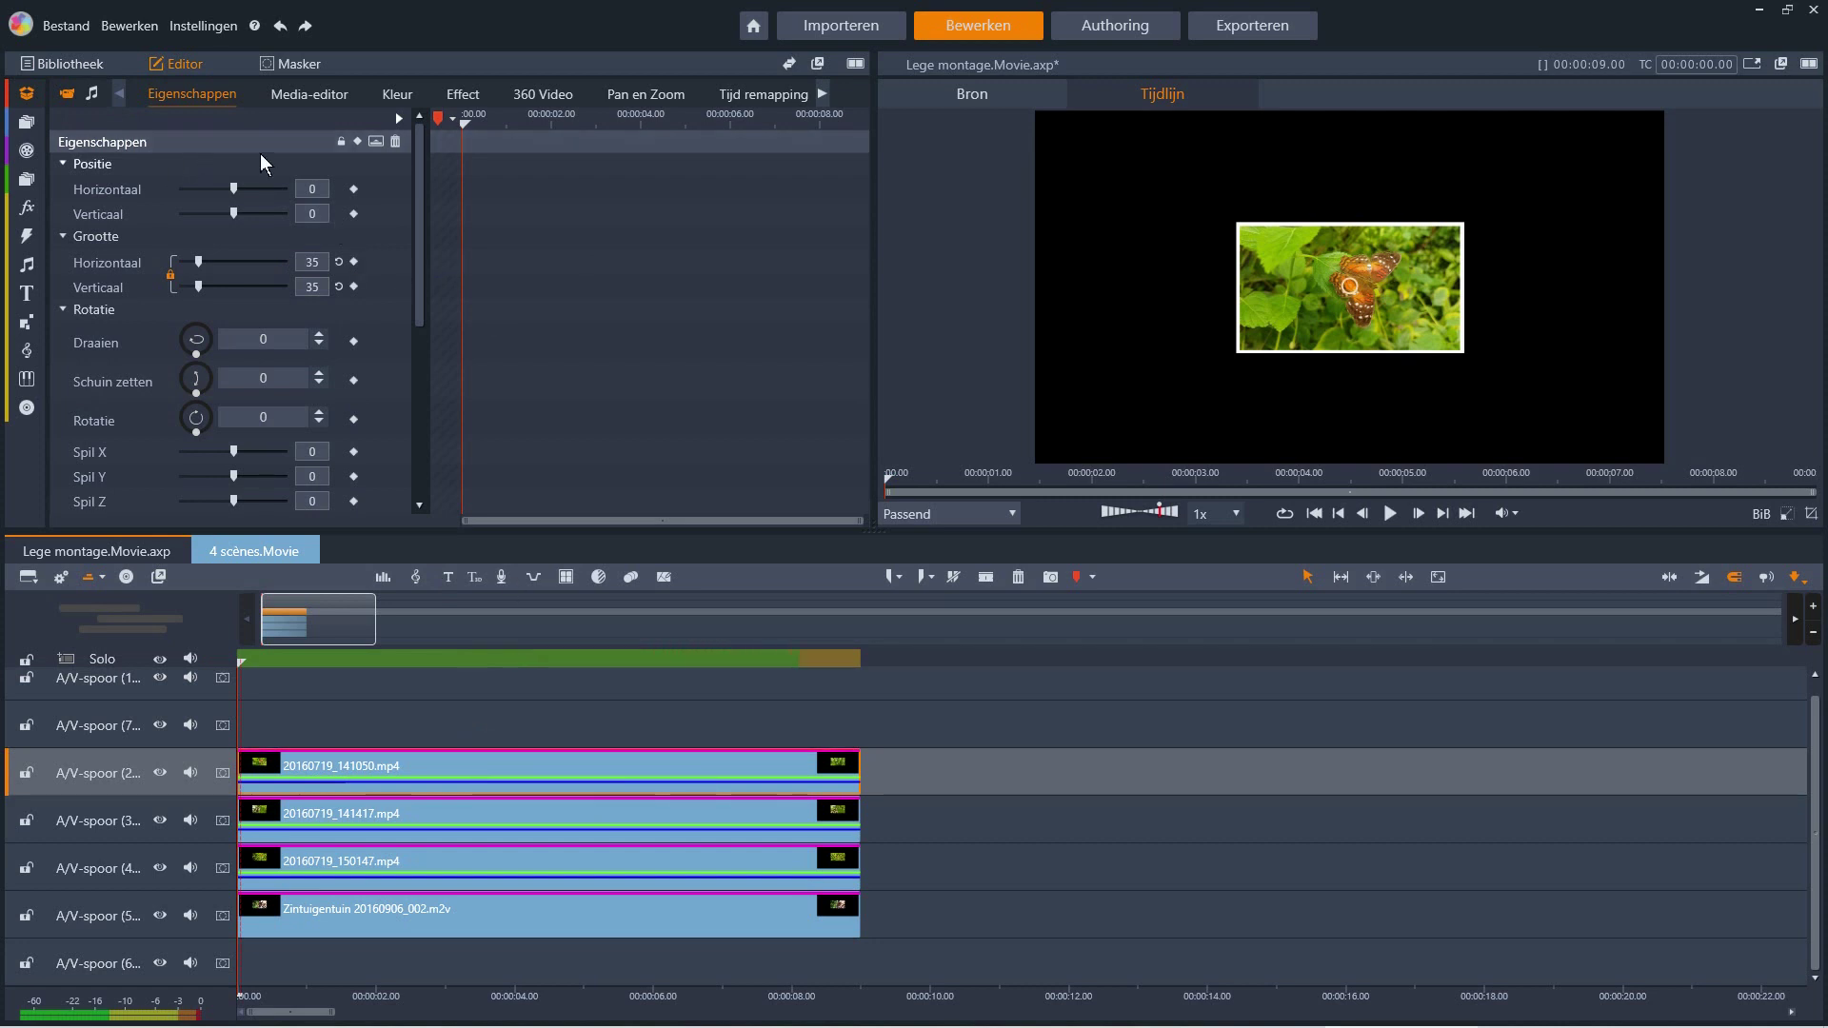
{"action": "left_click", "coordinate": [317, 190]}
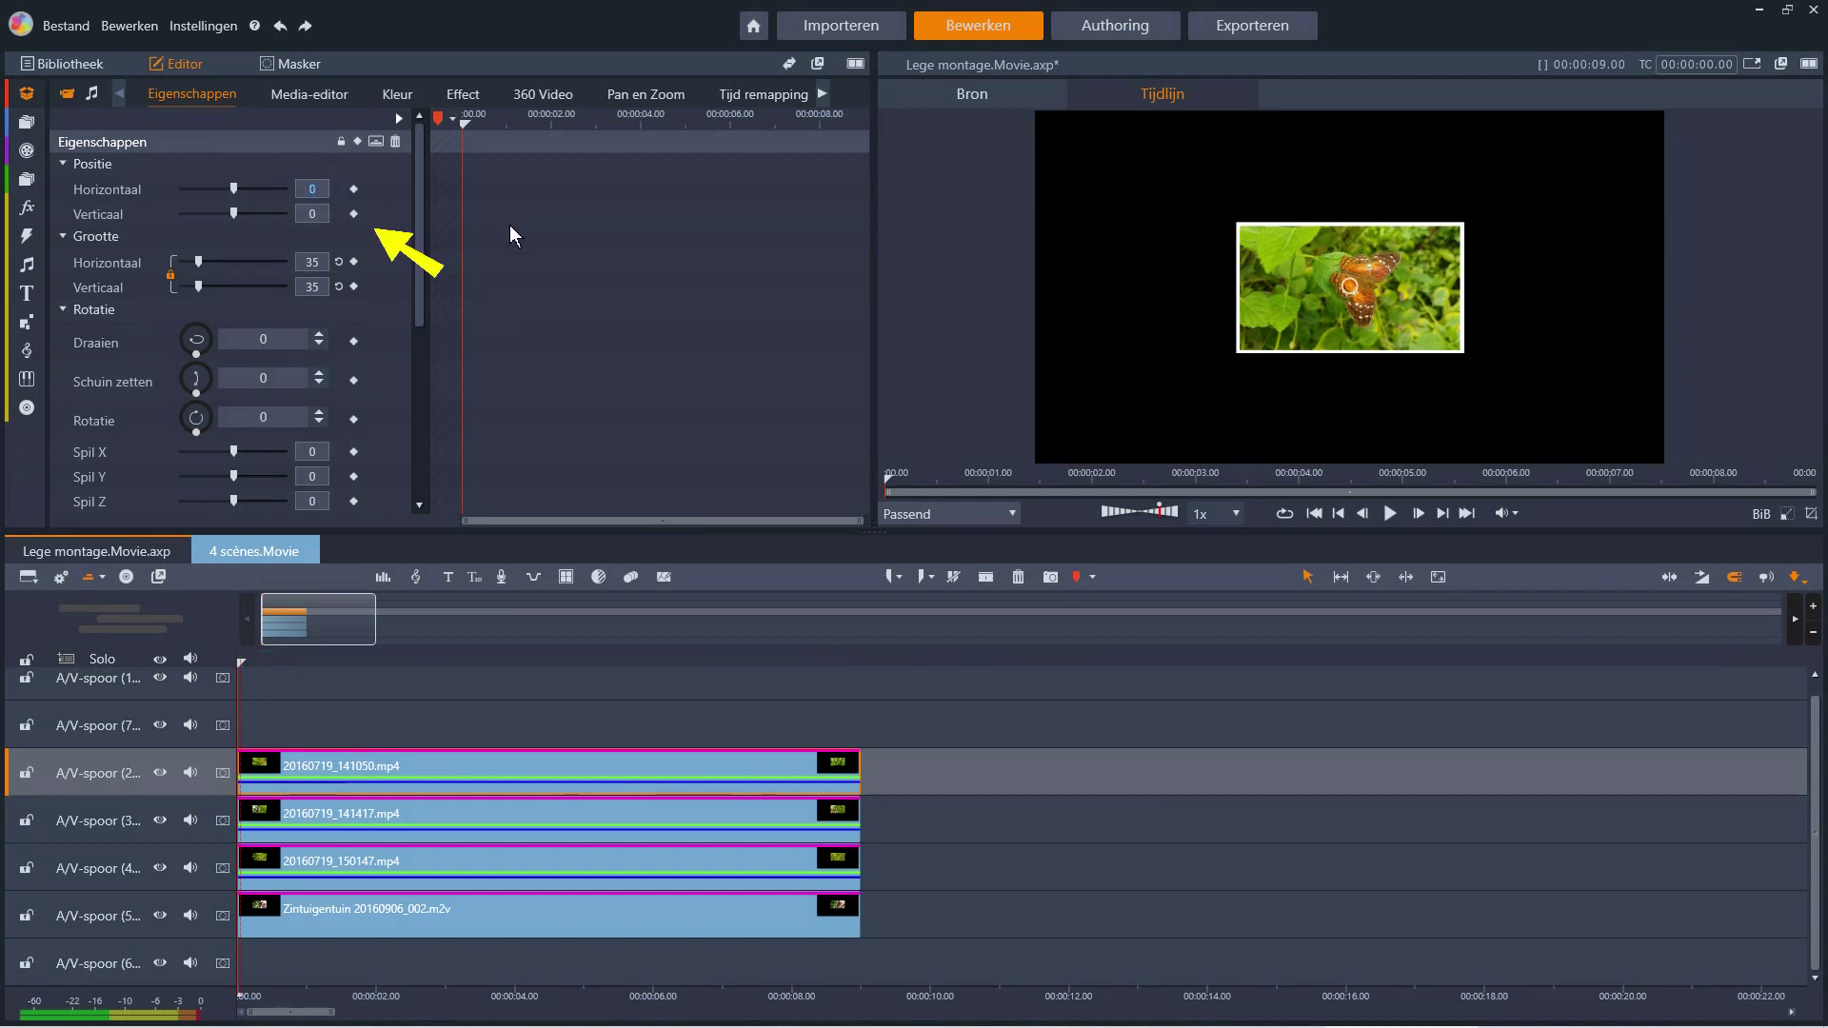
{"action": "type", "text": "18"}
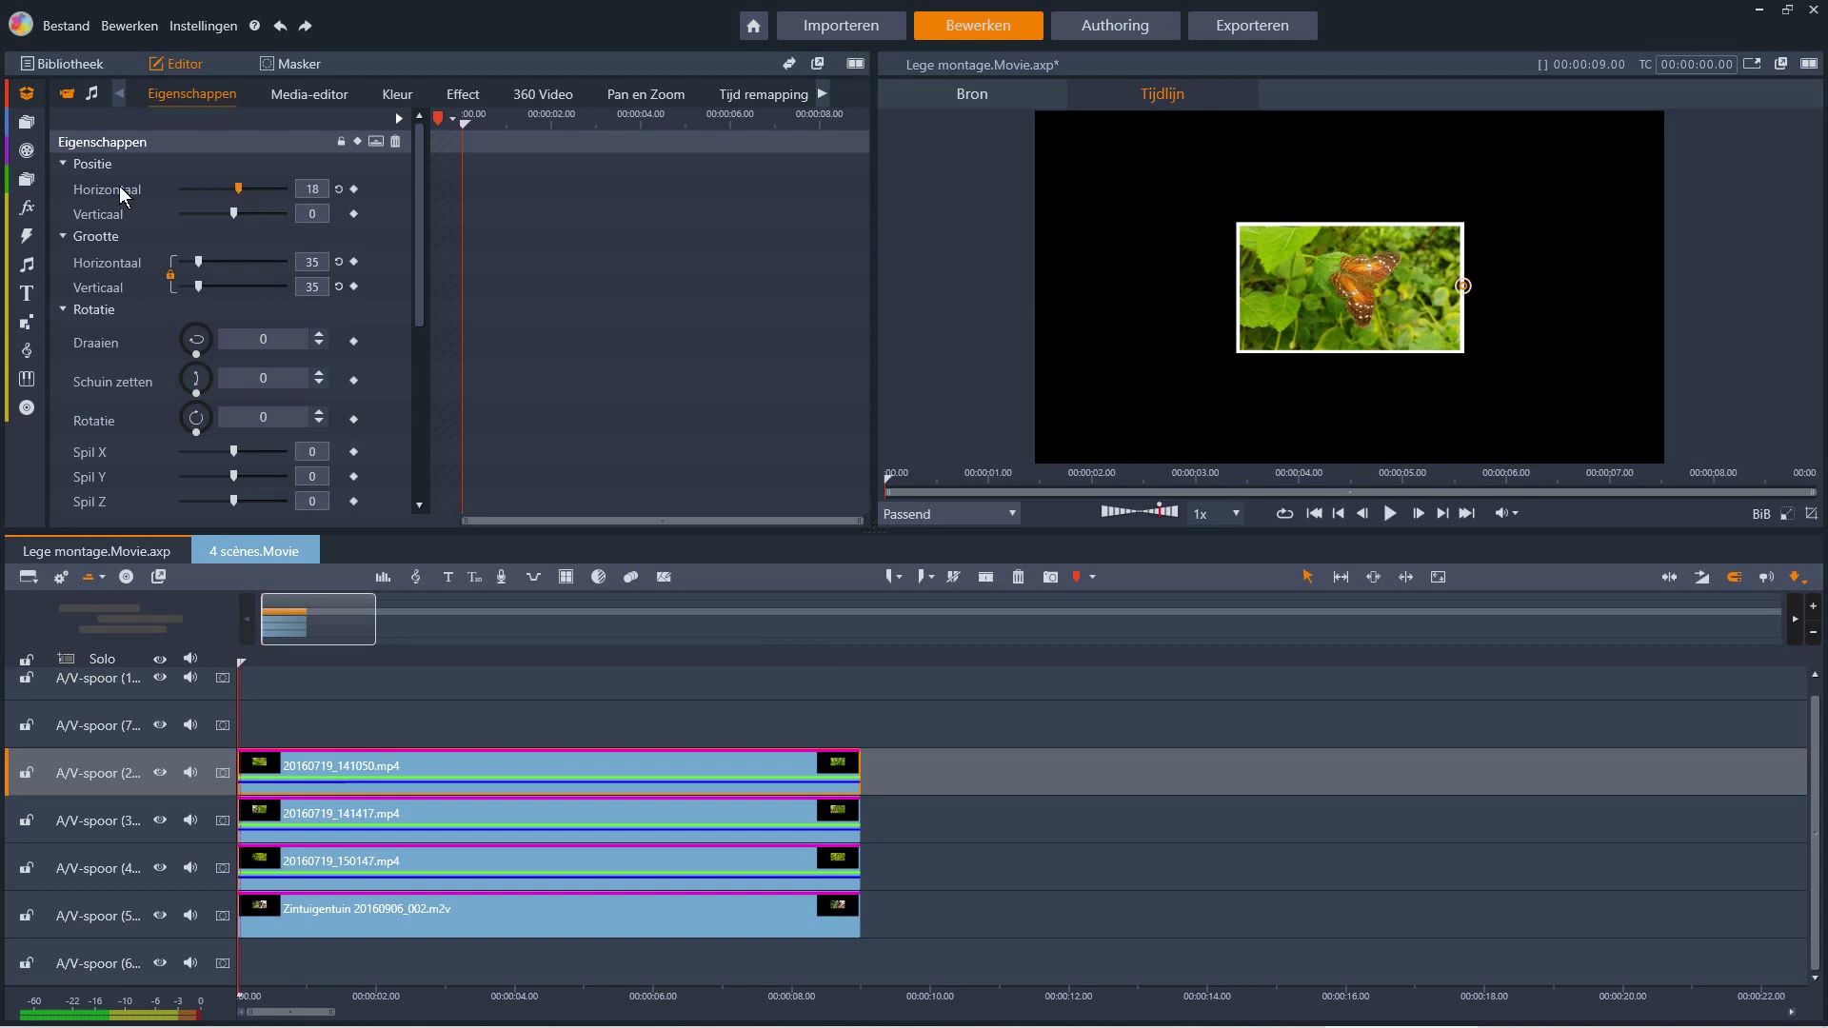
{"action": "left_click", "coordinate": [307, 213]}
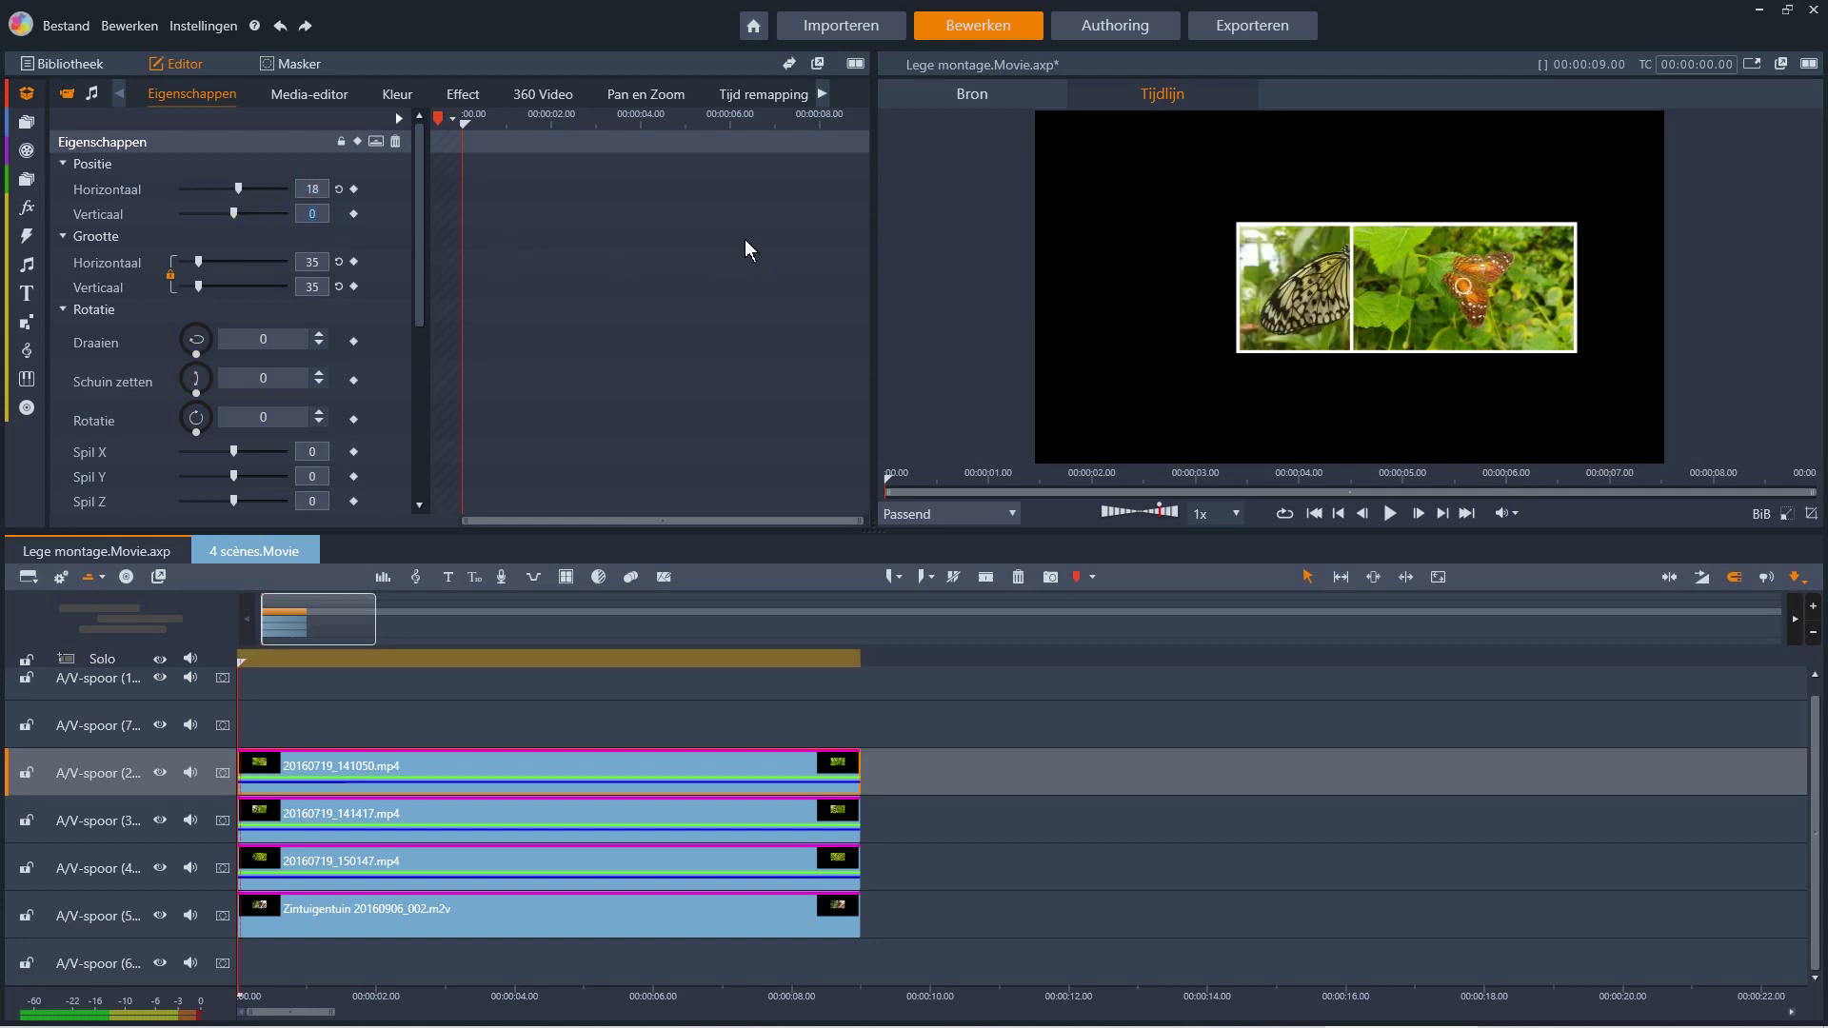
{"action": "type", "text": "18"}
{"action": "key", "text": "Return"}
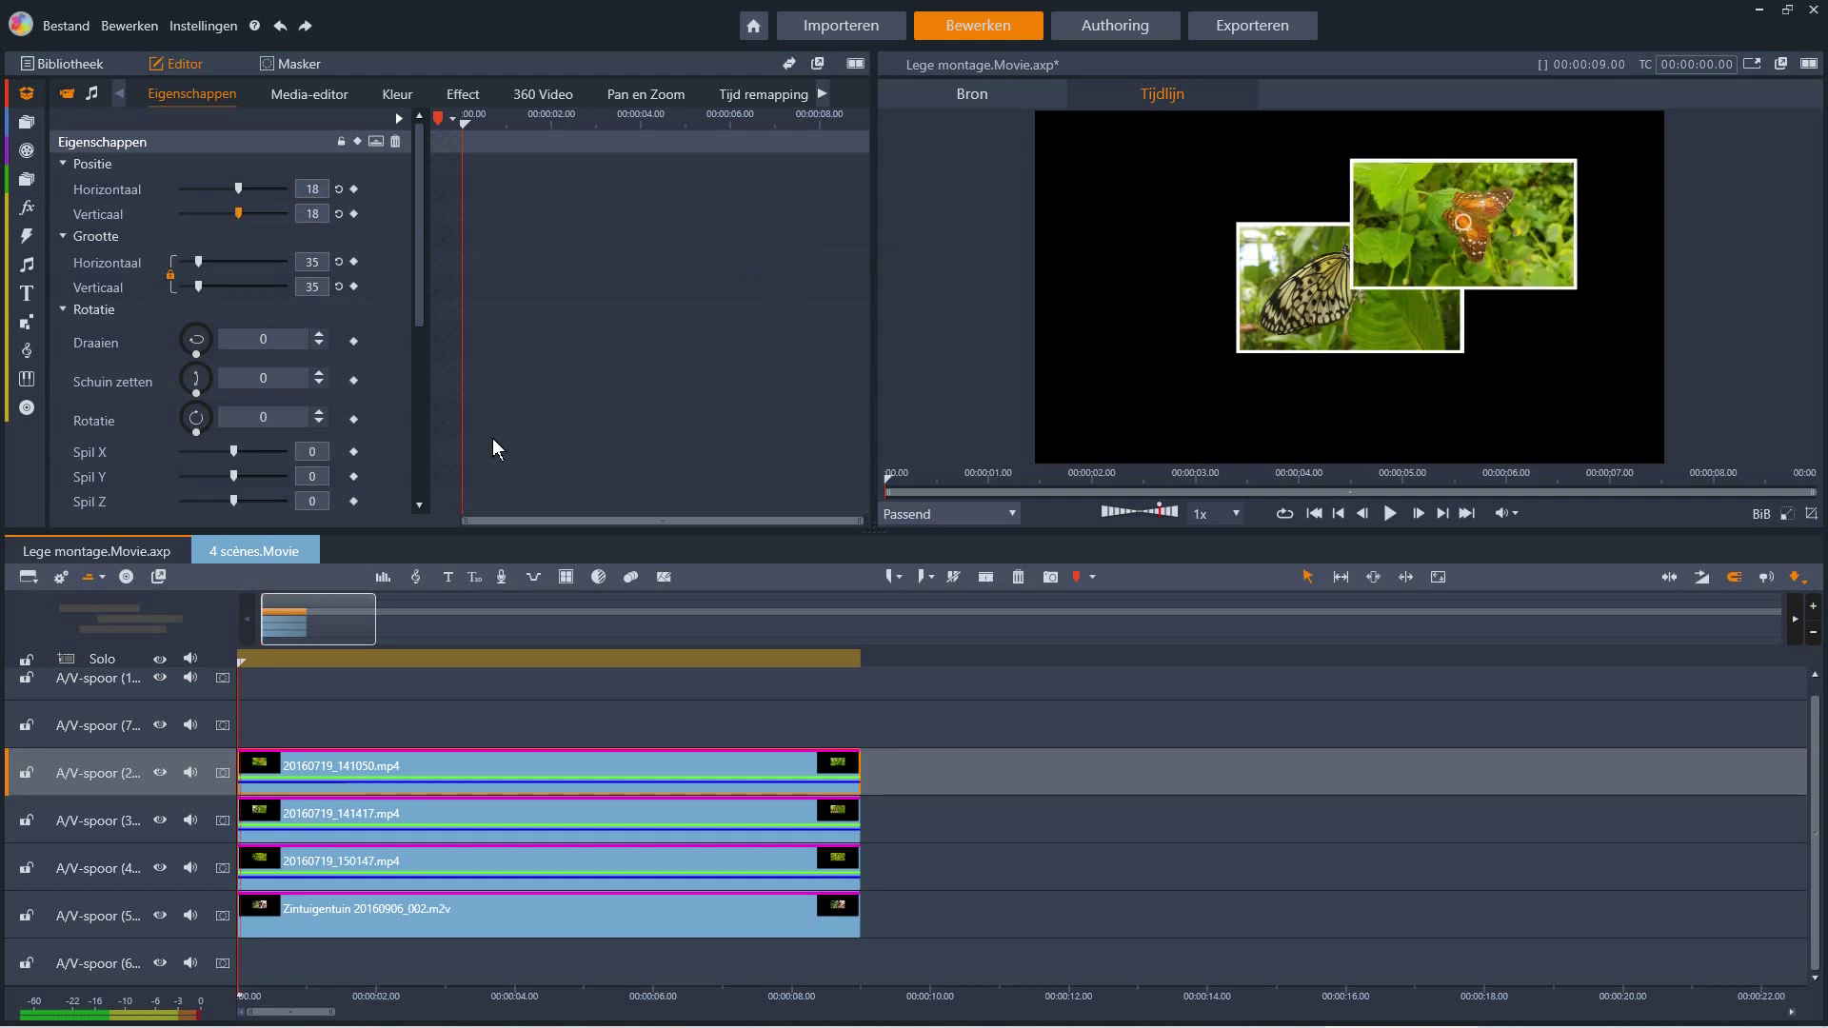
- Set the position of clip 20160719_141417.mp4 to -18 horizontally and 18 vertically
{"action": "left_click", "coordinate": [527, 821]}
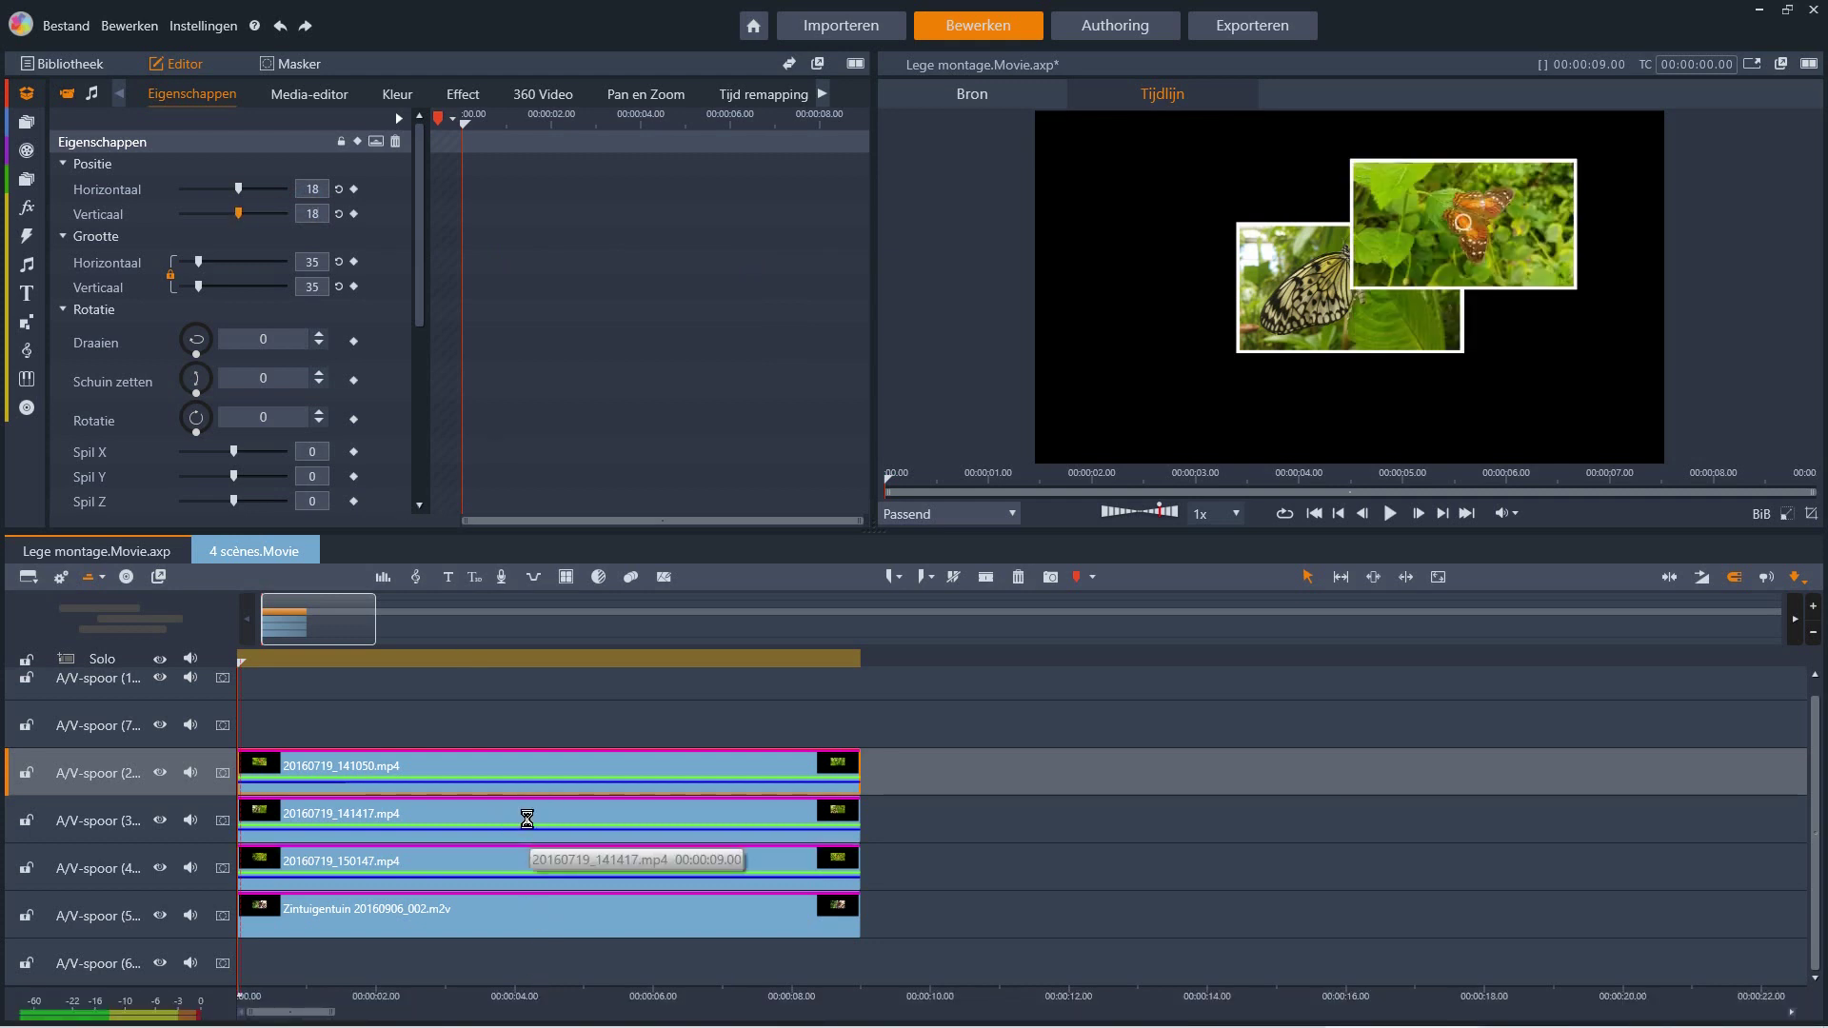
{"action": "left_click", "coordinate": [305, 196]}
{"action": "type", "text": "-18"}
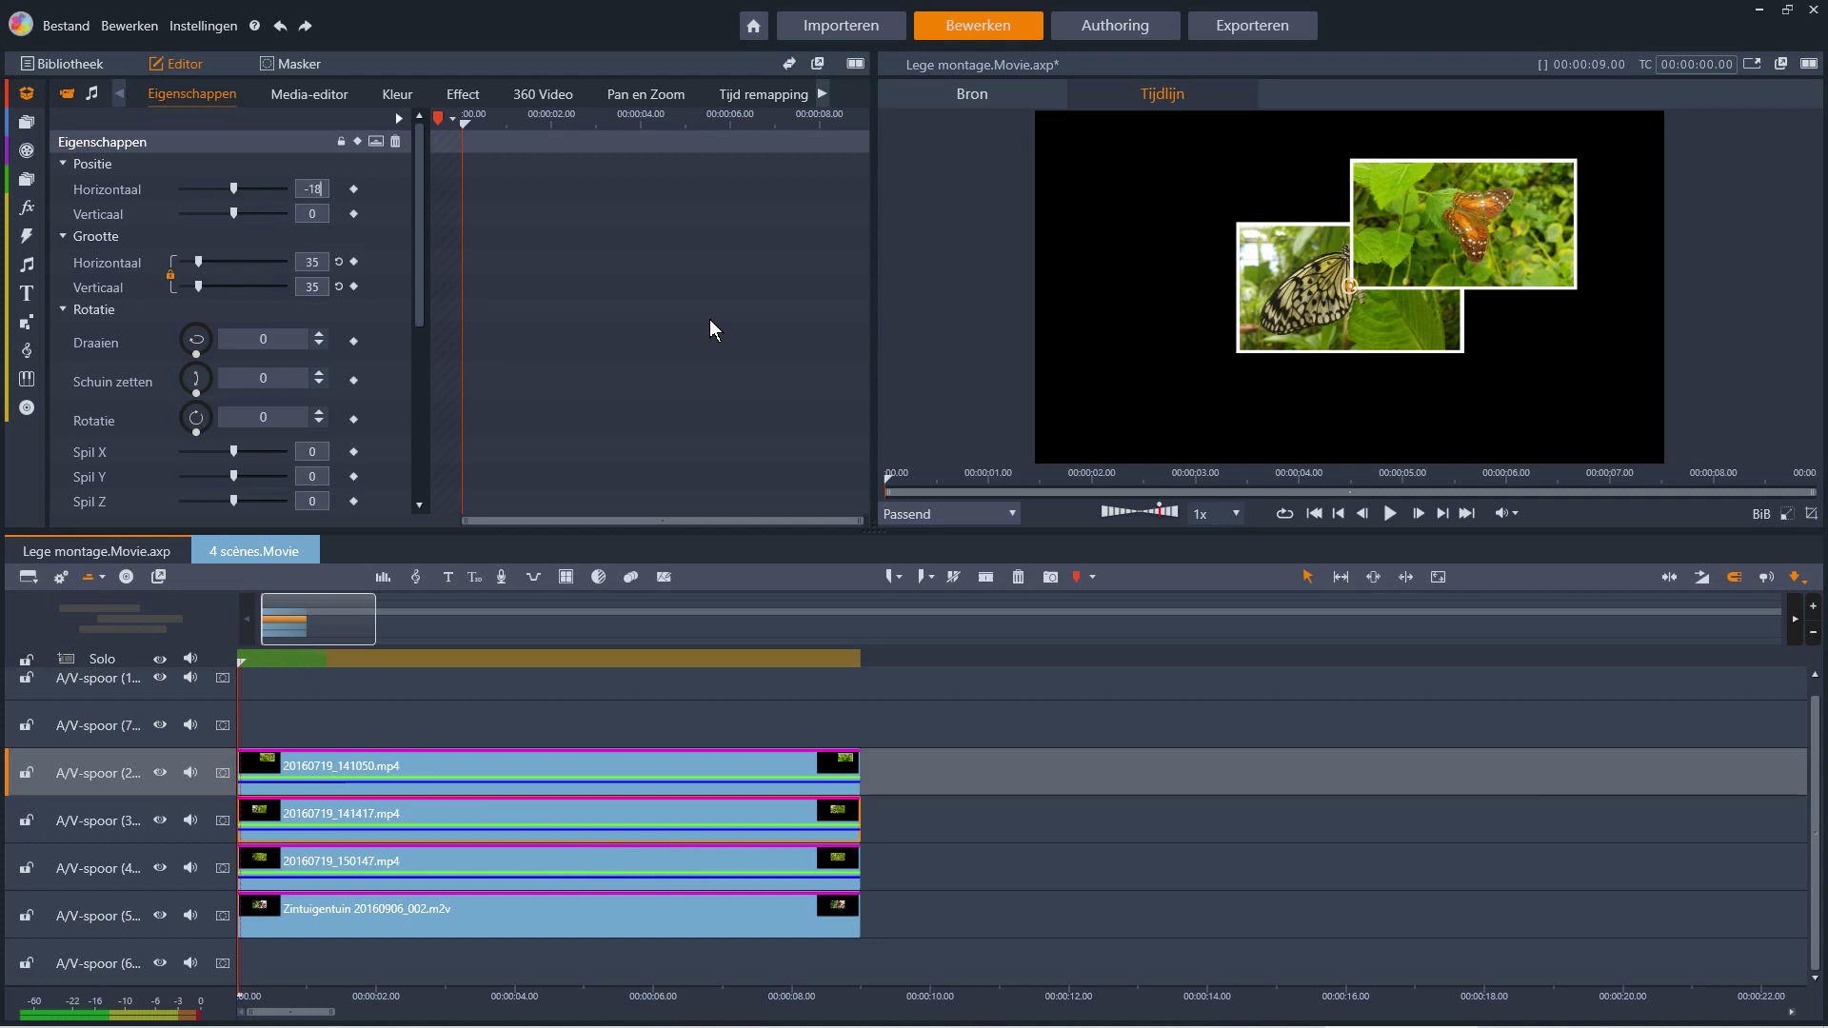
{"action": "key", "text": "Return"}
{"action": "left_click", "coordinate": [303, 213]}
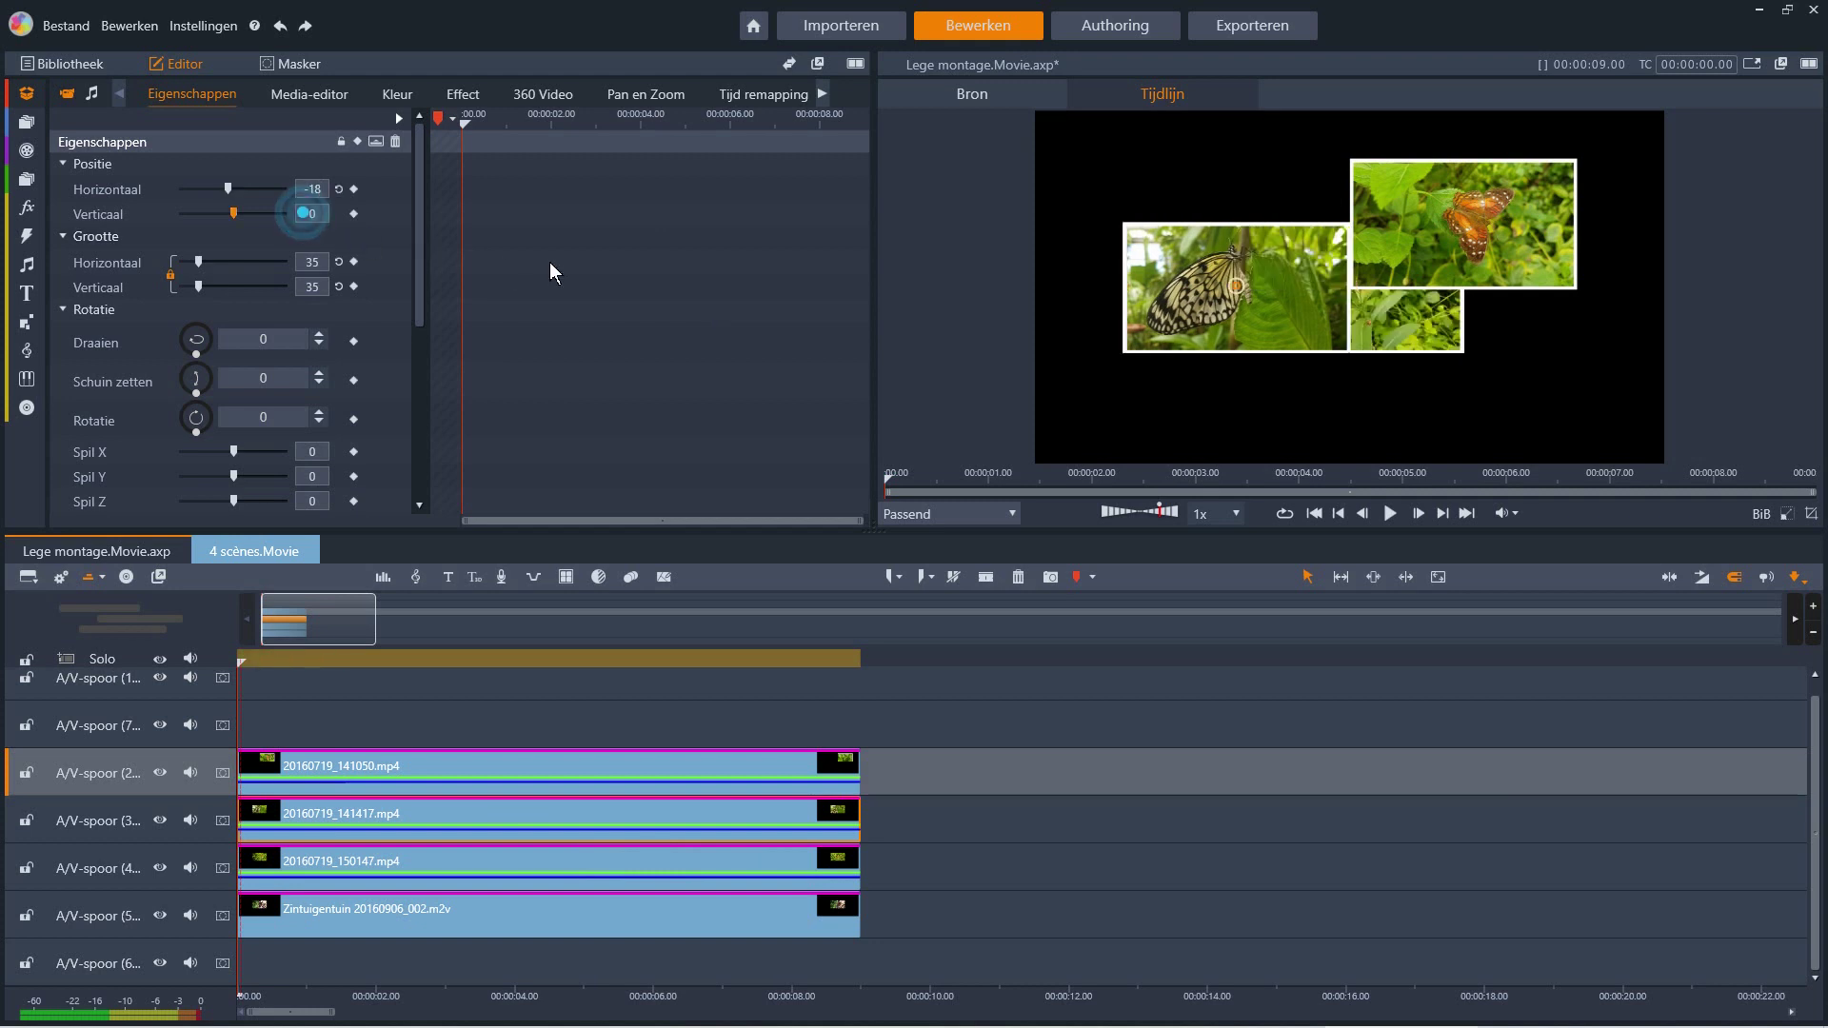
{"action": "type", "text": "1"}
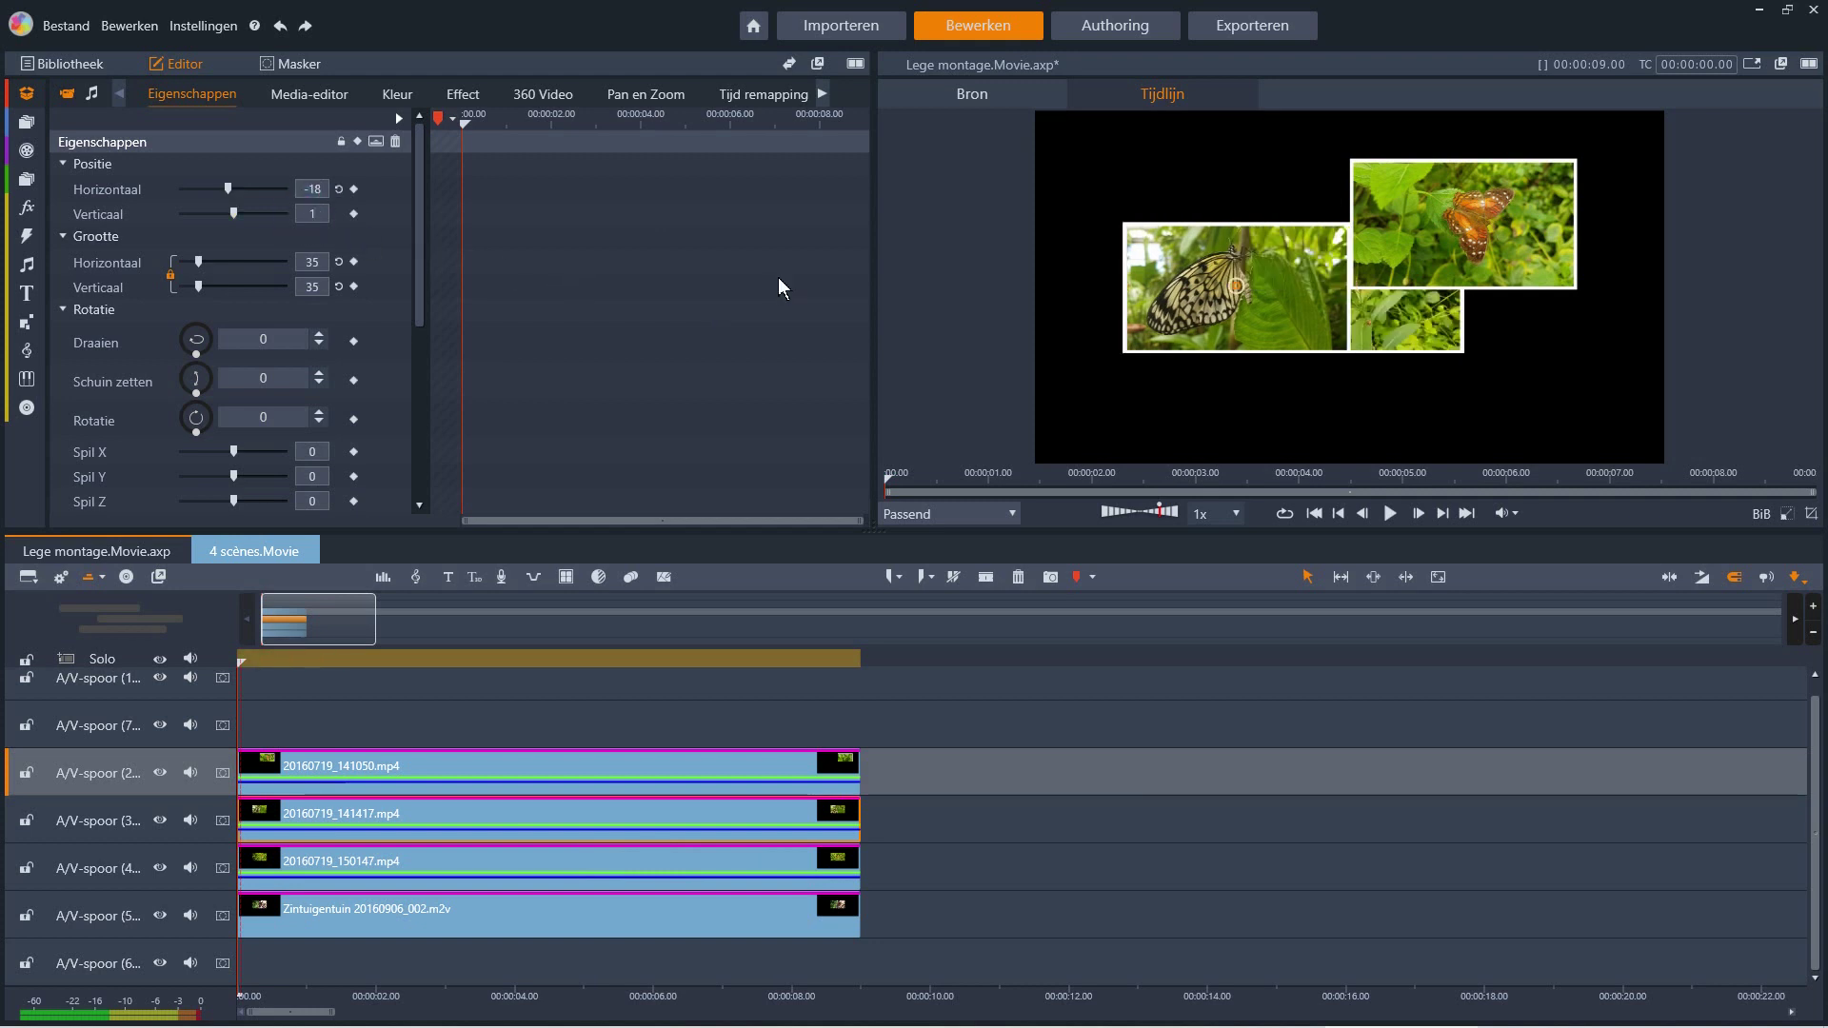
{"action": "type", "text": "8"}
{"action": "key", "text": "Return"}
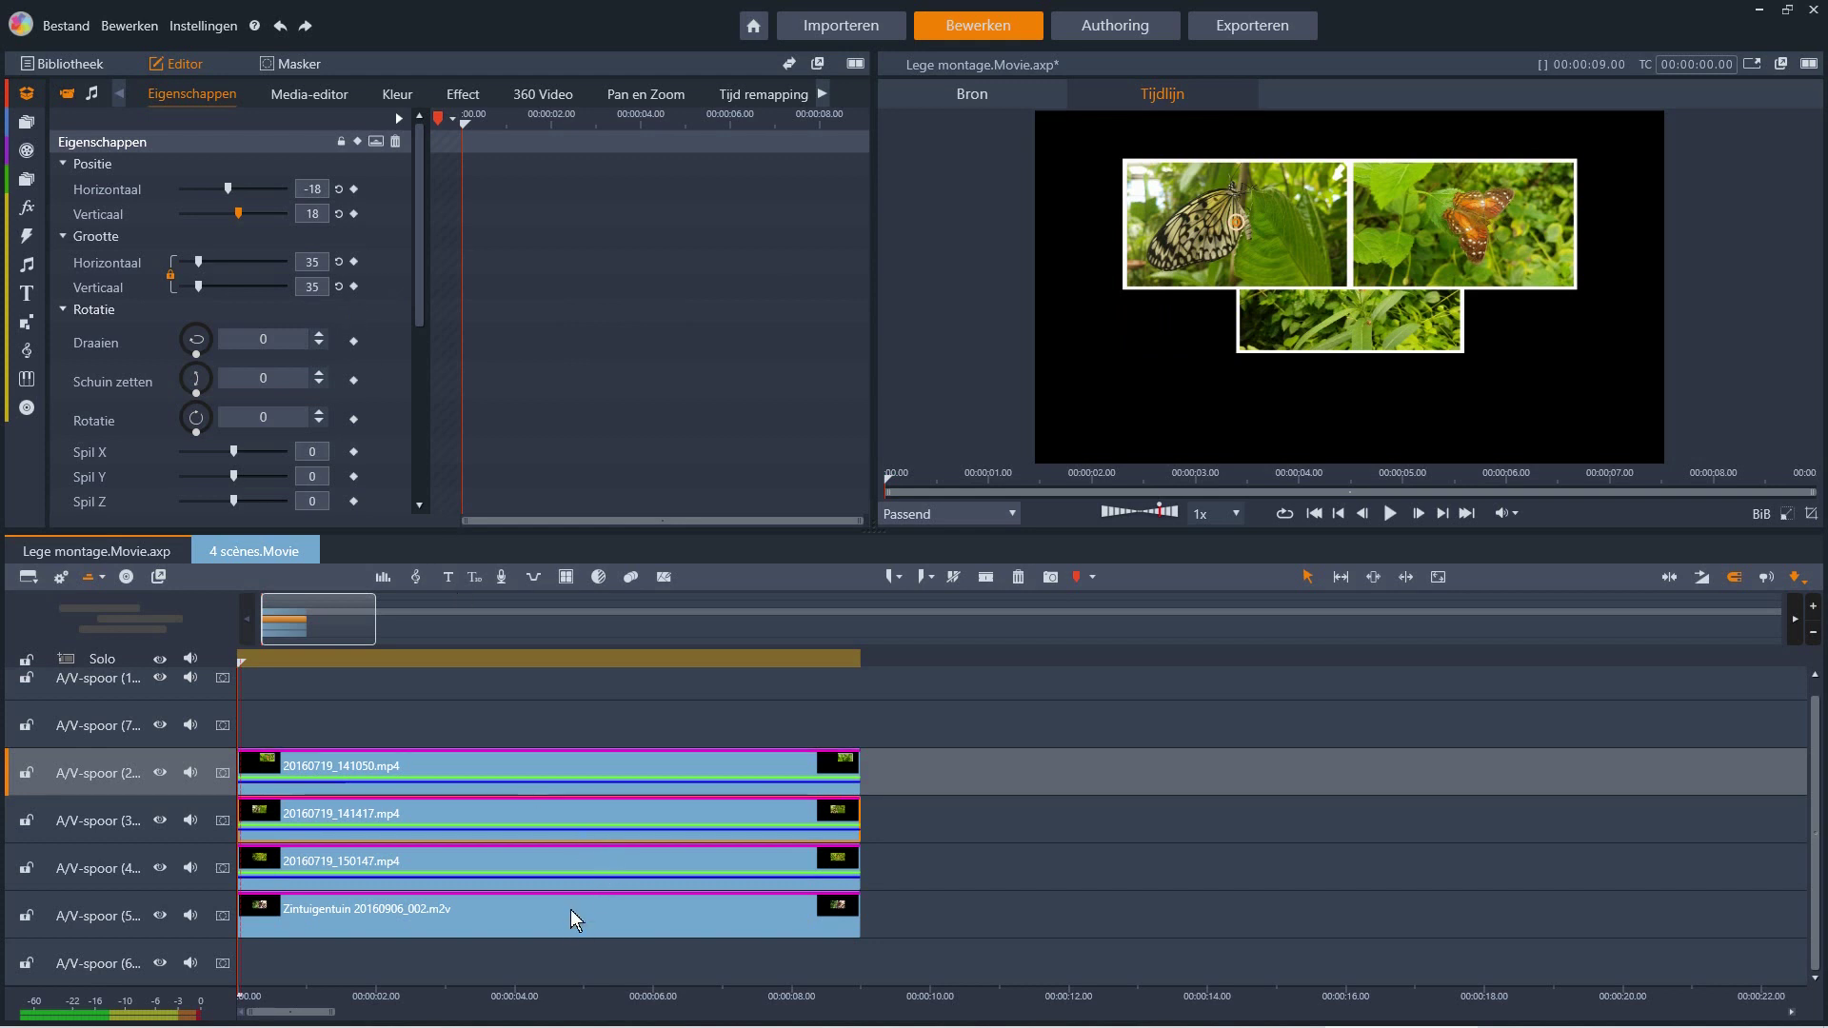
- Set the position of clip 20160719_150147.mp4 to 18 horizontally and -19 vertically
{"action": "left_click", "coordinate": [577, 861]}
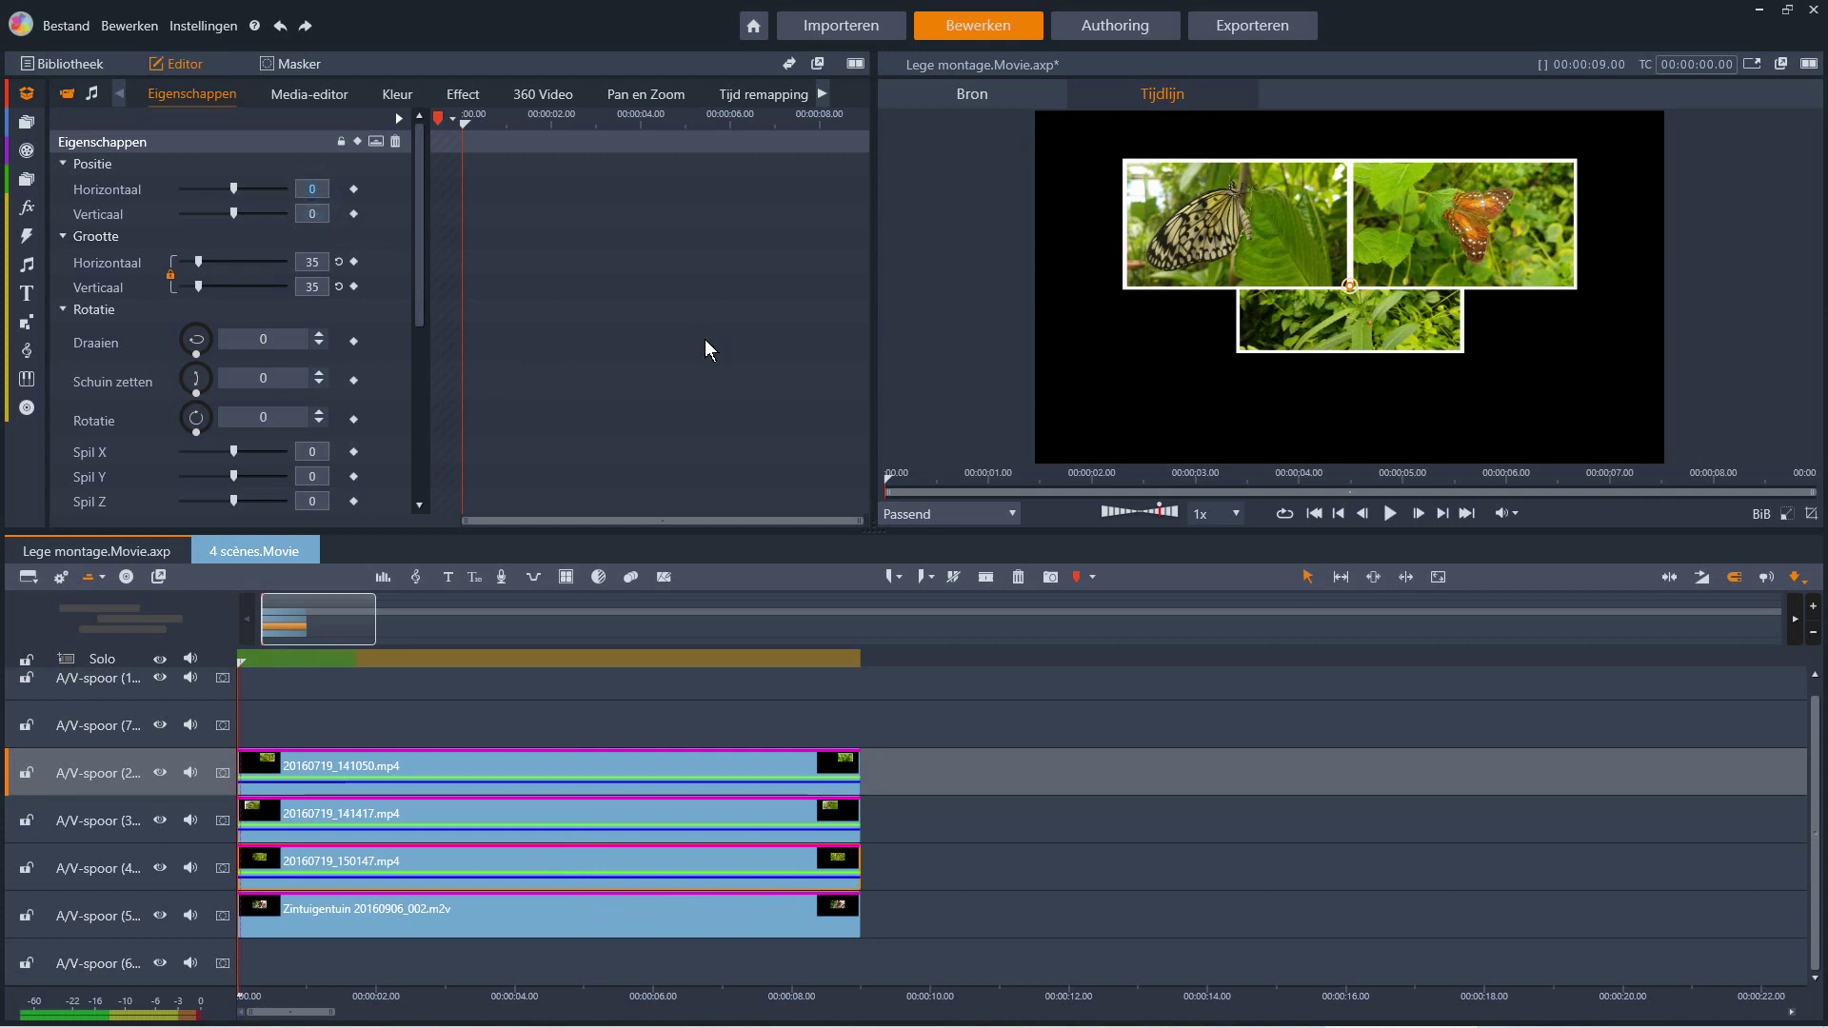
{"action": "type", "text": "18"}
{"action": "left_click", "coordinate": [309, 214]}
{"action": "type", "text": "-19"}
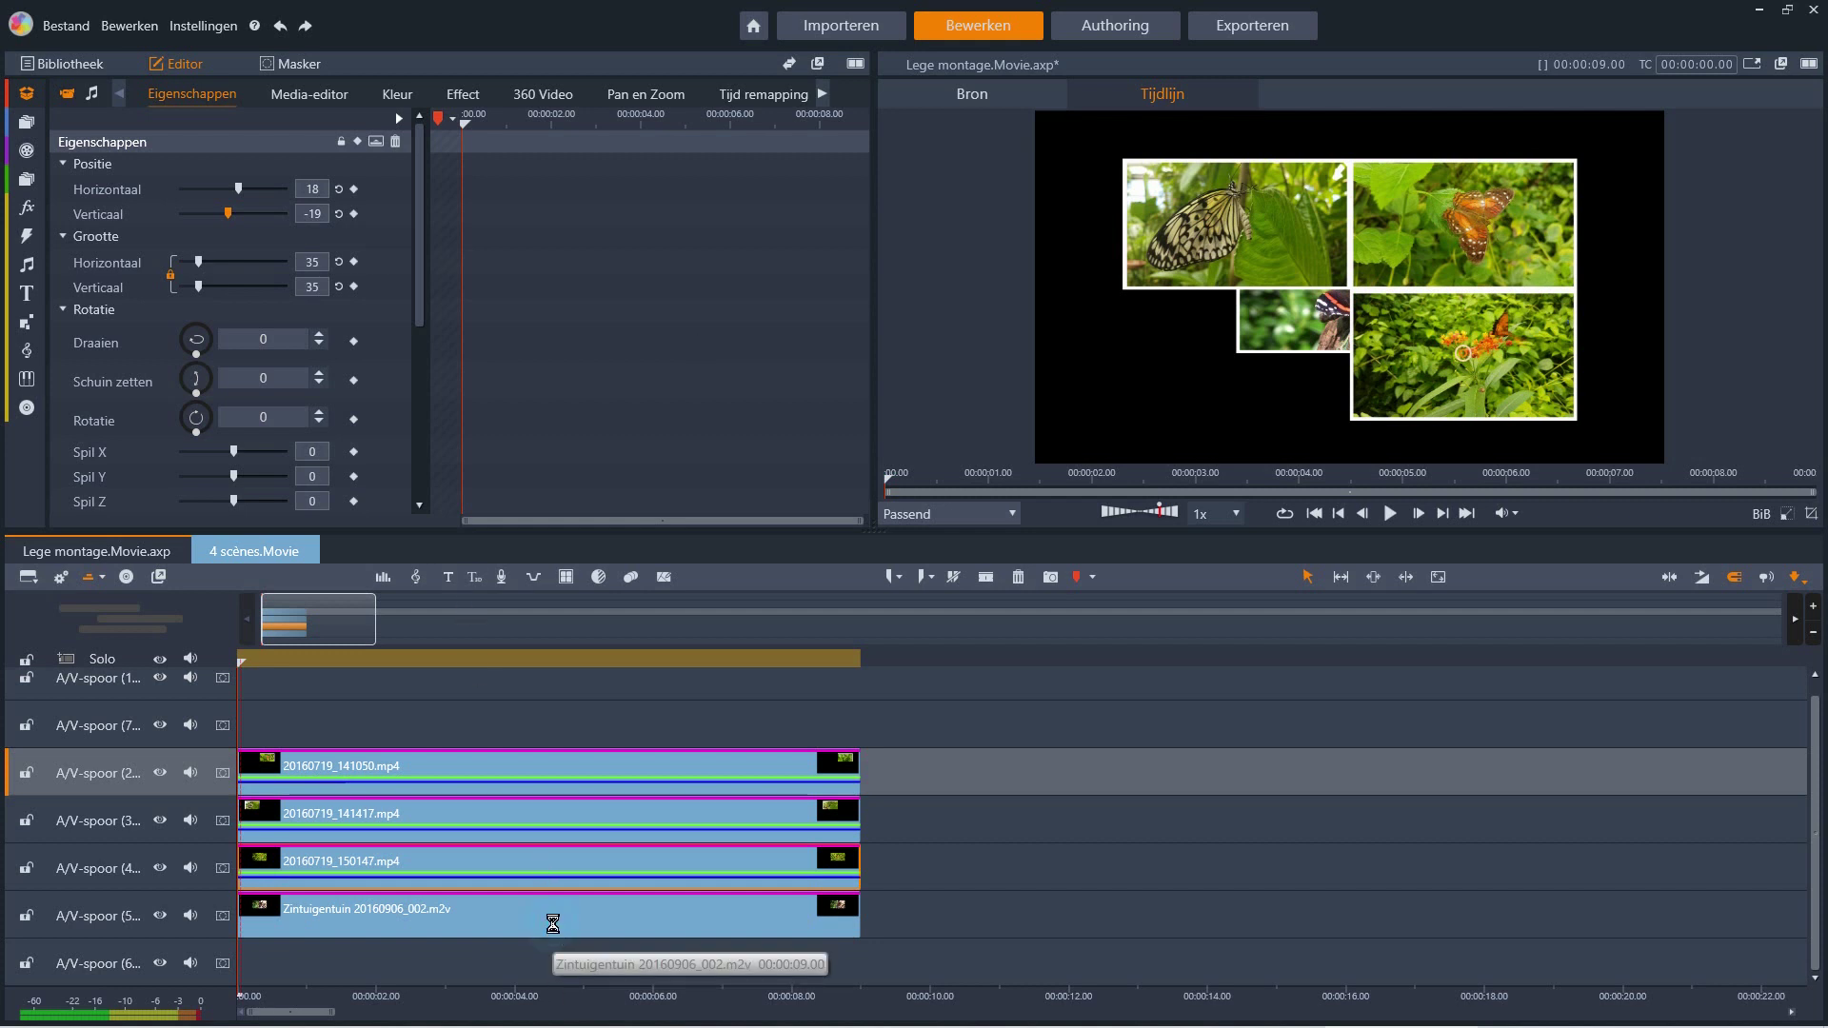
- Set the position of clip Zintuigentuin 20160906_002.m2v to -18 horizontally and -19 vertically
{"action": "key", "text": "Down"}
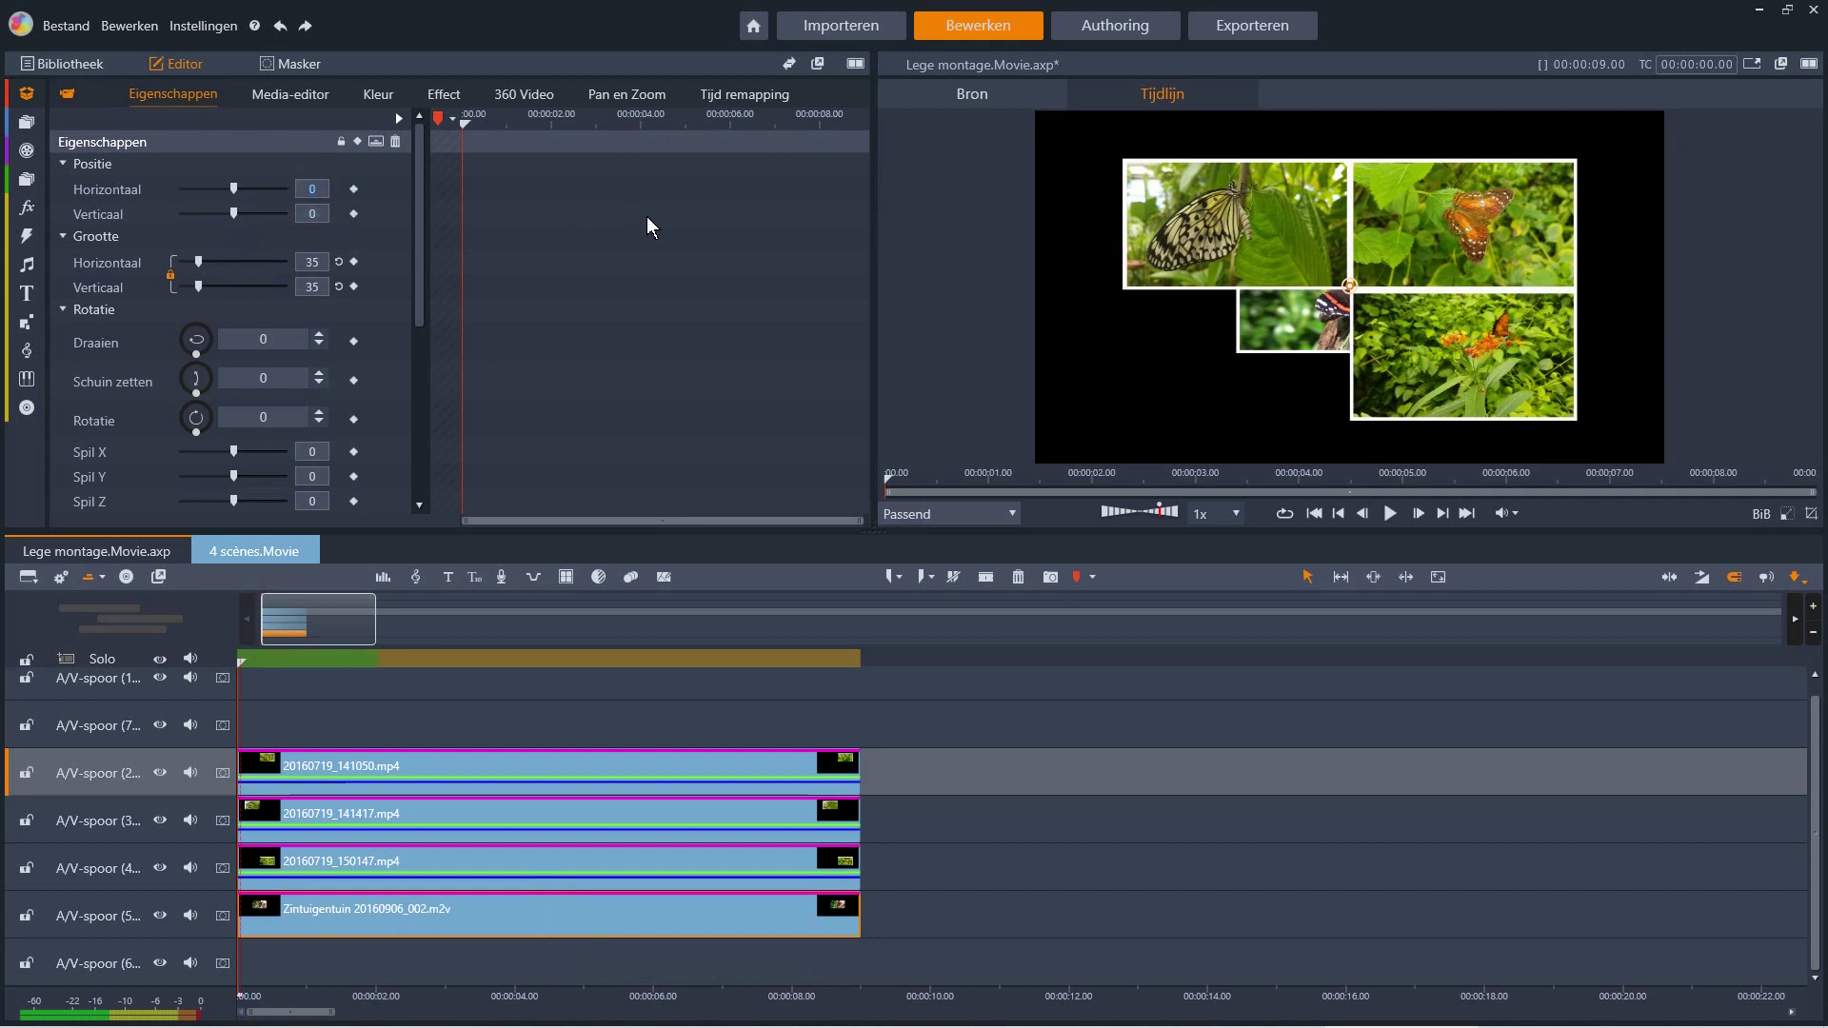
{"action": "type", "text": "-18"}
{"action": "key", "text": "Return"}
{"action": "left_click", "coordinate": [317, 219]}
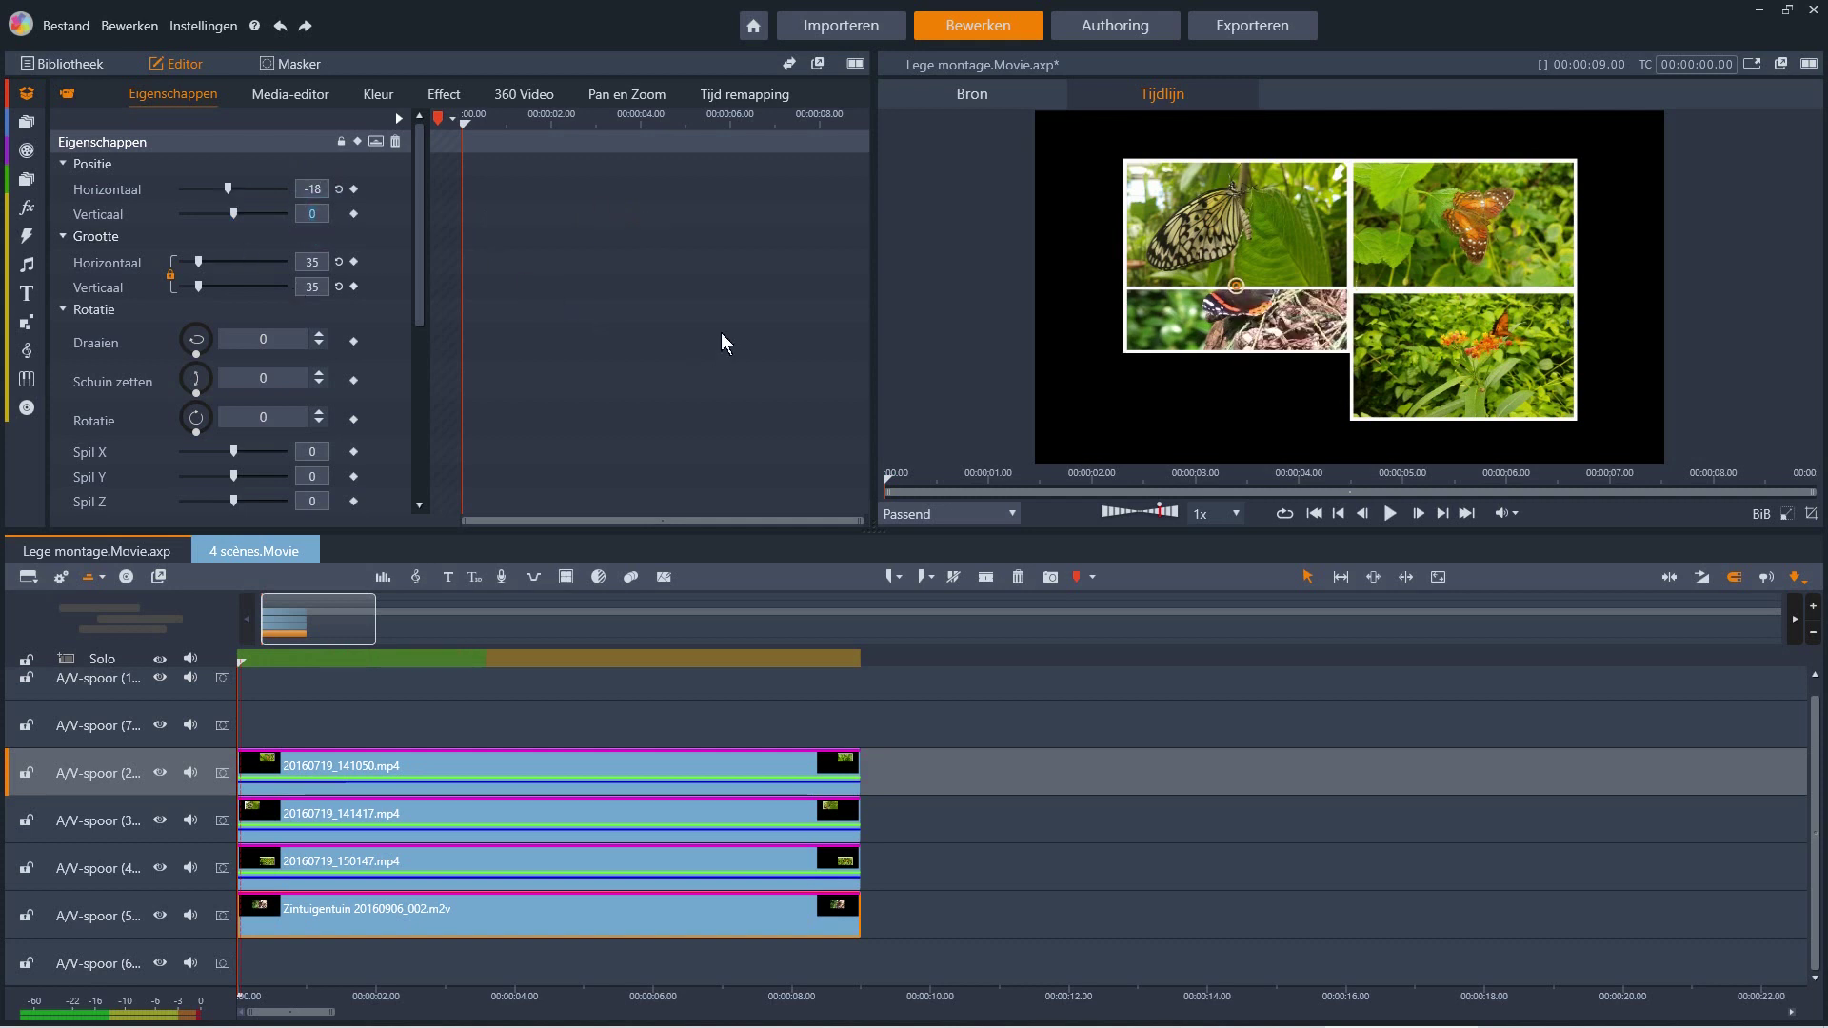
{"action": "type", "text": "-19"}
{"action": "key", "text": "Return"}
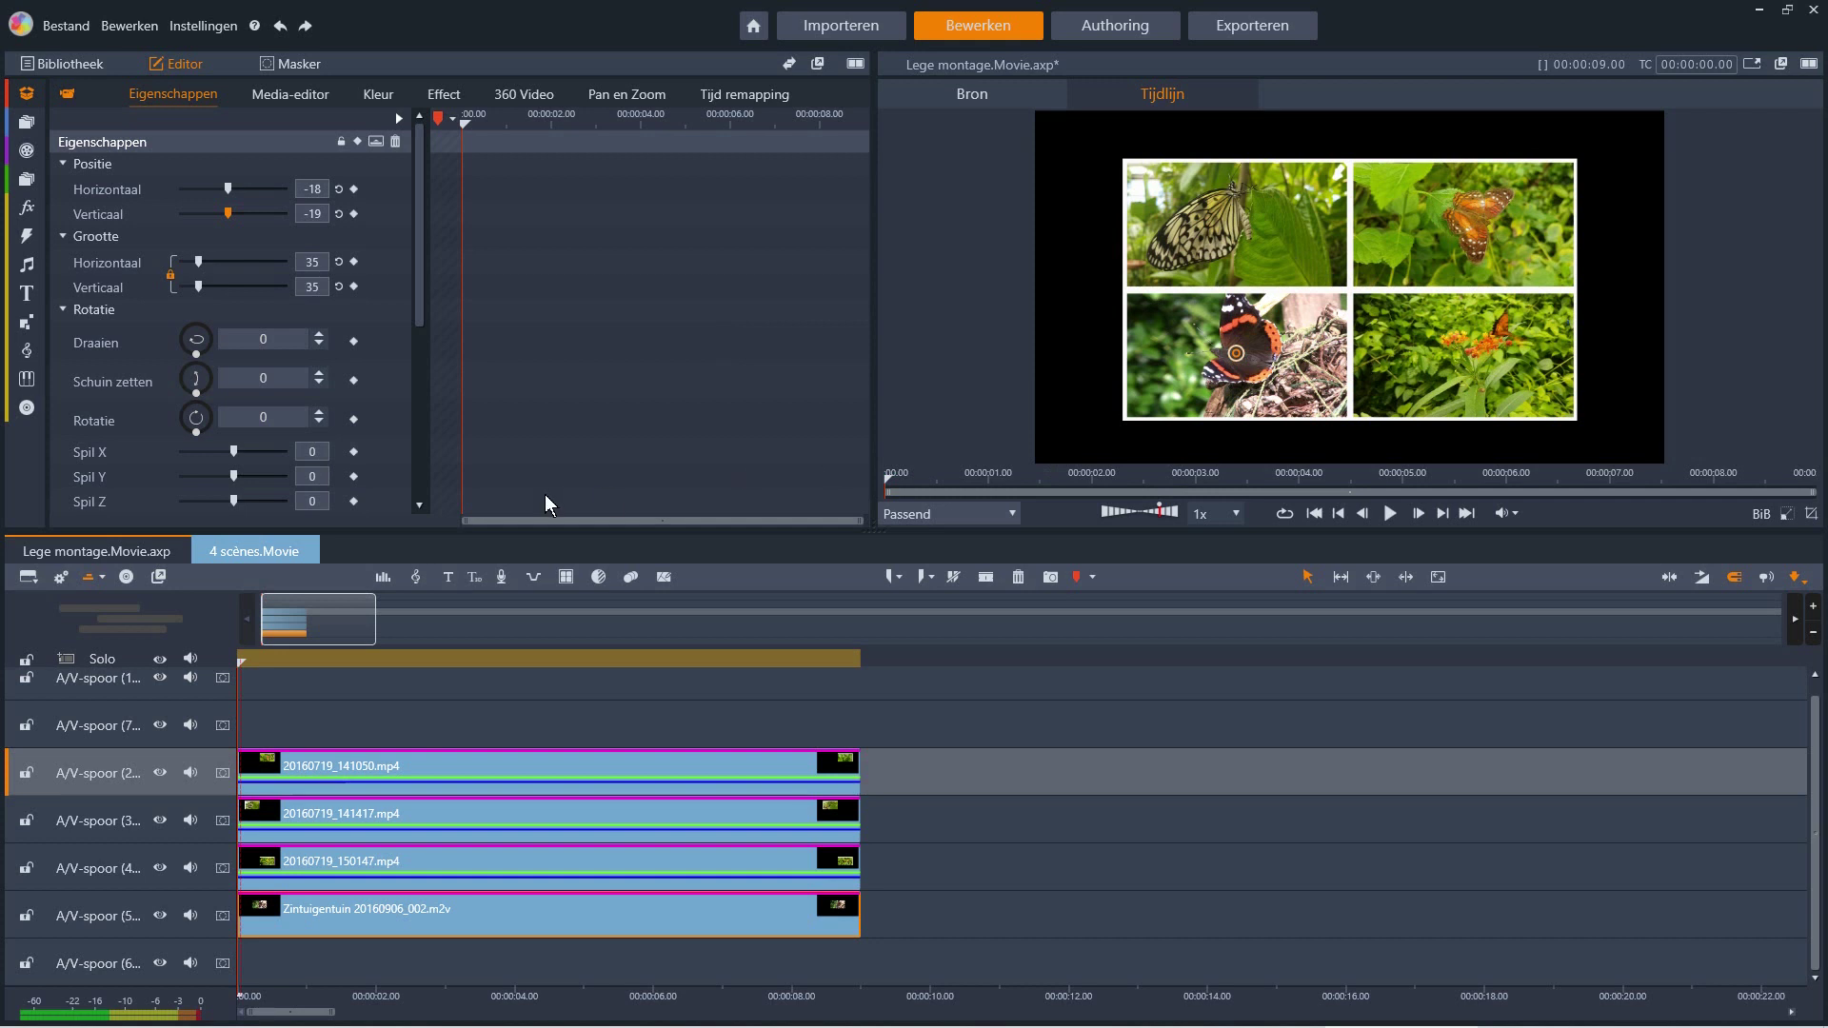
- Add timeline markers at 00:00:01.12, 00:00:03.00, 00:00:04.13, 00:00:06.00 and 00:00:07.01
{"action": "left_click_drag", "start_coordinate": [242, 634], "coordinate": [370, 660]}
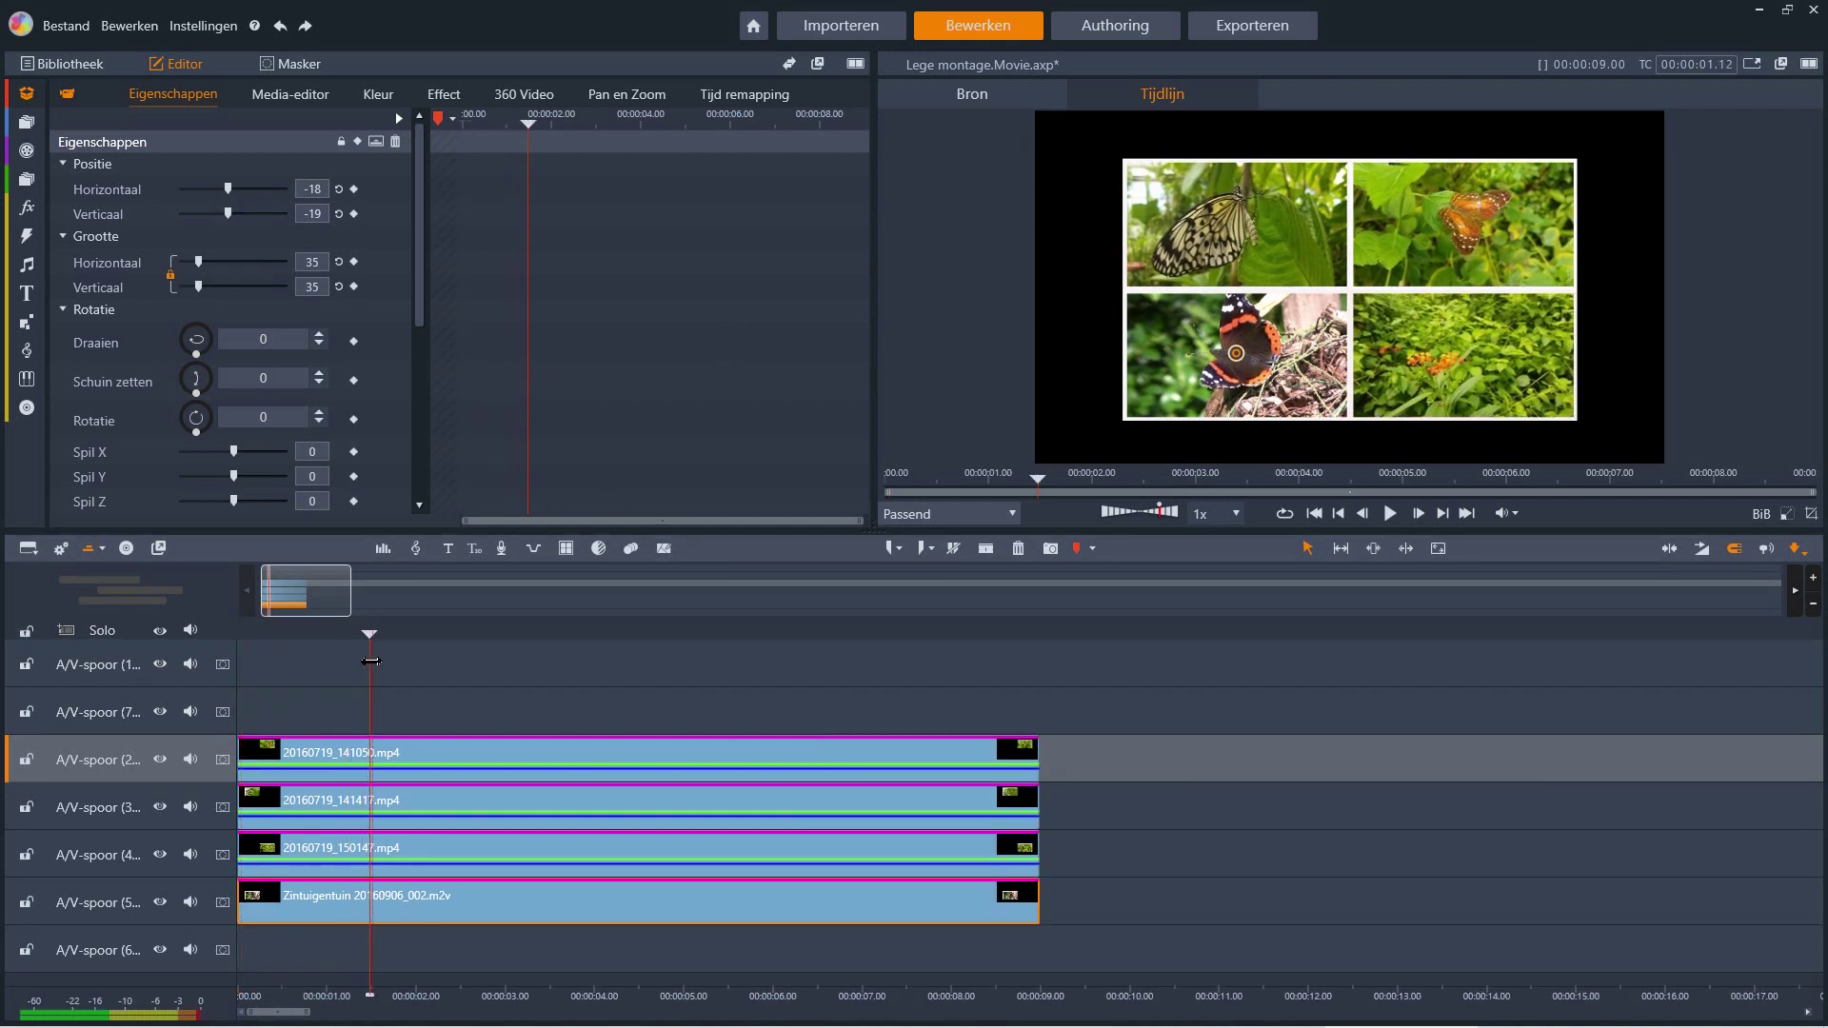
{"action": "left_click", "coordinate": [1075, 550]}
{"action": "left_click_drag", "start_coordinate": [368, 634], "coordinate": [505, 651]}
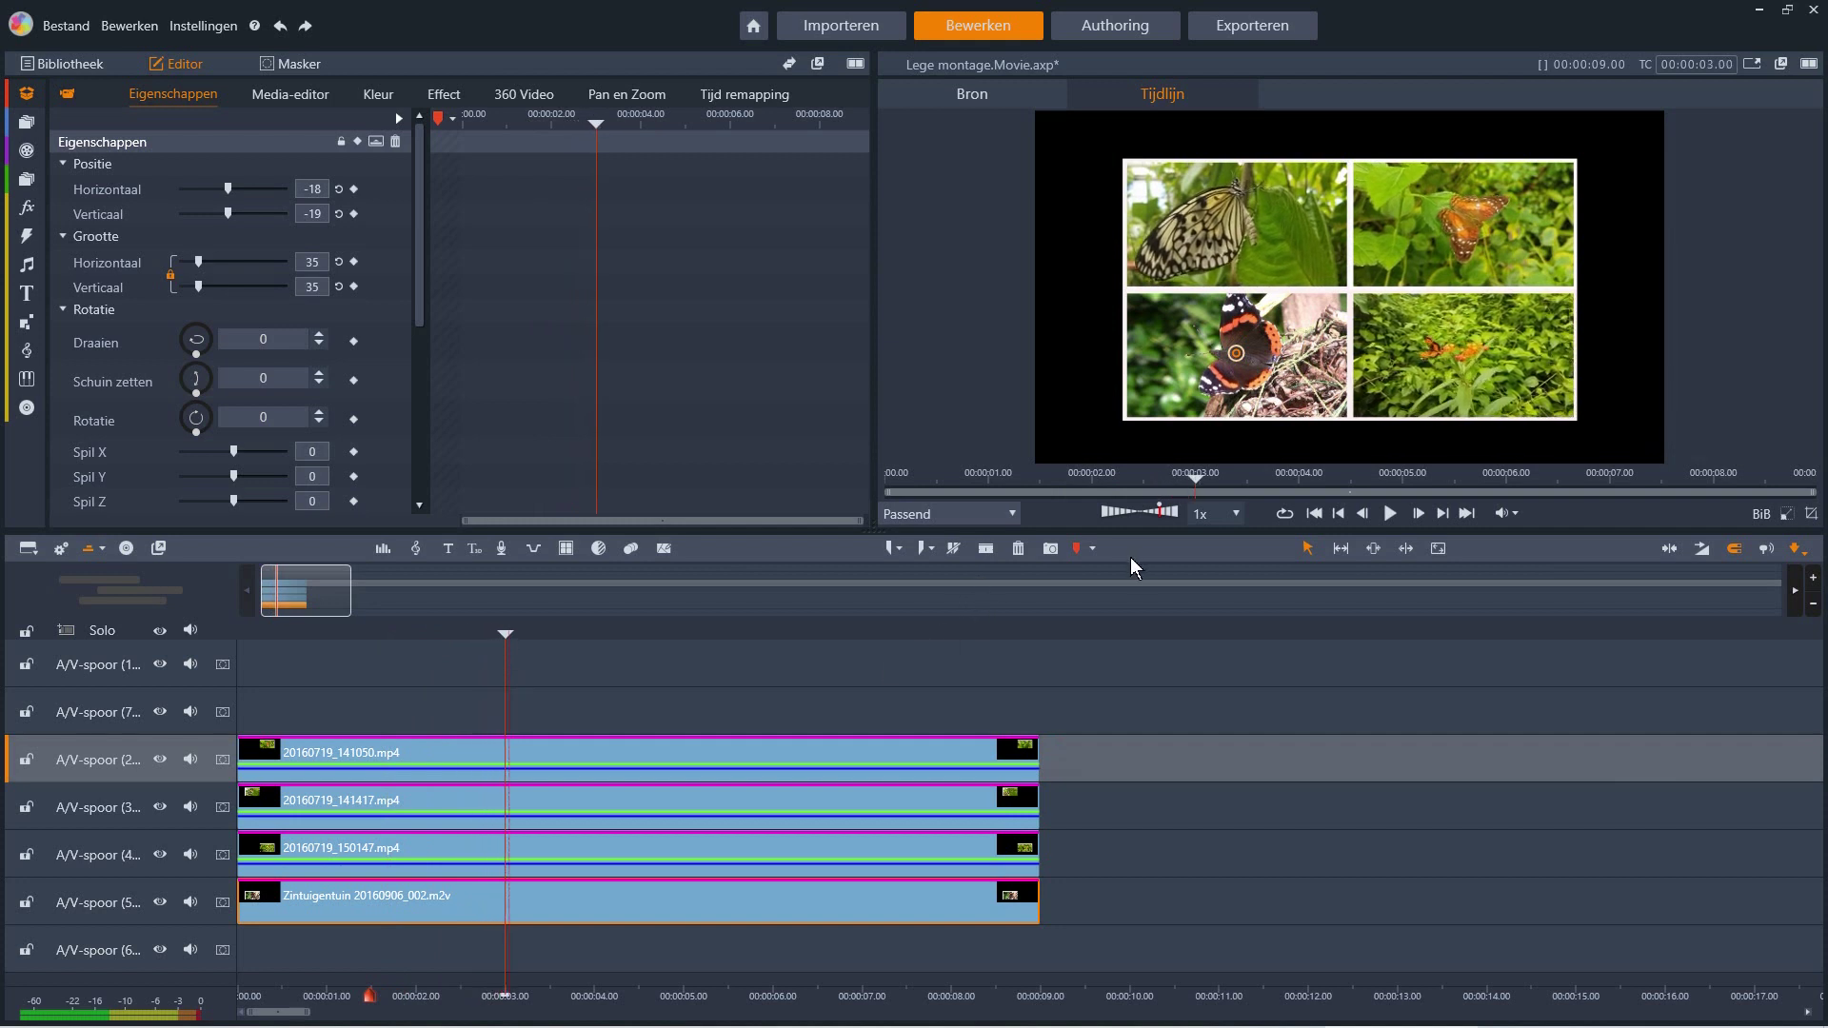
{"action": "left_click", "coordinate": [1080, 549]}
{"action": "mouse_move", "coordinate": [506, 632]}
{"action": "left_mouse_down"}
{"action": "mouse_move", "coordinate": [653, 657]}
{"action": "mouse_move", "coordinate": [641, 668]}
{"action": "left_mouse_up"}
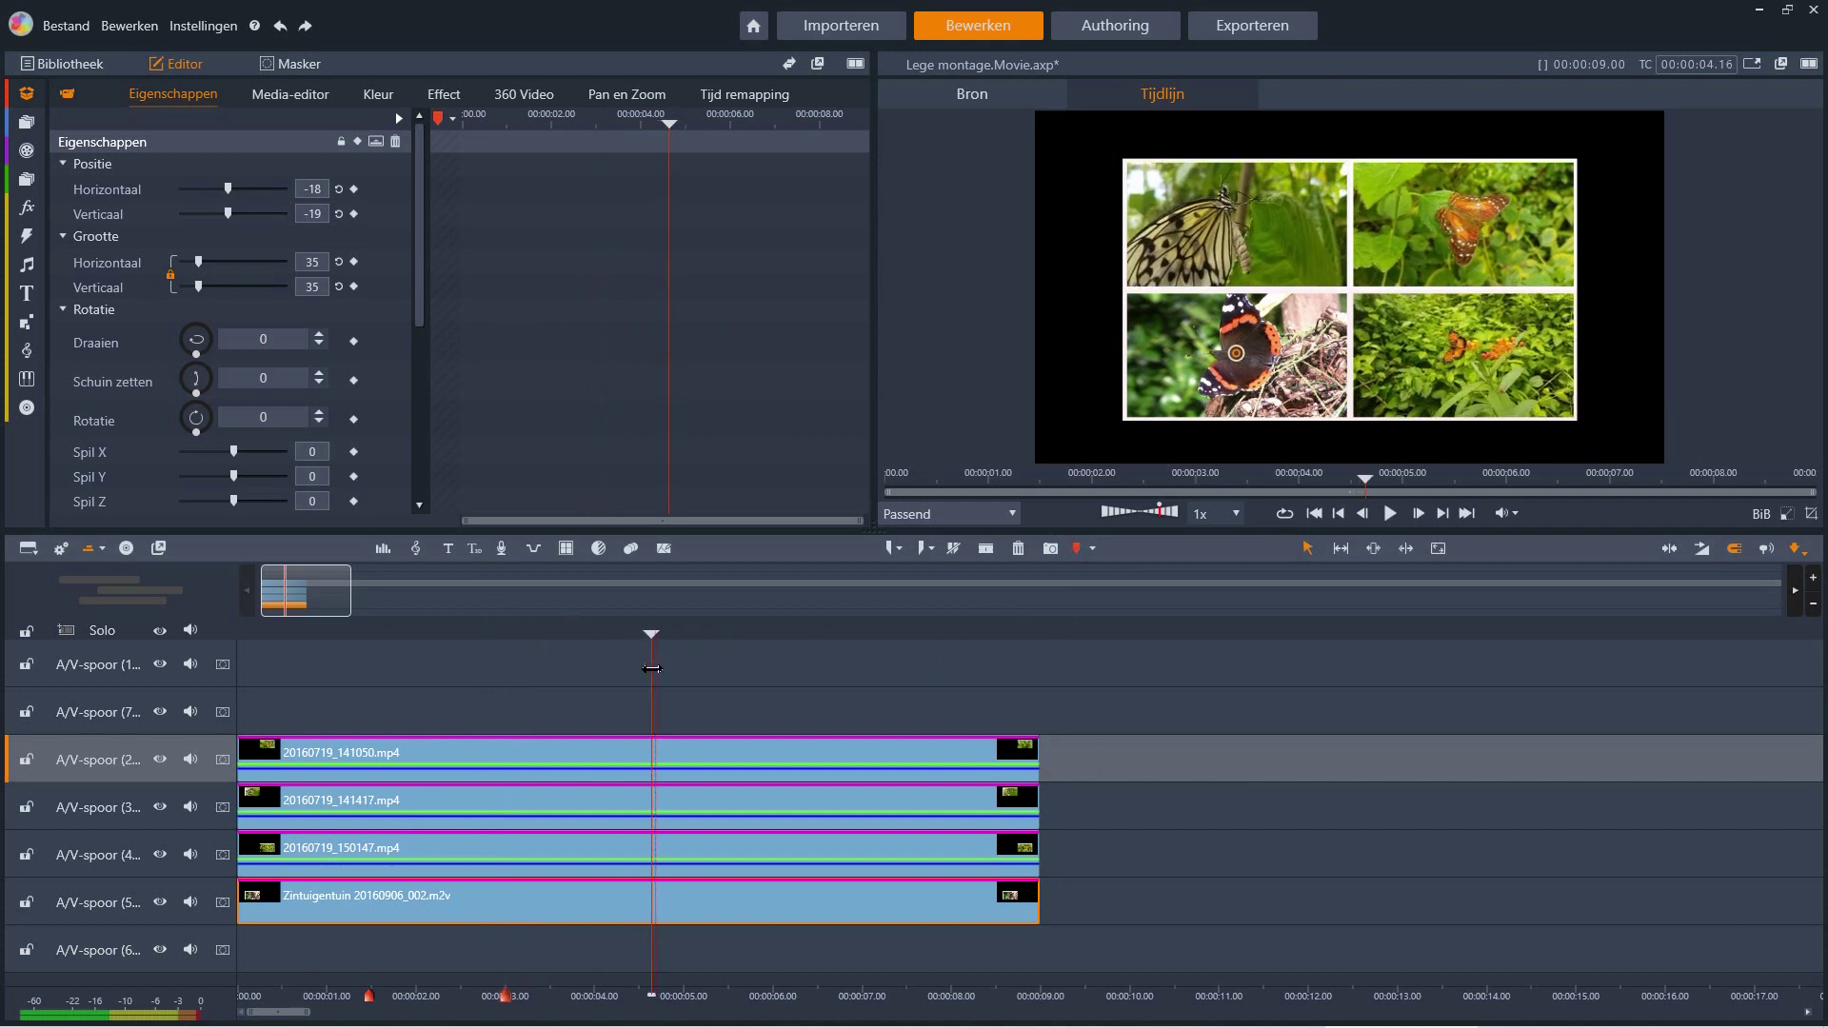
{"action": "left_click", "coordinate": [1082, 551]}
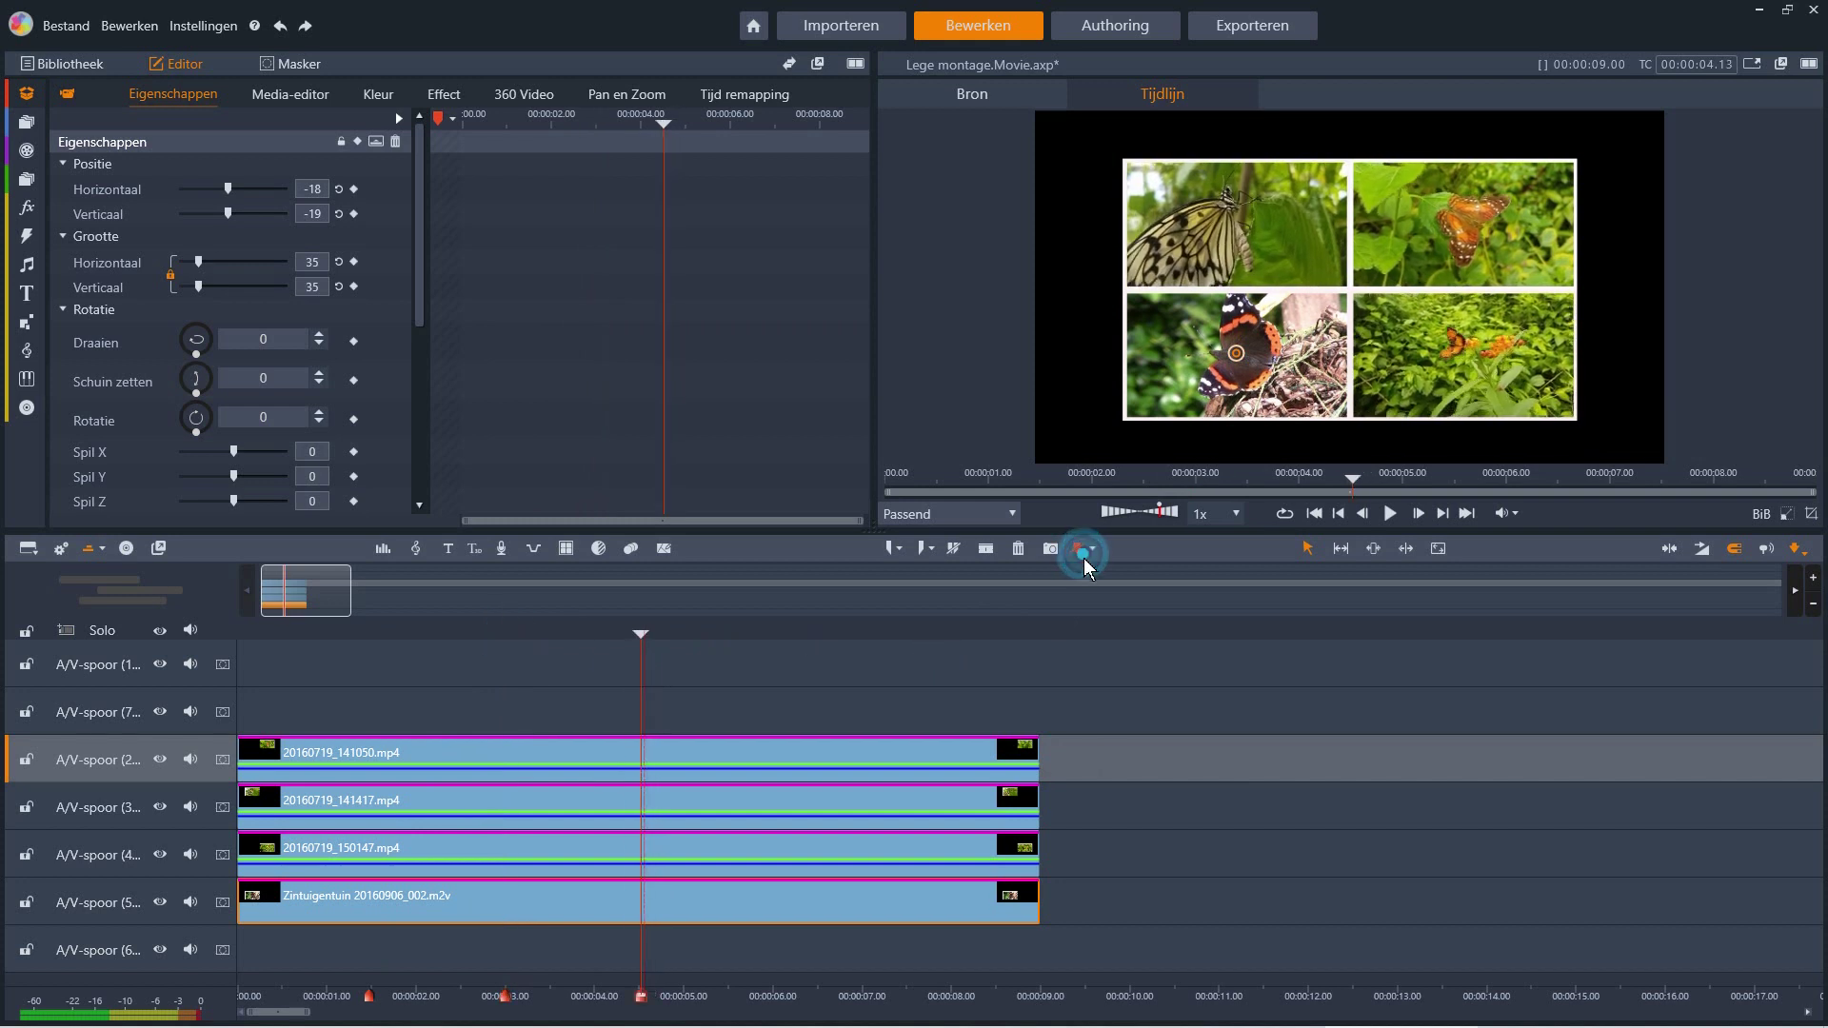
{"action": "left_click", "coordinate": [775, 630]}
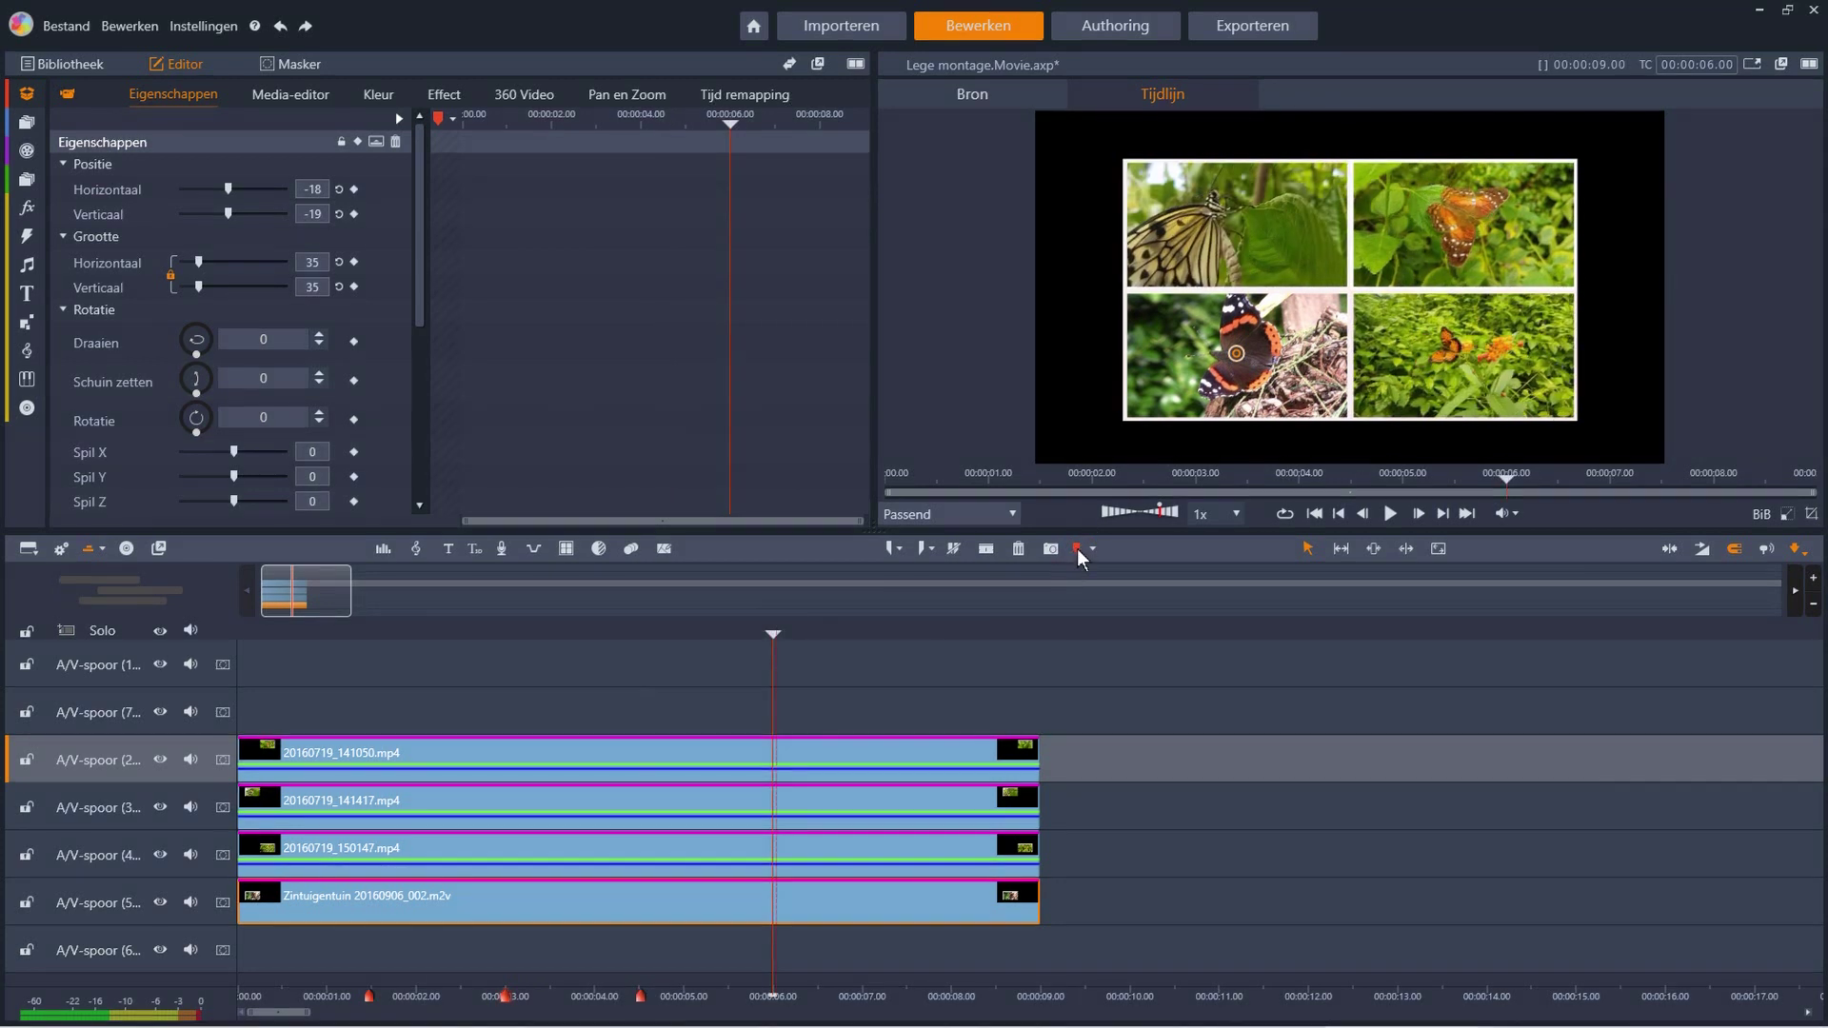
{"action": "left_click_drag", "start_coordinate": [774, 630], "coordinate": [866, 664]}
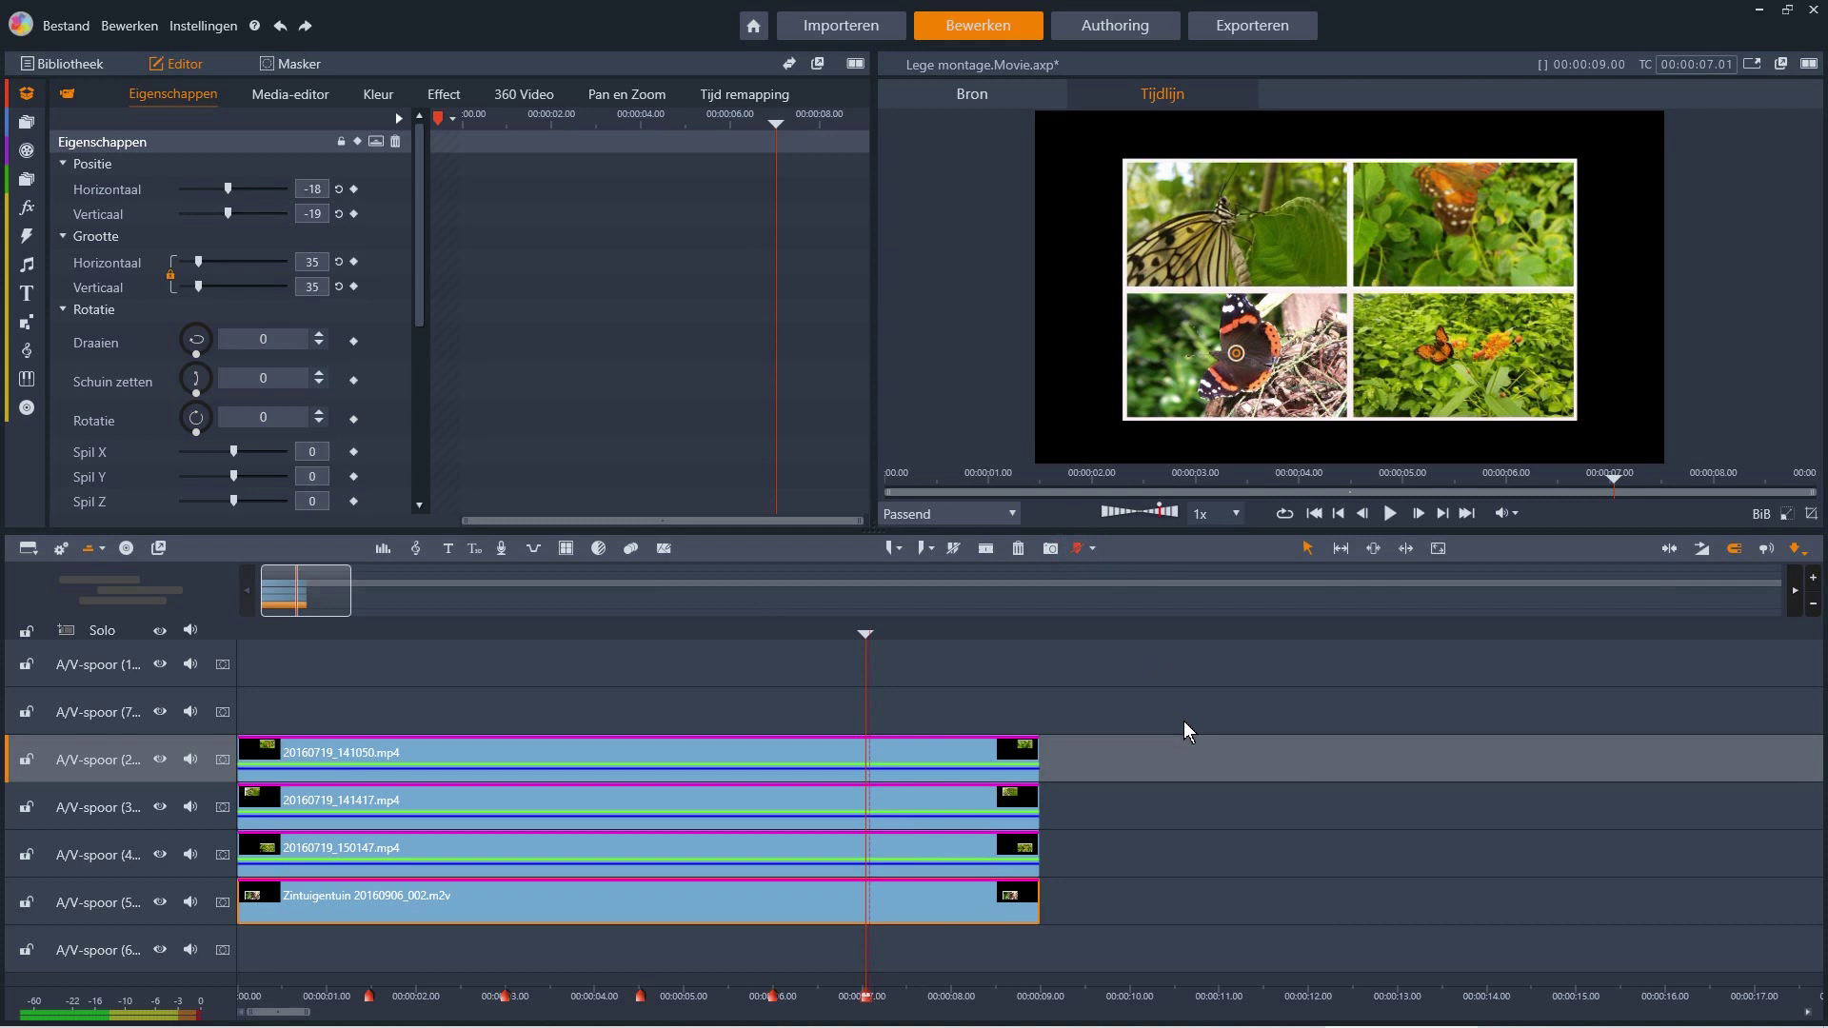
- Enable keyframing for all properties of clip Zintuigentuin 20160906_002.m2v at the 00:00:01.12 marker
{"action": "left_click", "coordinate": [664, 633]}
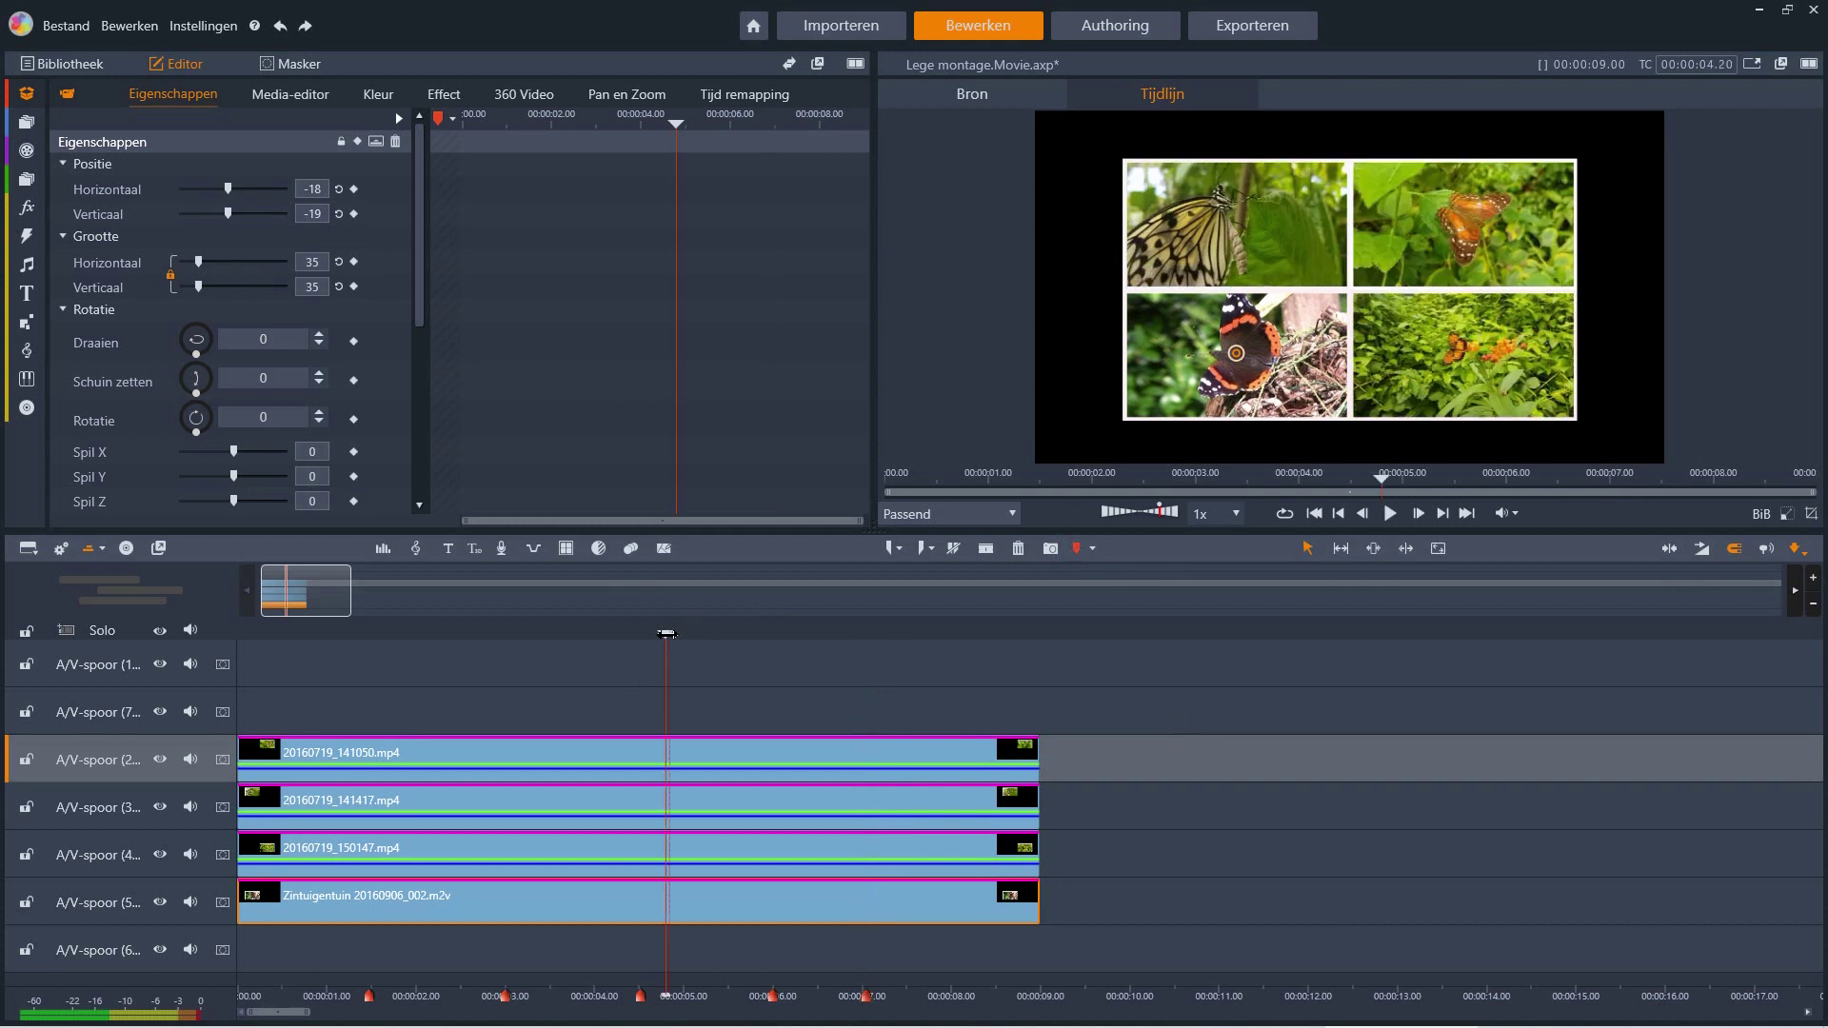
{"action": "mouse_move", "coordinate": [663, 634]}
{"action": "left_mouse_down"}
{"action": "mouse_move", "coordinate": [243, 647]}
{"action": "mouse_move", "coordinate": [245, 664]}
{"action": "mouse_move", "coordinate": [371, 677]}
{"action": "left_mouse_up"}
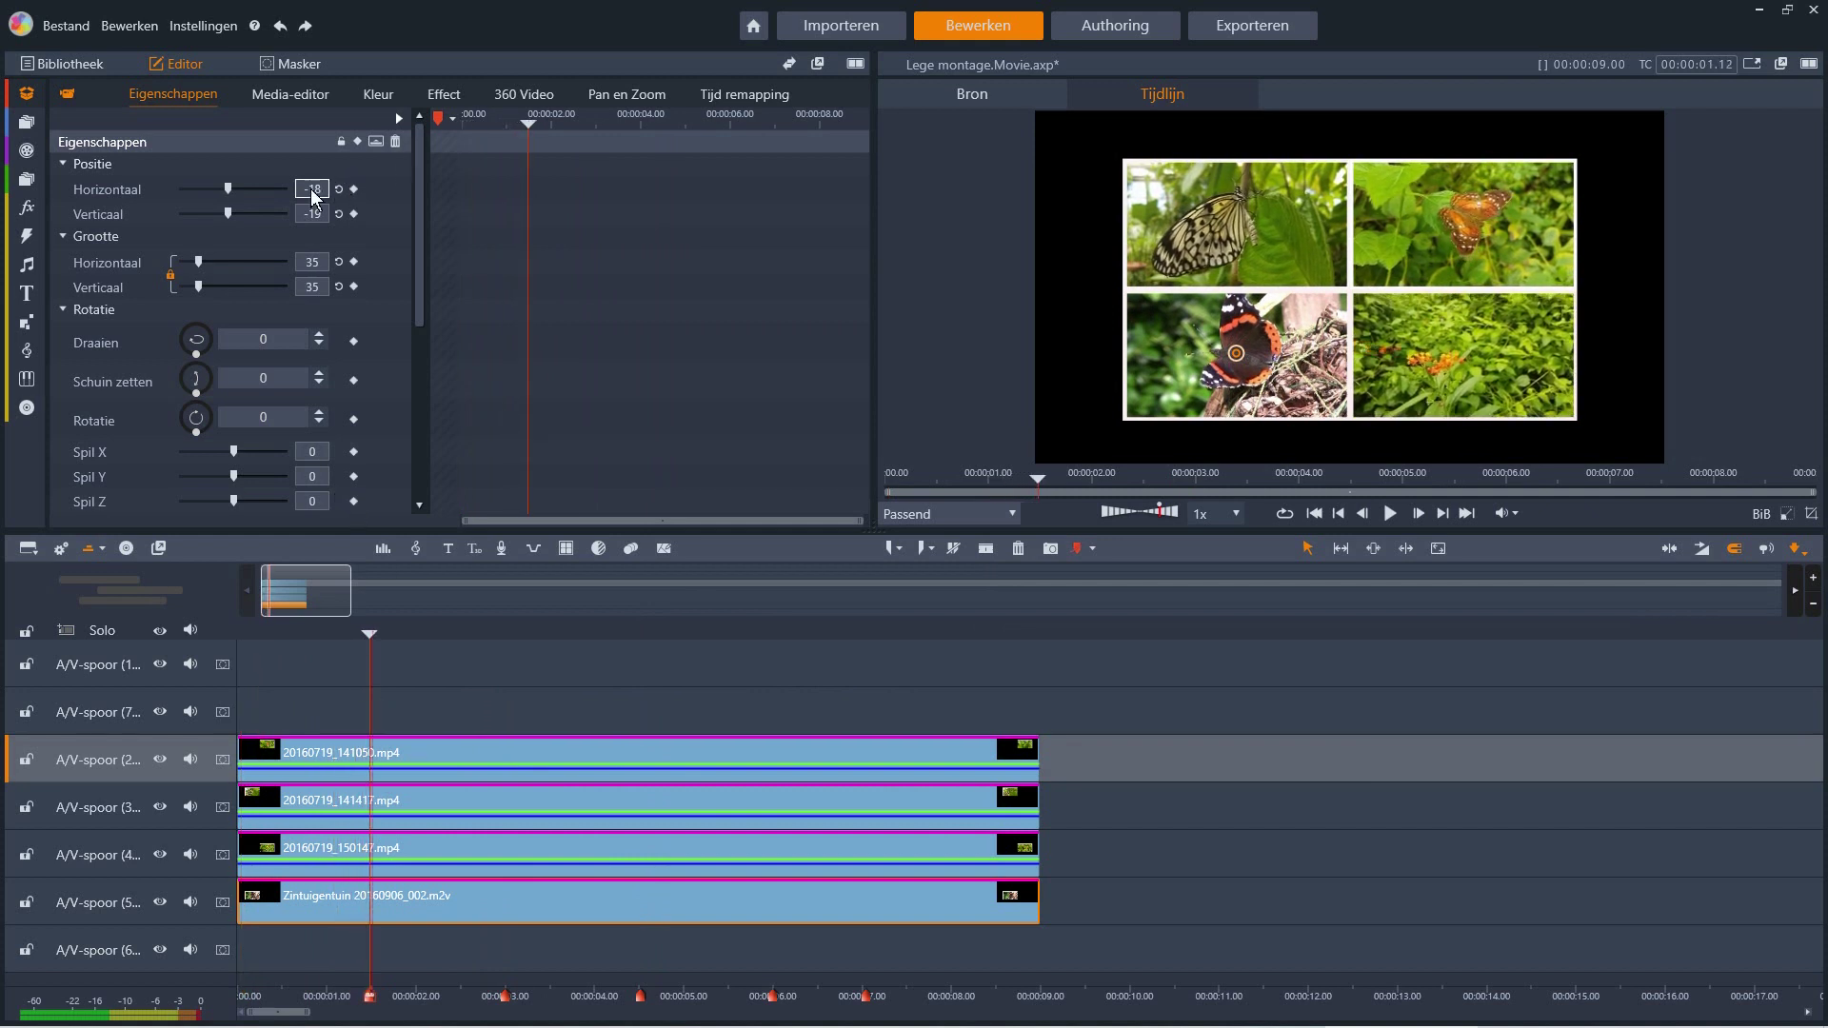
{"action": "left_click", "coordinate": [357, 142]}
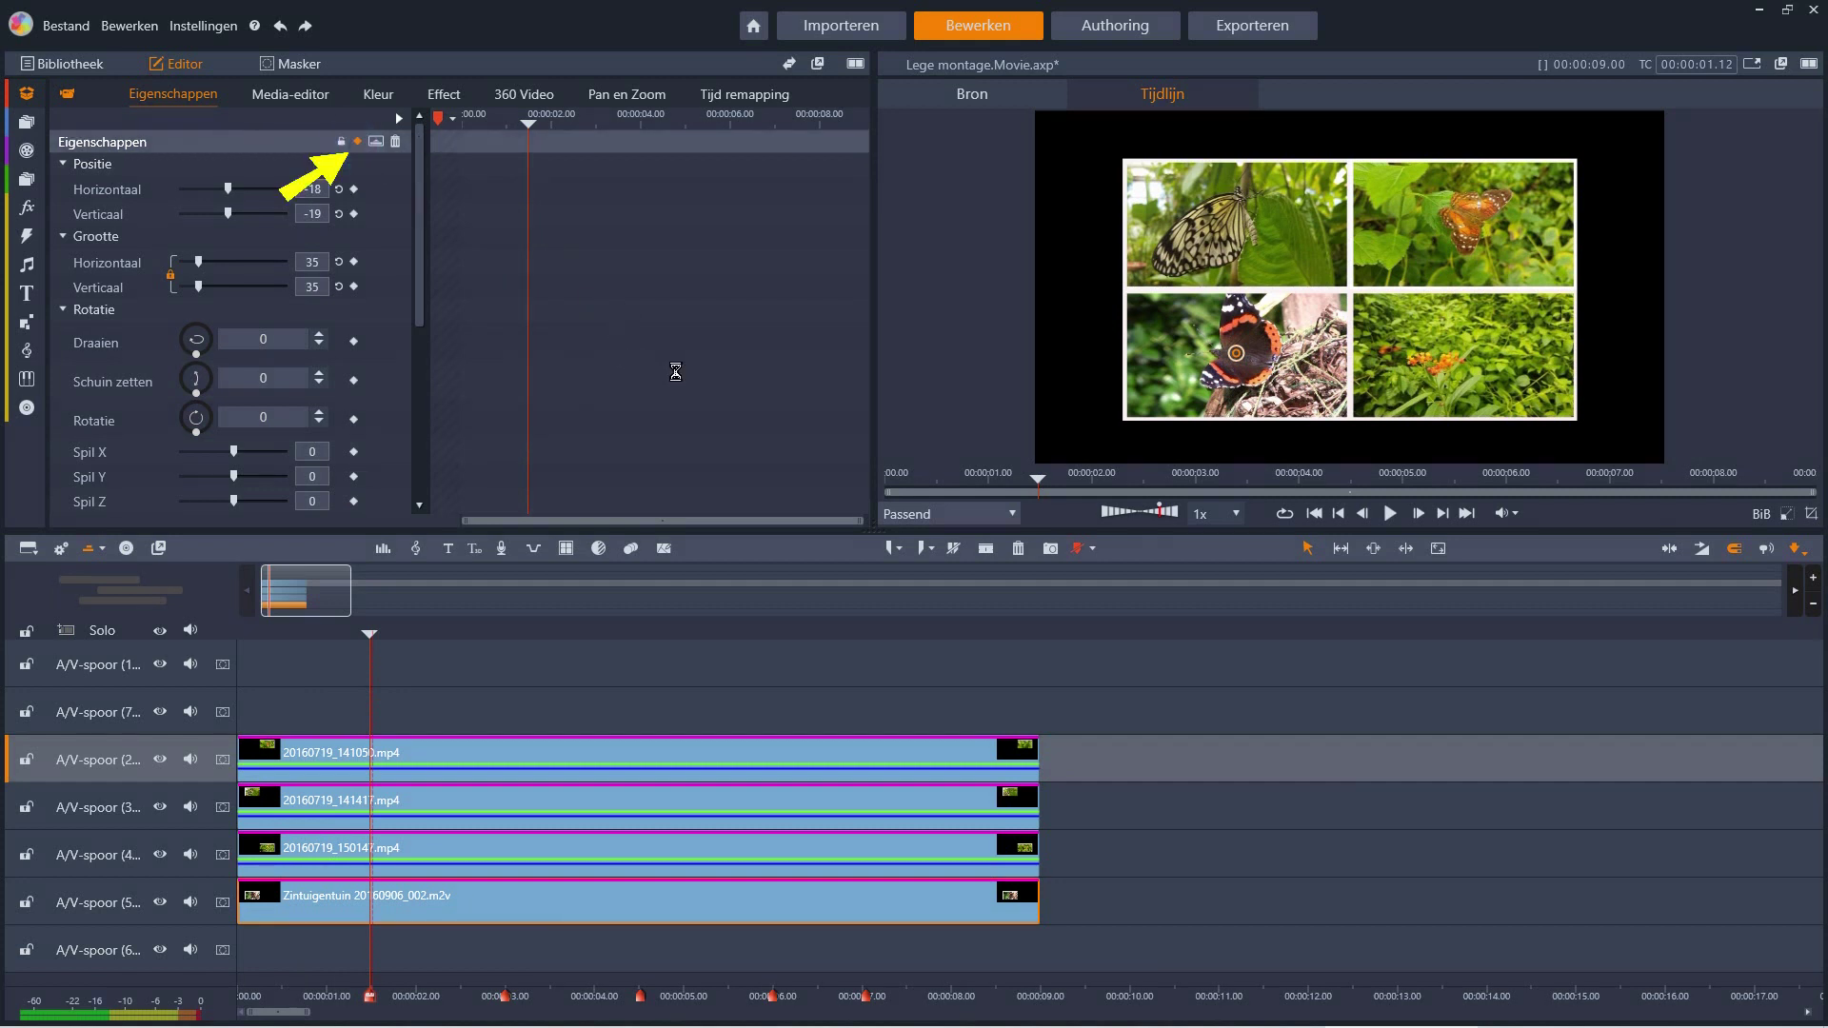
- Set the starting keyframe position of clip Zintuigentuin 20160906_002.m2v to -22 horizontally and 70 vertically, and check its position at 00:00:01.12
{"action": "left_click", "coordinate": [368, 189]}
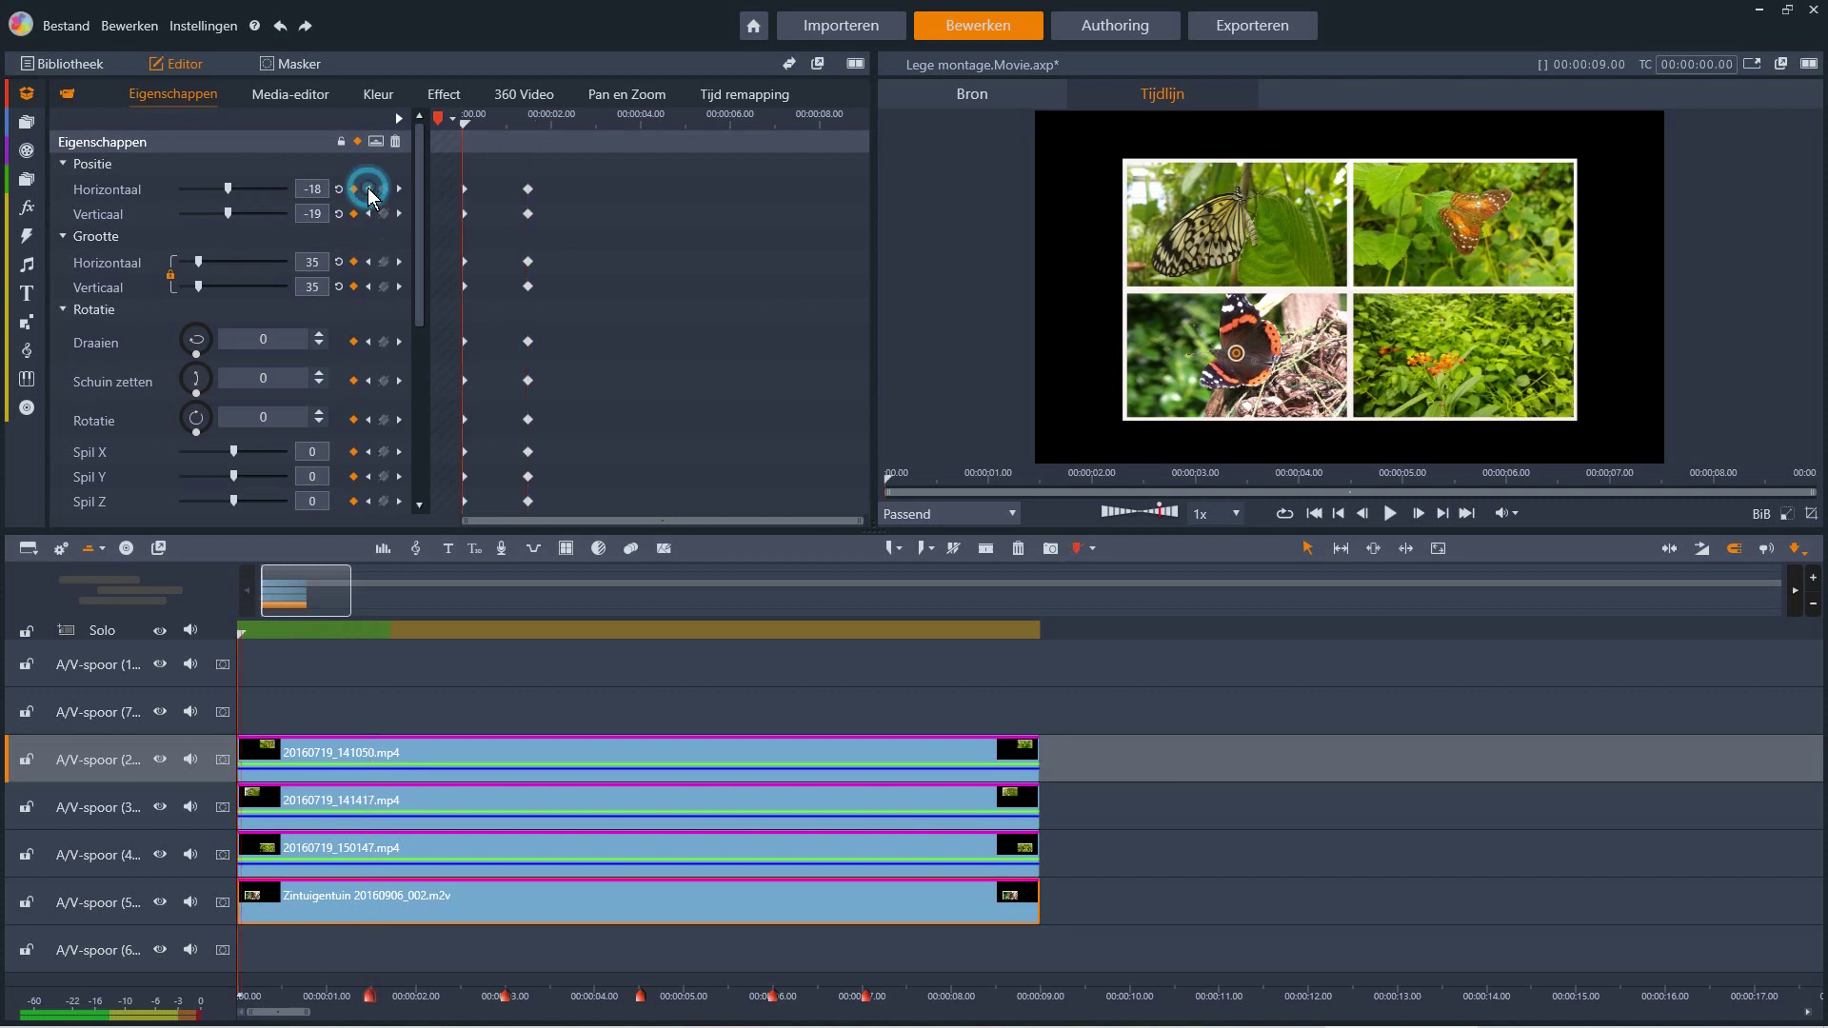
{"action": "left_click", "coordinate": [318, 188]}
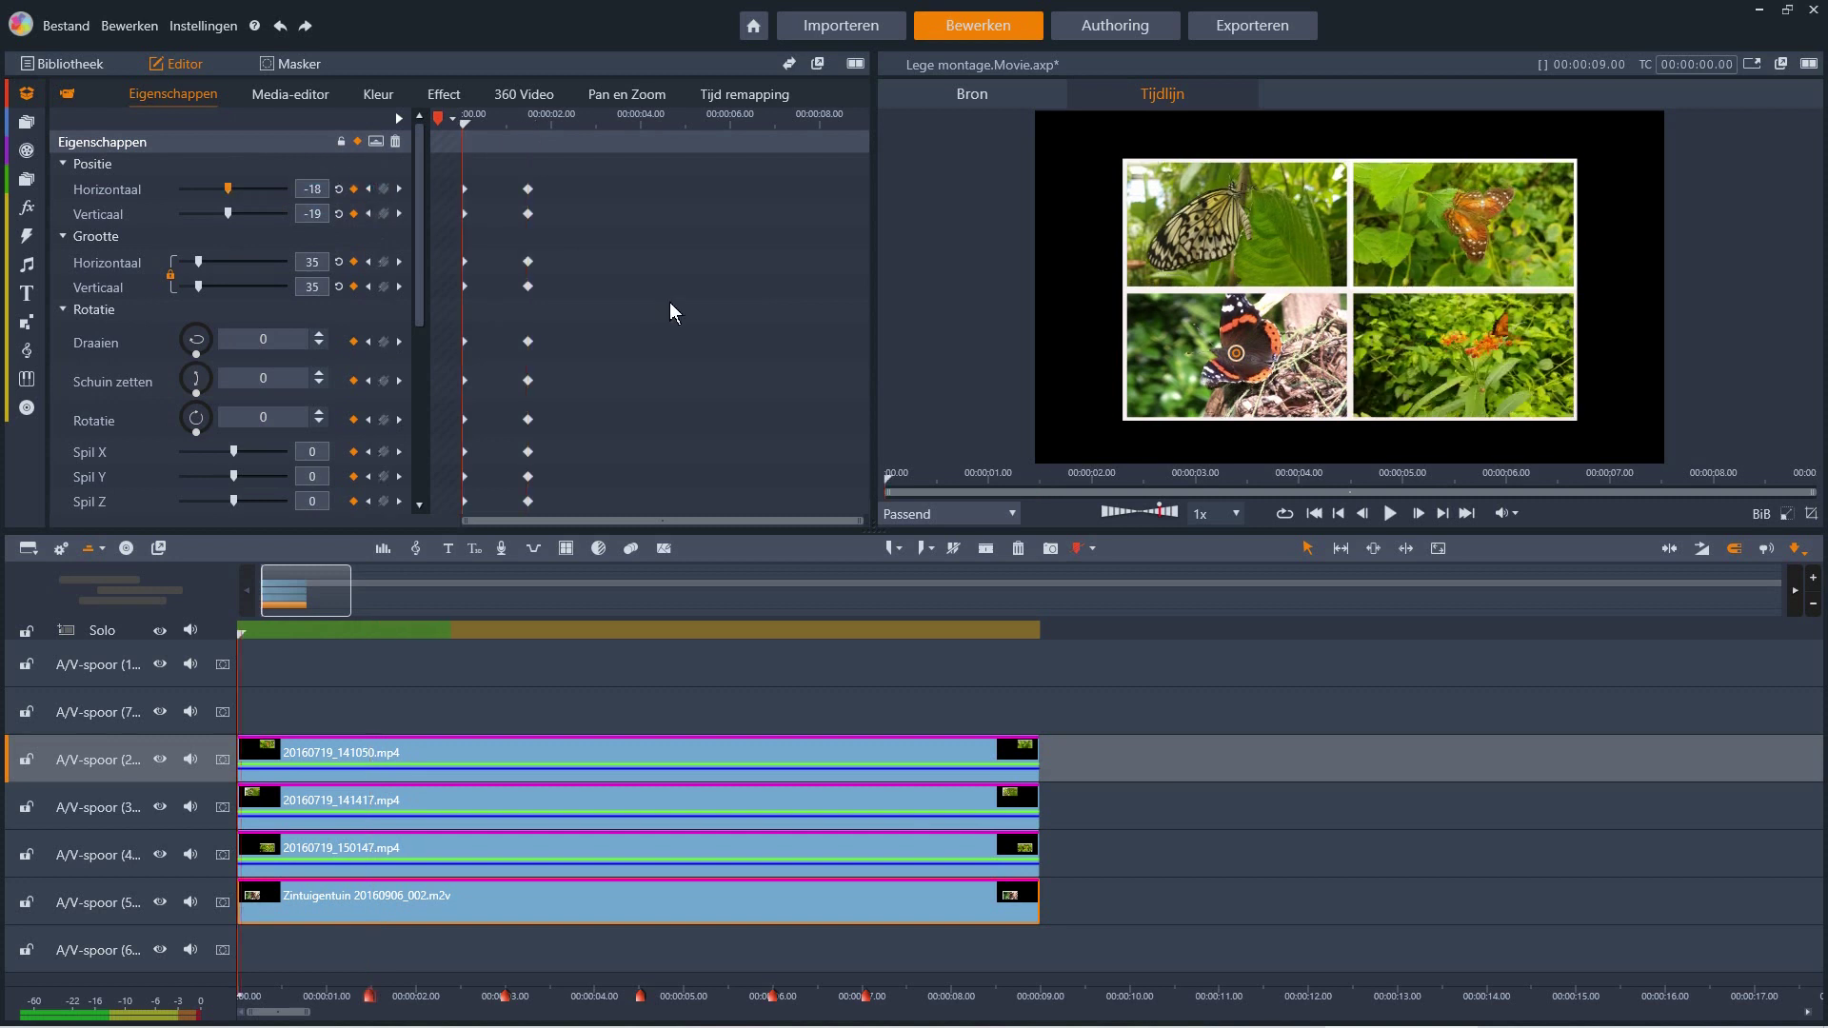
{"action": "type", "text": "-22"}
{"action": "left_click", "coordinate": [312, 215]}
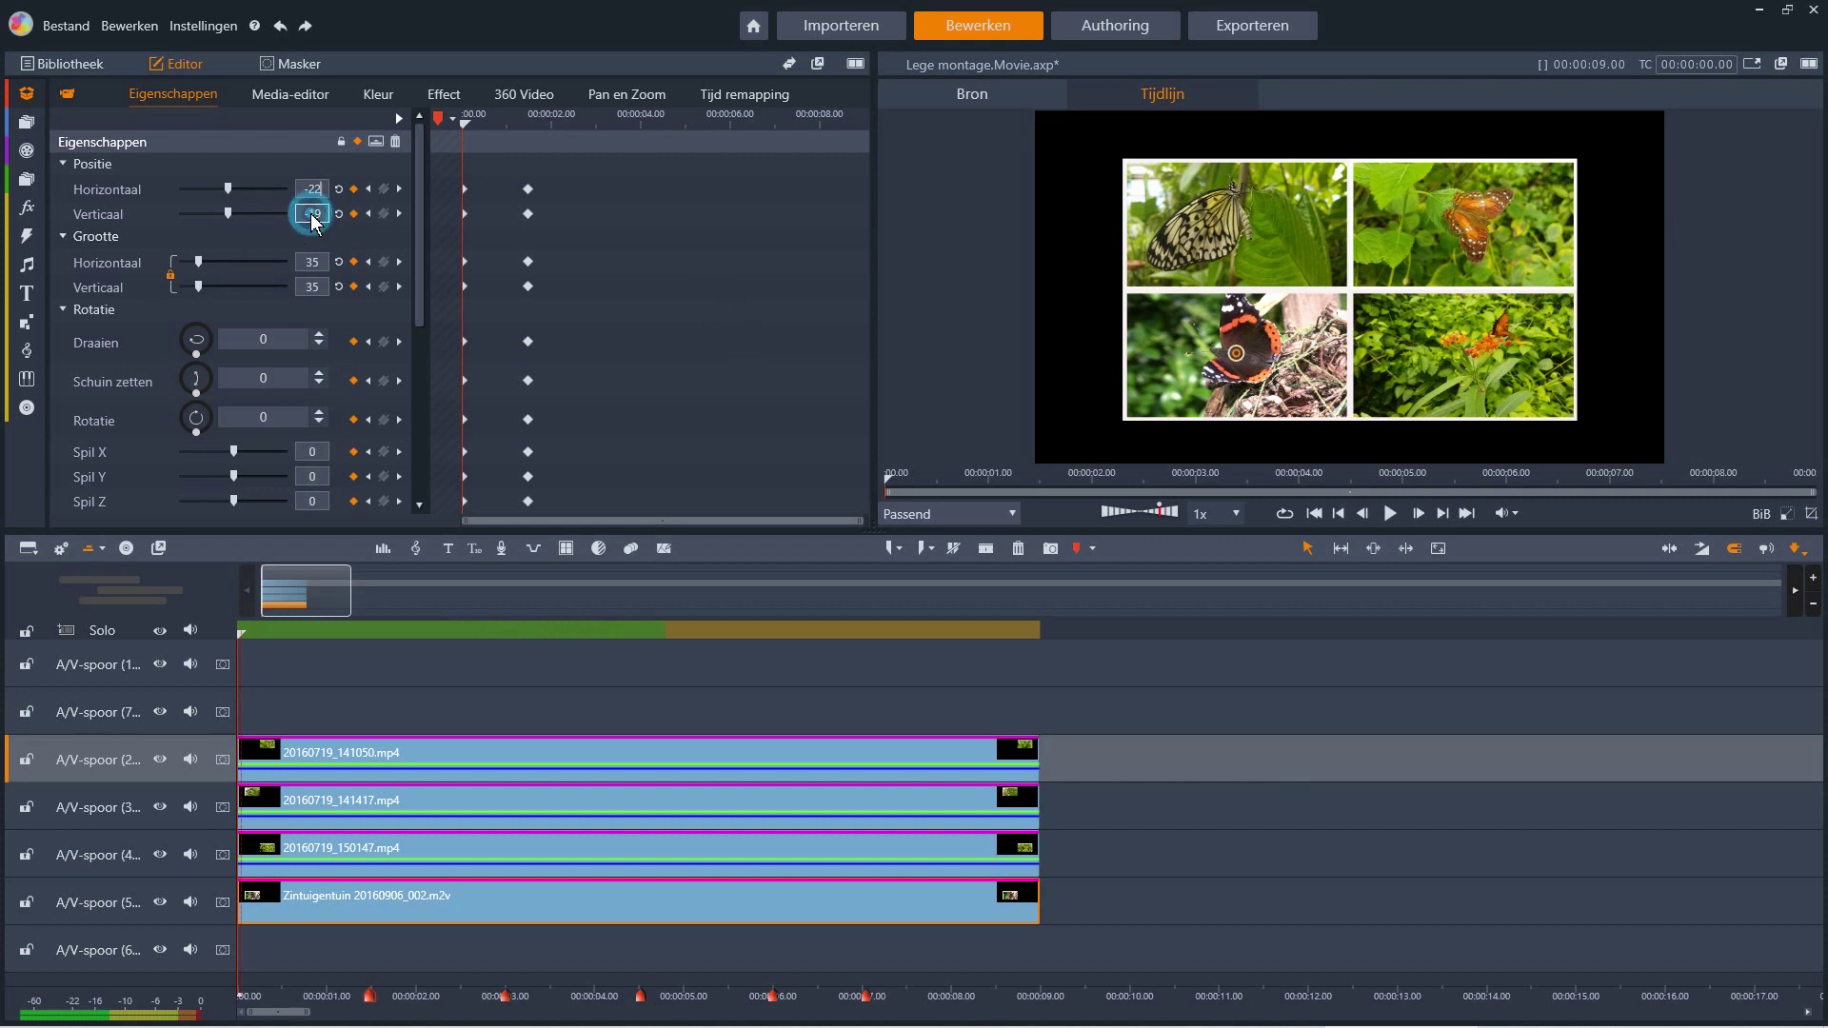
{"action": "type", "text": "70"}
{"action": "key", "text": "Return"}
{"action": "left_click_drag", "start_coordinate": [466, 123], "coordinate": [531, 136]}
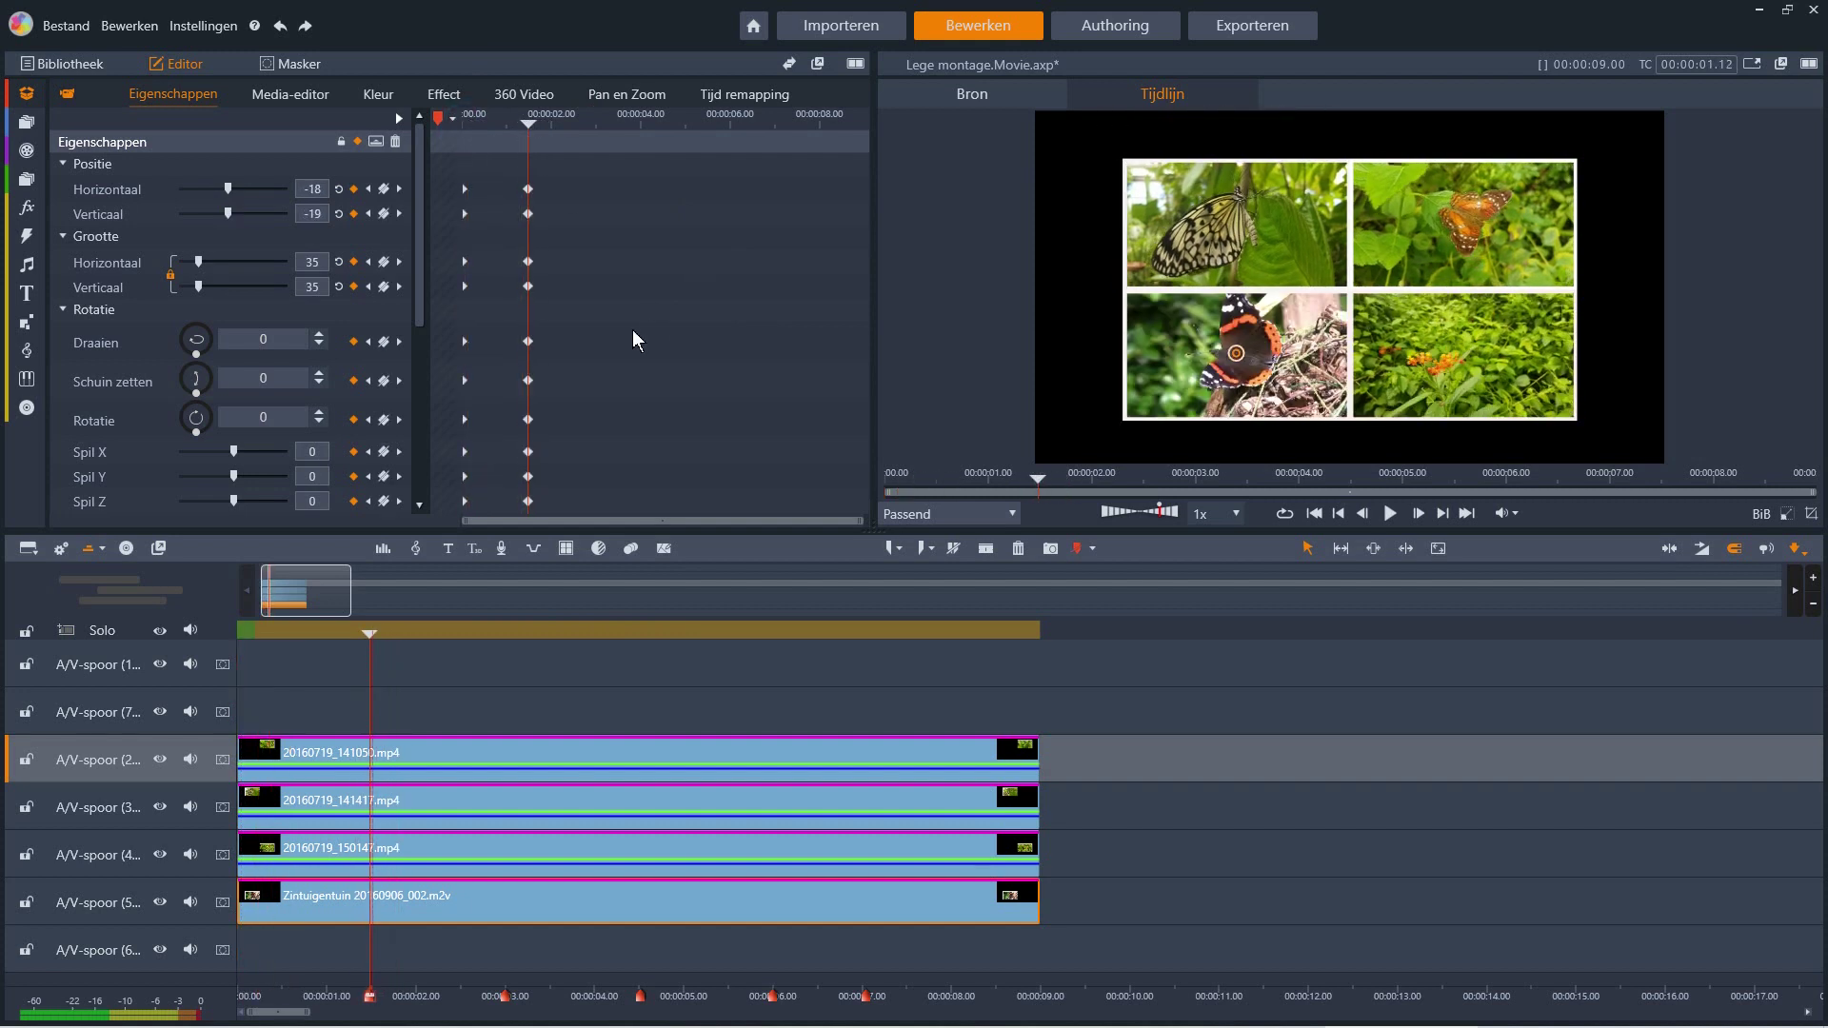
- Add horizontal and vertical position keyframes to clip 20160719_150147.mp4 at the 00:00:03.00 marker
{"action": "left_click", "coordinate": [478, 847]}
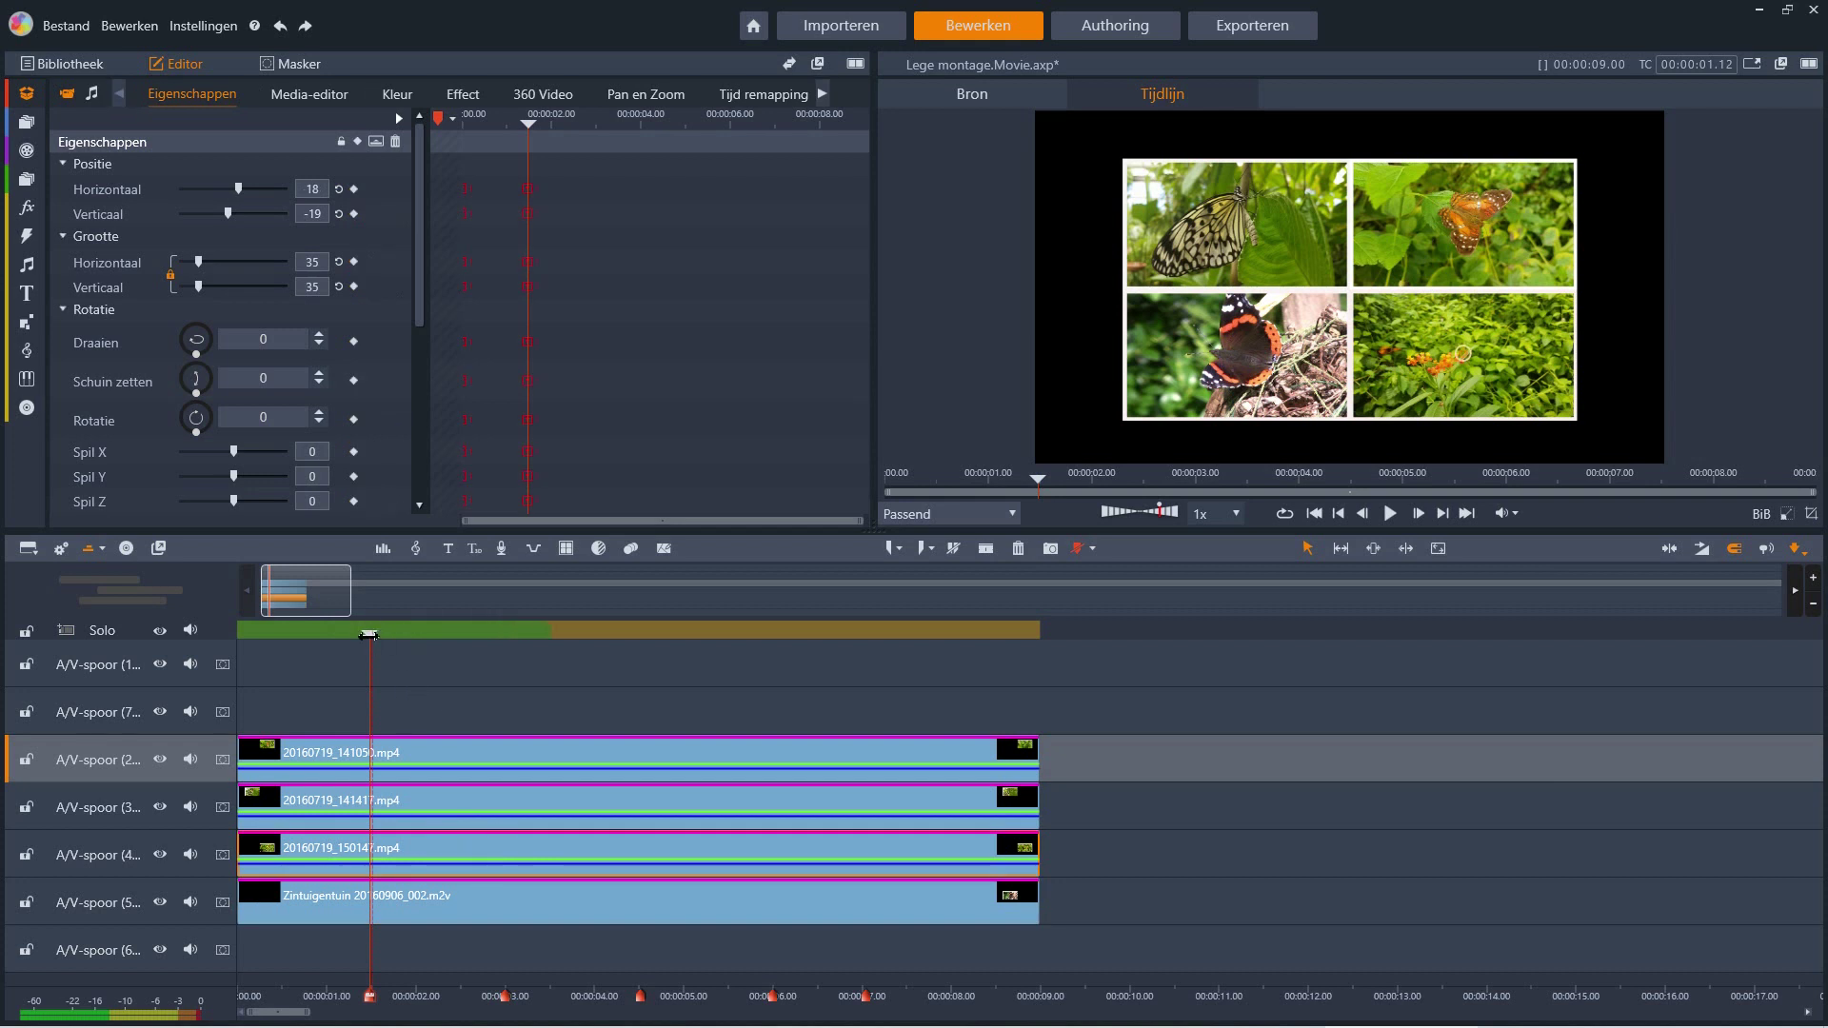
{"action": "left_click_drag", "start_coordinate": [370, 635], "coordinate": [507, 652]}
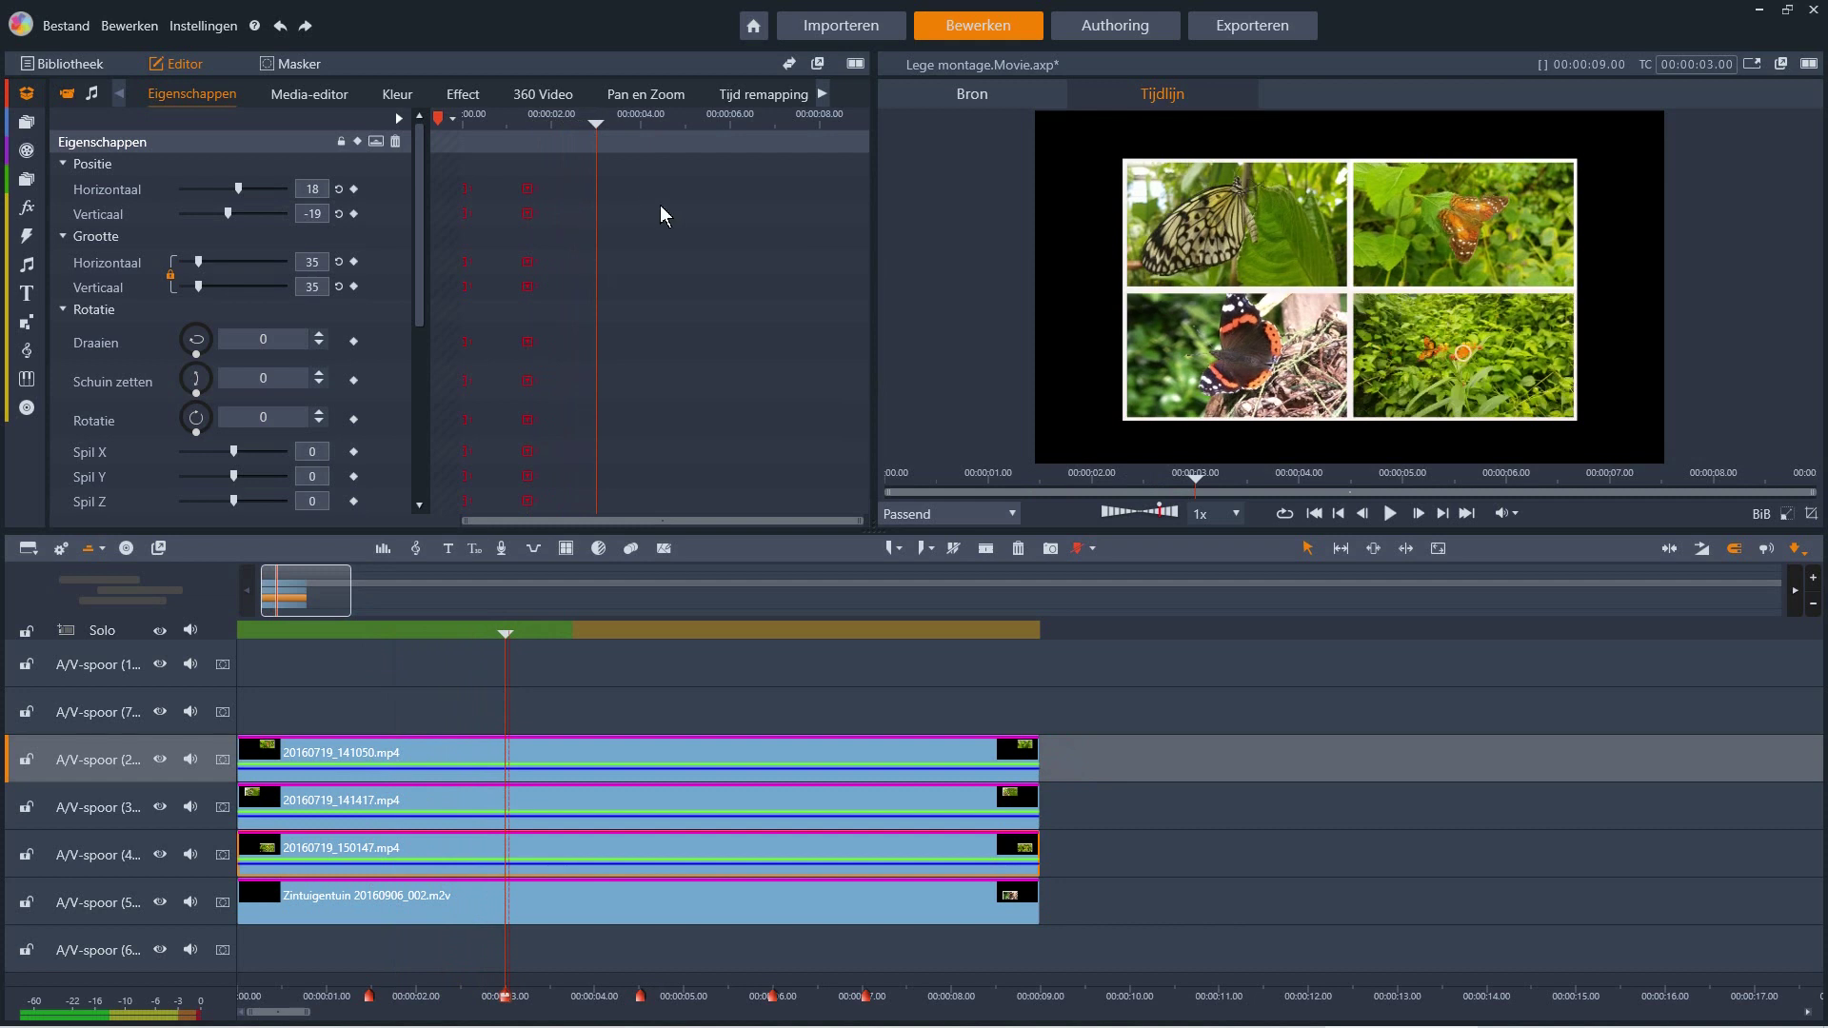
{"action": "left_click", "coordinate": [353, 189]}
{"action": "left_click", "coordinate": [353, 213]}
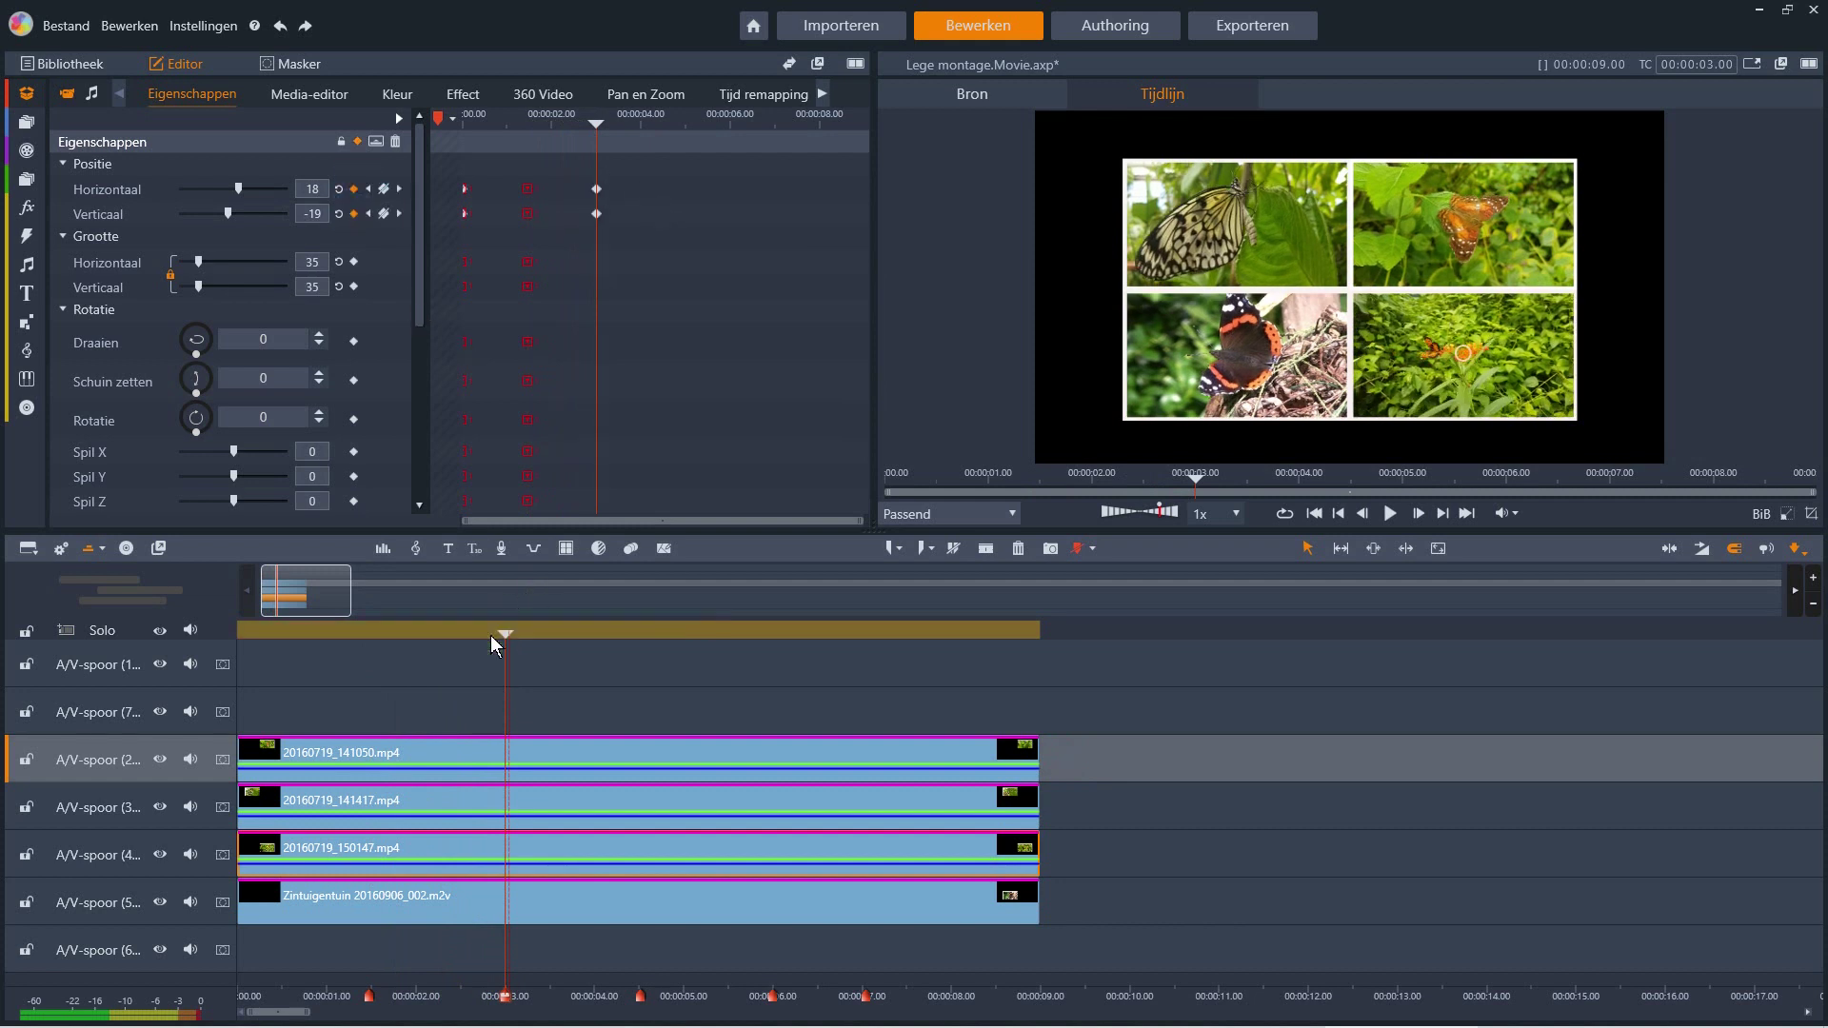
- Add position keyframes to clip 20160719_150147.mp4 at 00:00:01.14, set to 22 horizontally and 70 vertically
{"action": "left_click_drag", "start_coordinate": [505, 631], "coordinate": [378, 658]}
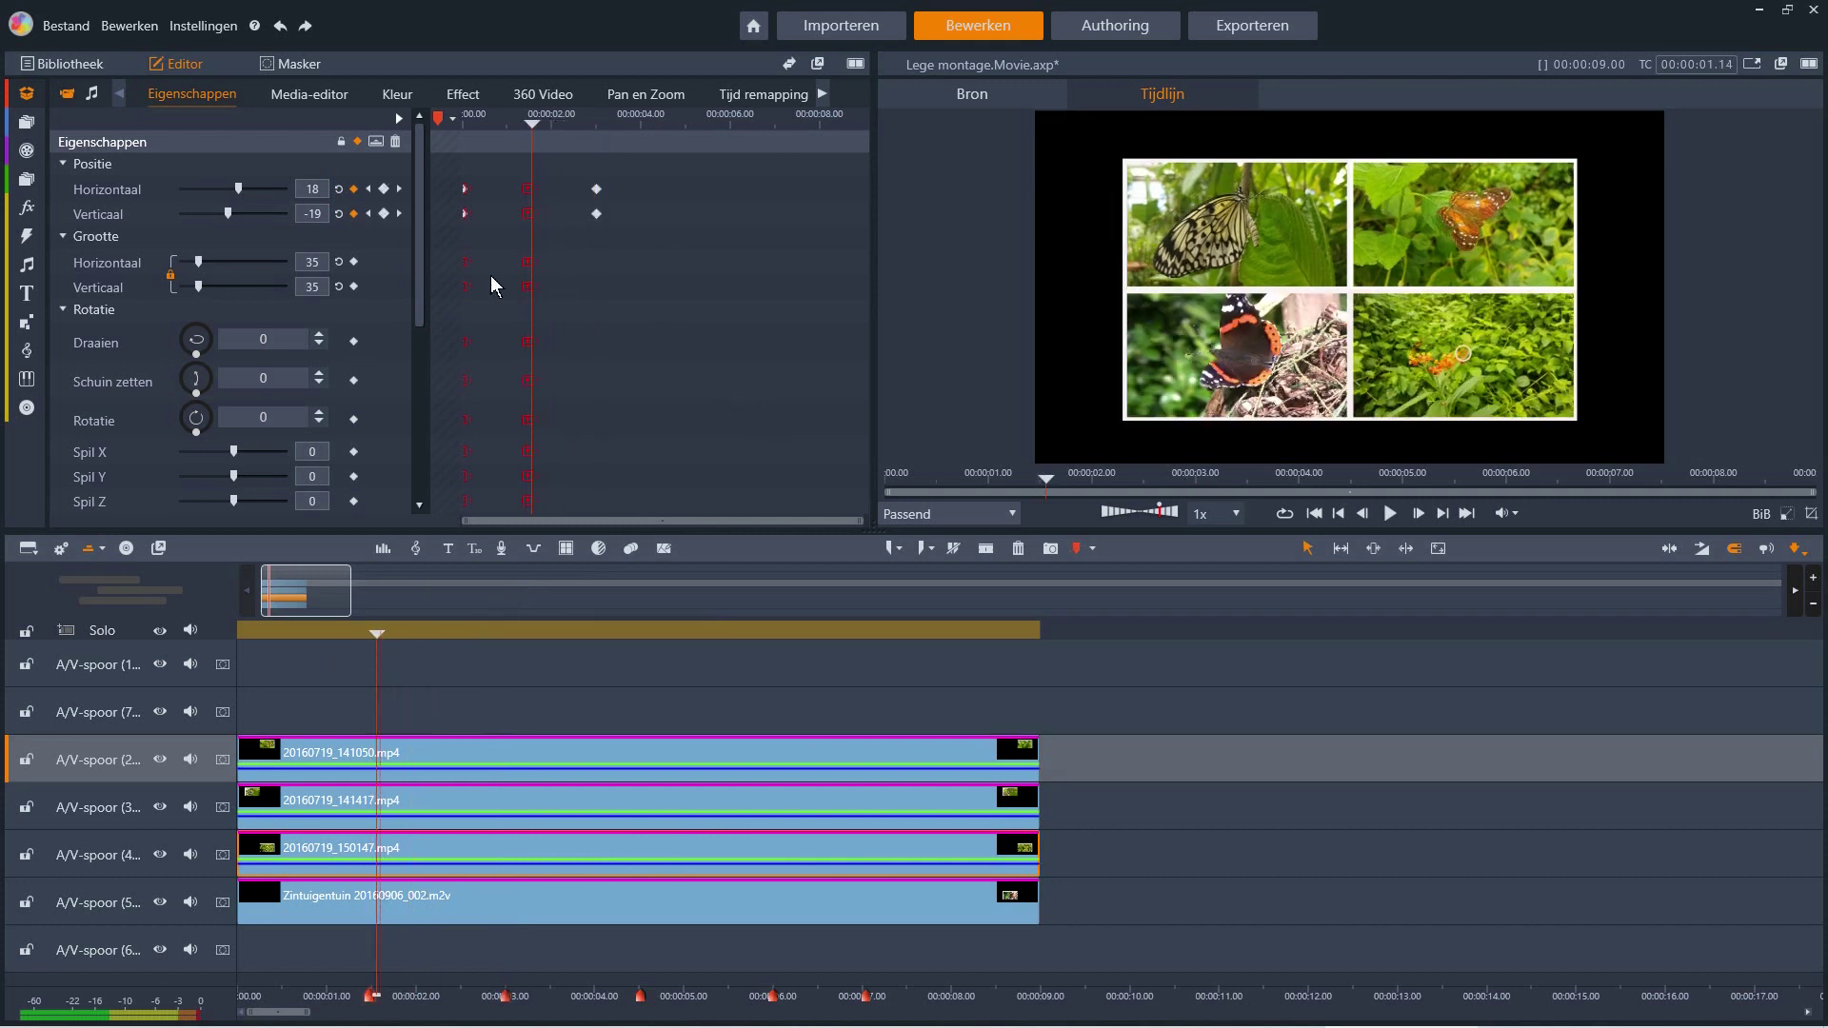
{"action": "left_click", "coordinate": [320, 193]}
{"action": "left_click", "coordinate": [309, 214]}
{"action": "type", "text": "70"}
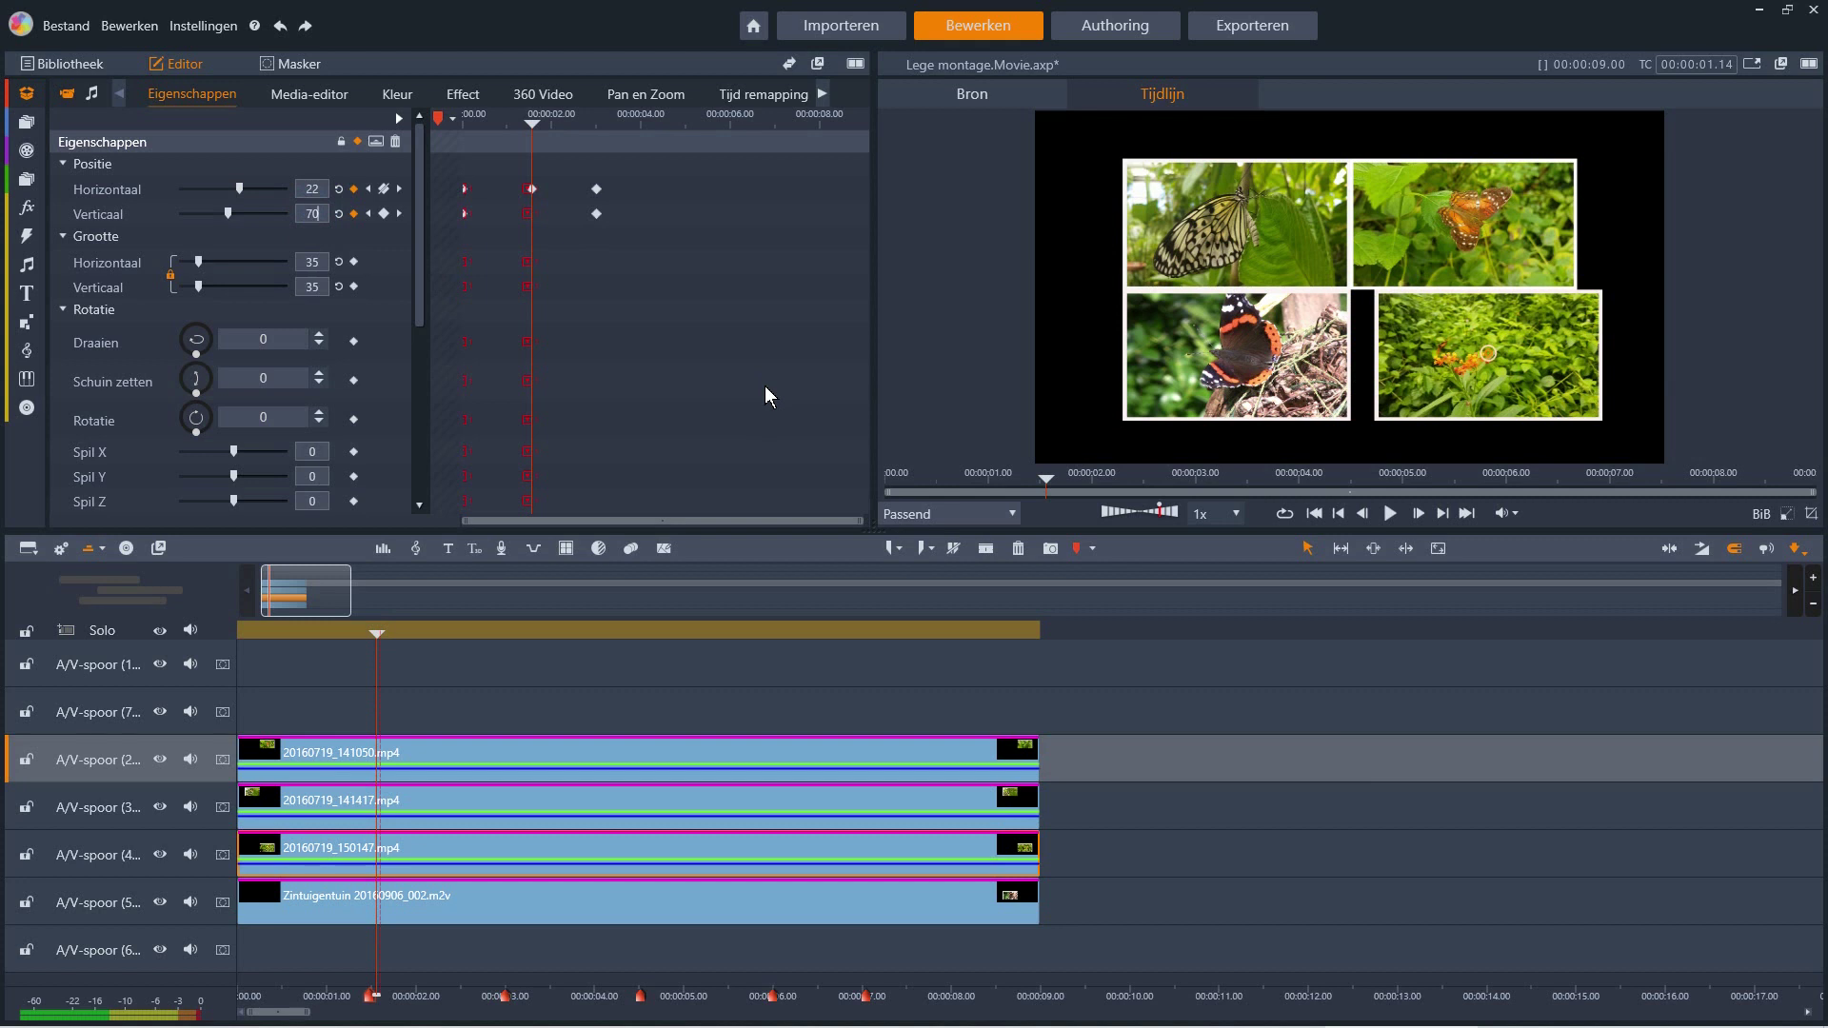
{"action": "key", "text": "Return"}
- Set the starting keyframe position of clip 20160719_150147.mp4 to 22 horizontally and 70 vertically
{"action": "left_click", "coordinate": [368, 214]}
{"action": "left_click", "coordinate": [320, 193]}
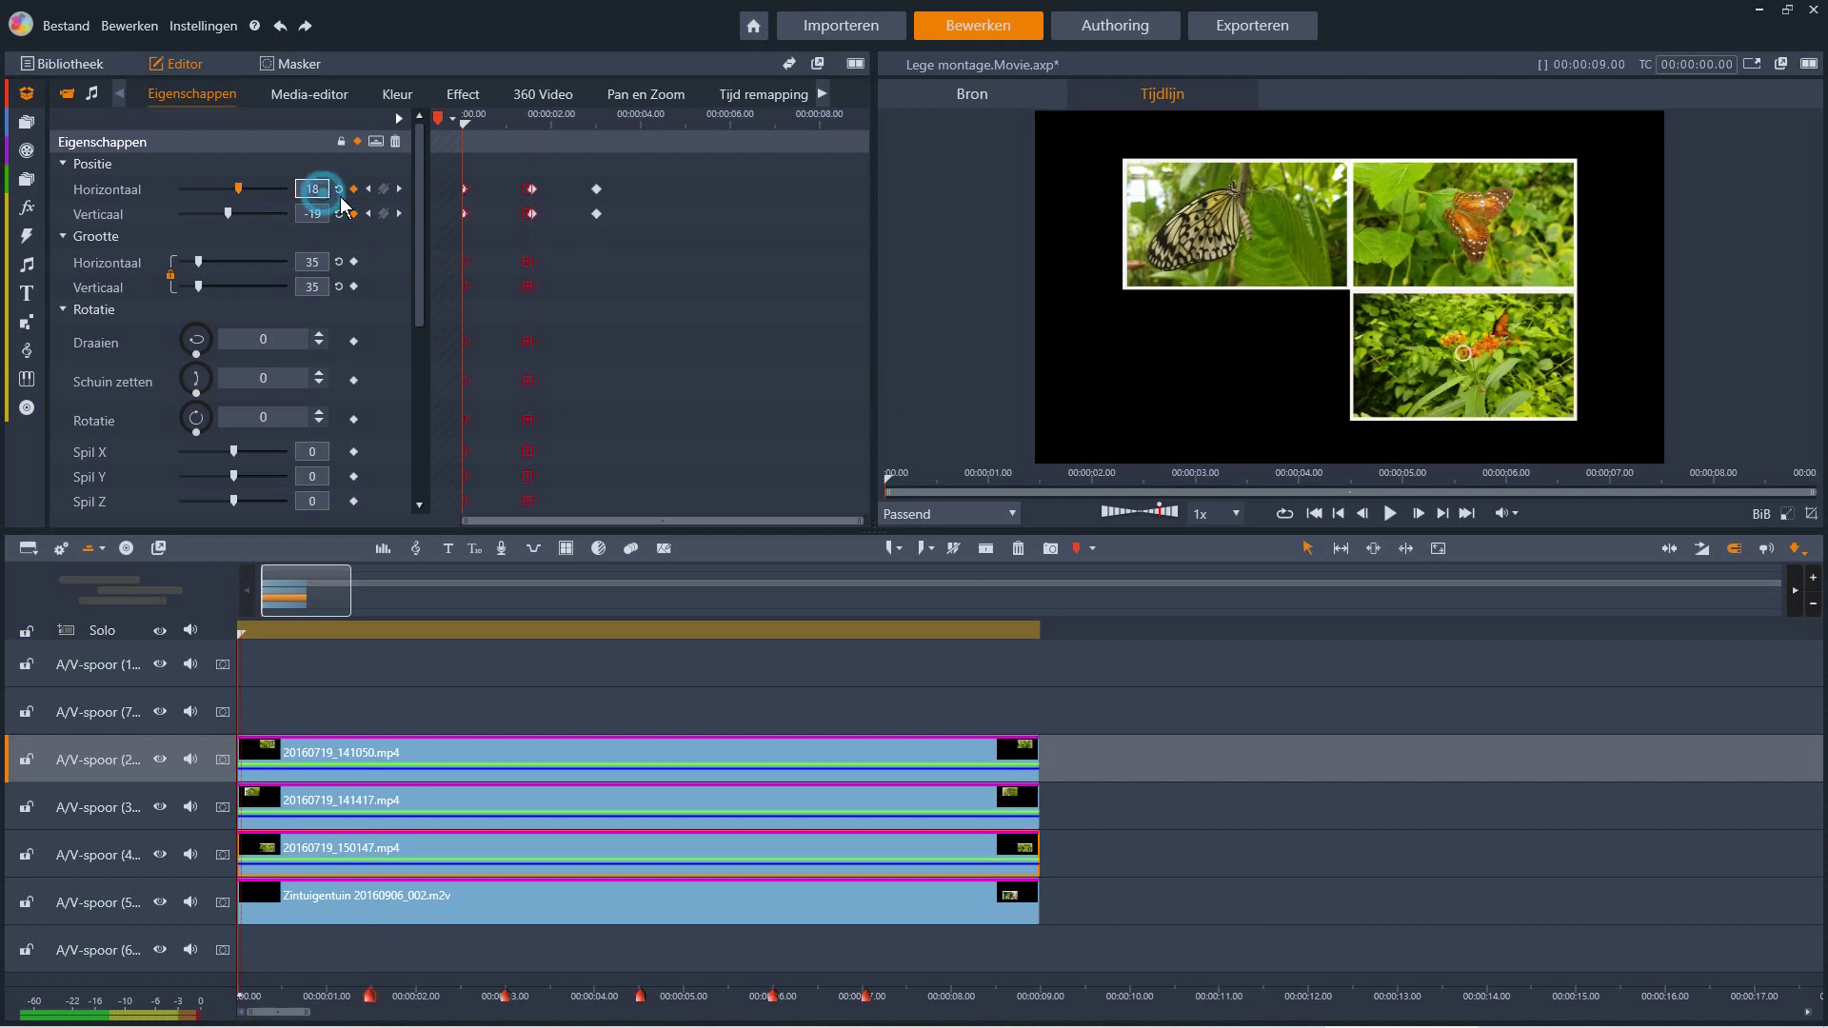
{"action": "key", "text": "Tab"}
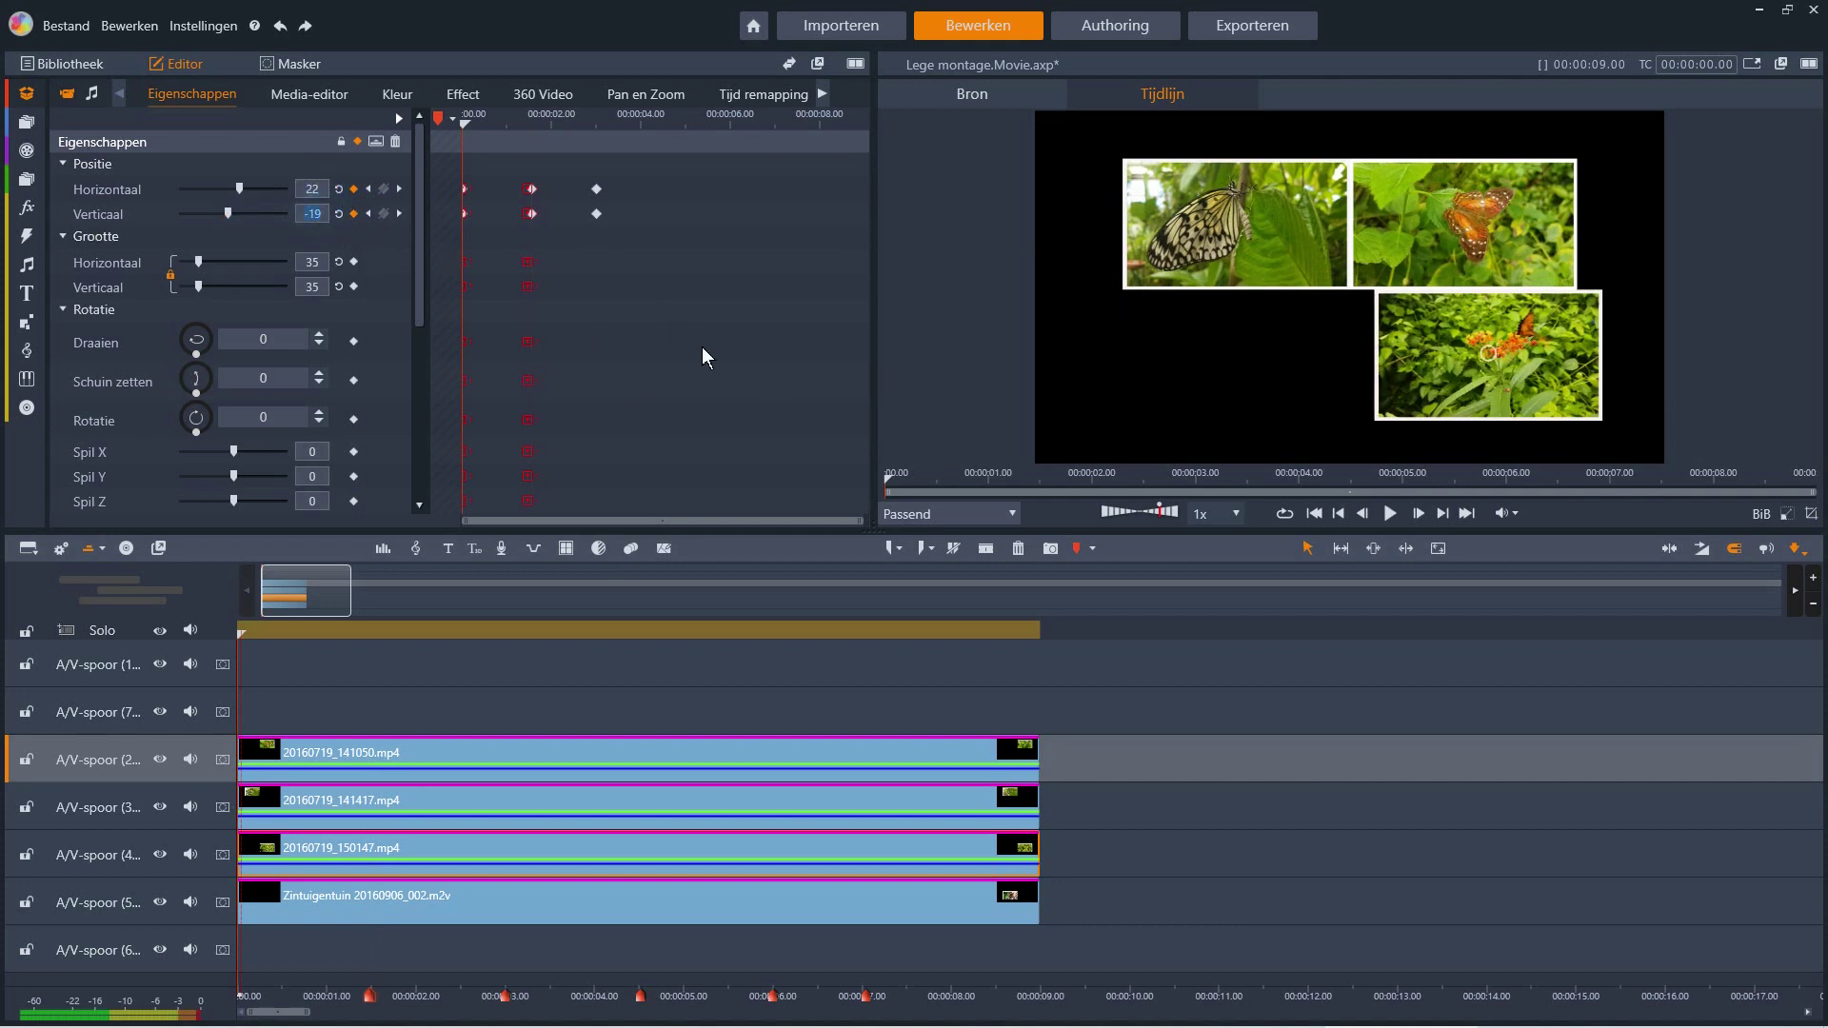
{"action": "key", "text": "Tab"}
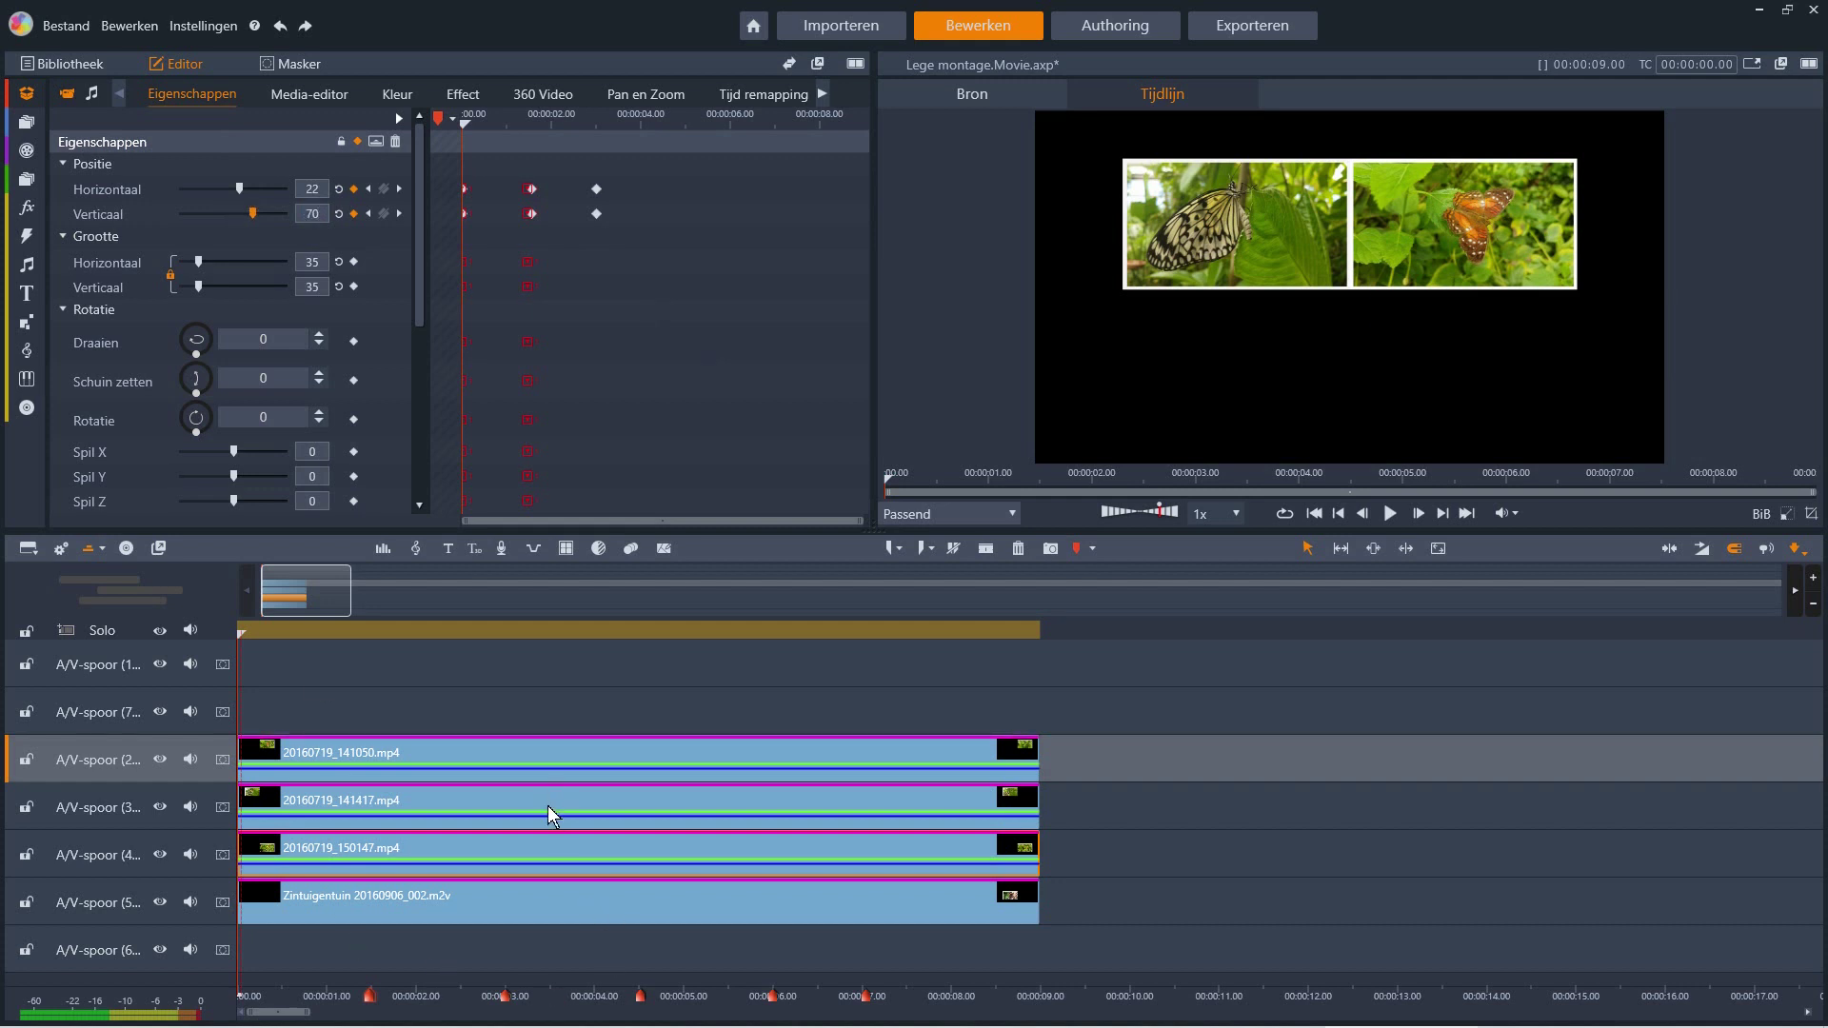
- Add horizontal and vertical position keyframes to clip 20160719_141417.mp4 at the 00:00:04.13 marker
{"action": "left_click_drag", "start_coordinate": [244, 636], "coordinate": [642, 693]}
{"action": "left_click", "coordinate": [623, 814]}
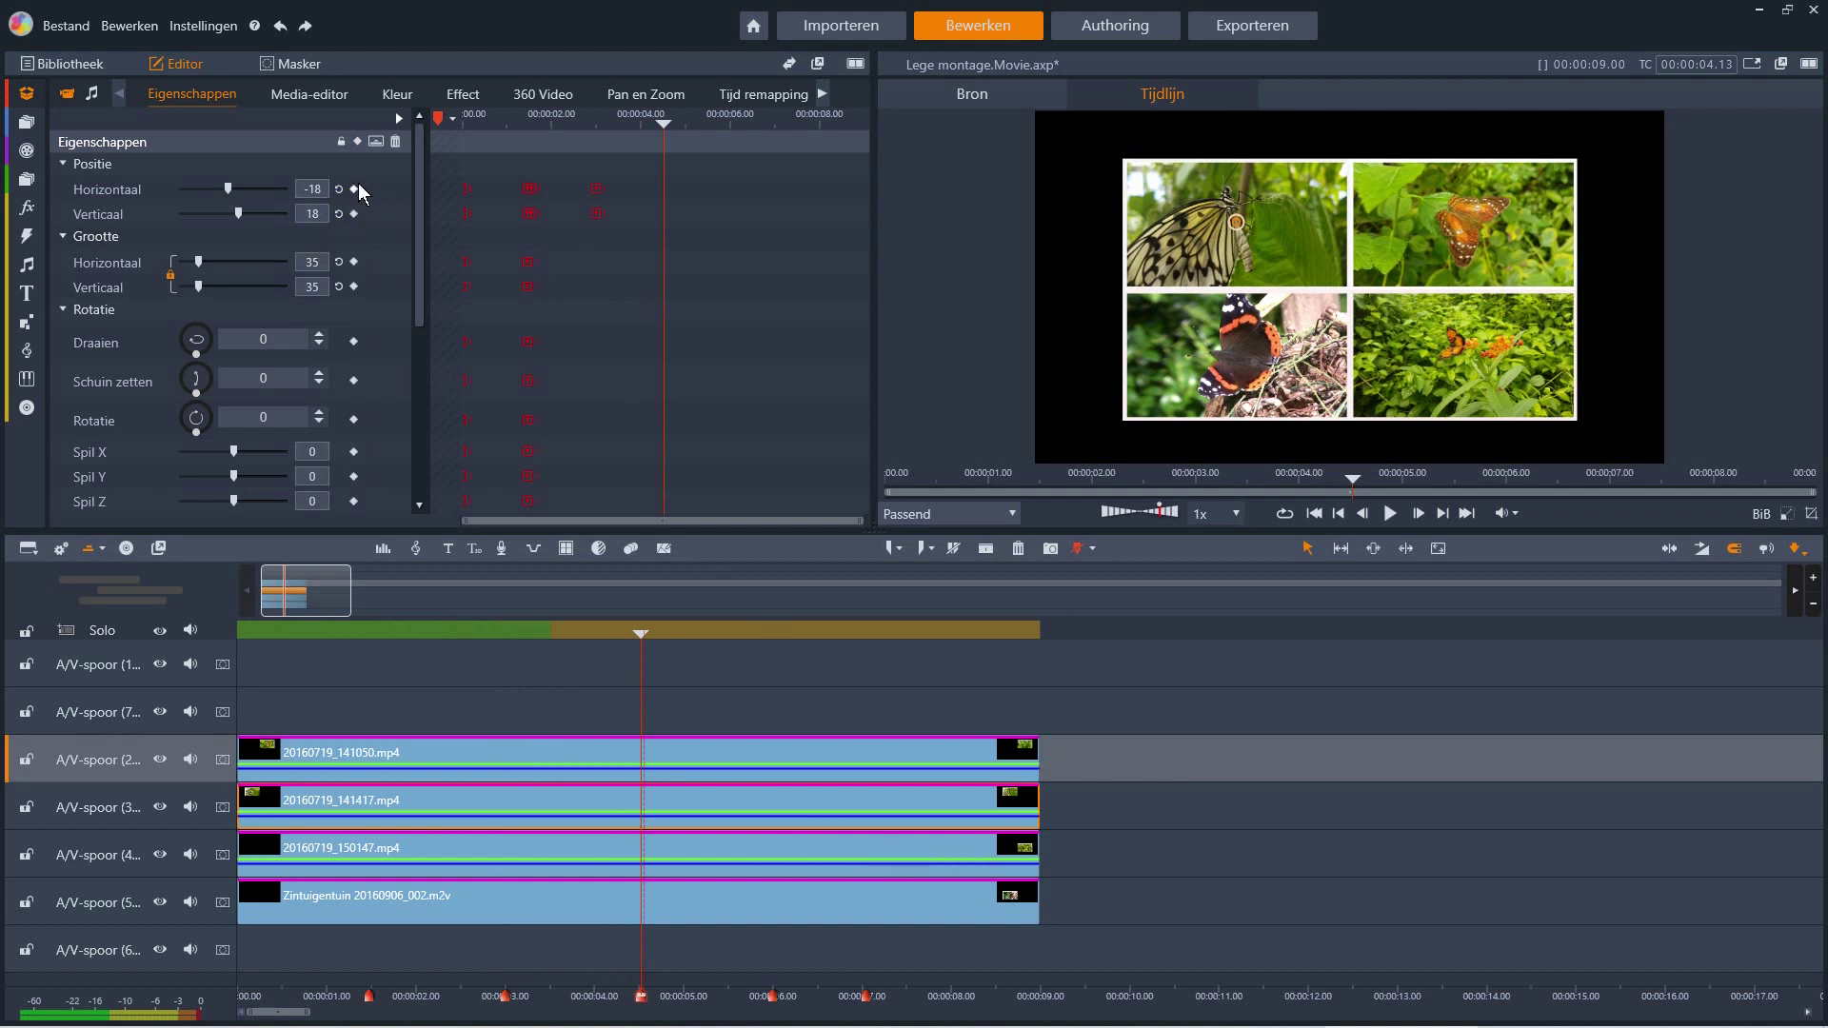
{"action": "left_click", "coordinate": [355, 215]}
- Add position keyframes to clip 20160719_141417.mp4 at 00:00:03.01, set to -22 horizontally and 70 vertically
{"action": "left_click", "coordinate": [663, 127]}
{"action": "left_click_drag", "start_coordinate": [663, 127], "coordinate": [597, 126]}
{"action": "left_click", "coordinate": [312, 188]}
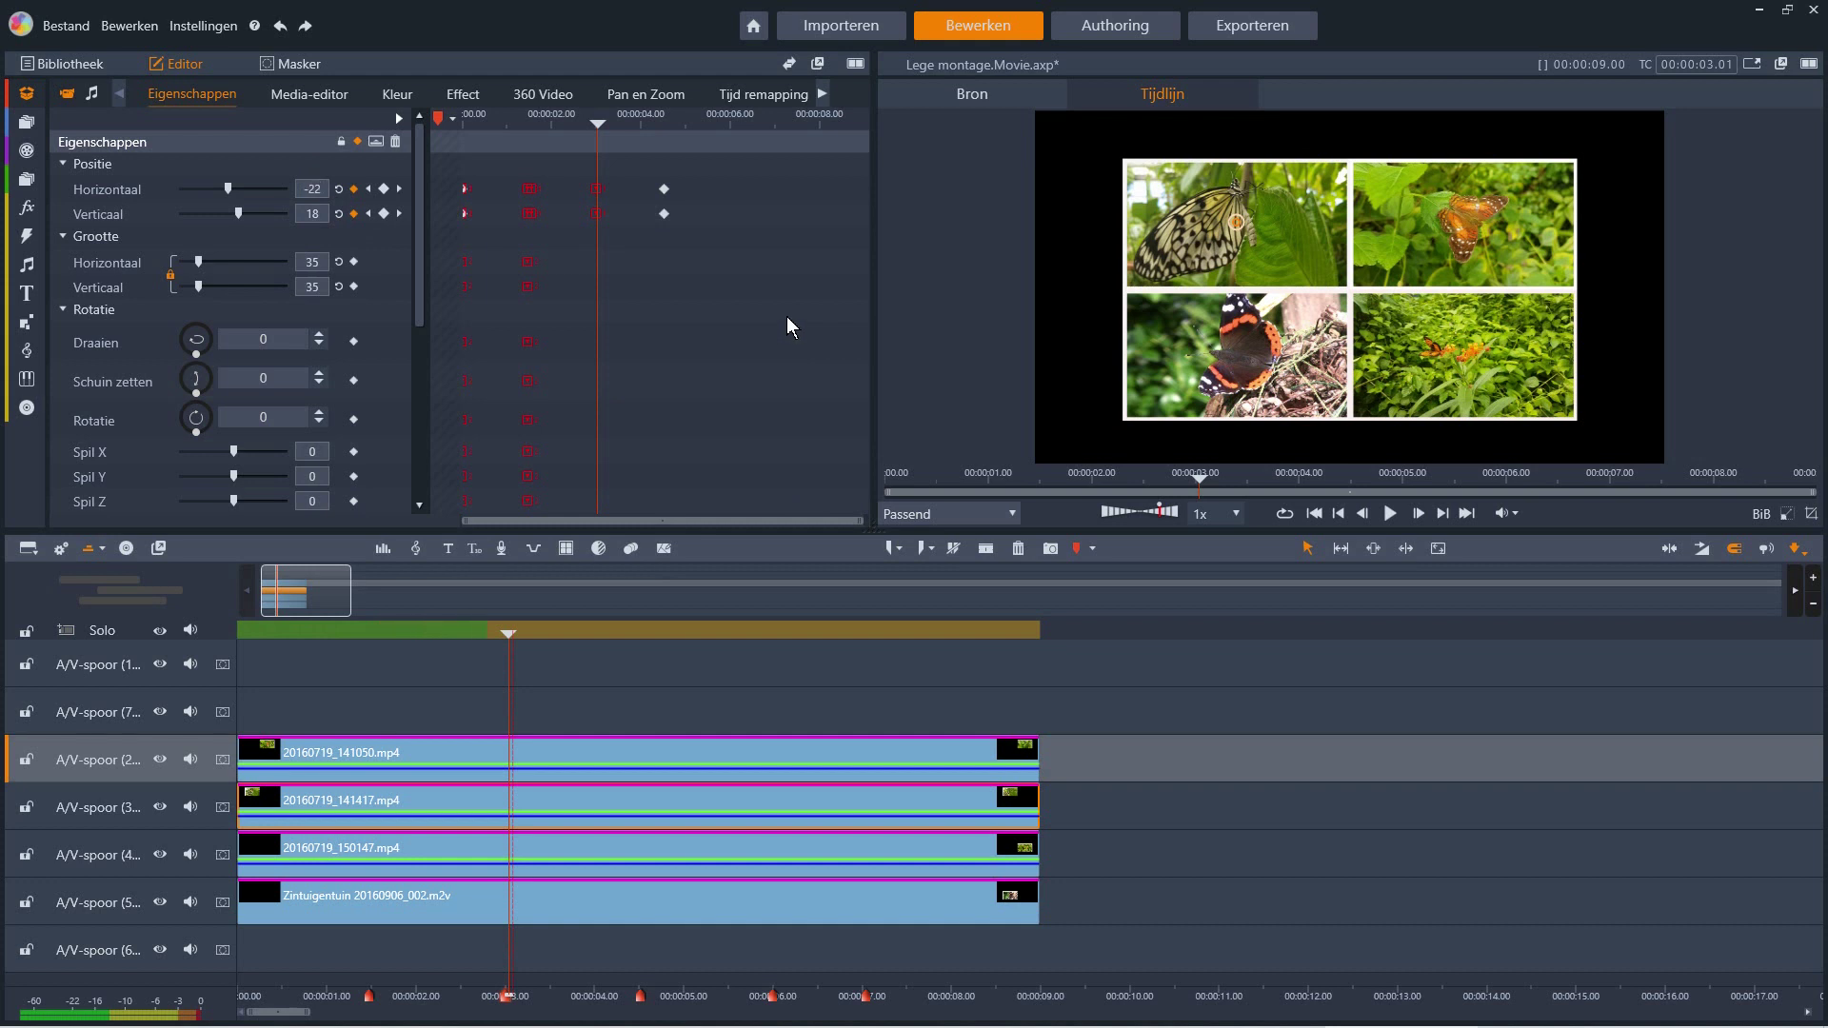
{"action": "key", "text": "Tab"}
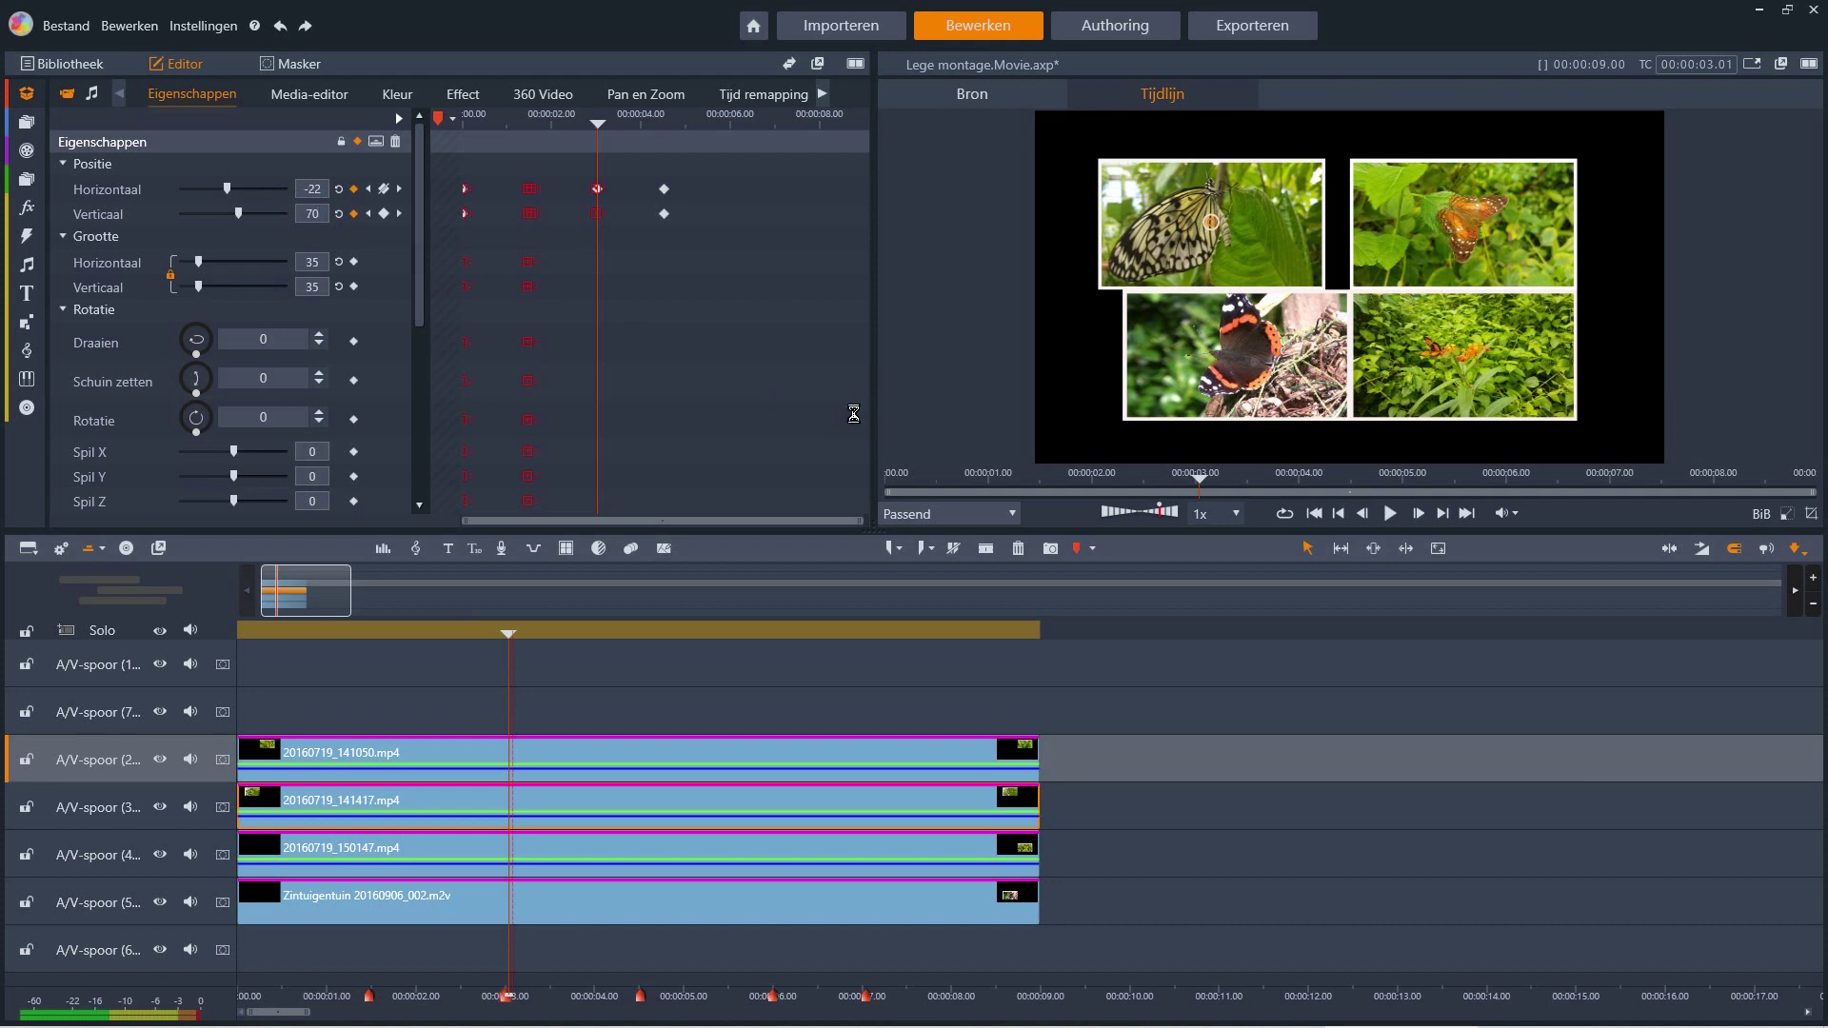
{"action": "key", "text": "Return"}
- Set the starting keyframe position of clip 20160719_141417.mp4 to -22 horizontally and 70 vertically
{"action": "left_click", "coordinate": [370, 188]}
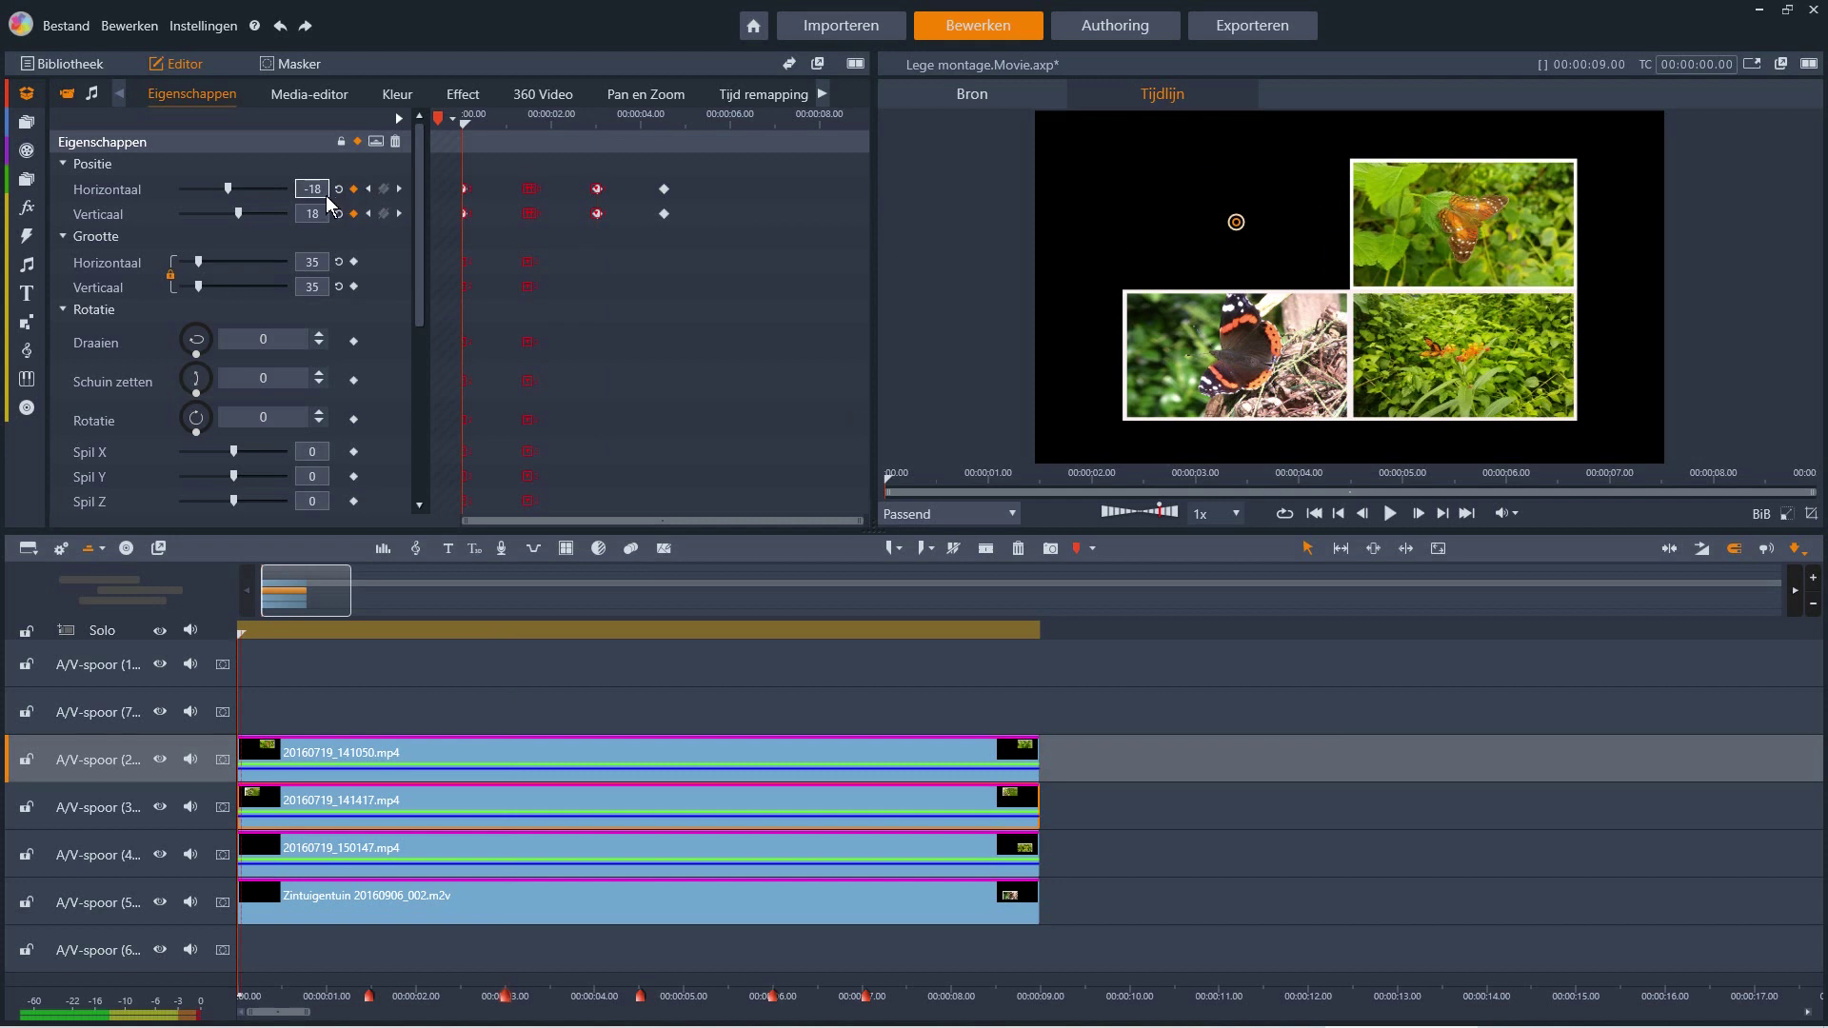
{"action": "left_click", "coordinate": [326, 197]}
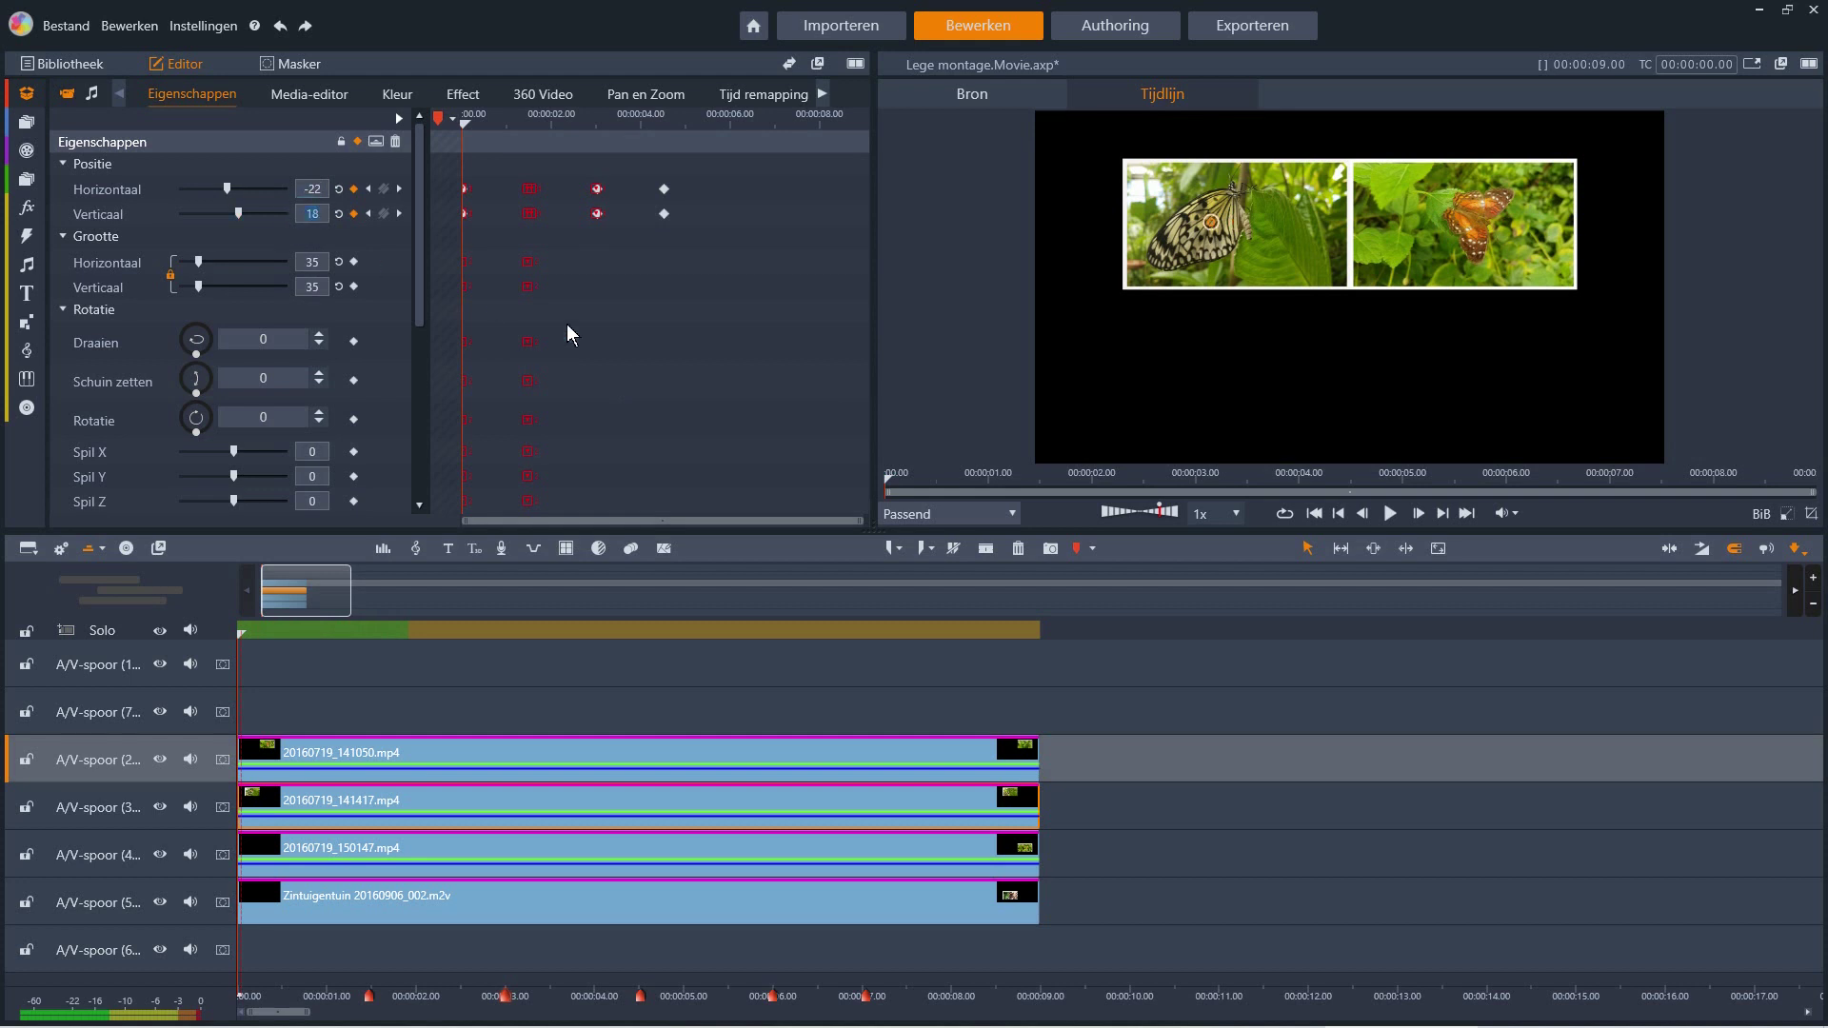
{"action": "type", "text": "70"}
{"action": "key", "text": "Return"}
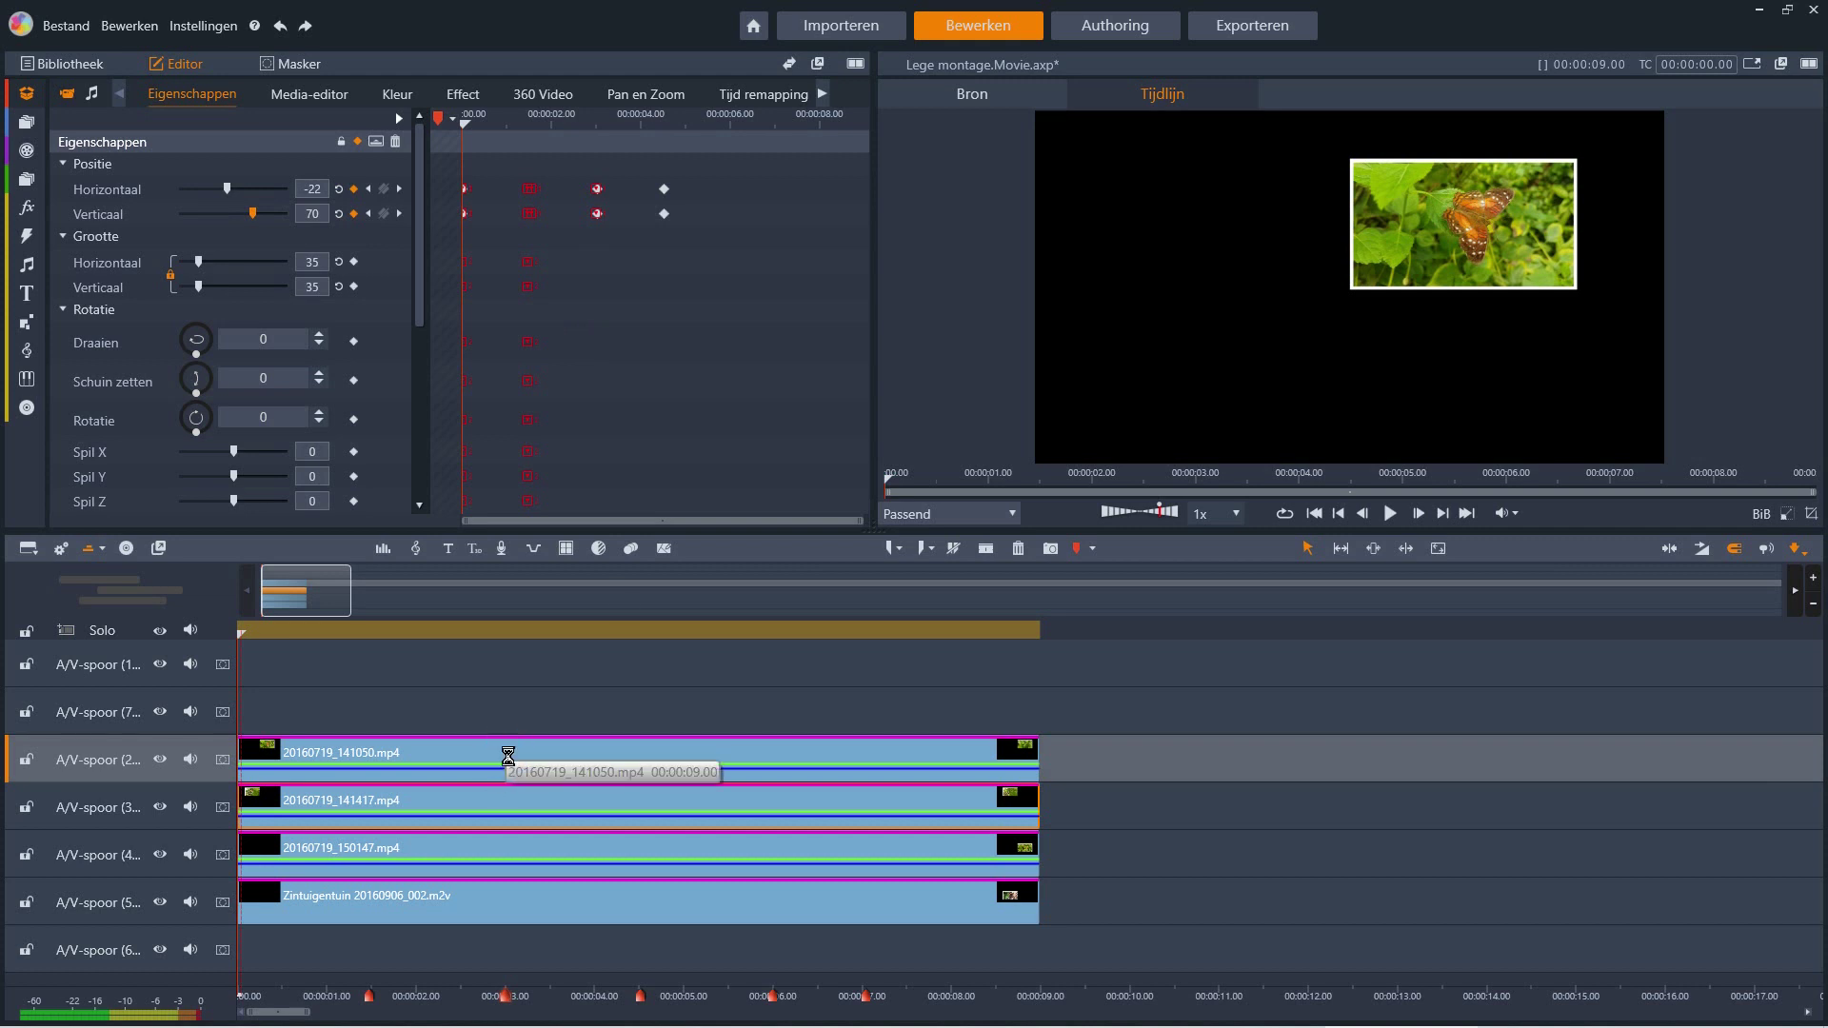
- Add horizontal and vertical position keyframes to clip 20160719_141050.mp4 at the 00:00:06.00 marker
{"action": "left_click", "coordinate": [510, 764]}
{"action": "left_click_drag", "start_coordinate": [241, 632], "coordinate": [772, 632]}
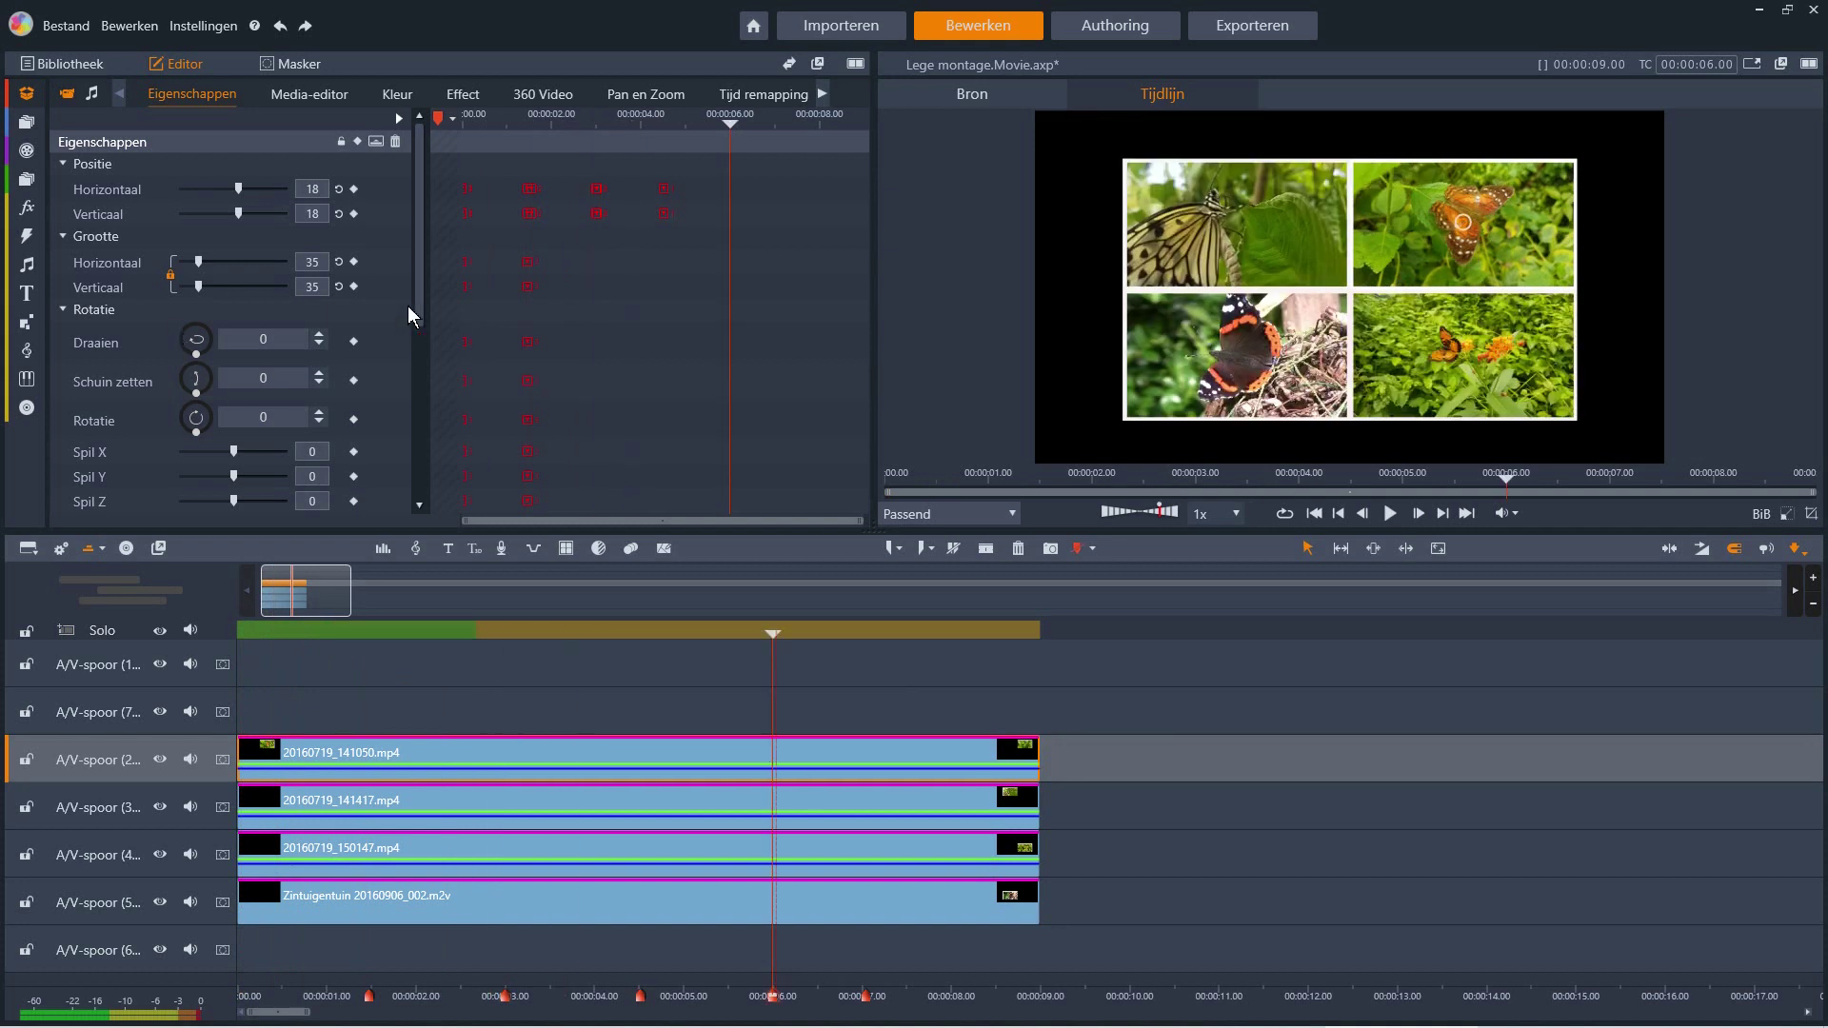
{"action": "left_click", "coordinate": [355, 190]}
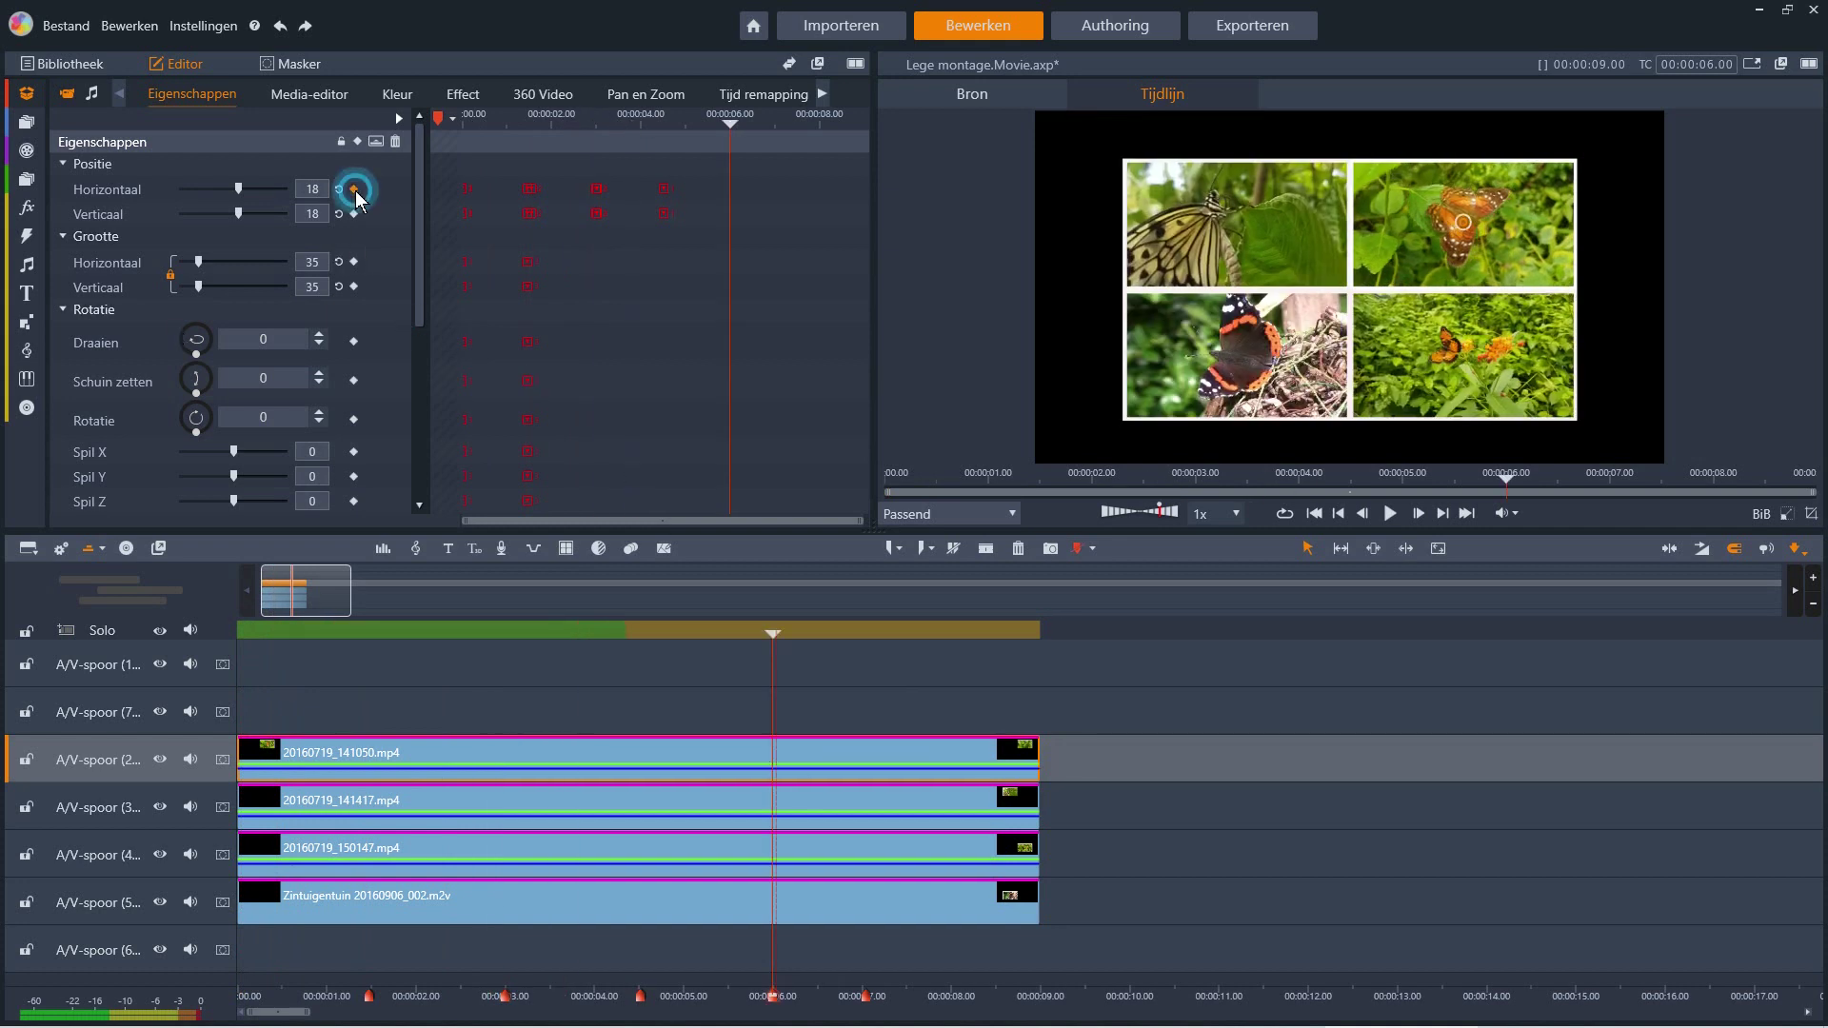
{"action": "left_click", "coordinate": [355, 215]}
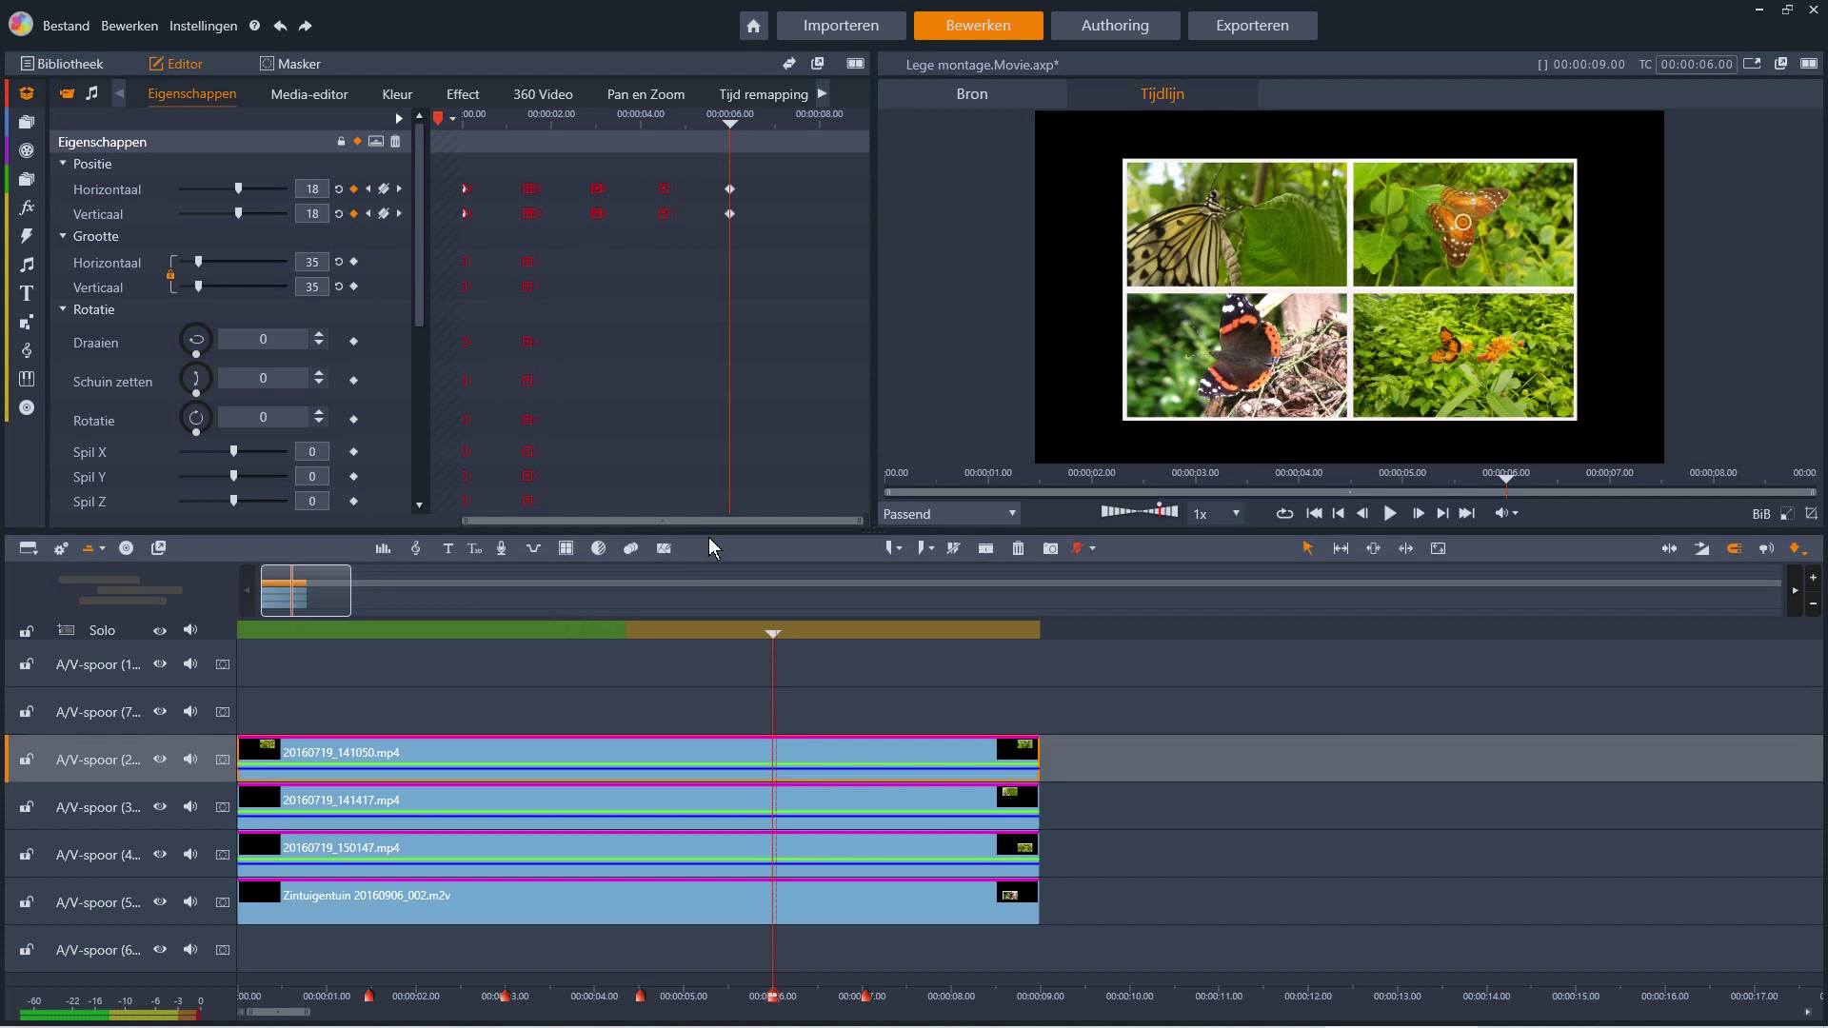
- Add position keyframes to clip 20160719_141050.mp4 at 00:00:04.14, set to 22 horizontally and 70 vertically
{"action": "left_click_drag", "start_coordinate": [771, 633], "coordinate": [646, 691]}
{"action": "left_click", "coordinate": [307, 188]}
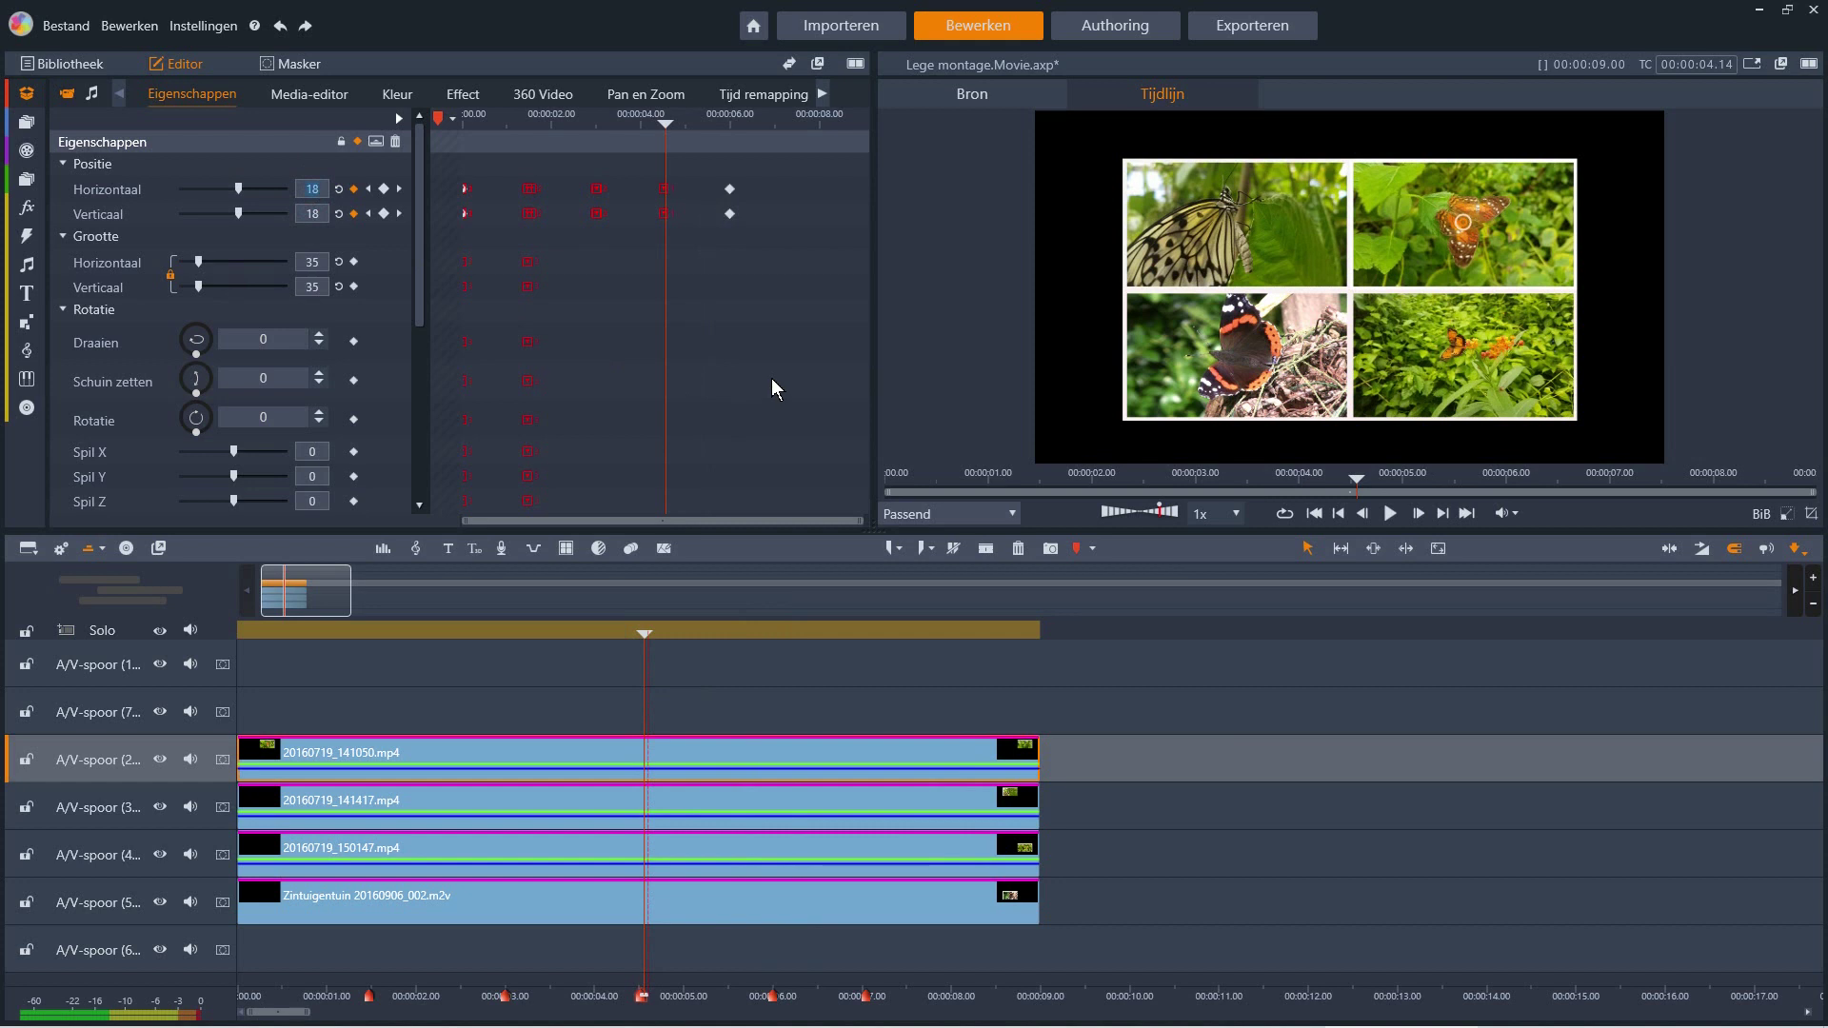
{"action": "type", "text": "22"}
{"action": "key", "text": "Return"}
{"action": "left_click", "coordinate": [318, 215]}
{"action": "key", "text": "Return"}
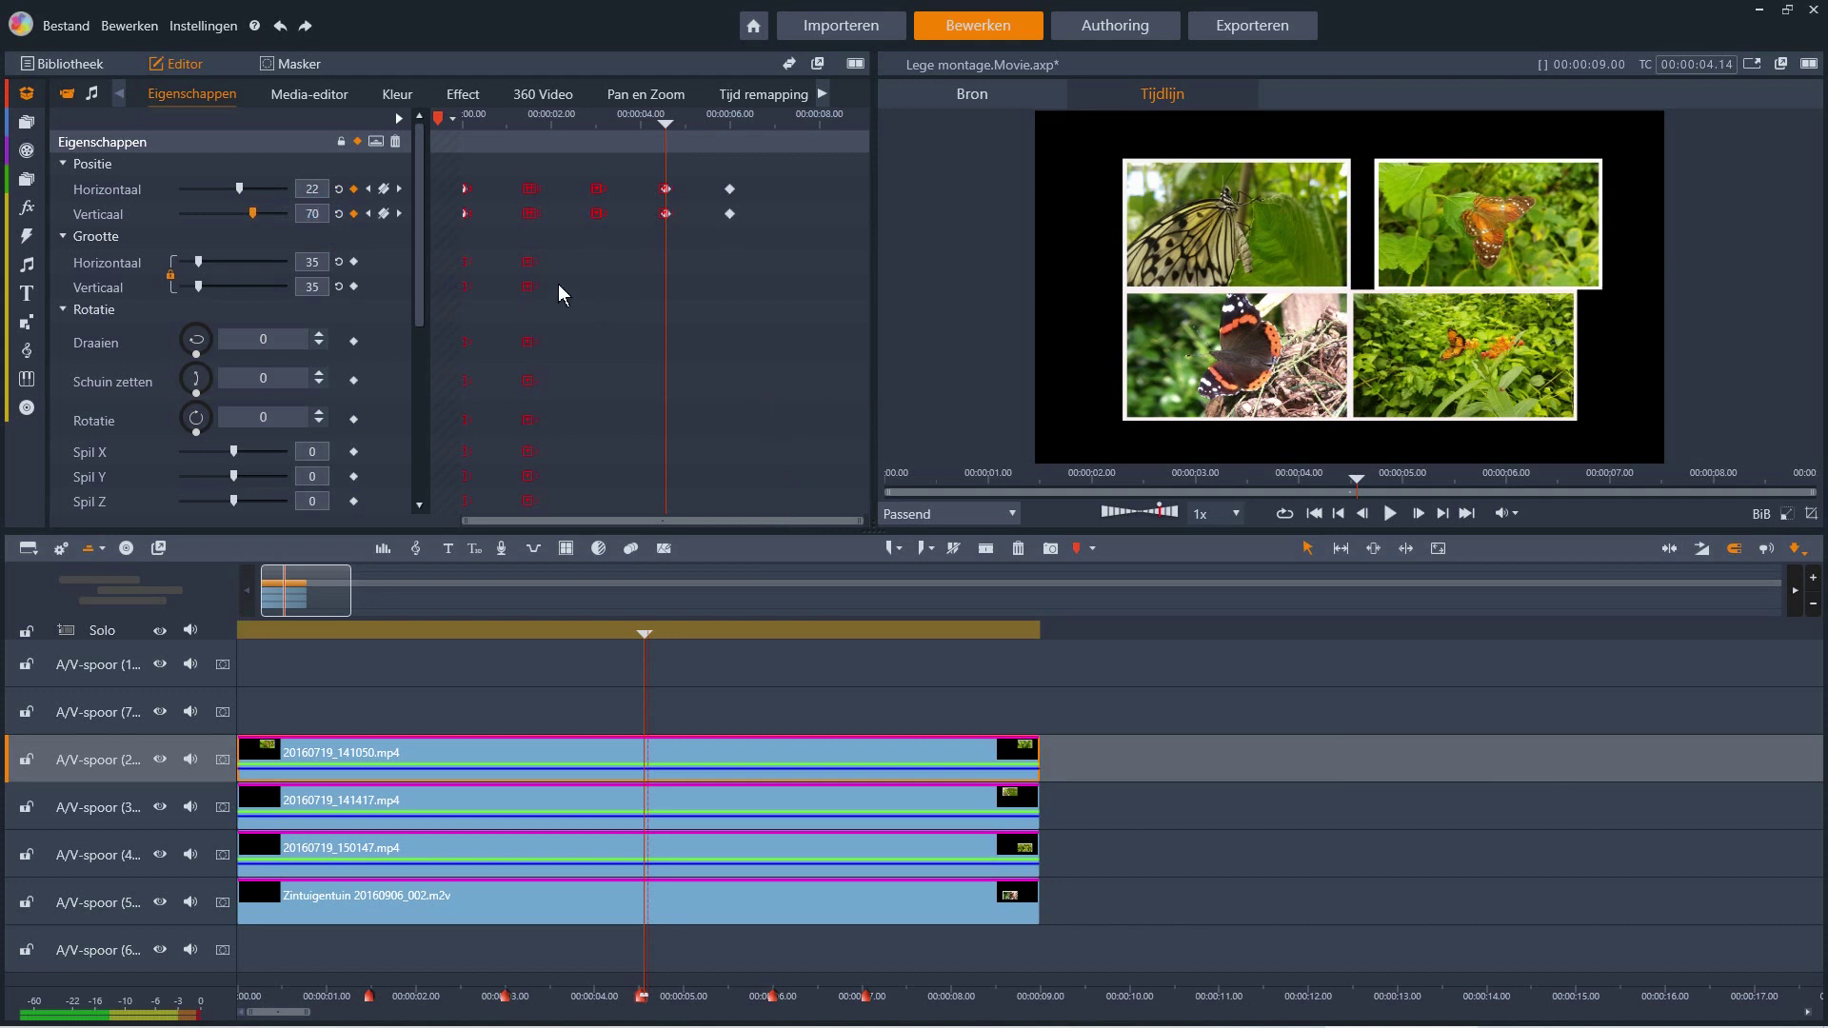
- Set the starting keyframe position of clip 20160719_141050.mp4 to 22 horizontally and 70 vertically
{"action": "left_click", "coordinate": [368, 188]}
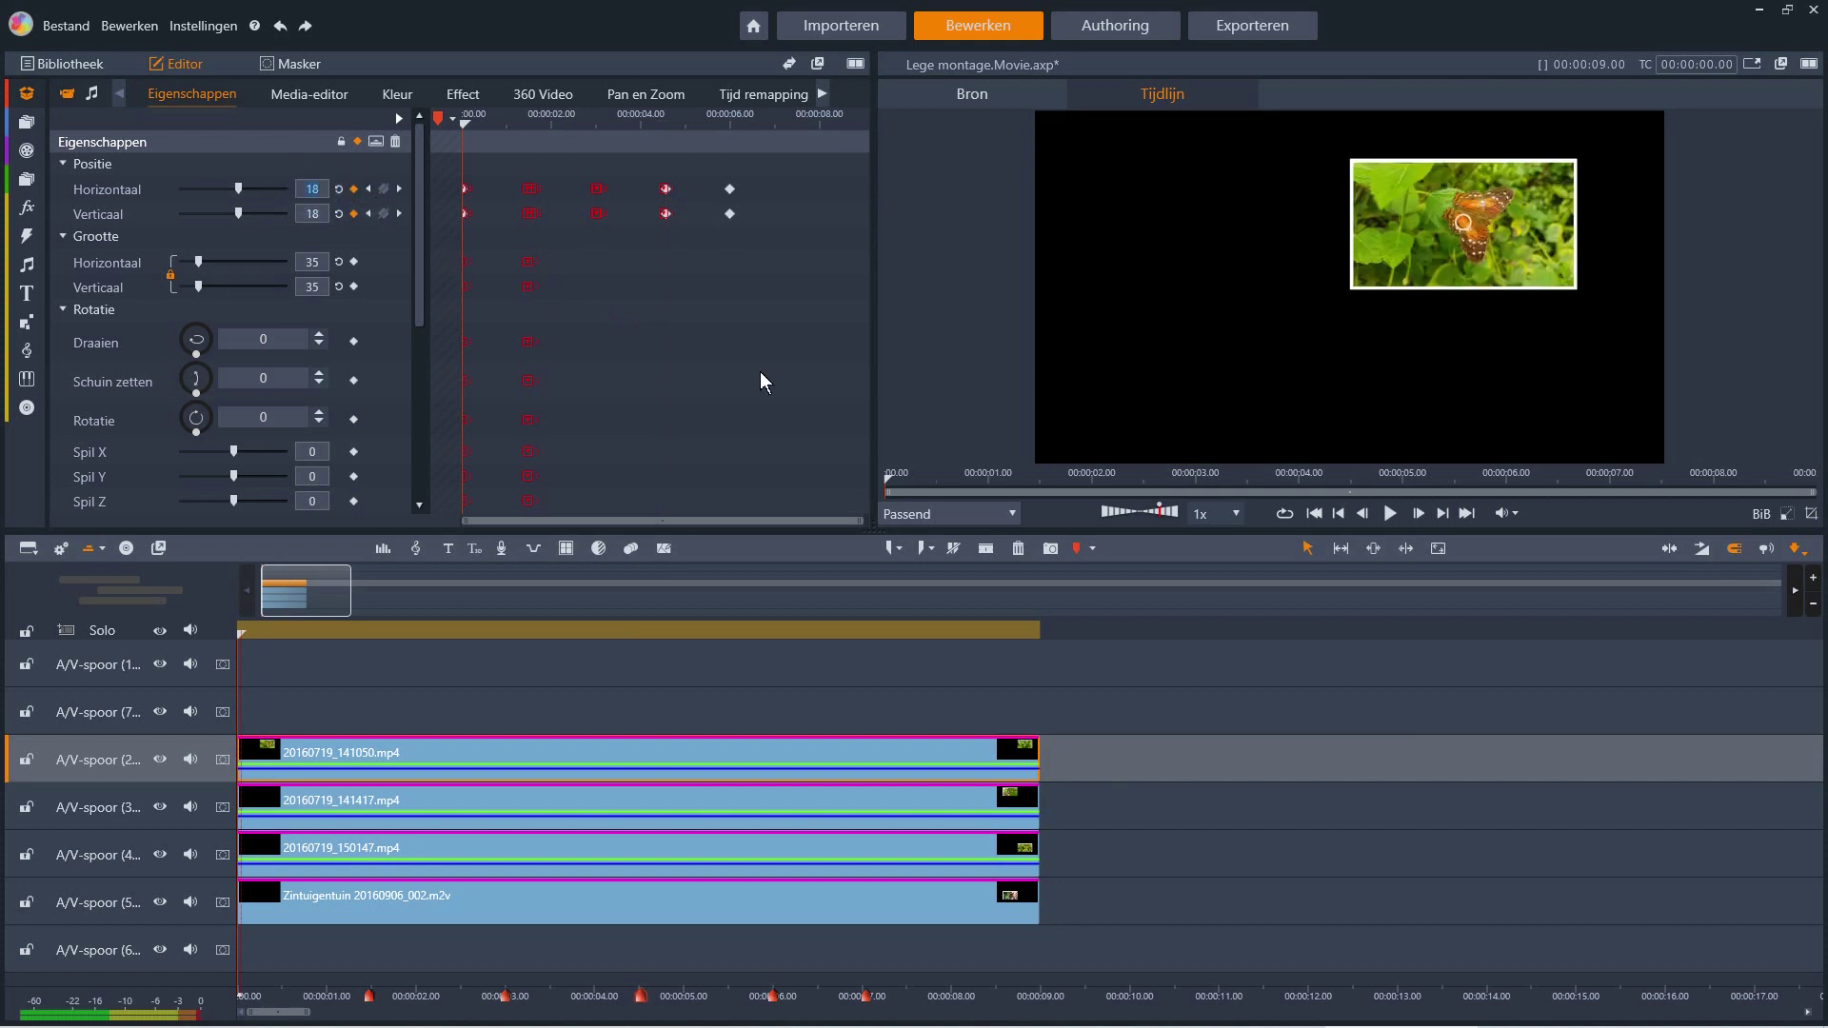
{"action": "left_click", "coordinate": [311, 223]}
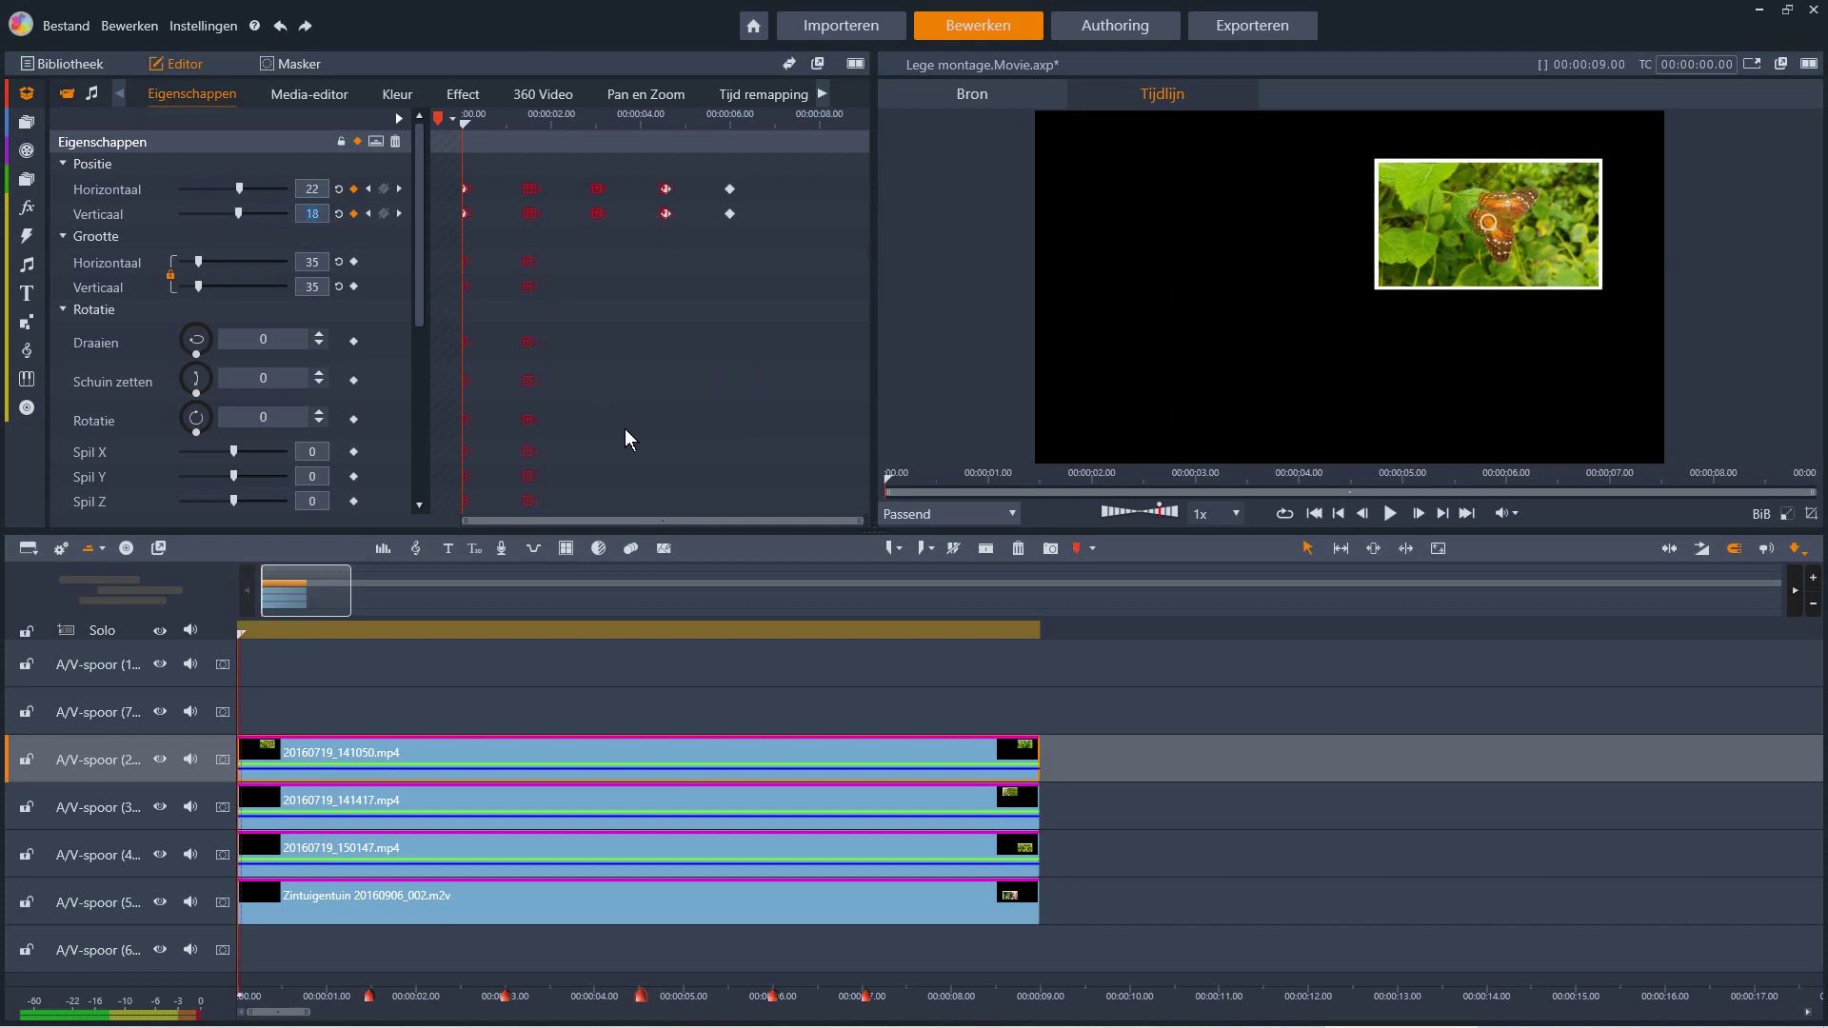
{"action": "type", "text": "70"}
{"action": "key", "text": "Return"}
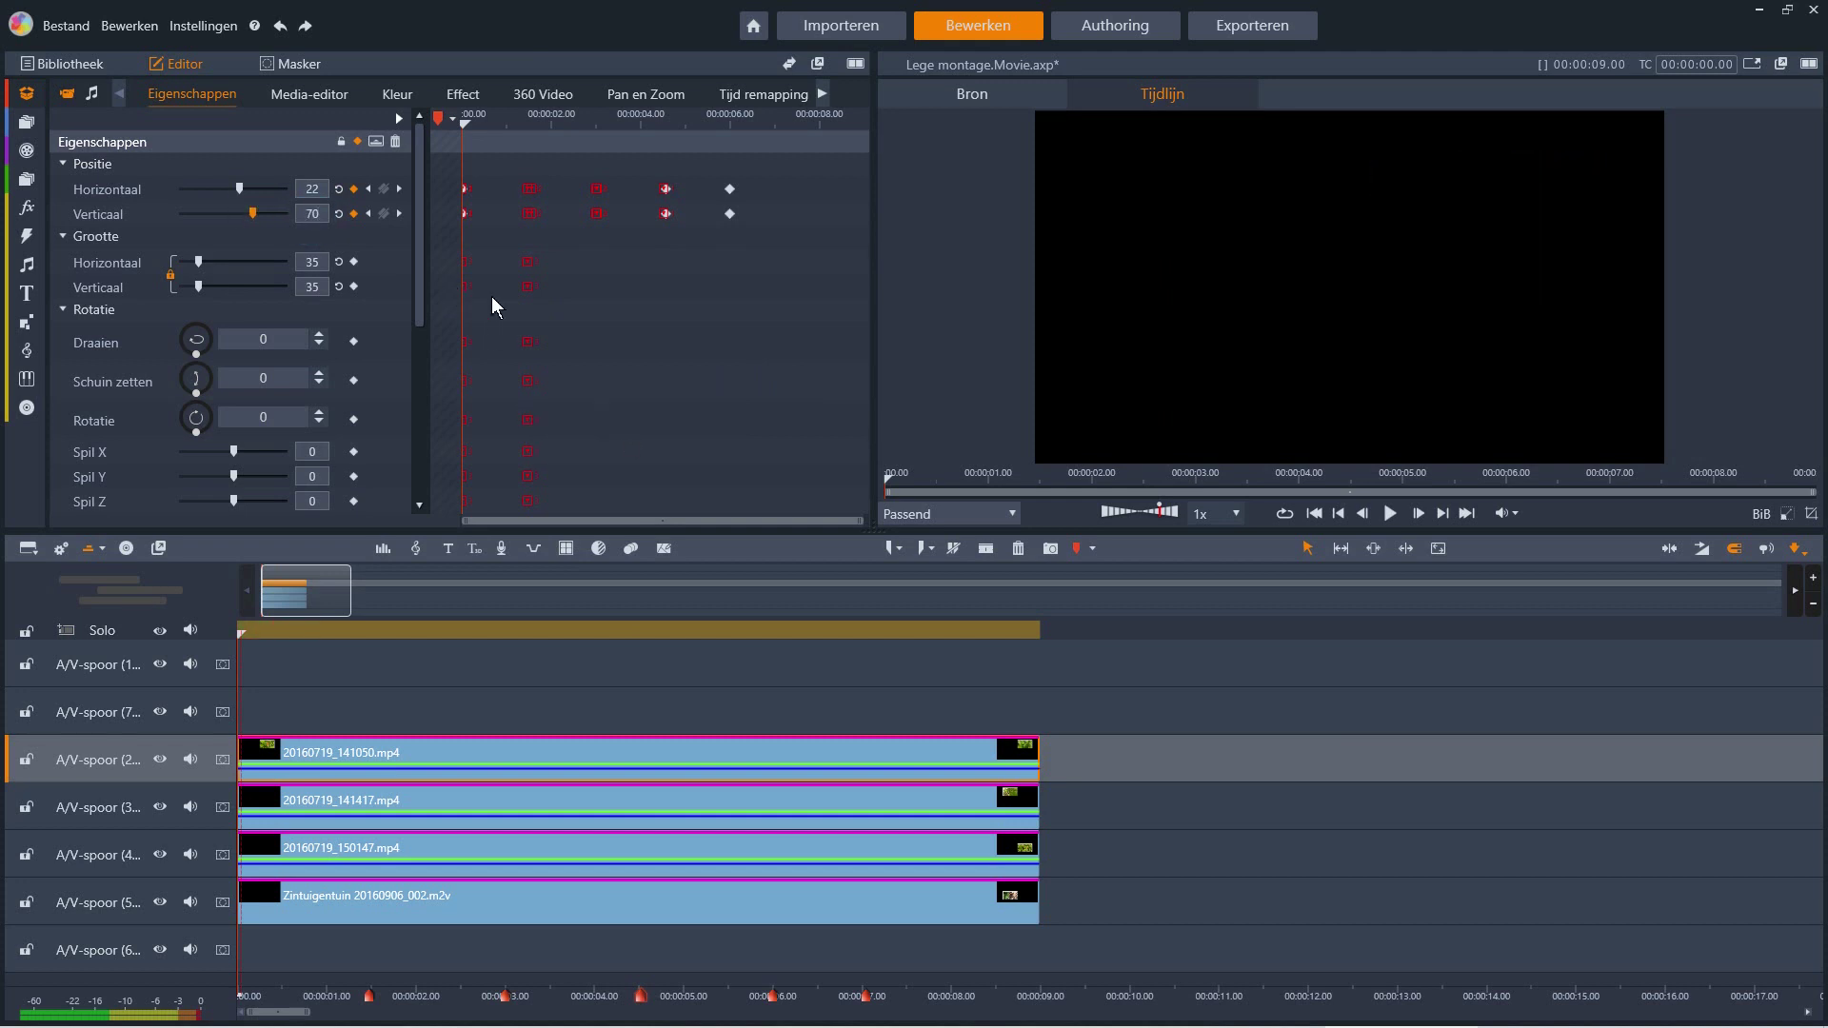
- Move the playhead to 00:00:07.02 and save all four timeline clips as a group project named 4 scènes
{"action": "left_click_drag", "start_coordinate": [248, 632], "coordinate": [867, 738]}
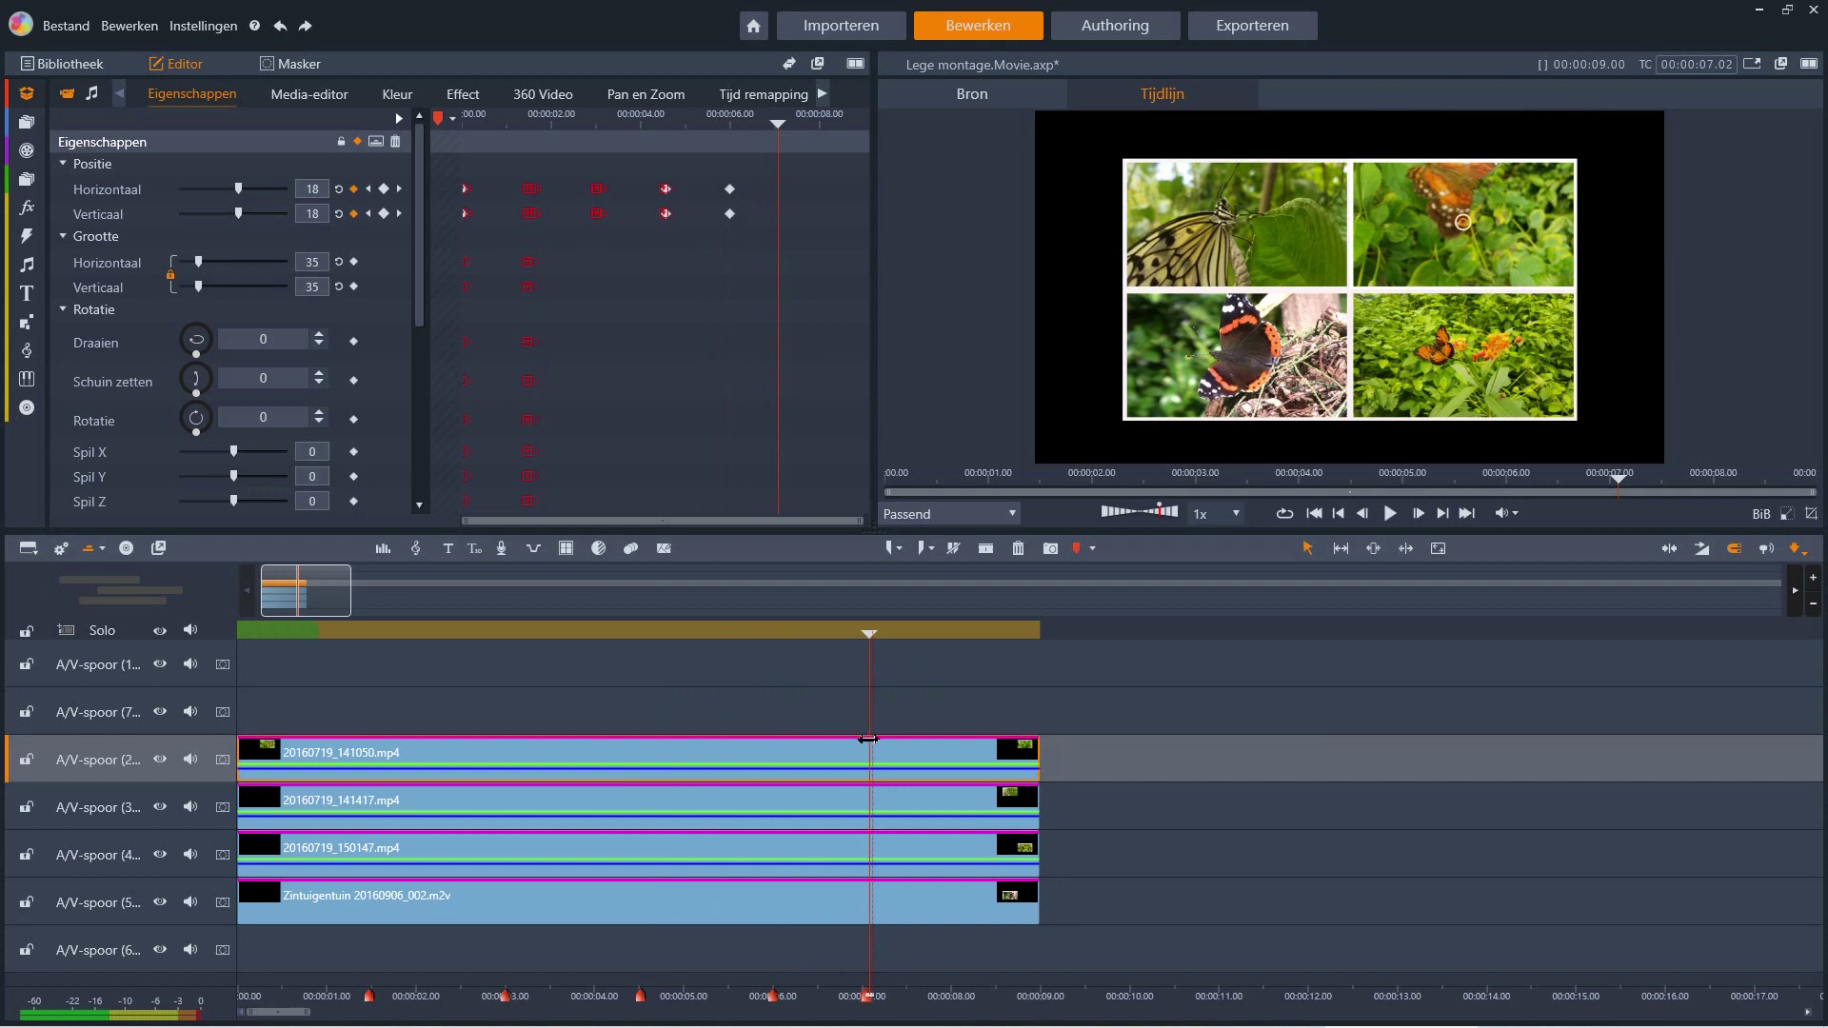
{"action": "left_click", "coordinate": [68, 64]}
{"action": "left_click_drag", "start_coordinate": [938, 705], "coordinate": [1000, 1012]}
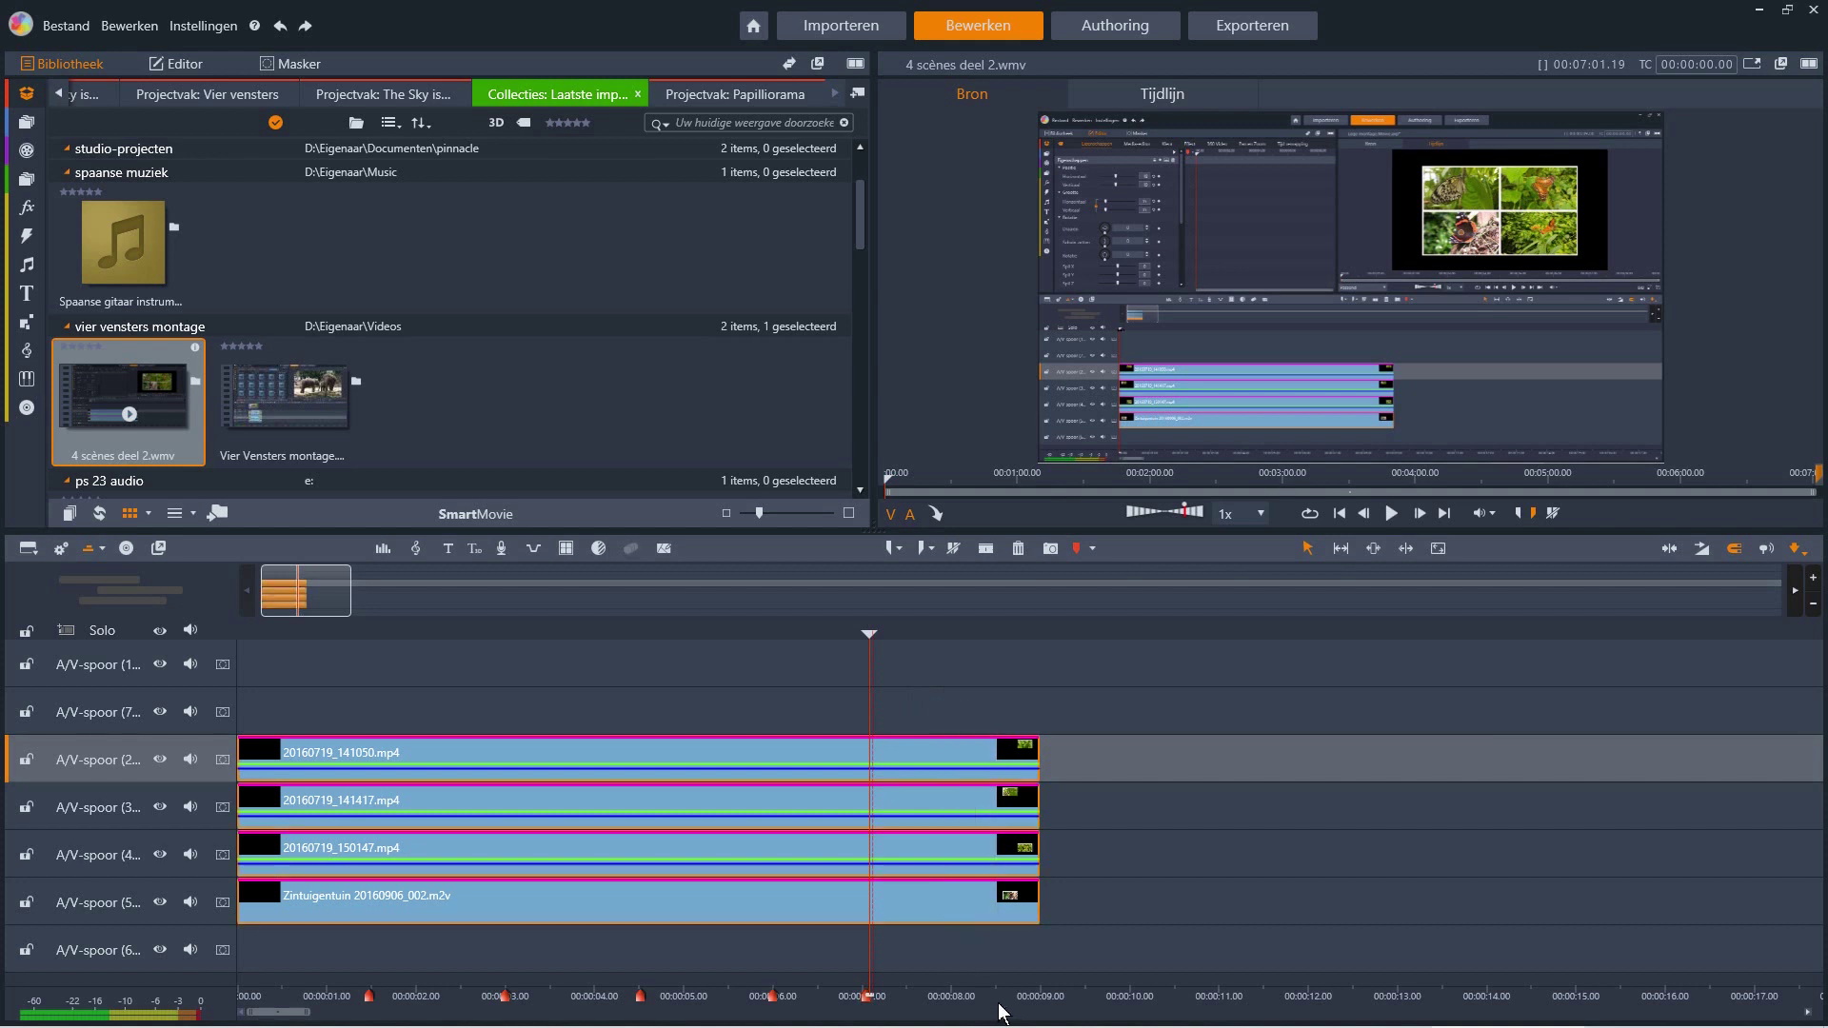
{"action": "right_click", "coordinate": [928, 749]}
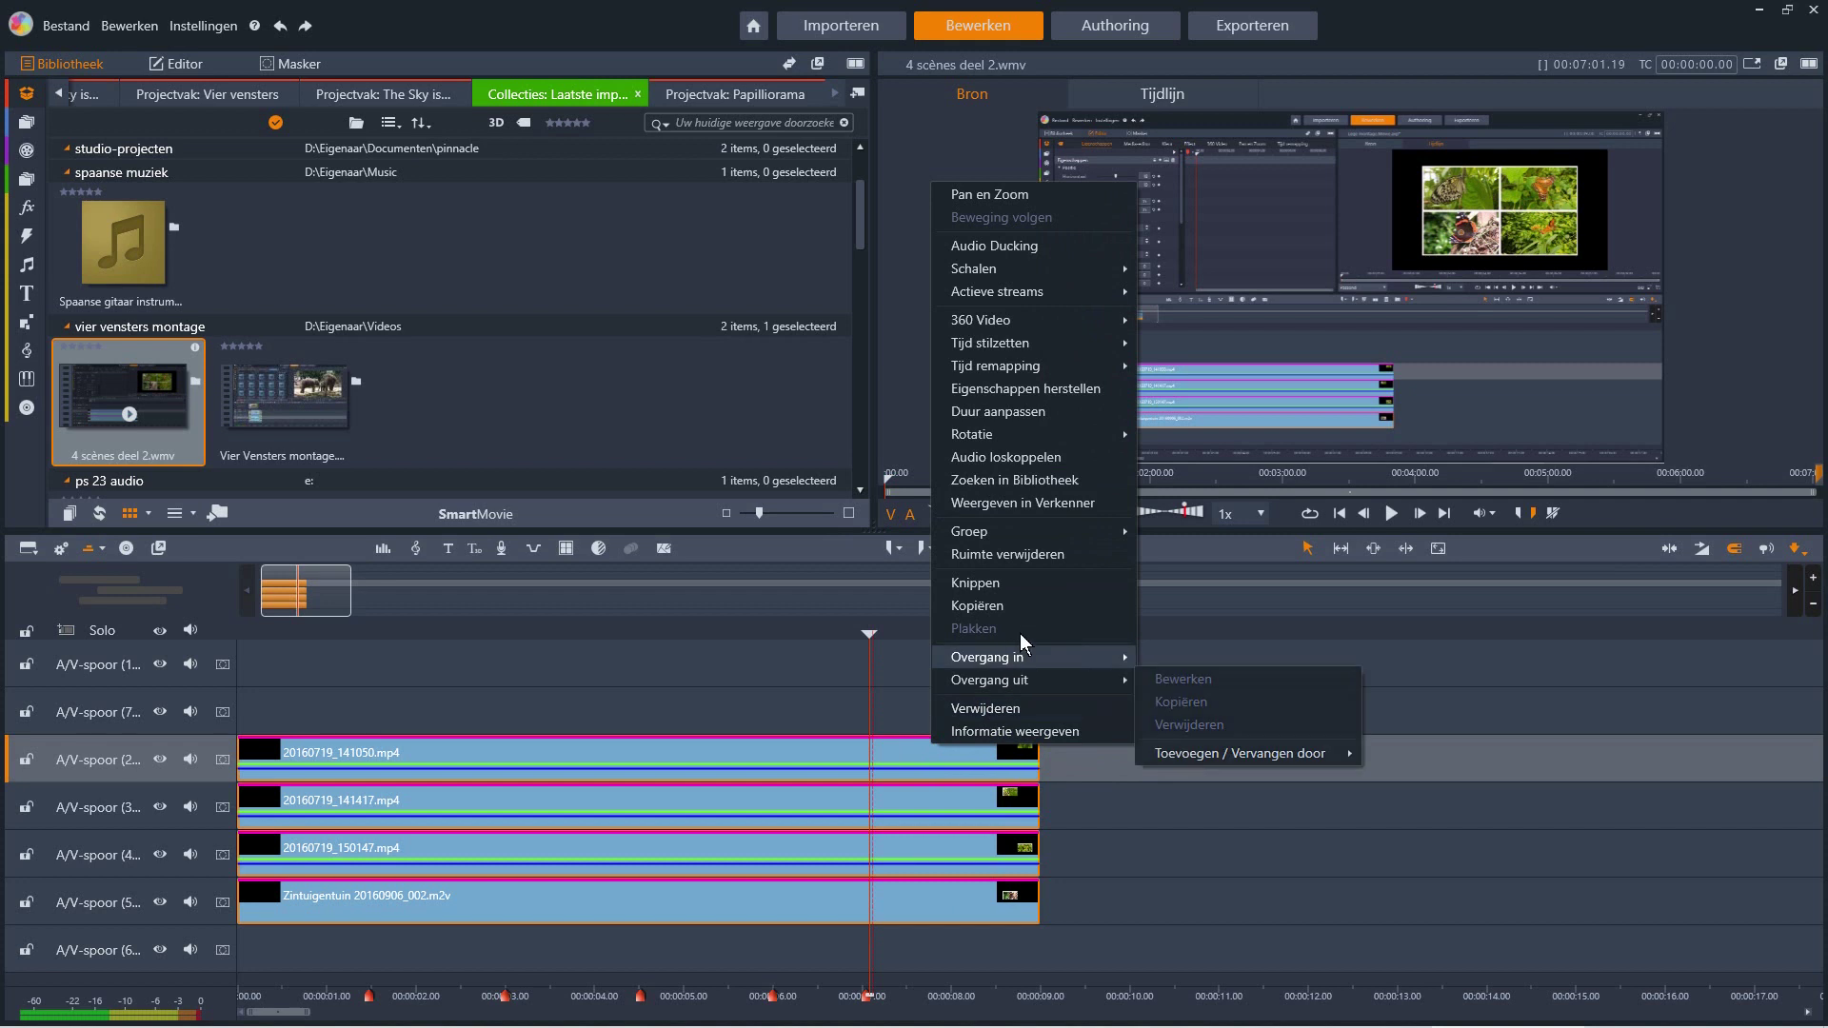
{"action": "mouse_move", "coordinate": [1015, 535]}
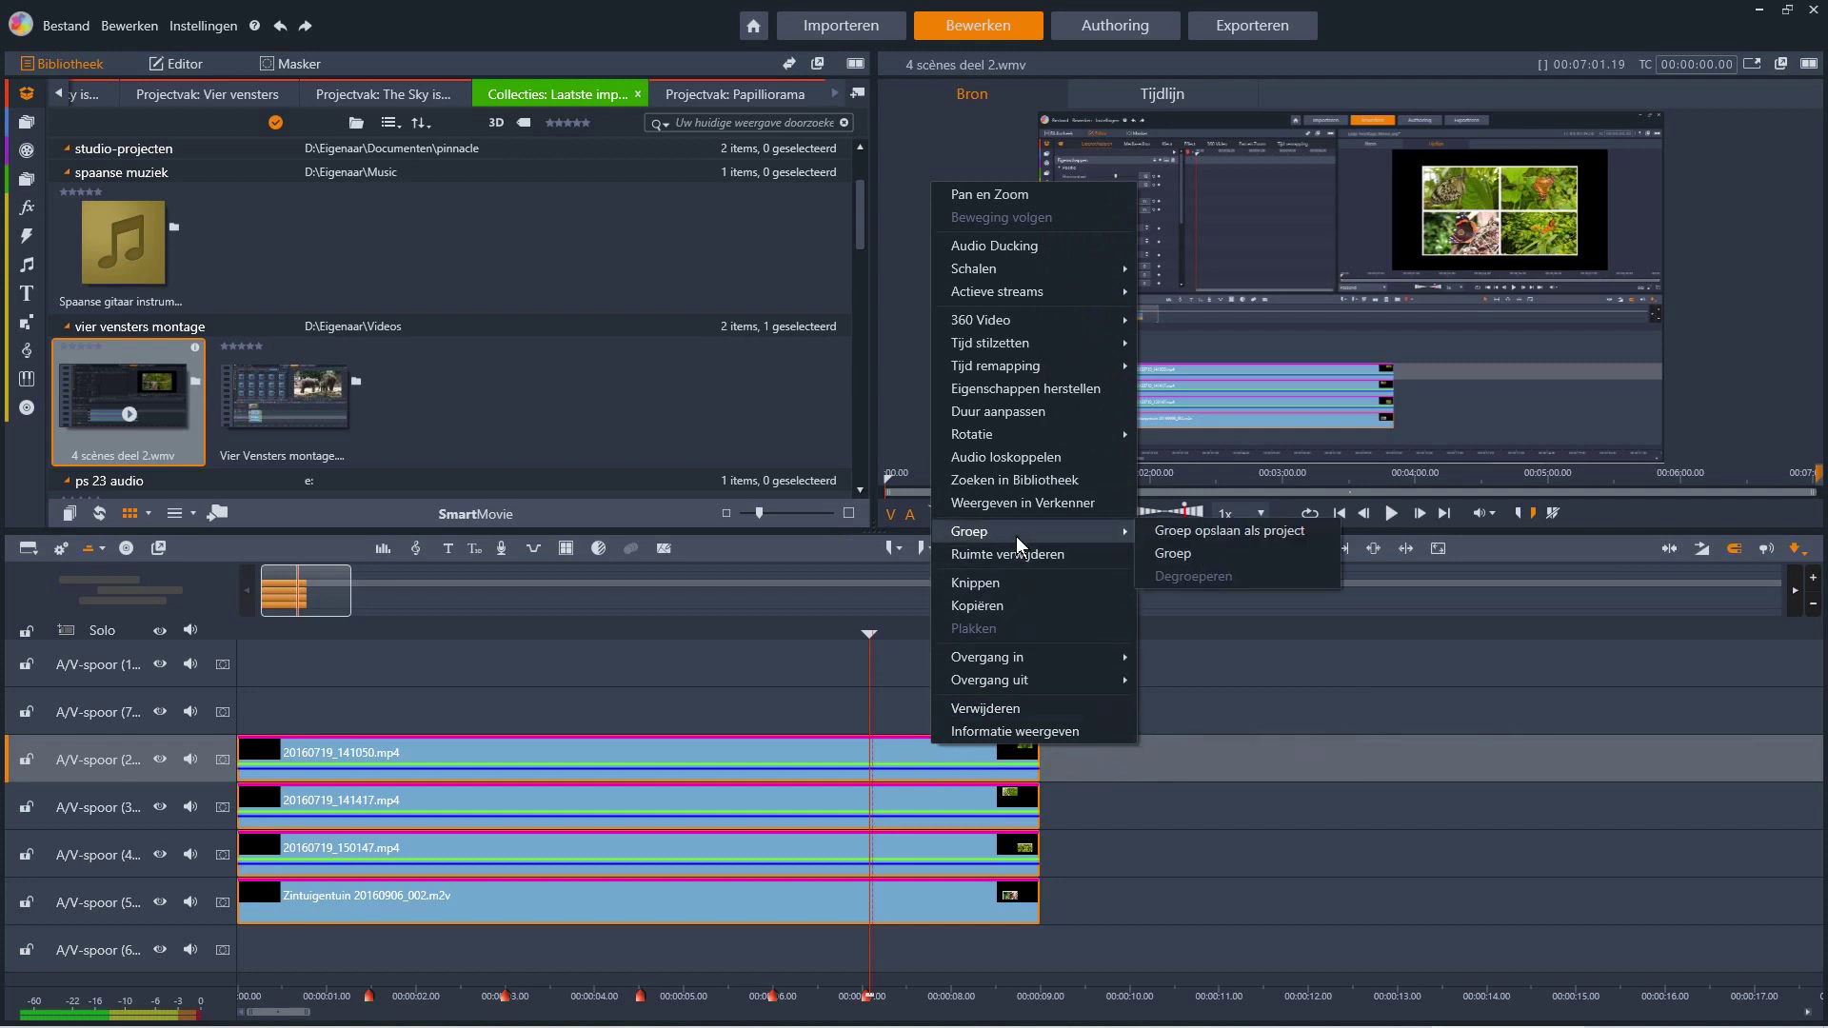
{"action": "left_click", "coordinate": [1185, 533]}
{"action": "type", "text": "4 "}
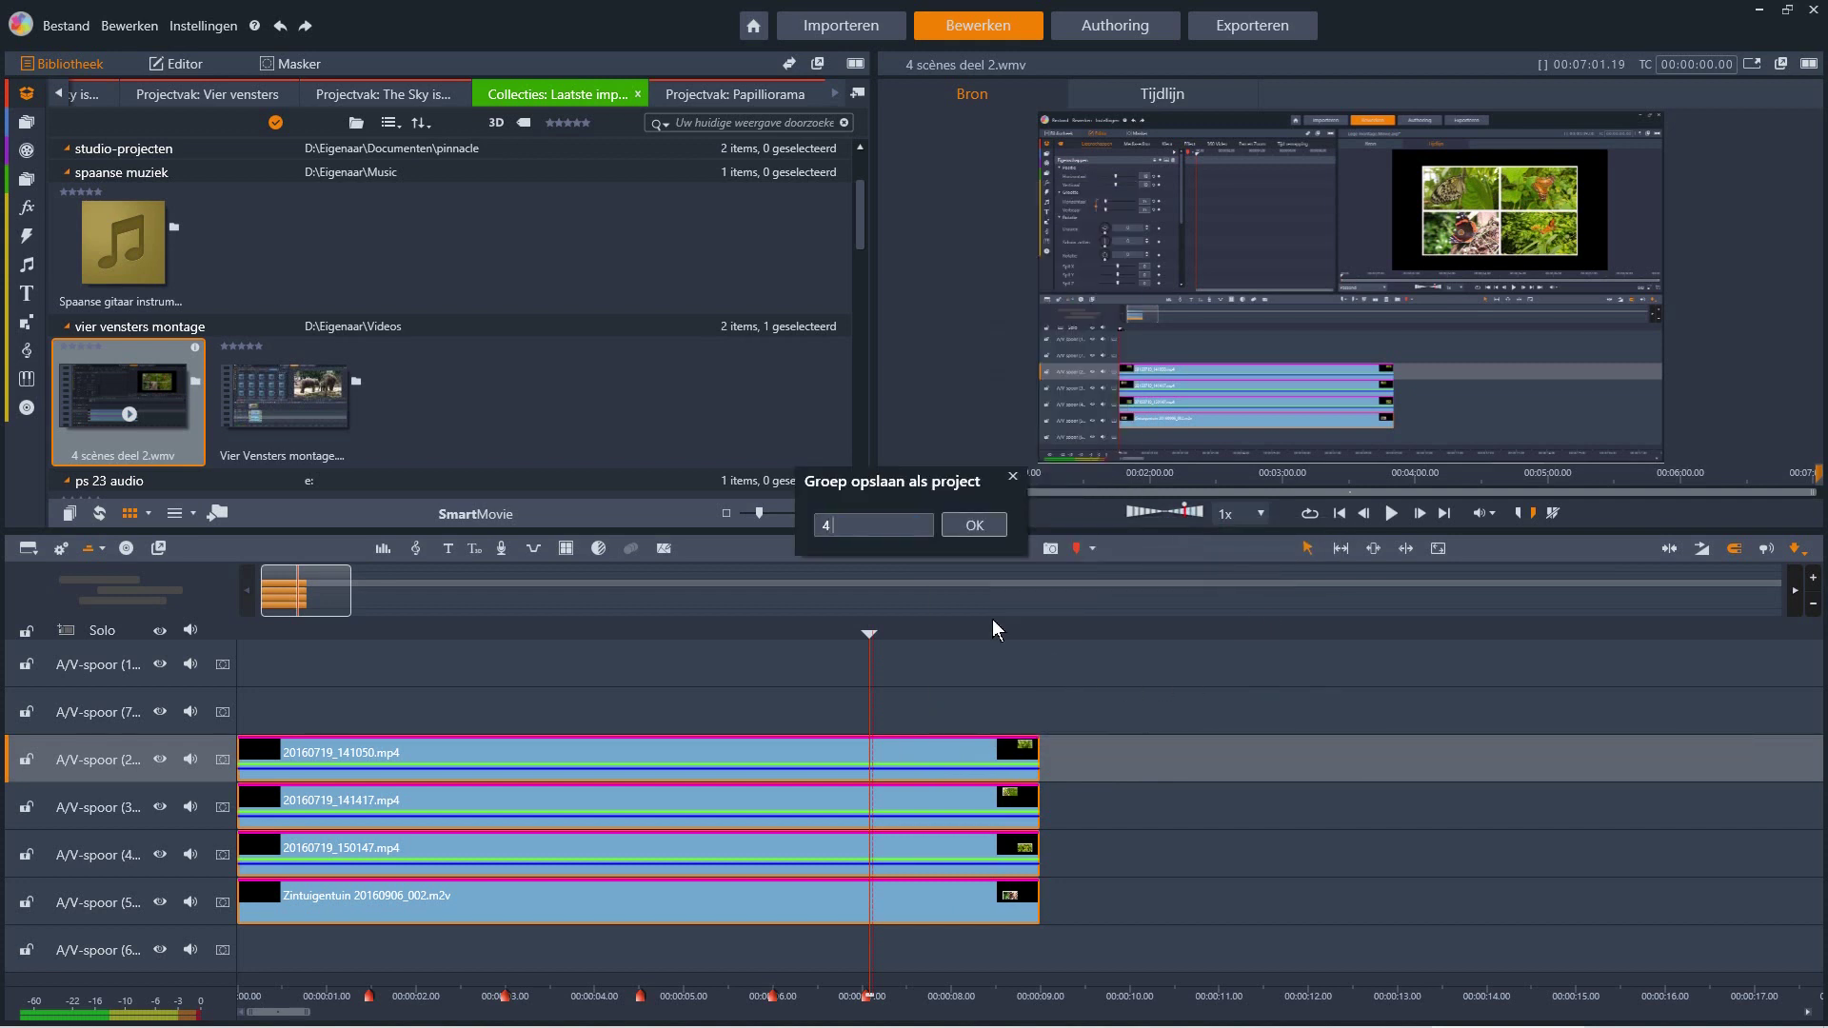
{"action": "type", "text": "scenes"}
{"action": "left_click", "coordinate": [975, 525]}
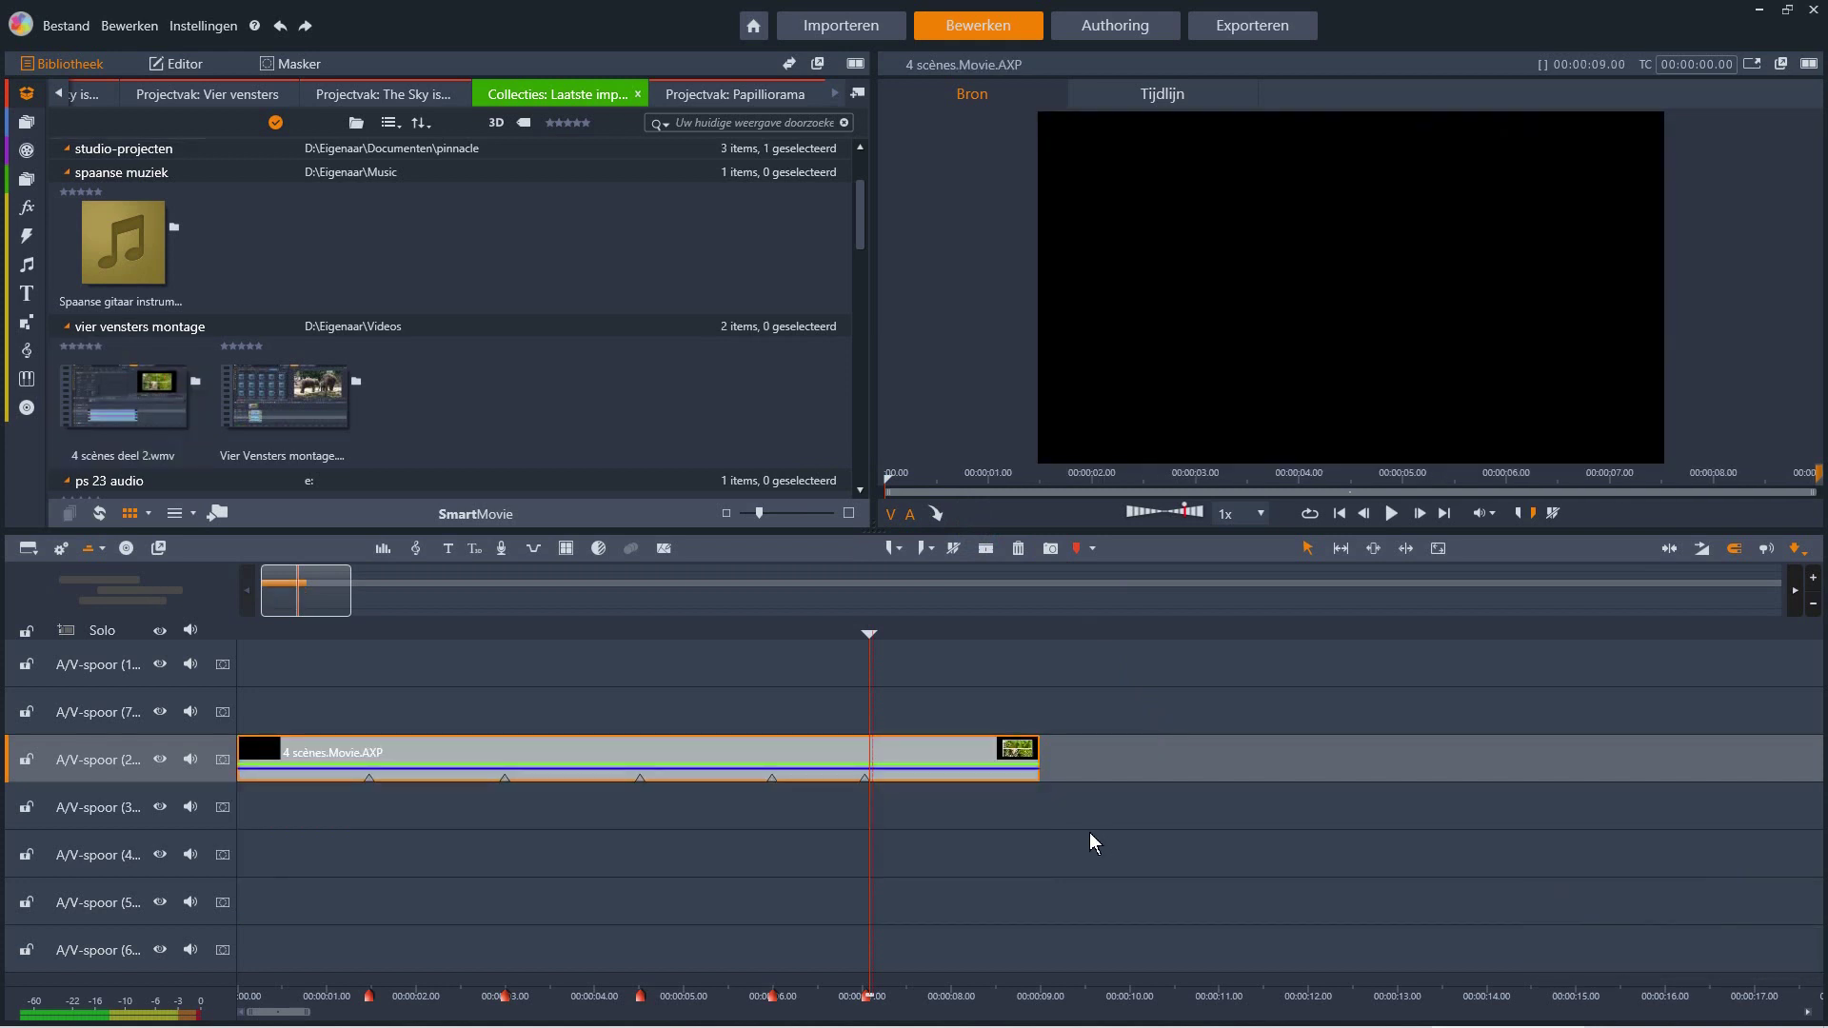
- Add a fade-out to the 4 scènes clip from 00:00:07.02 to its end and return the playhead to the start
{"action": "left_click_drag", "start_coordinate": [1041, 738], "coordinate": [874, 803]}
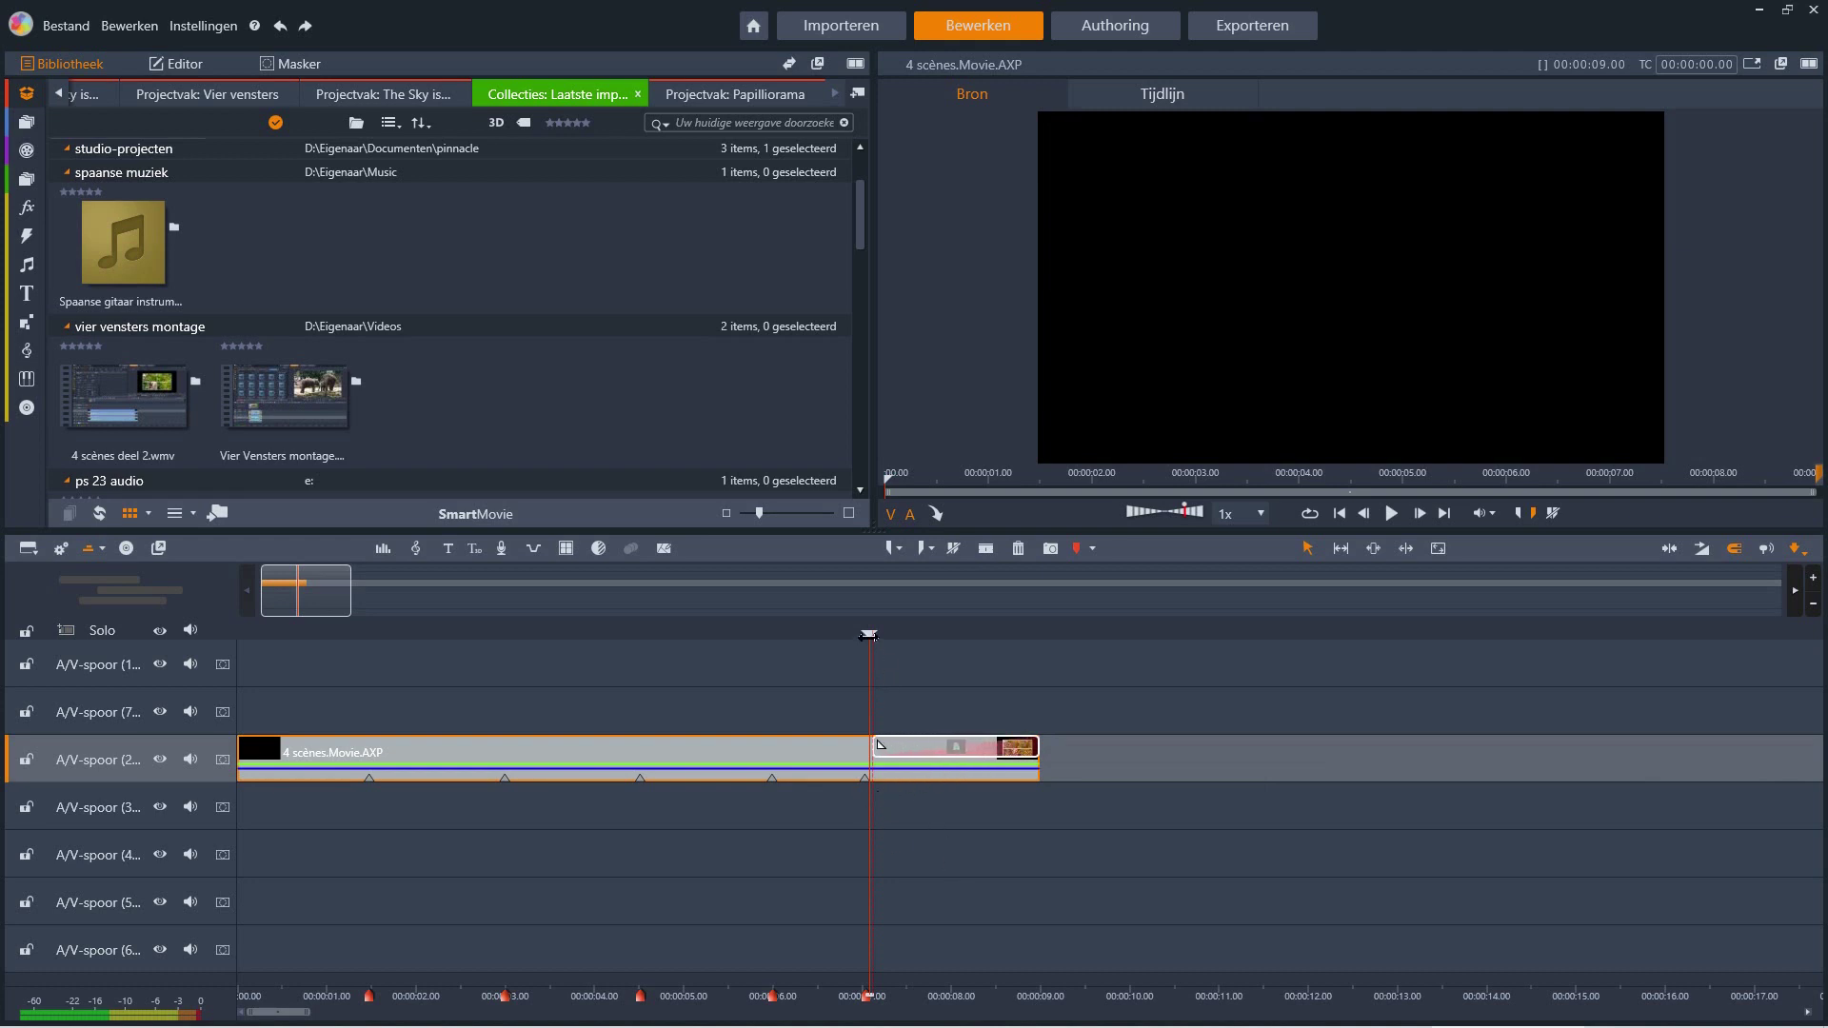
{"action": "left_click_drag", "start_coordinate": [868, 635], "coordinate": [191, 705]}
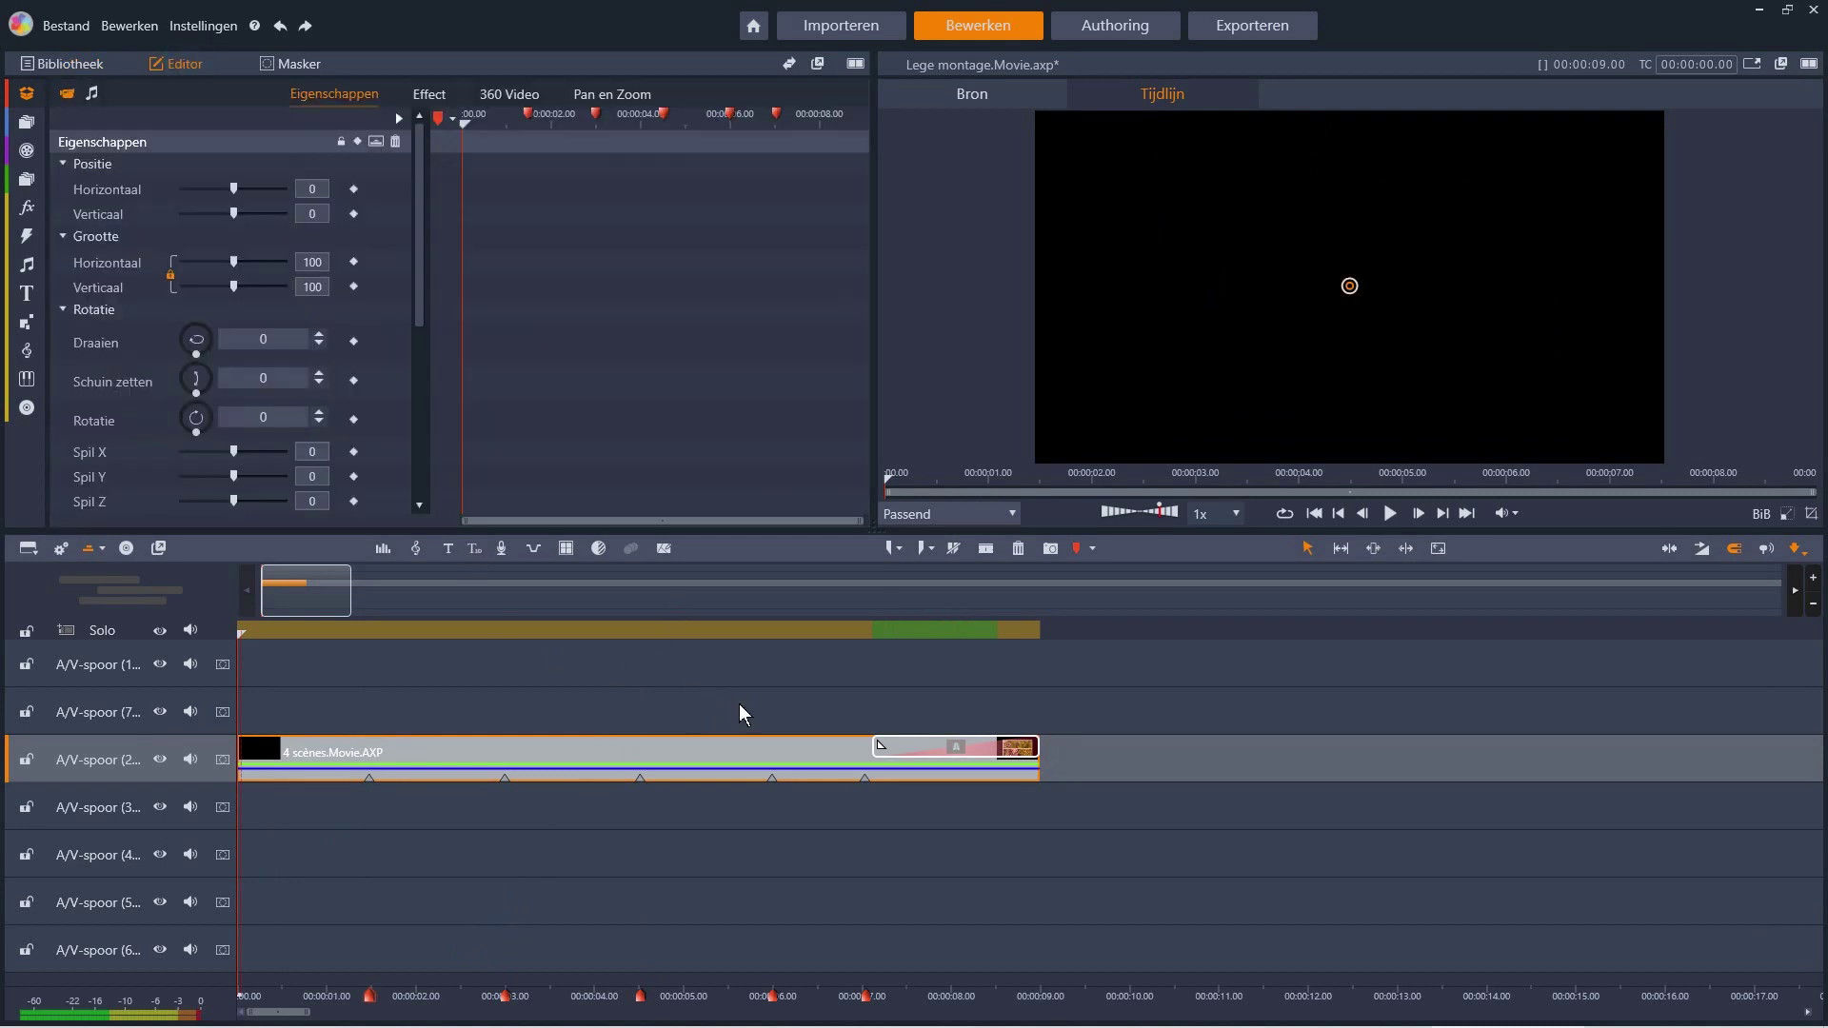
- Animate the 4 scènes clip's Draaien rotation from -30 at the start to 0 at a keyframe at 00:00:05.22
{"action": "scroll", "coordinate": [289, 296], "scroll_direction": "down", "scroll_amount": 1}
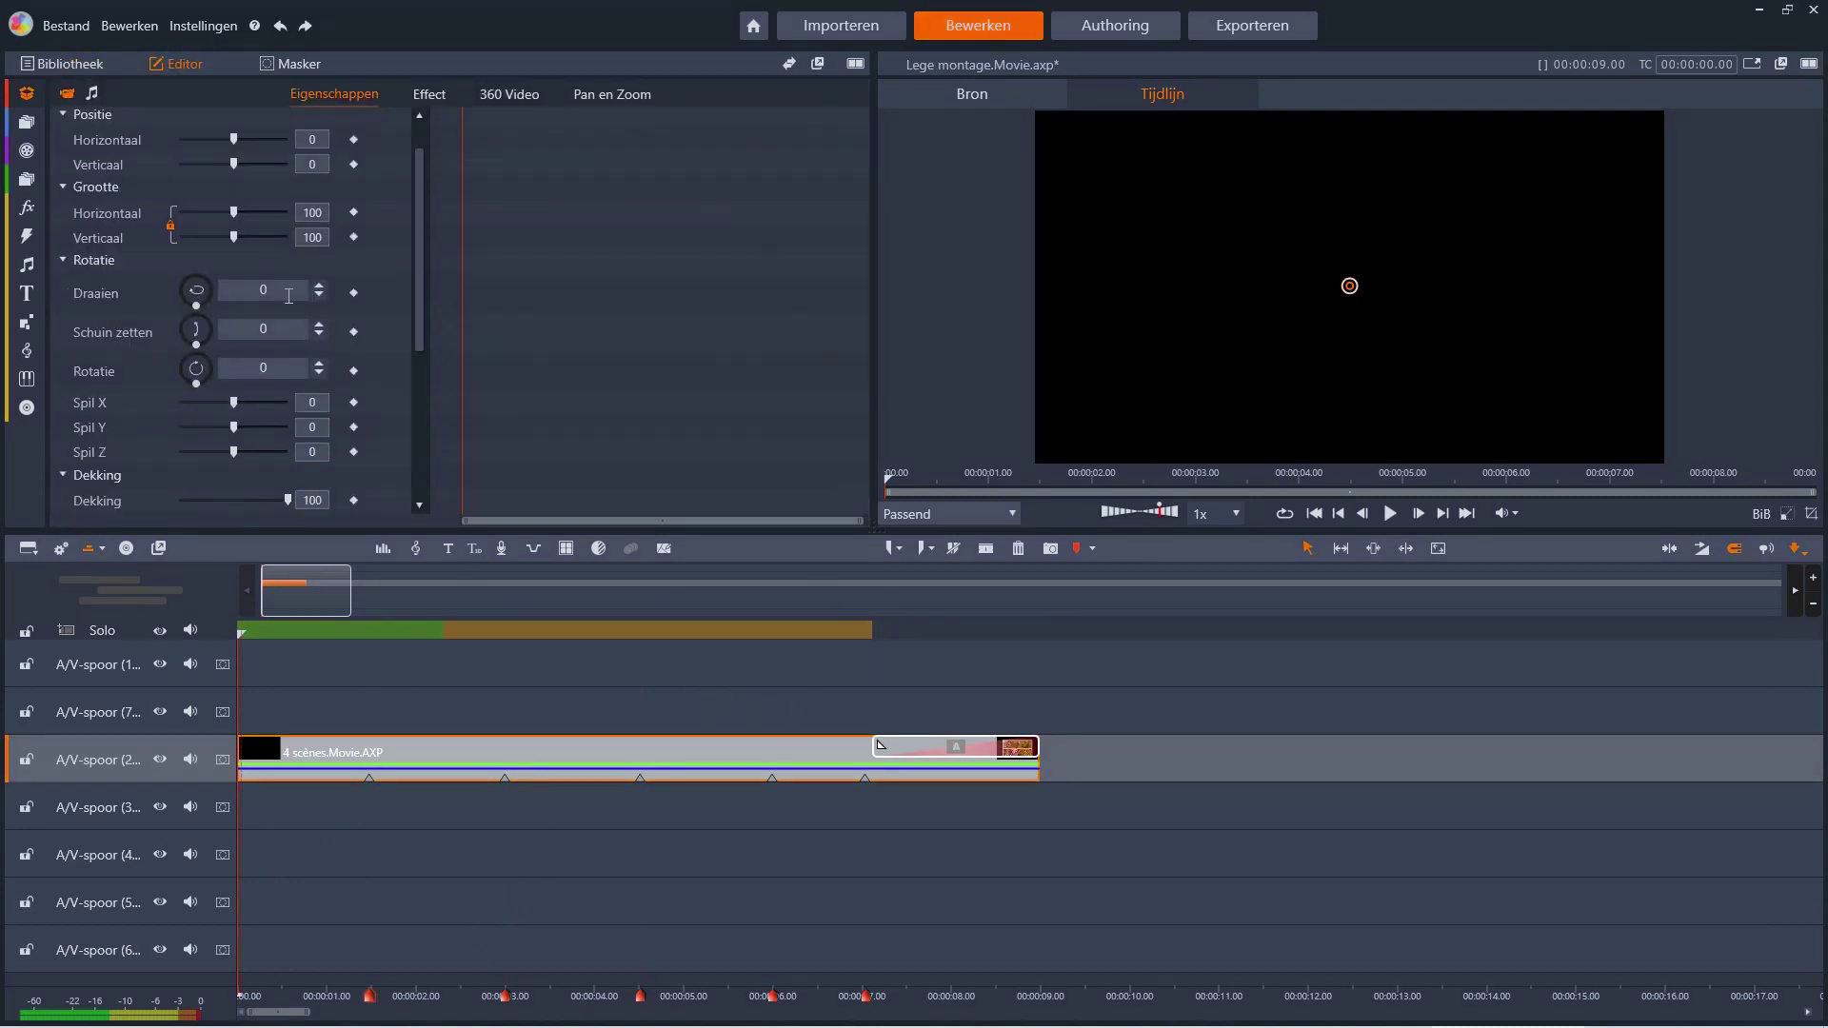
{"action": "left_click_drag", "start_coordinate": [267, 288], "coordinate": [303, 315]}
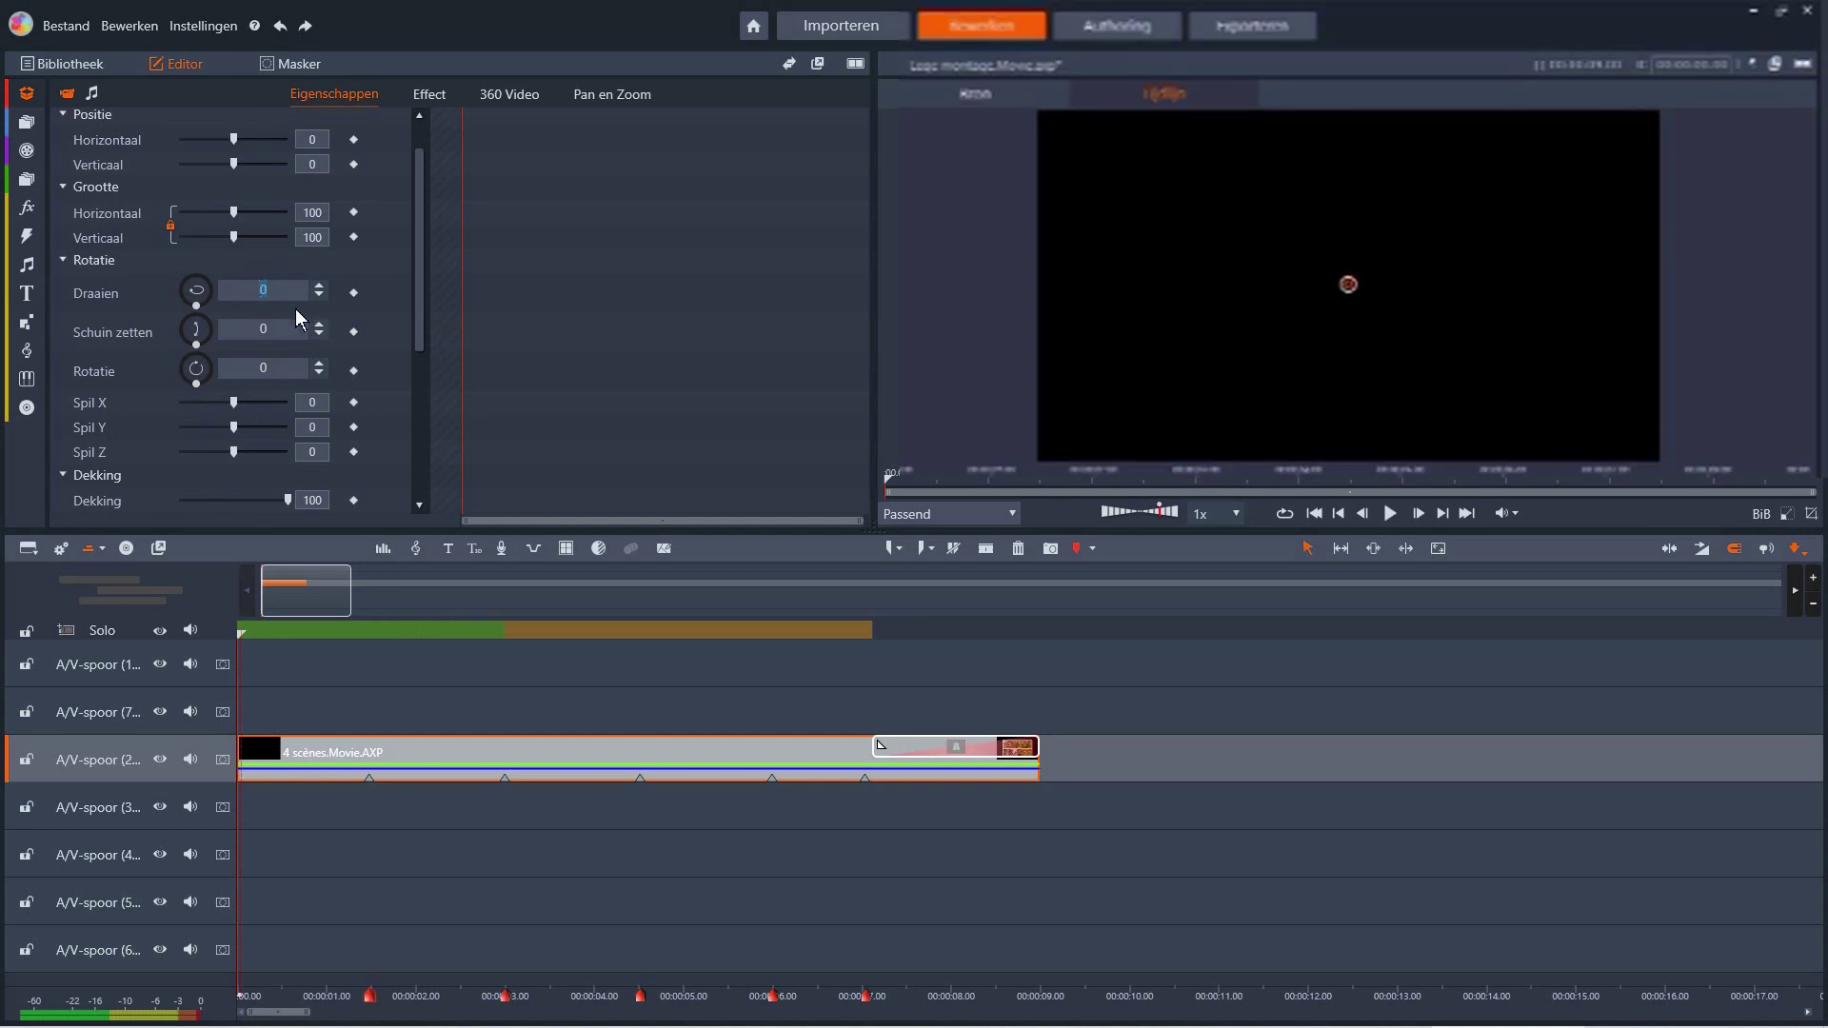
{"action": "left_click", "coordinate": [788, 661]}
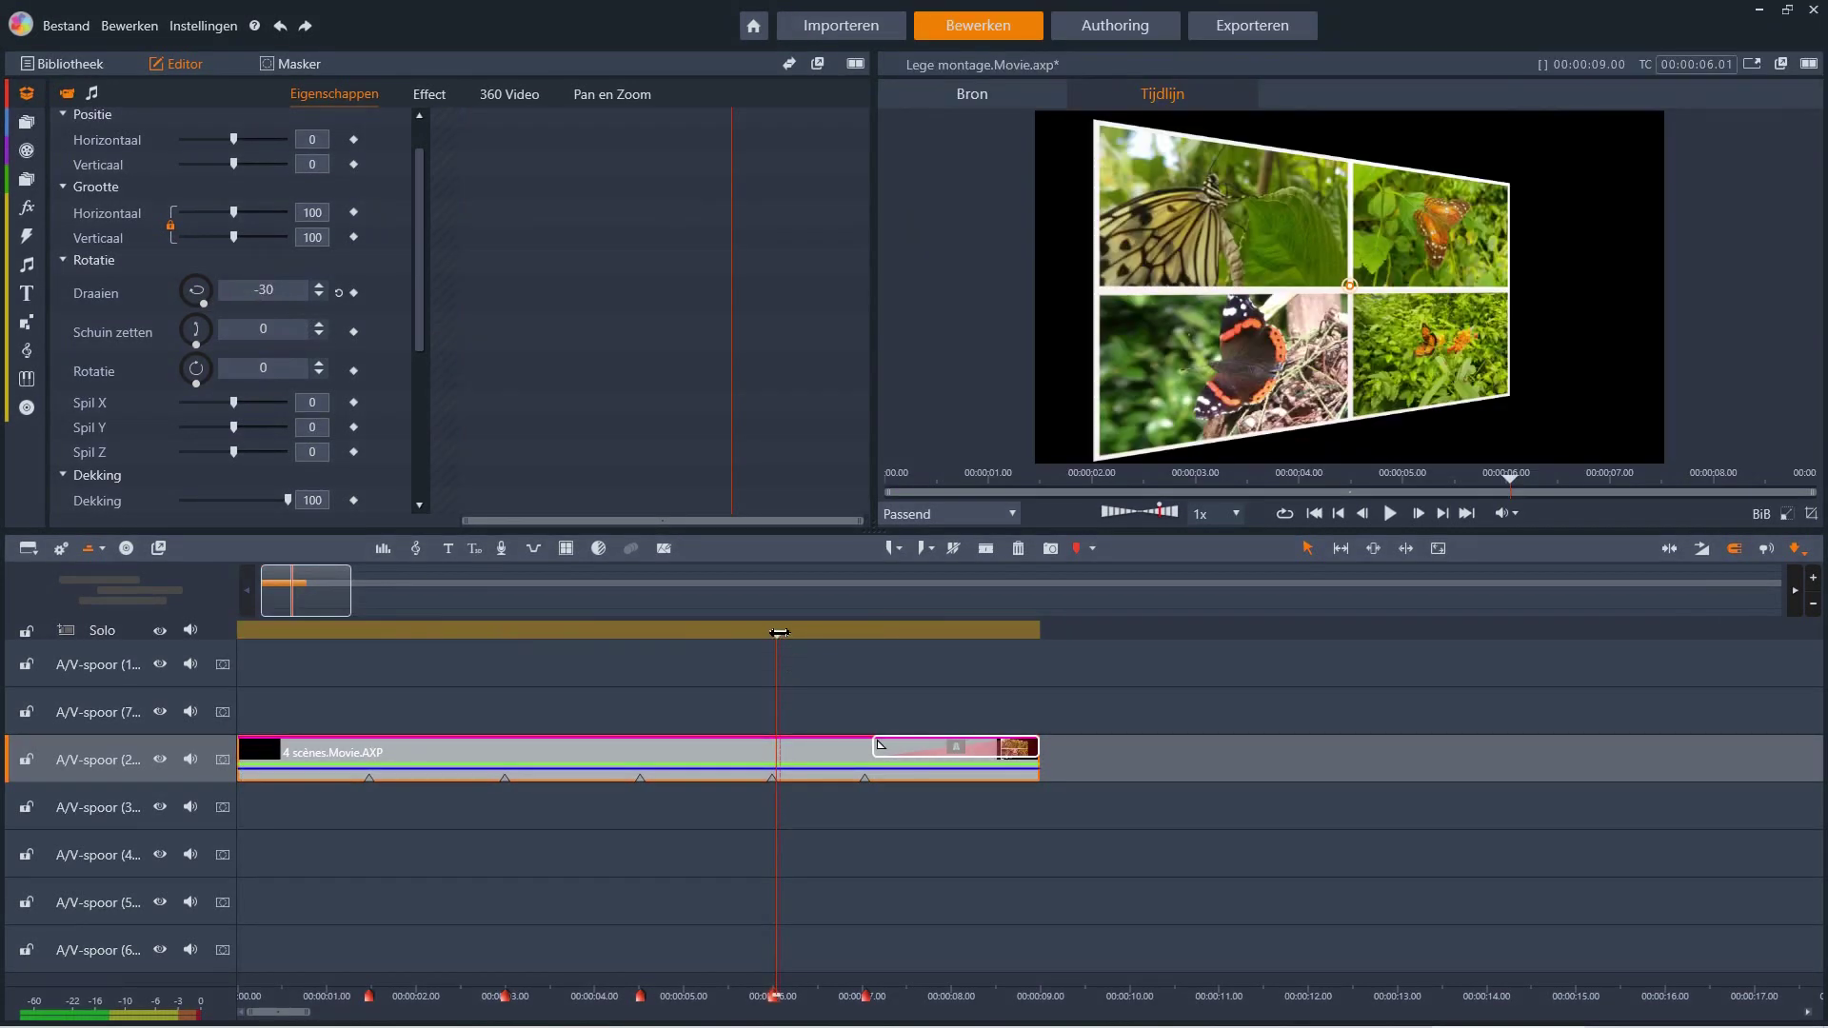
{"action": "left_click_drag", "start_coordinate": [778, 633], "coordinate": [763, 670]}
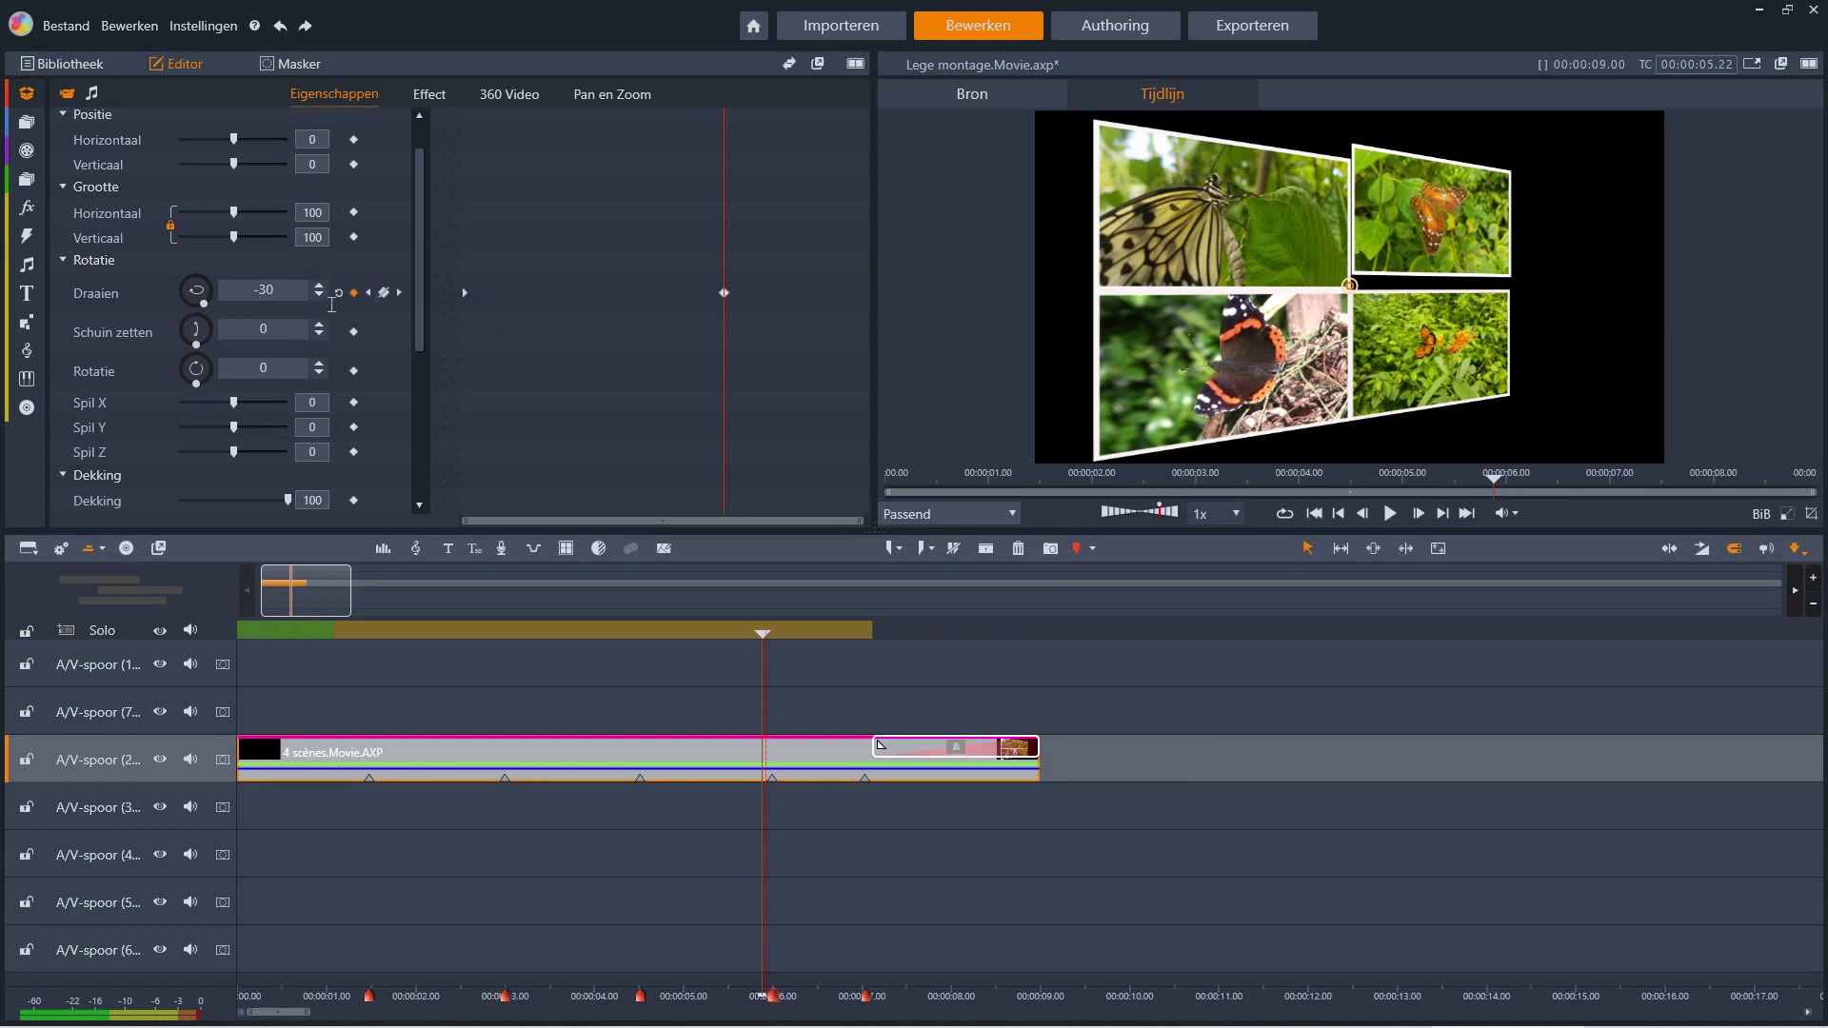
{"action": "left_click", "coordinate": [338, 292]}
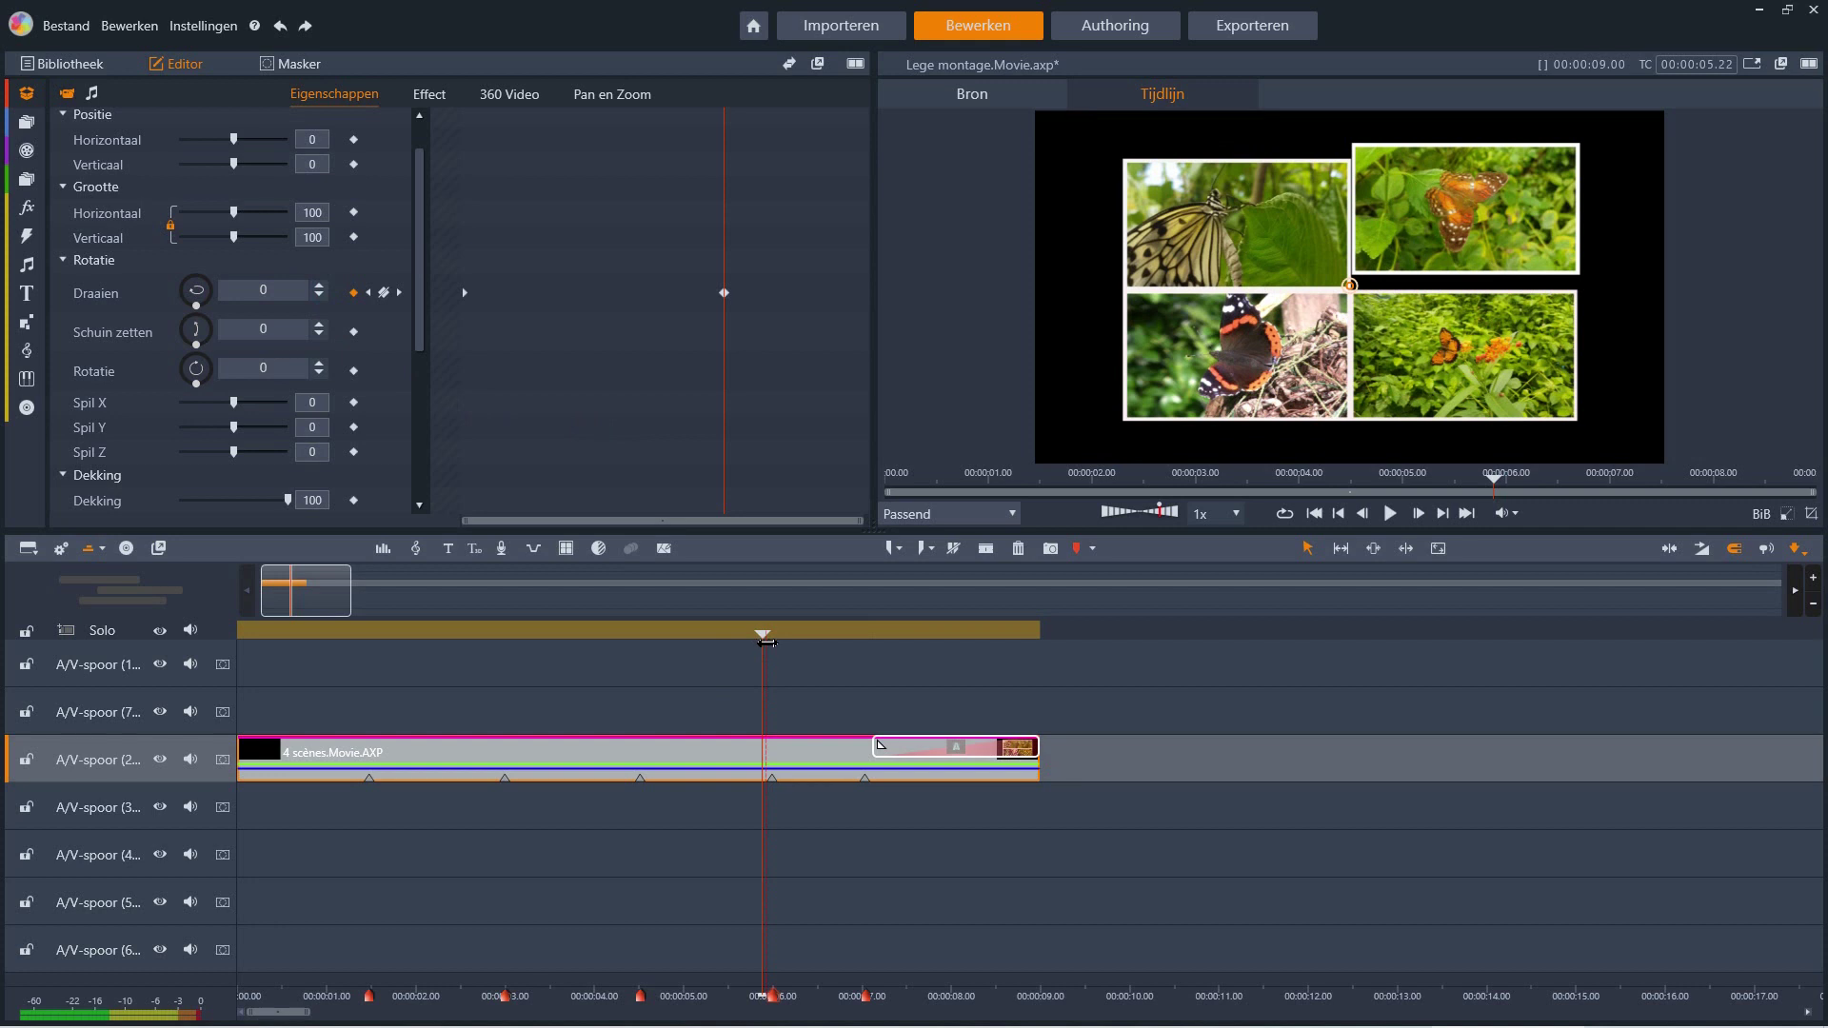
{"action": "left_click_drag", "start_coordinate": [762, 635], "coordinate": [1060, 651]}
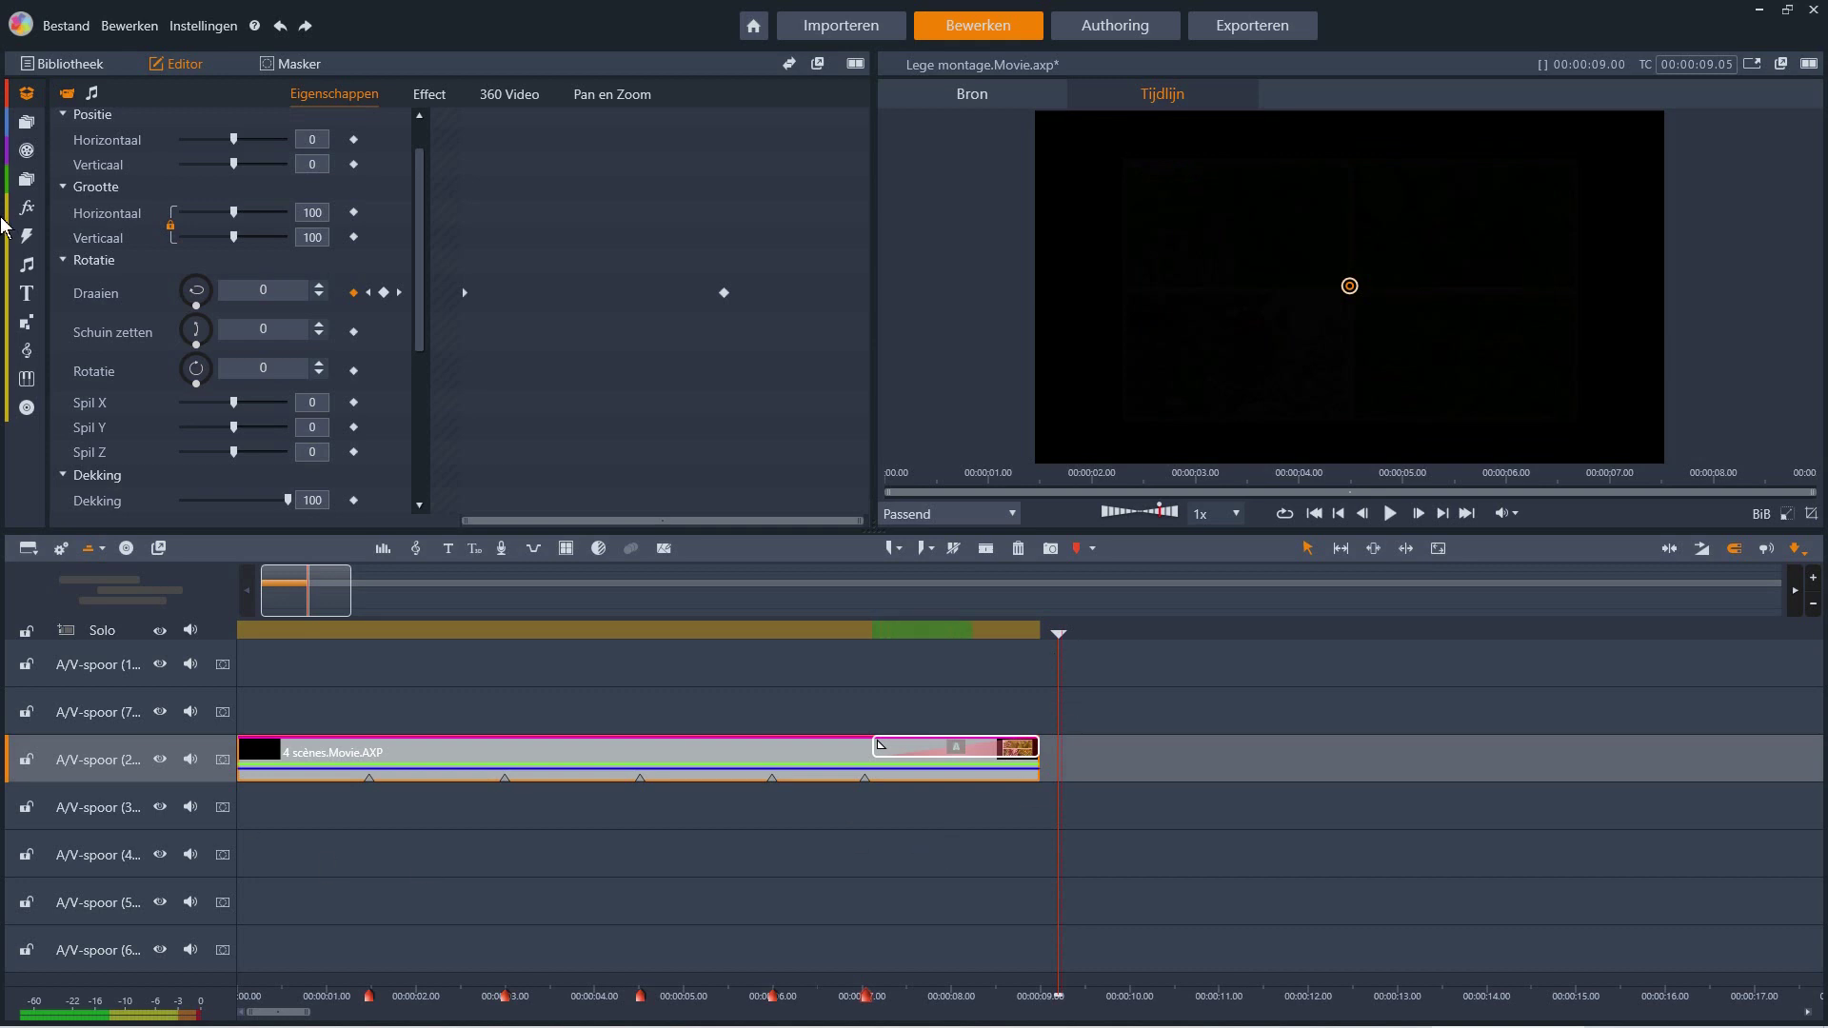
- Create a title at 00:00:06.16 on the track above the 4 scènes clip and delete its placeholder text
{"action": "left_click", "coordinate": [72, 66]}
{"action": "left_click", "coordinate": [830, 712]}
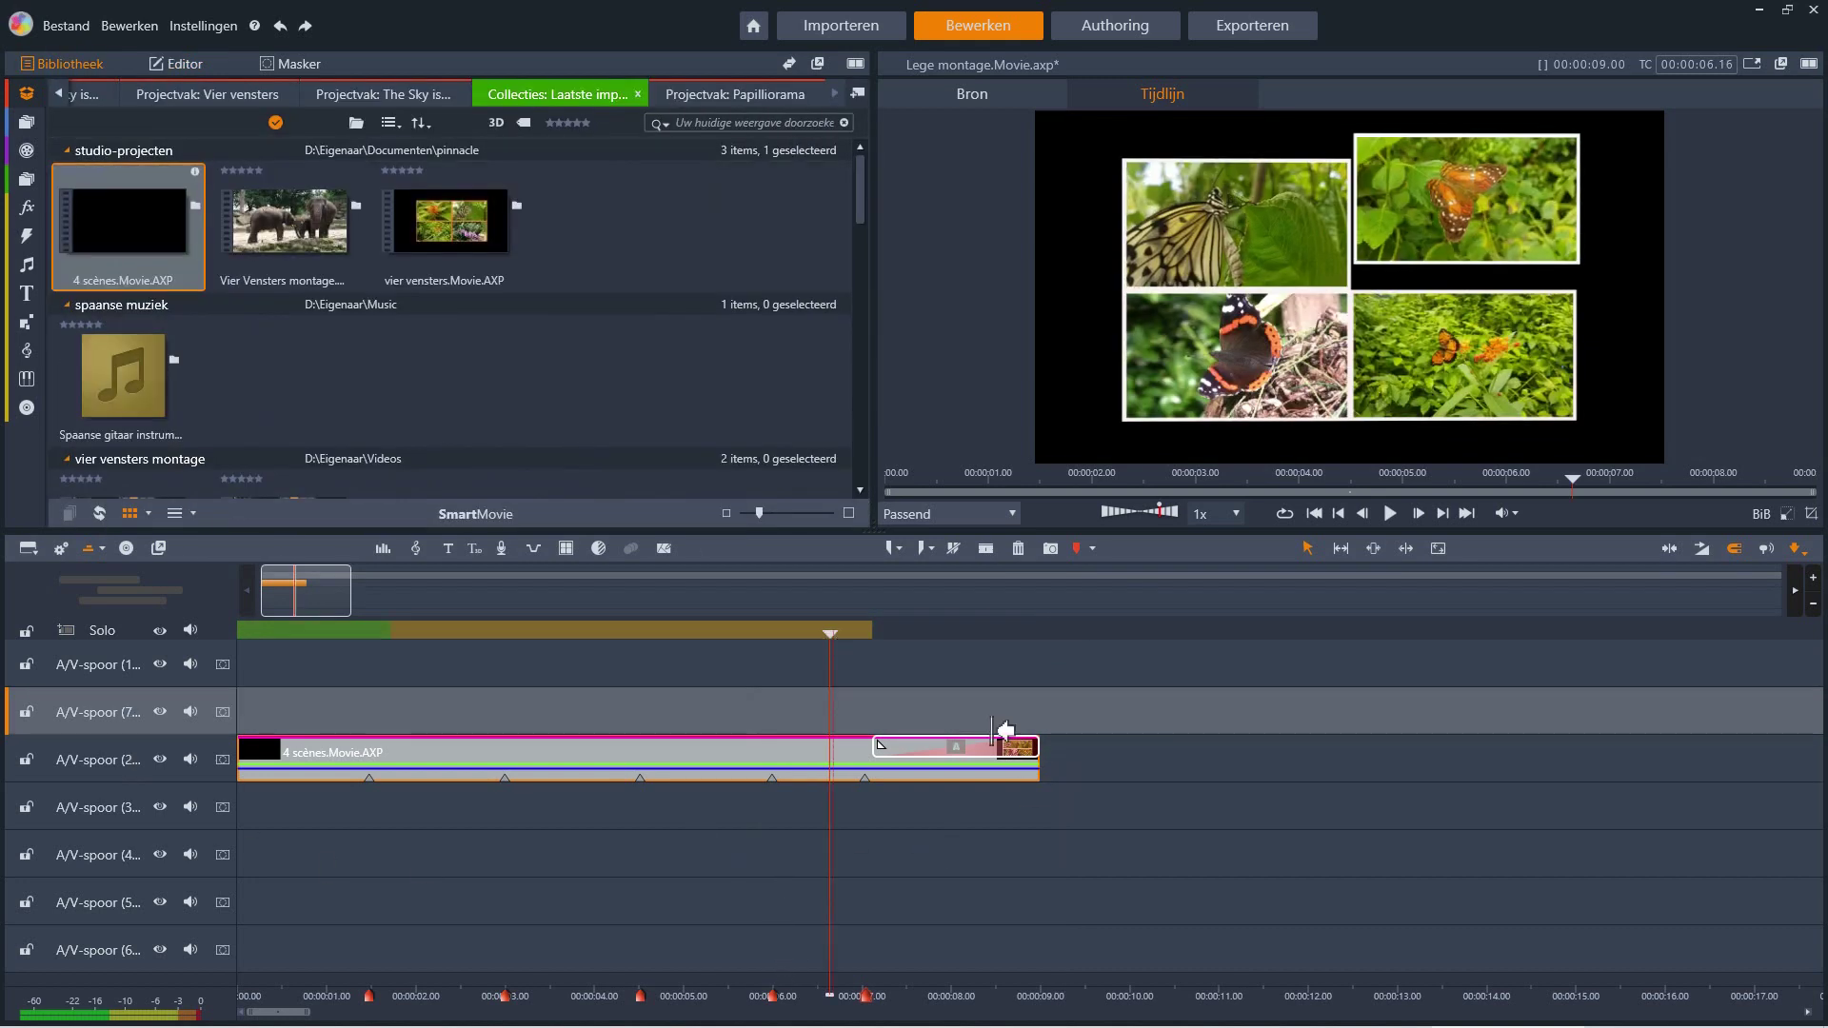
{"action": "left_click", "coordinate": [451, 552]}
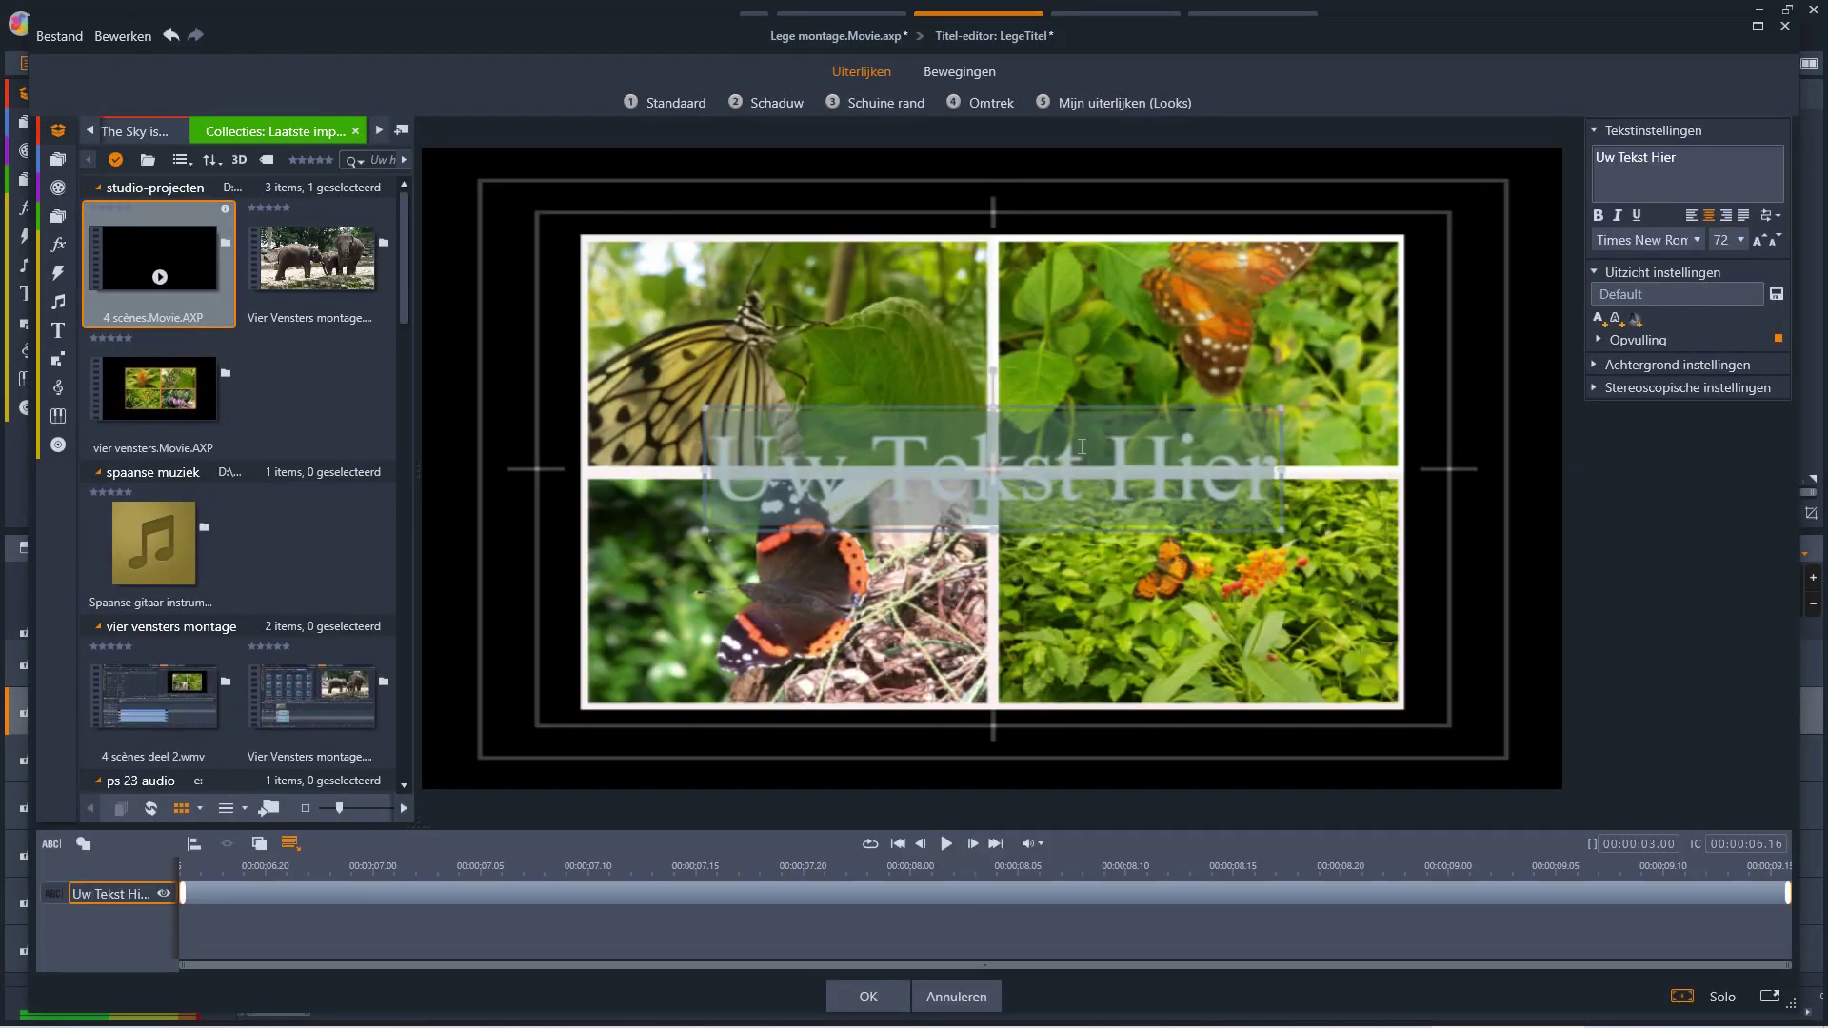
{"action": "key", "text": "BackSpace"}
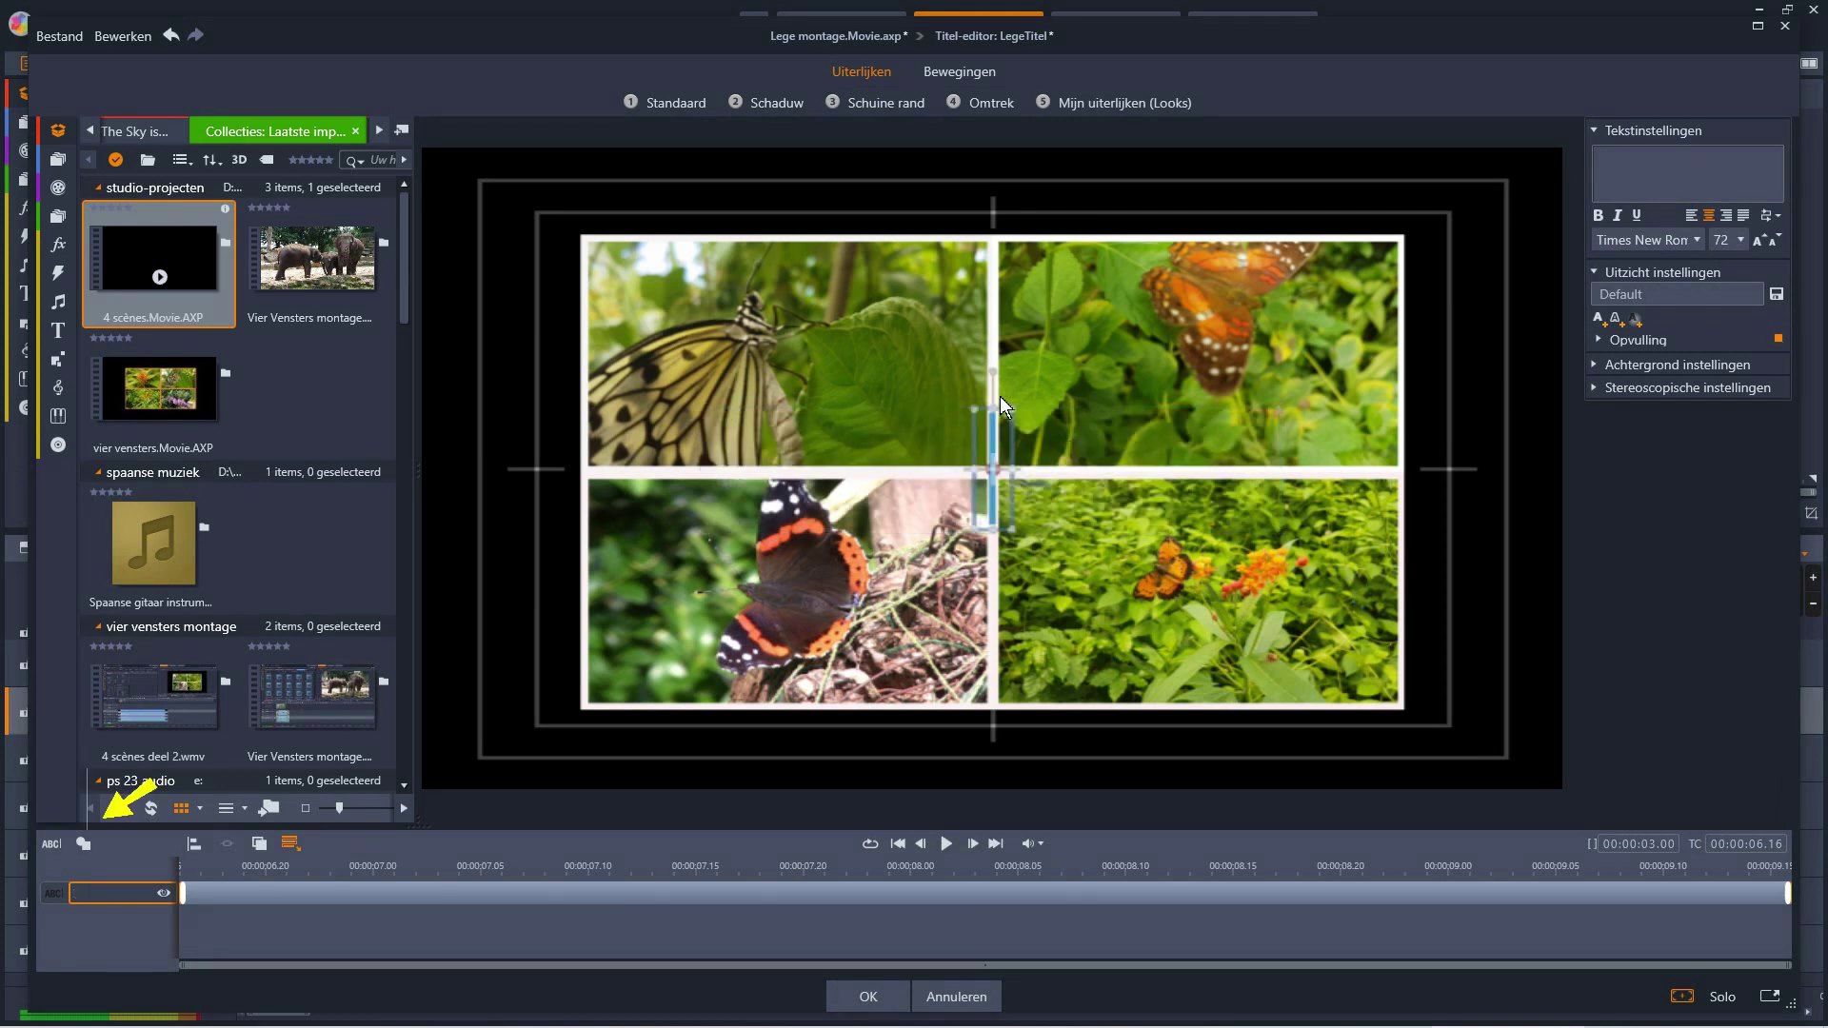
- Add a rectangle and reshape it into a thin white bar covering the full upper edge of the four-clip grid
{"action": "left_click", "coordinate": [83, 844]}
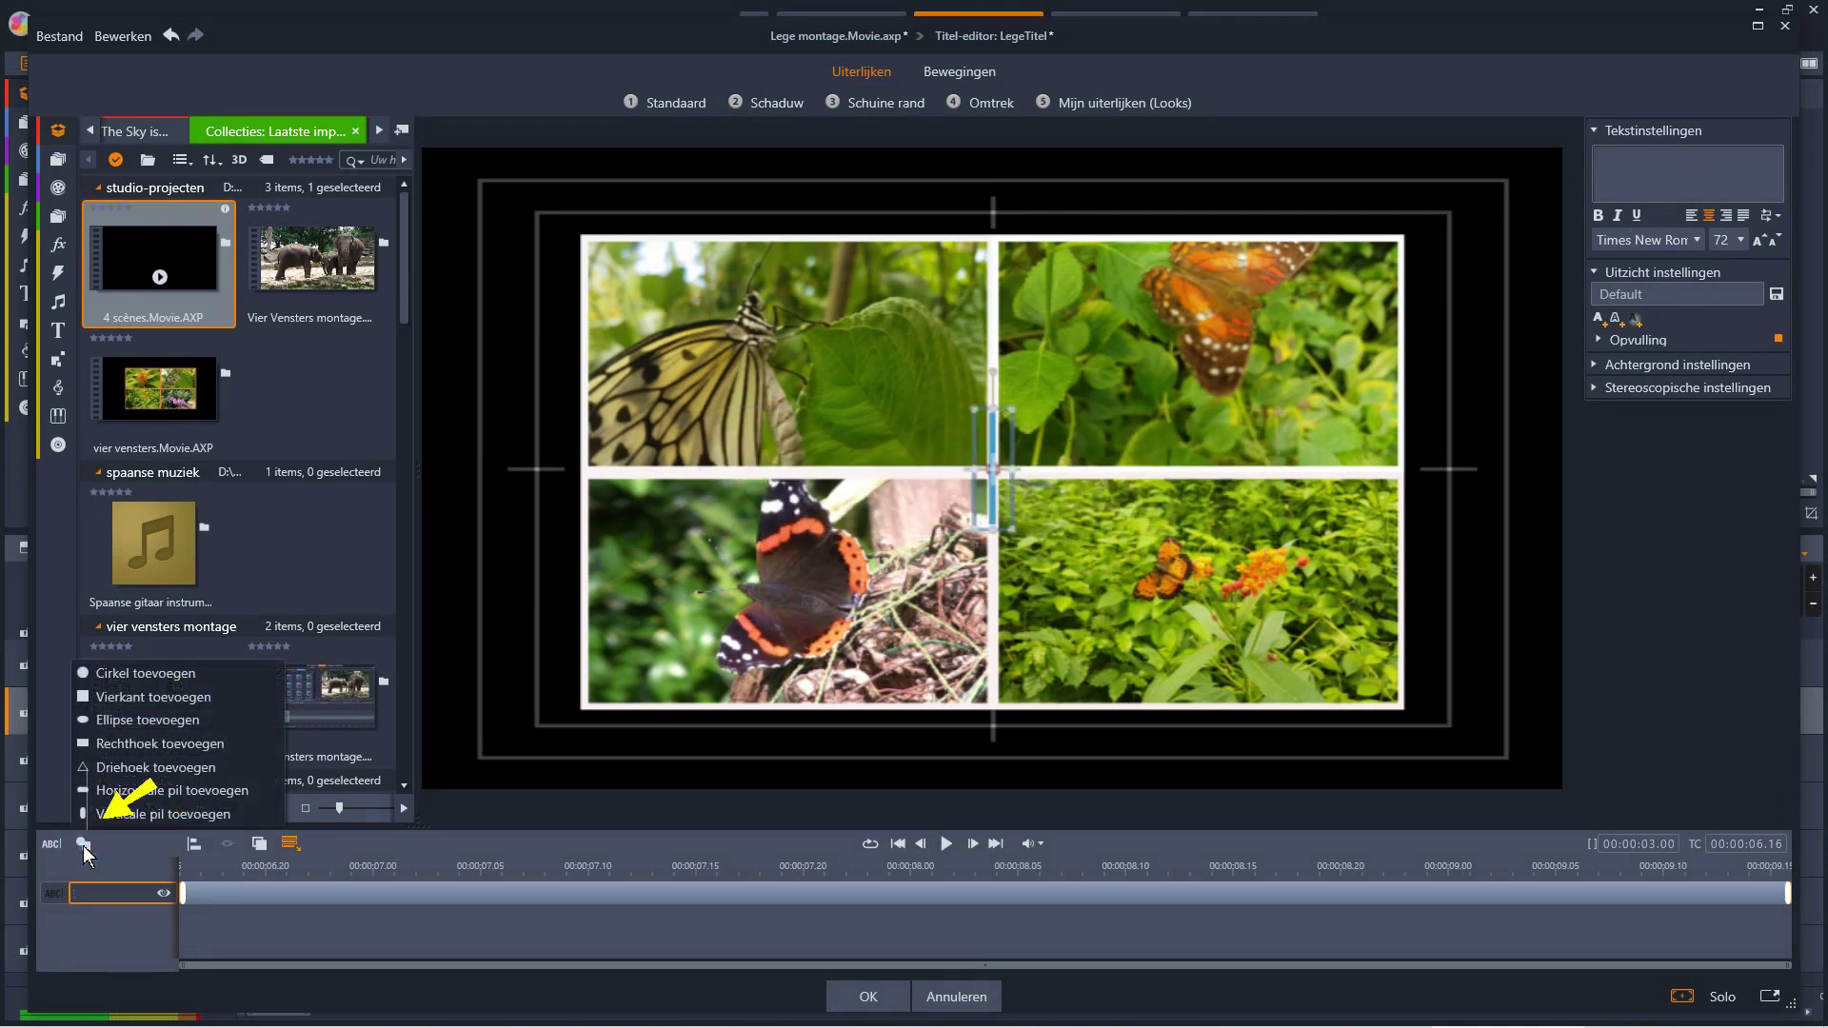
{"action": "left_click", "coordinate": [95, 743]}
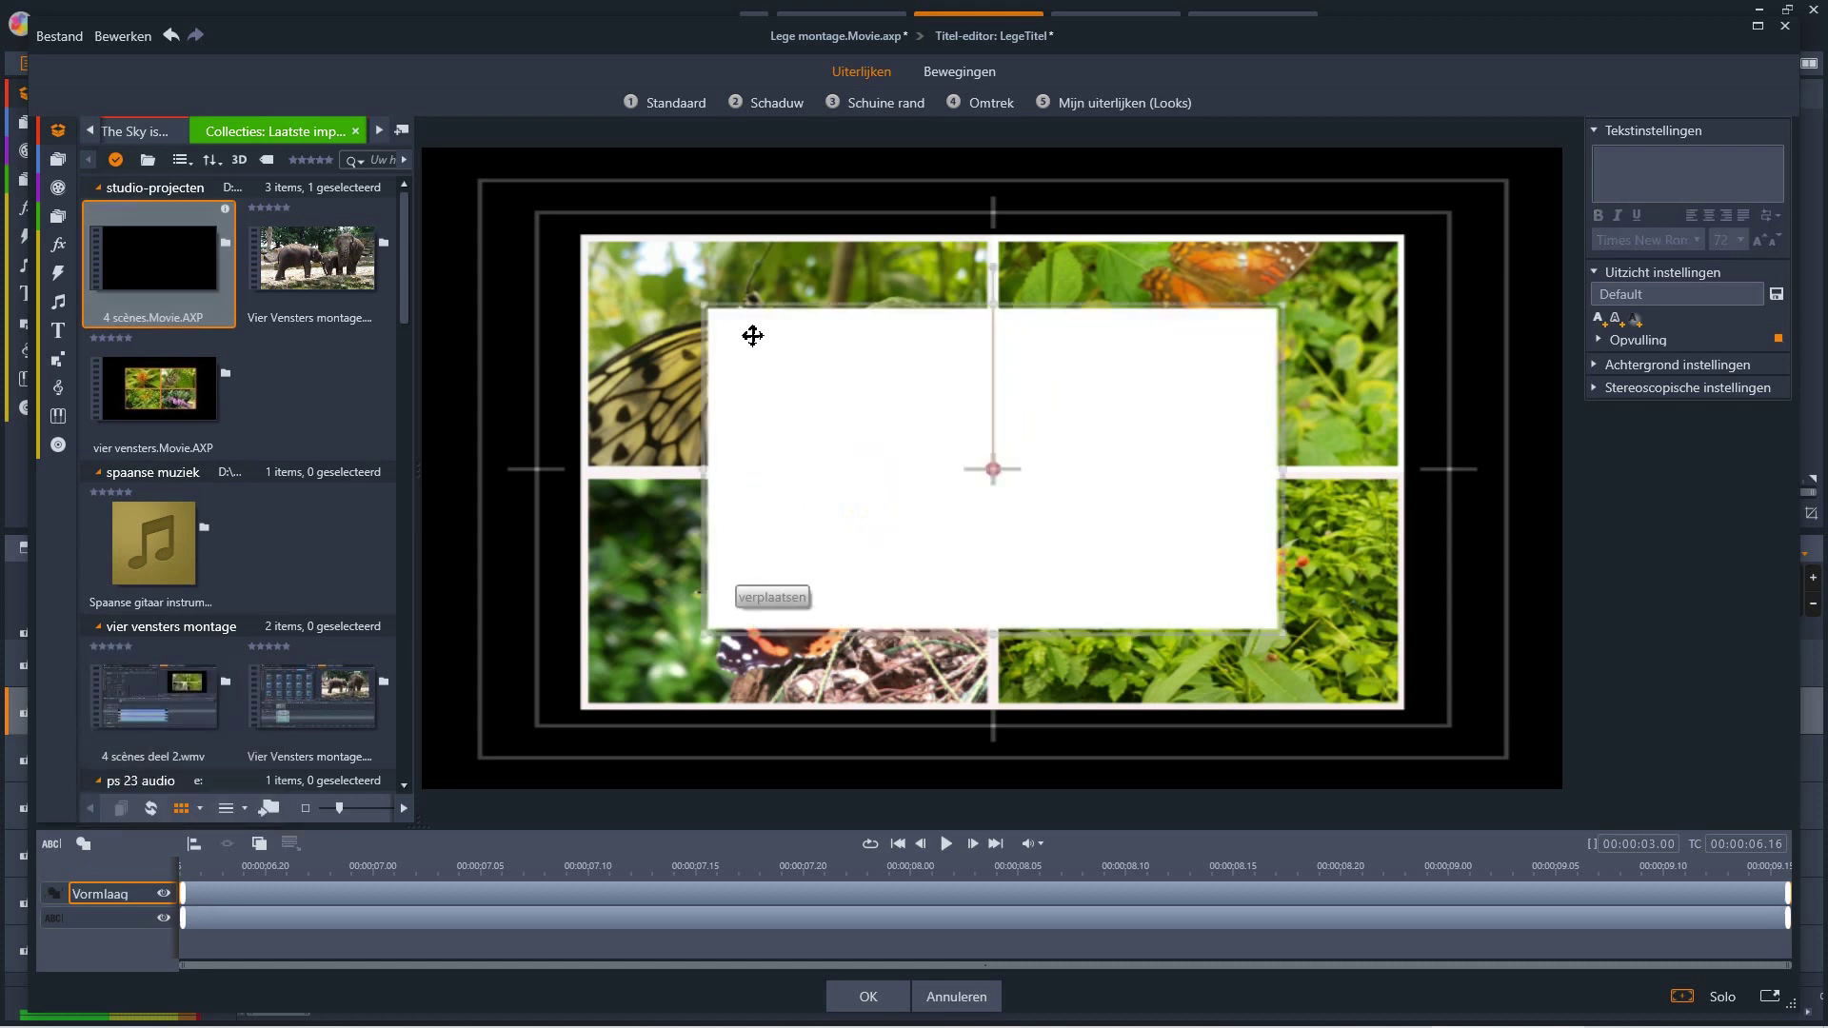
{"action": "left_click_drag", "start_coordinate": [995, 629], "coordinate": [1055, 234]}
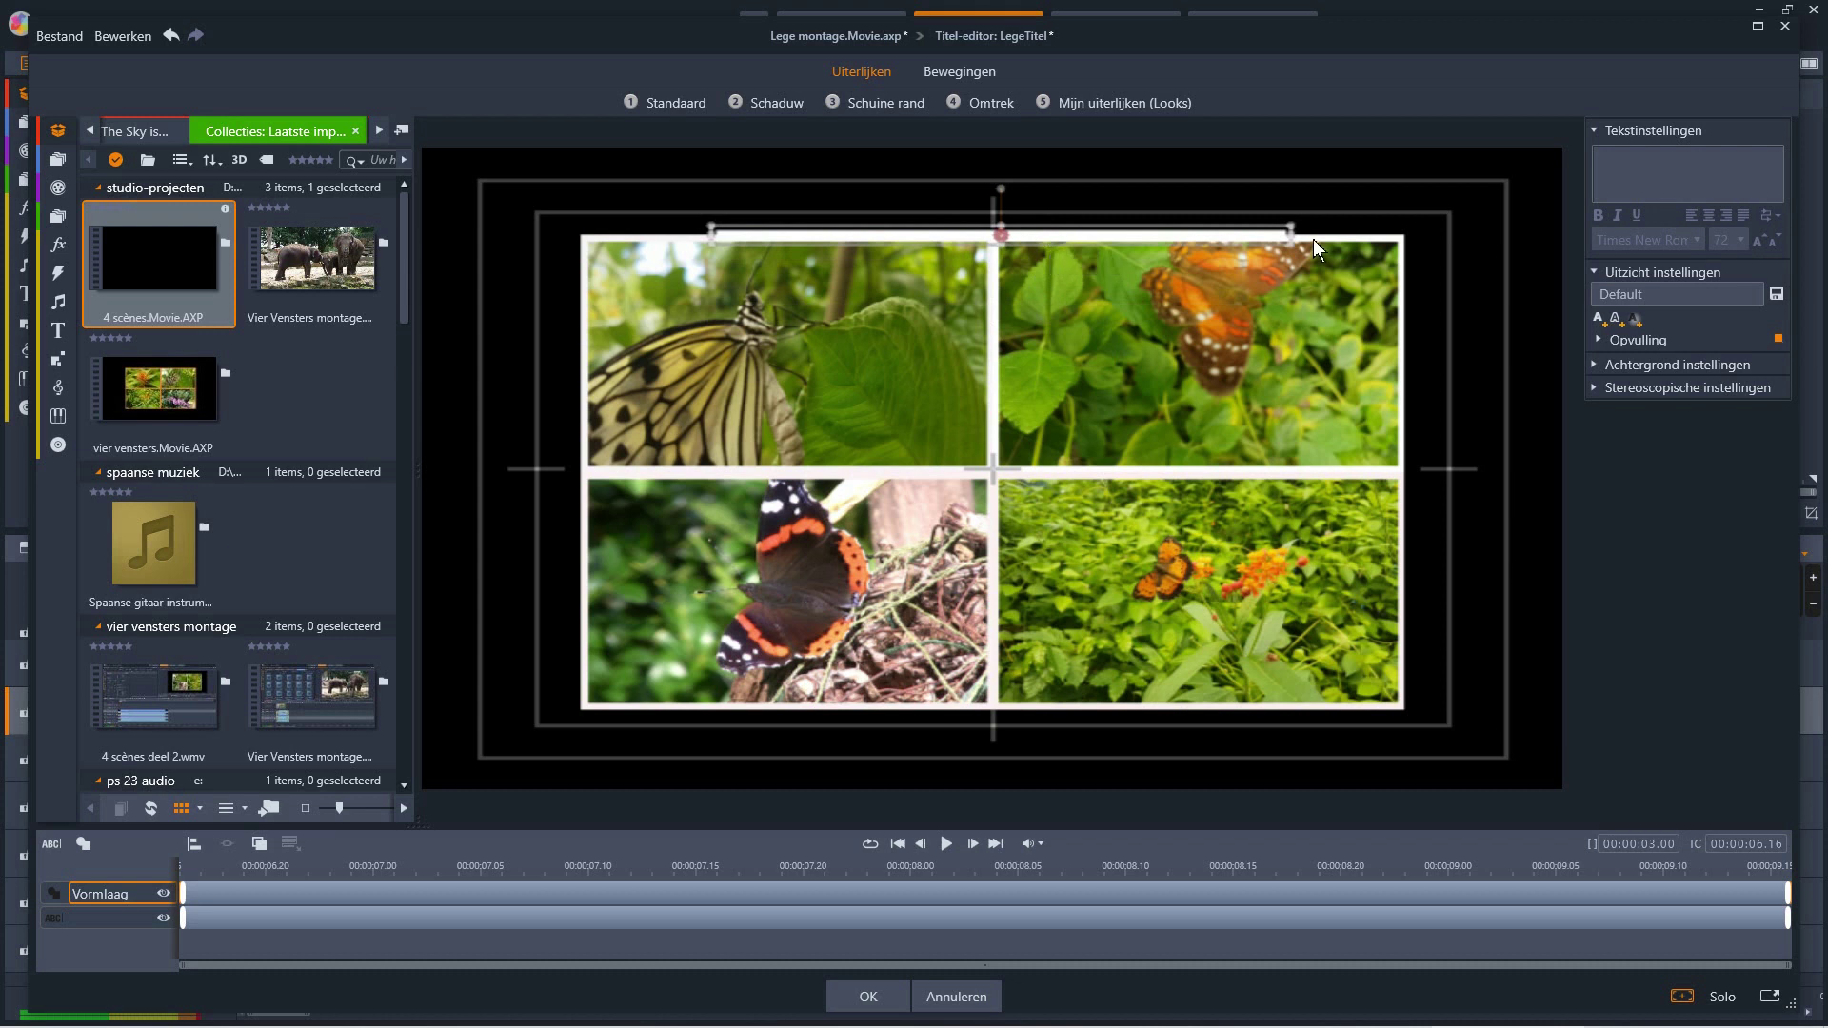
{"action": "left_click_drag", "start_coordinate": [1293, 235], "coordinate": [1409, 236]}
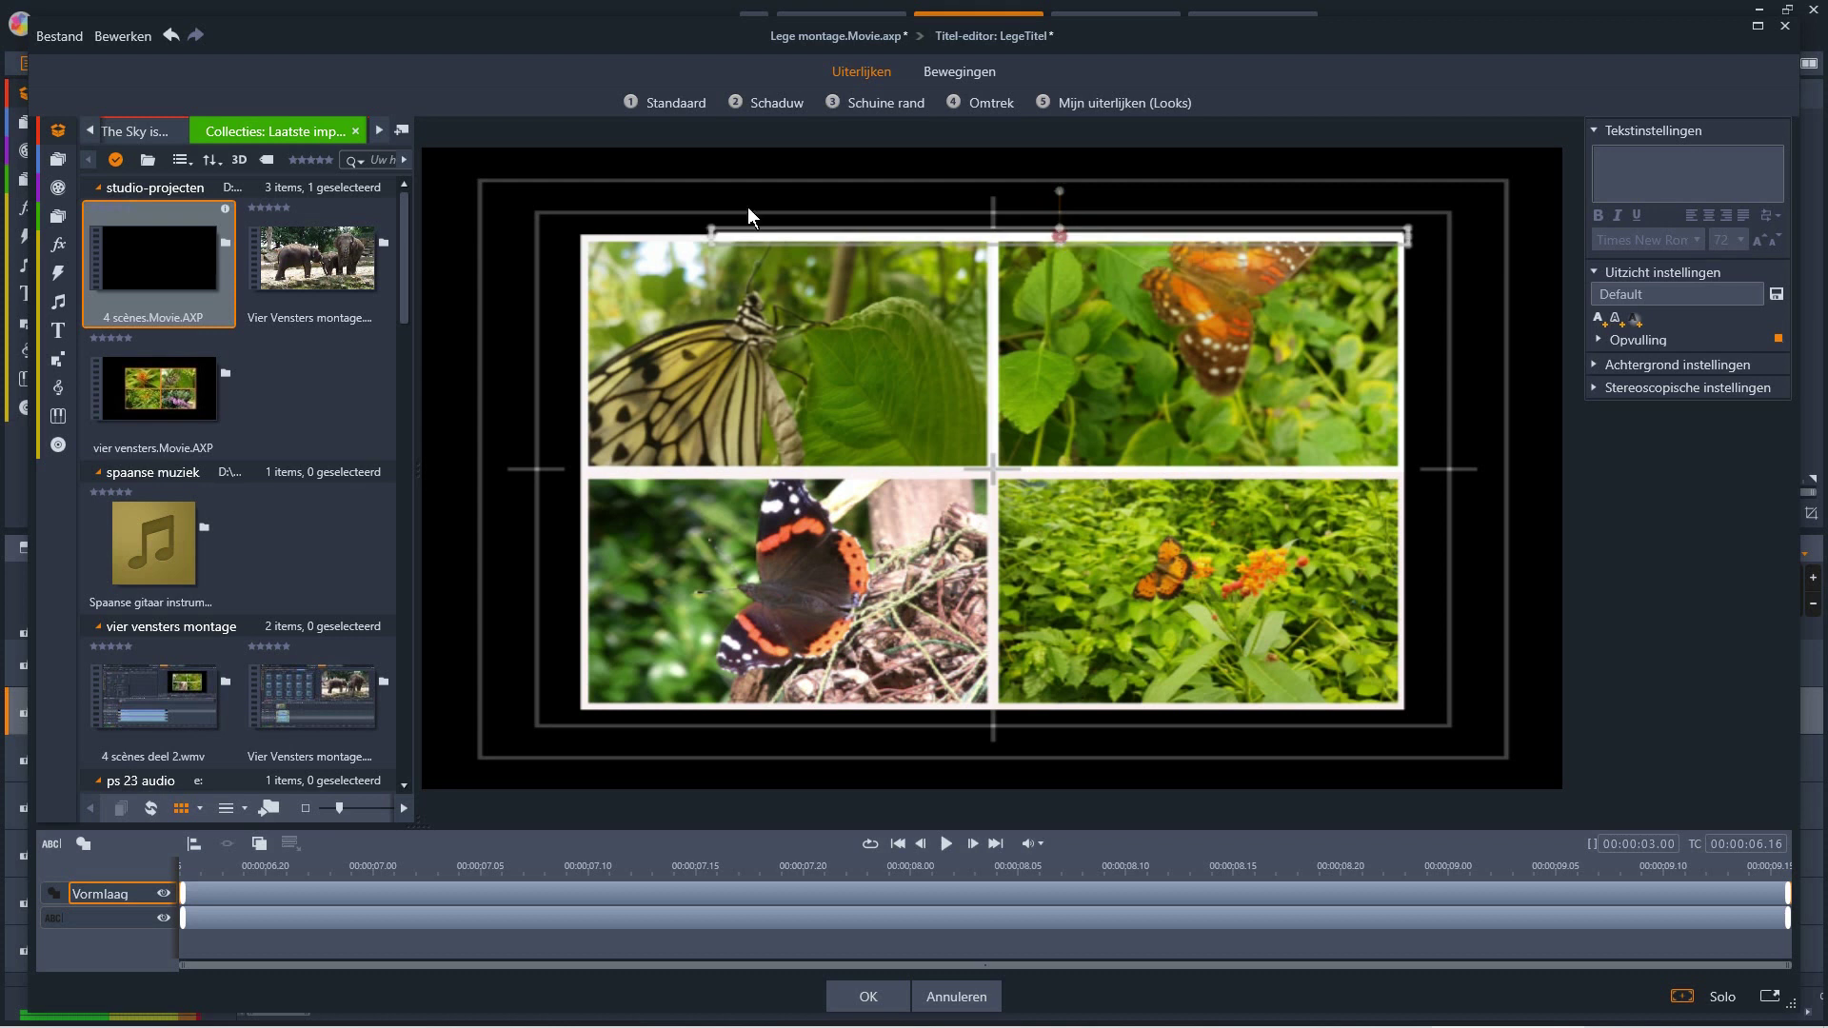
{"action": "left_click_drag", "start_coordinate": [709, 238], "coordinate": [580, 237]}
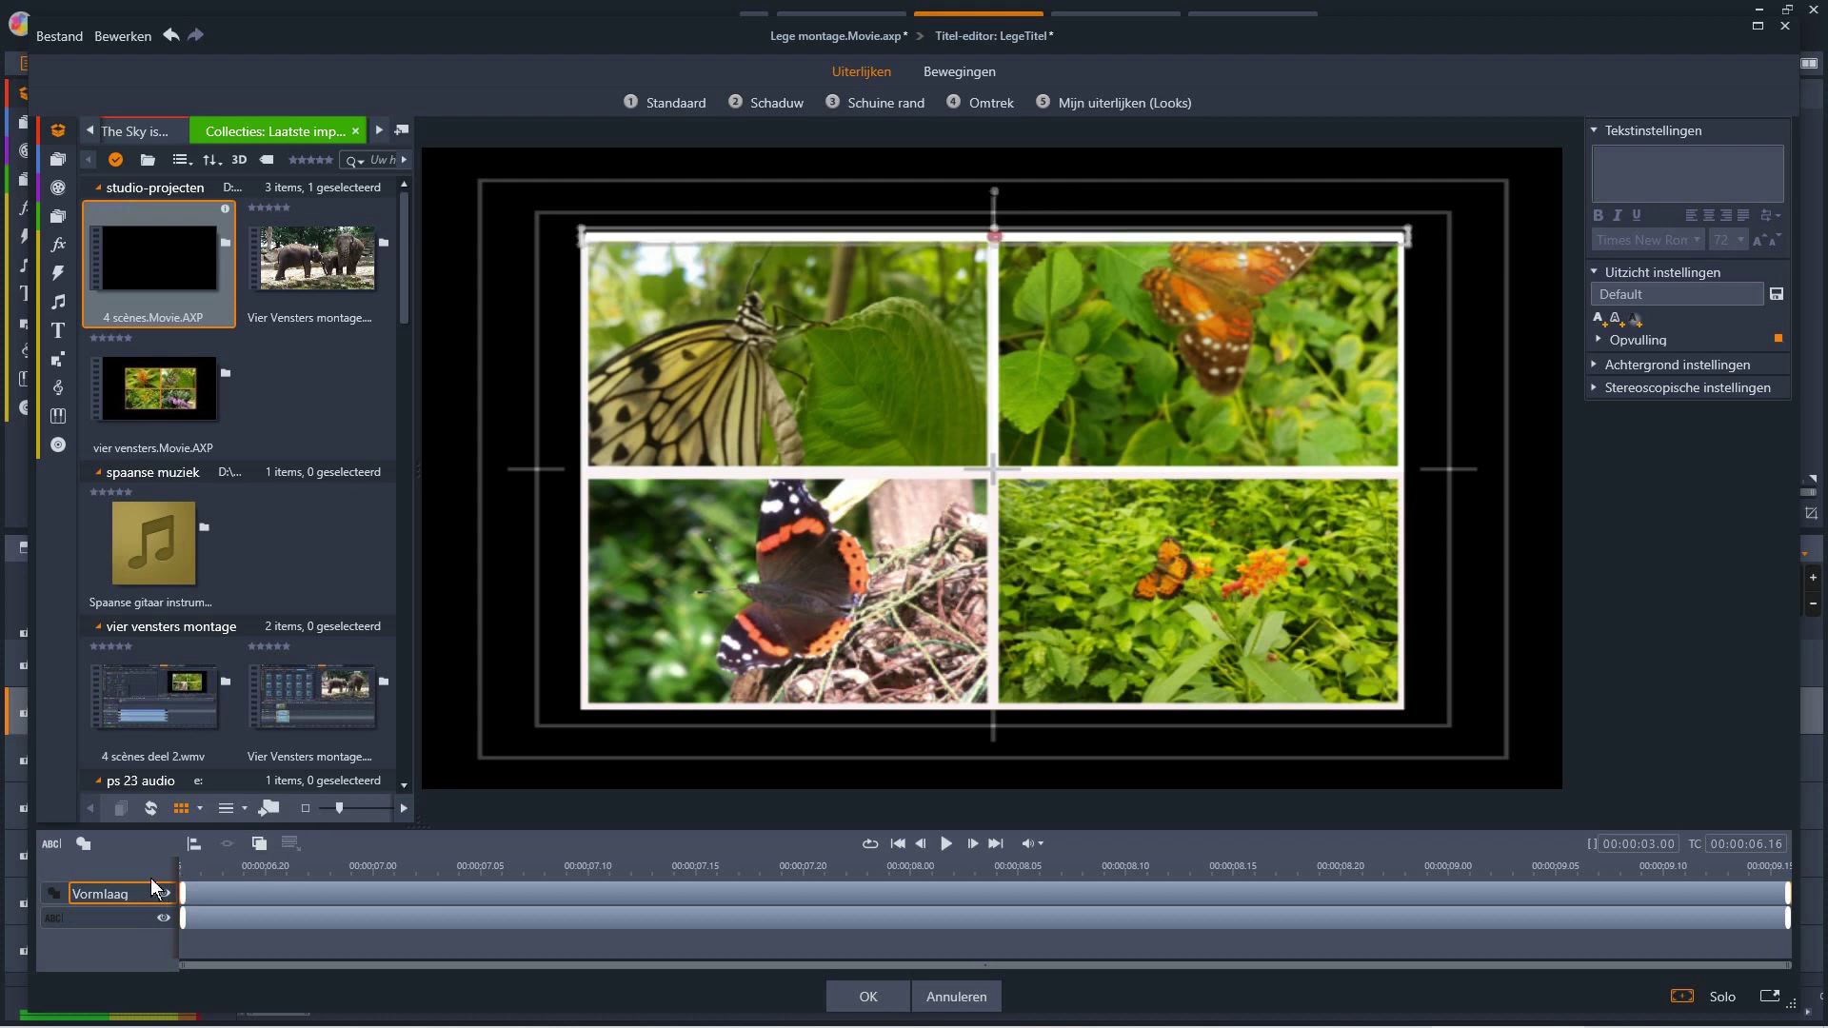
- Add a second rectangle and reshape it into a thin white bar spanning the full lower edge of the grid
{"action": "left_click", "coordinate": [84, 845]}
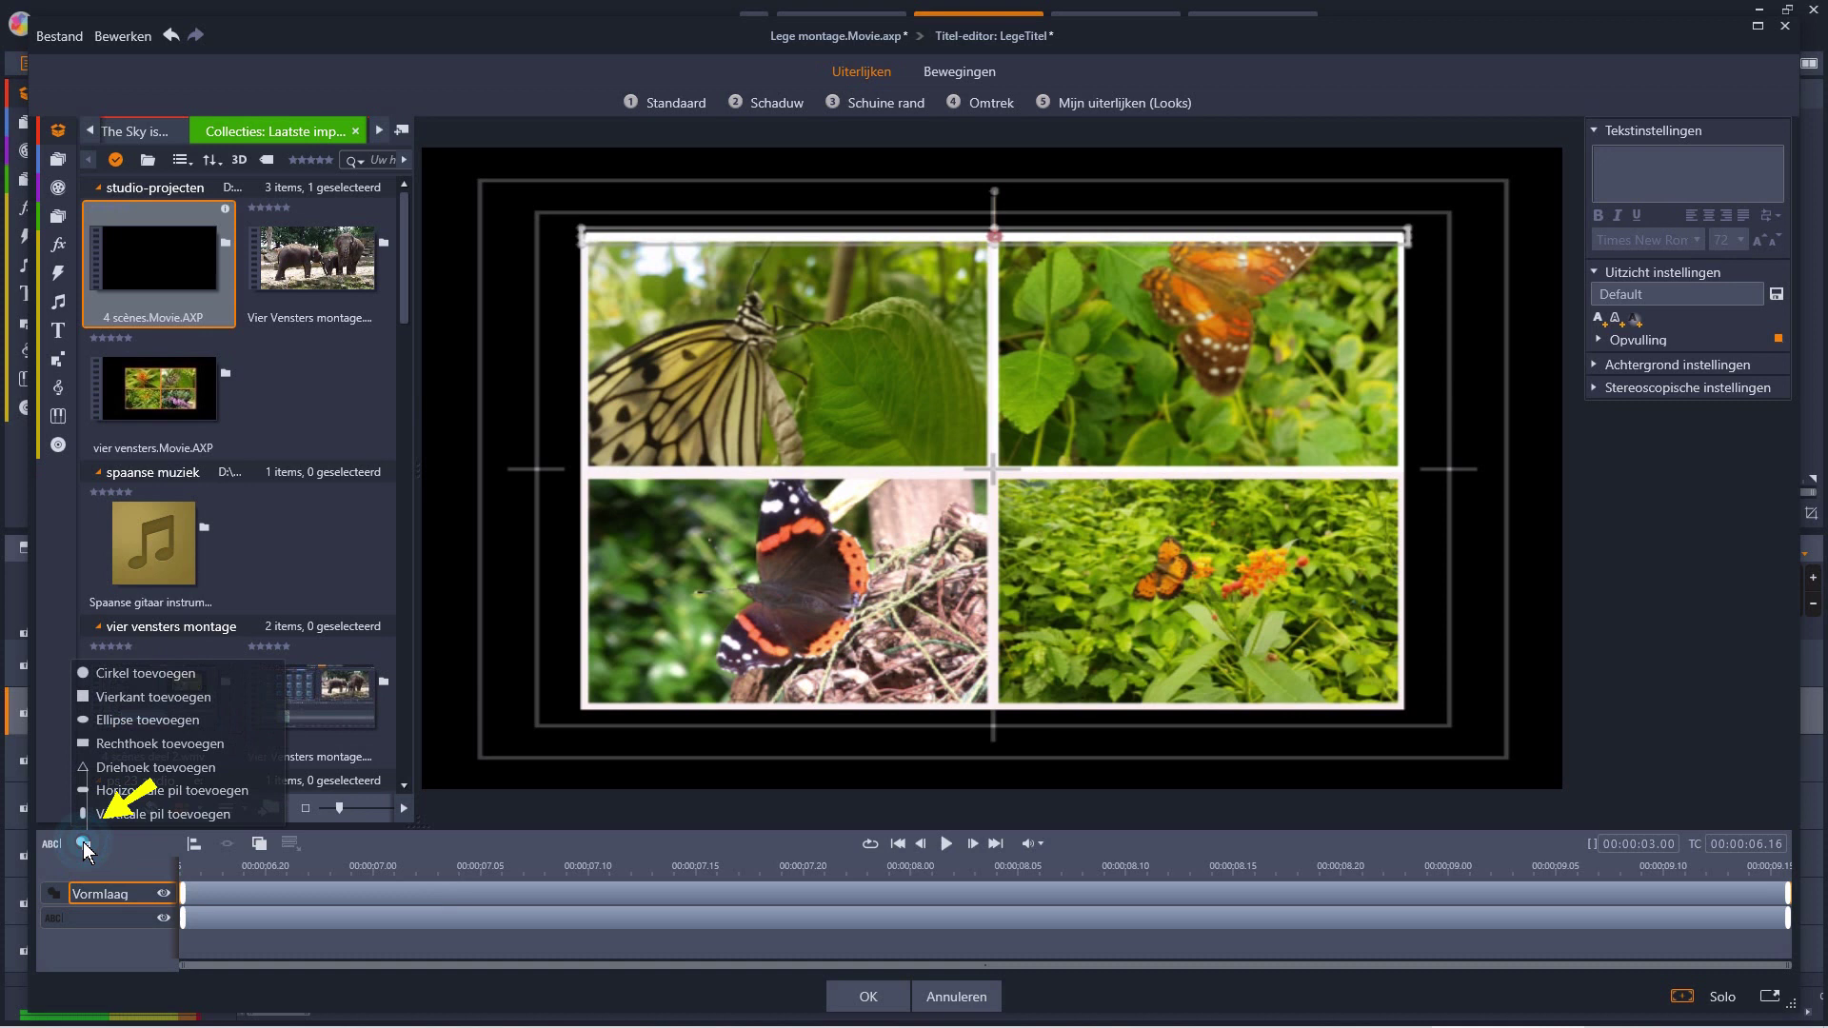
{"action": "left_click", "coordinate": [141, 747]}
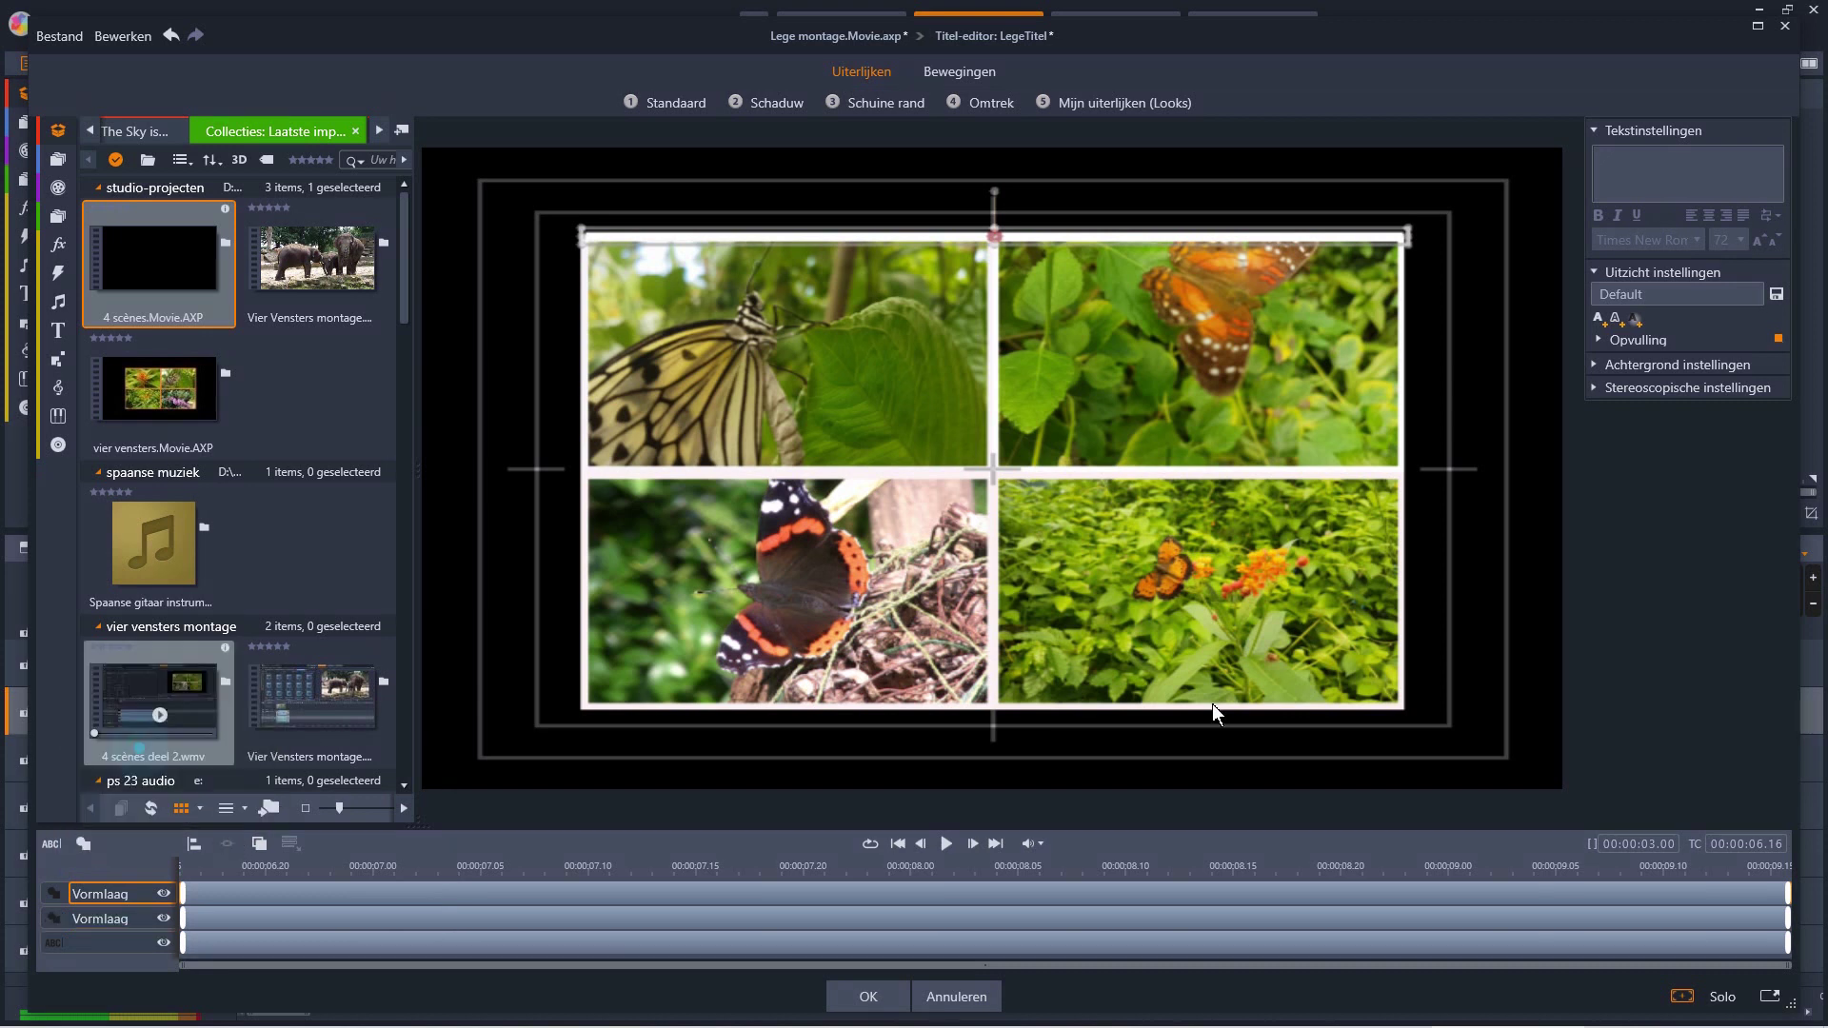
{"action": "left_click_drag", "start_coordinate": [994, 305], "coordinate": [1047, 696]}
{"action": "left_click", "coordinate": [1044, 707]}
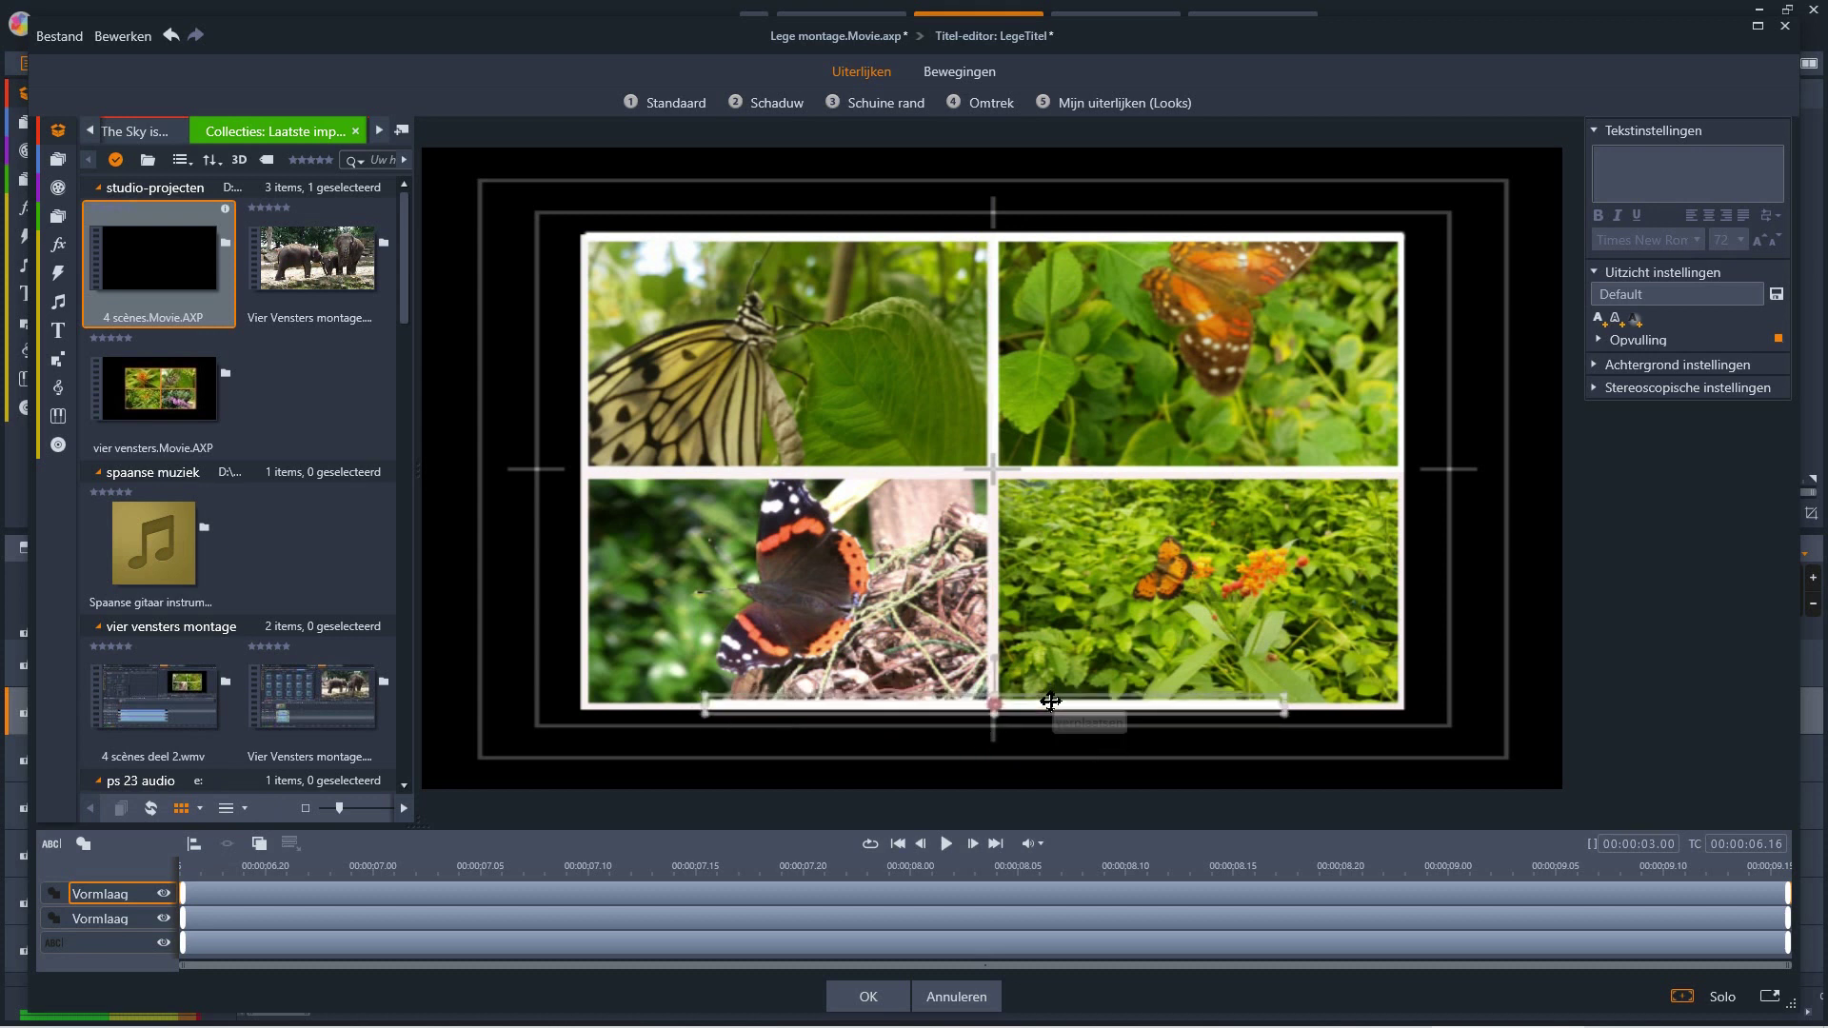
{"action": "left_click_drag", "start_coordinate": [700, 706], "coordinate": [571, 713]}
{"action": "left_click_drag", "start_coordinate": [1287, 707], "coordinate": [1407, 709]}
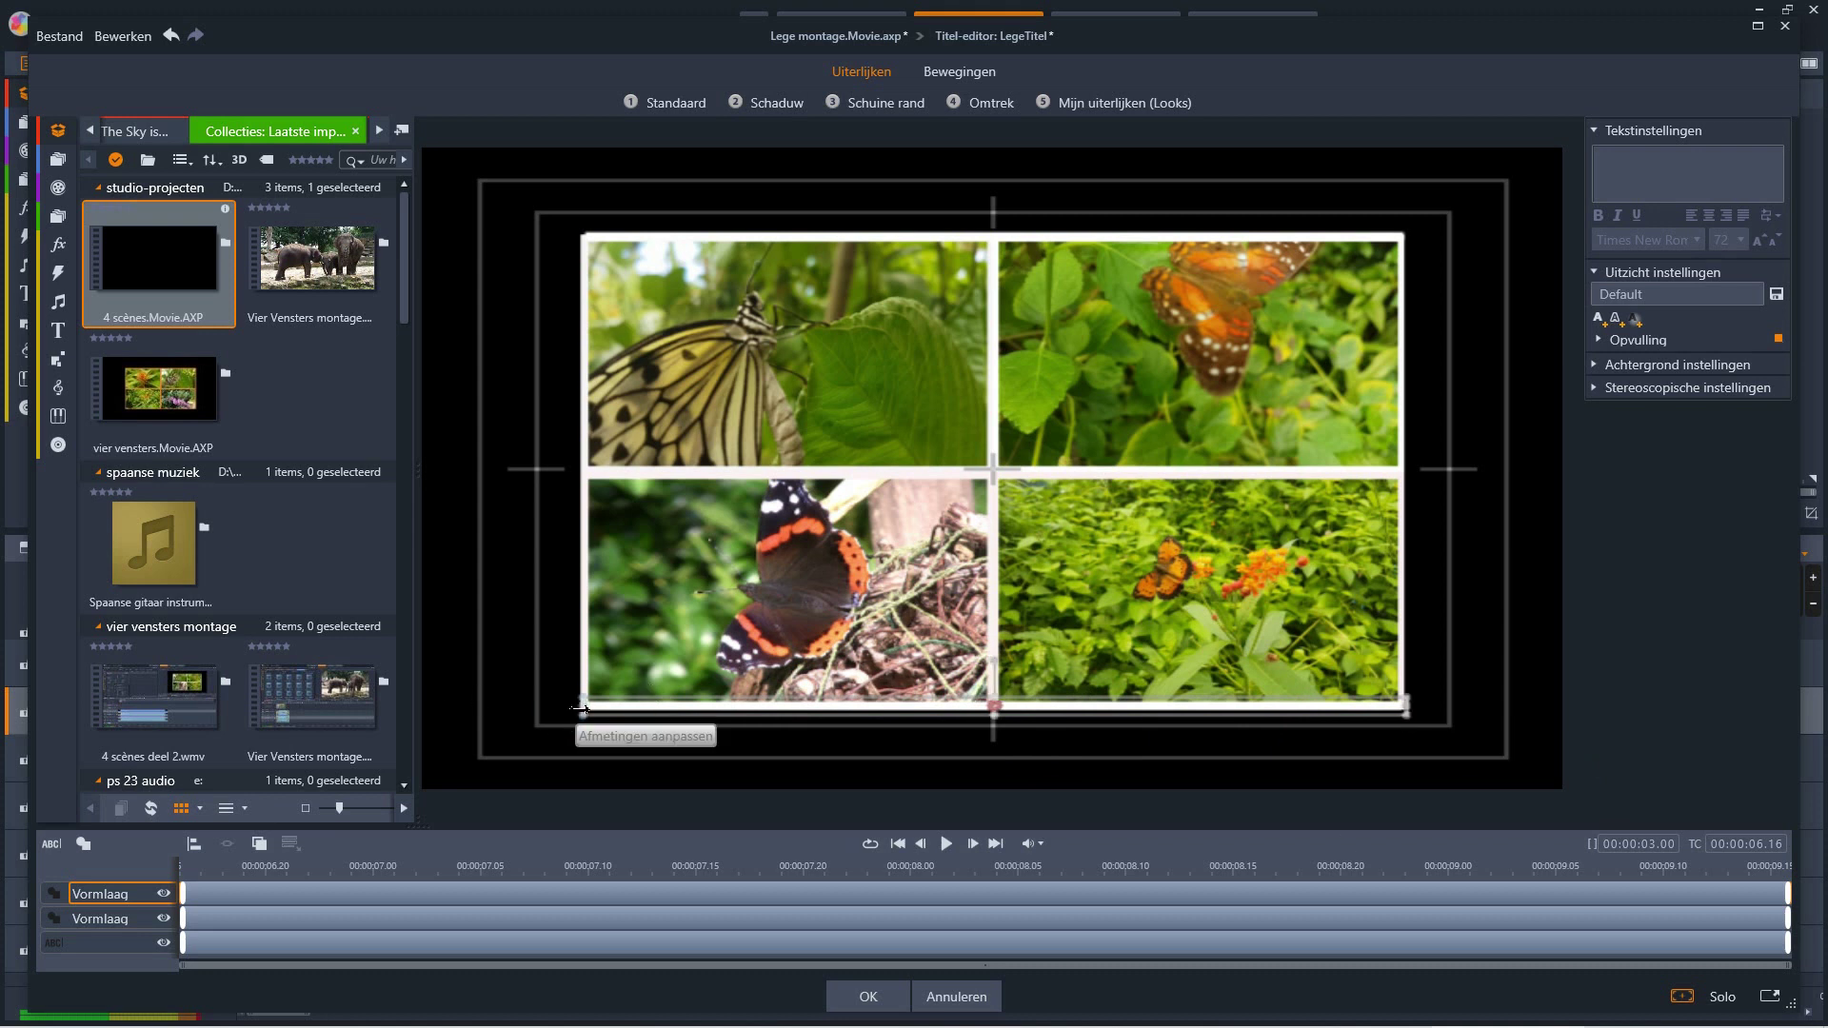
- Add a third rectangle and reshape it into a thin vertical bar covering the grid's full left edge
{"action": "left_click", "coordinate": [83, 844]}
{"action": "left_click", "coordinate": [153, 743]}
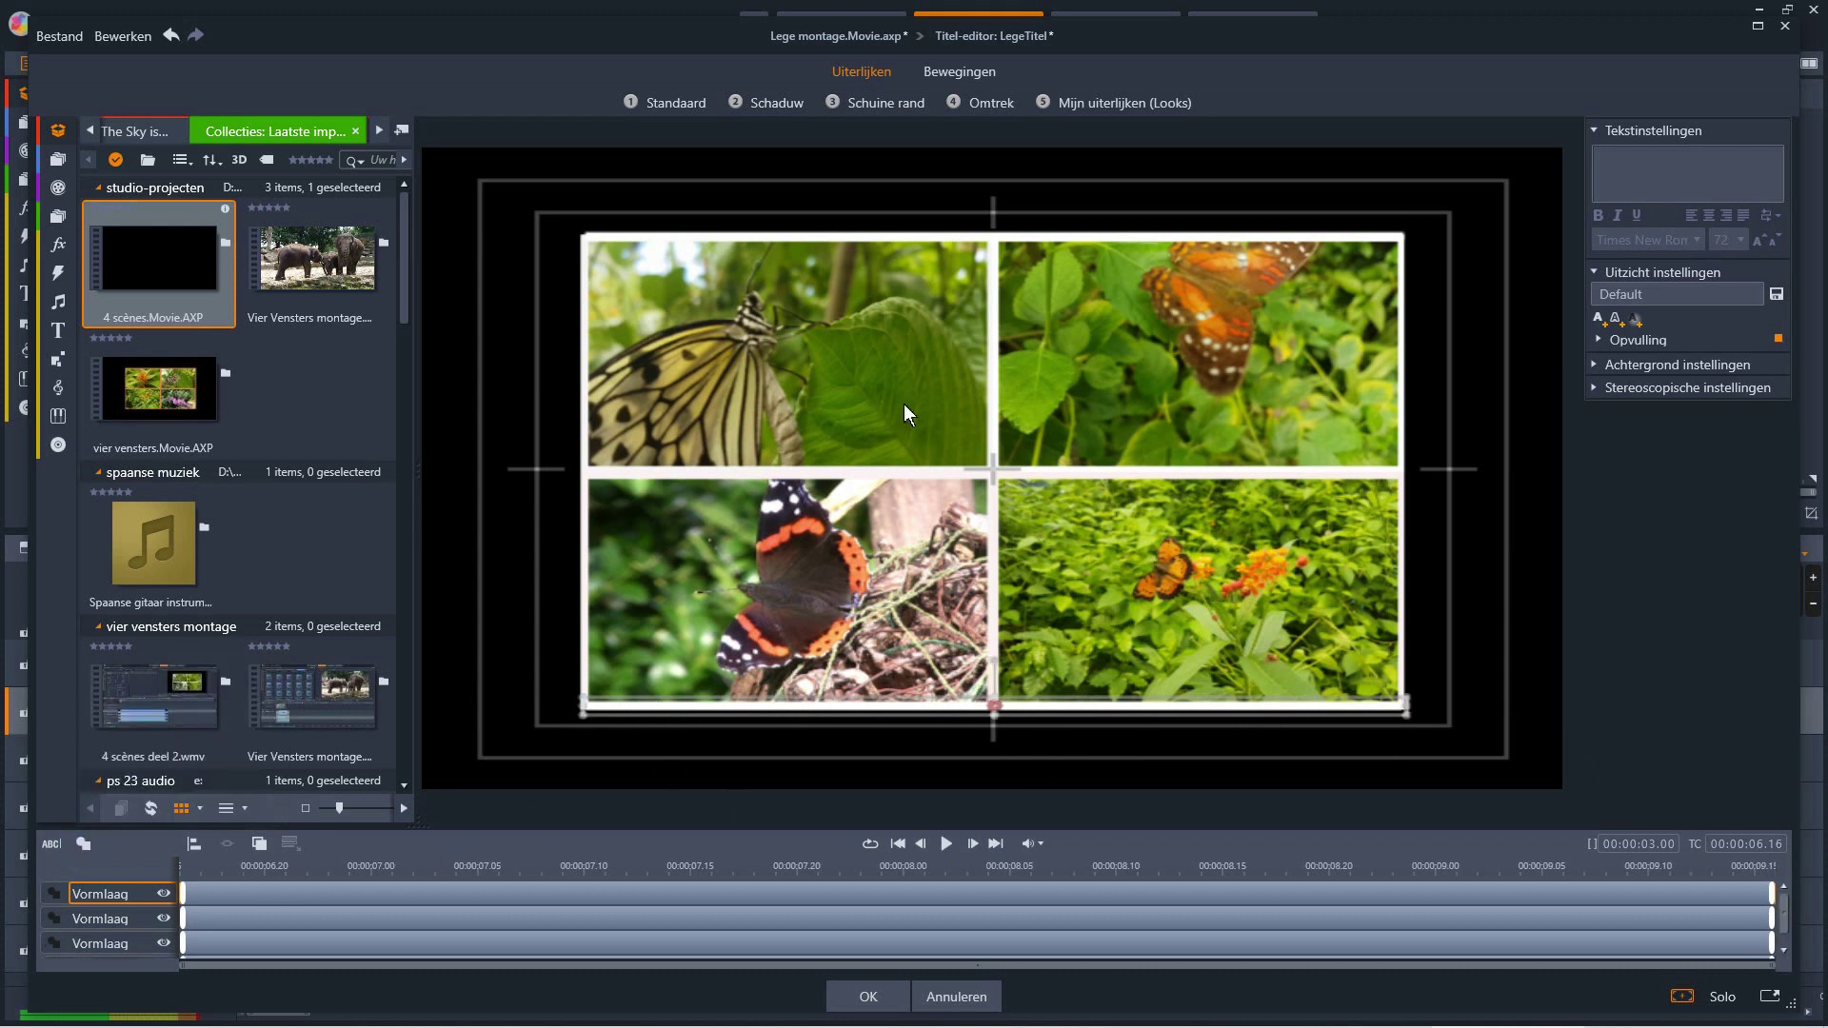
{"action": "left_click_drag", "start_coordinate": [1279, 473], "coordinate": [573, 396]}
{"action": "left_click_drag", "start_coordinate": [585, 563], "coordinate": [585, 713]}
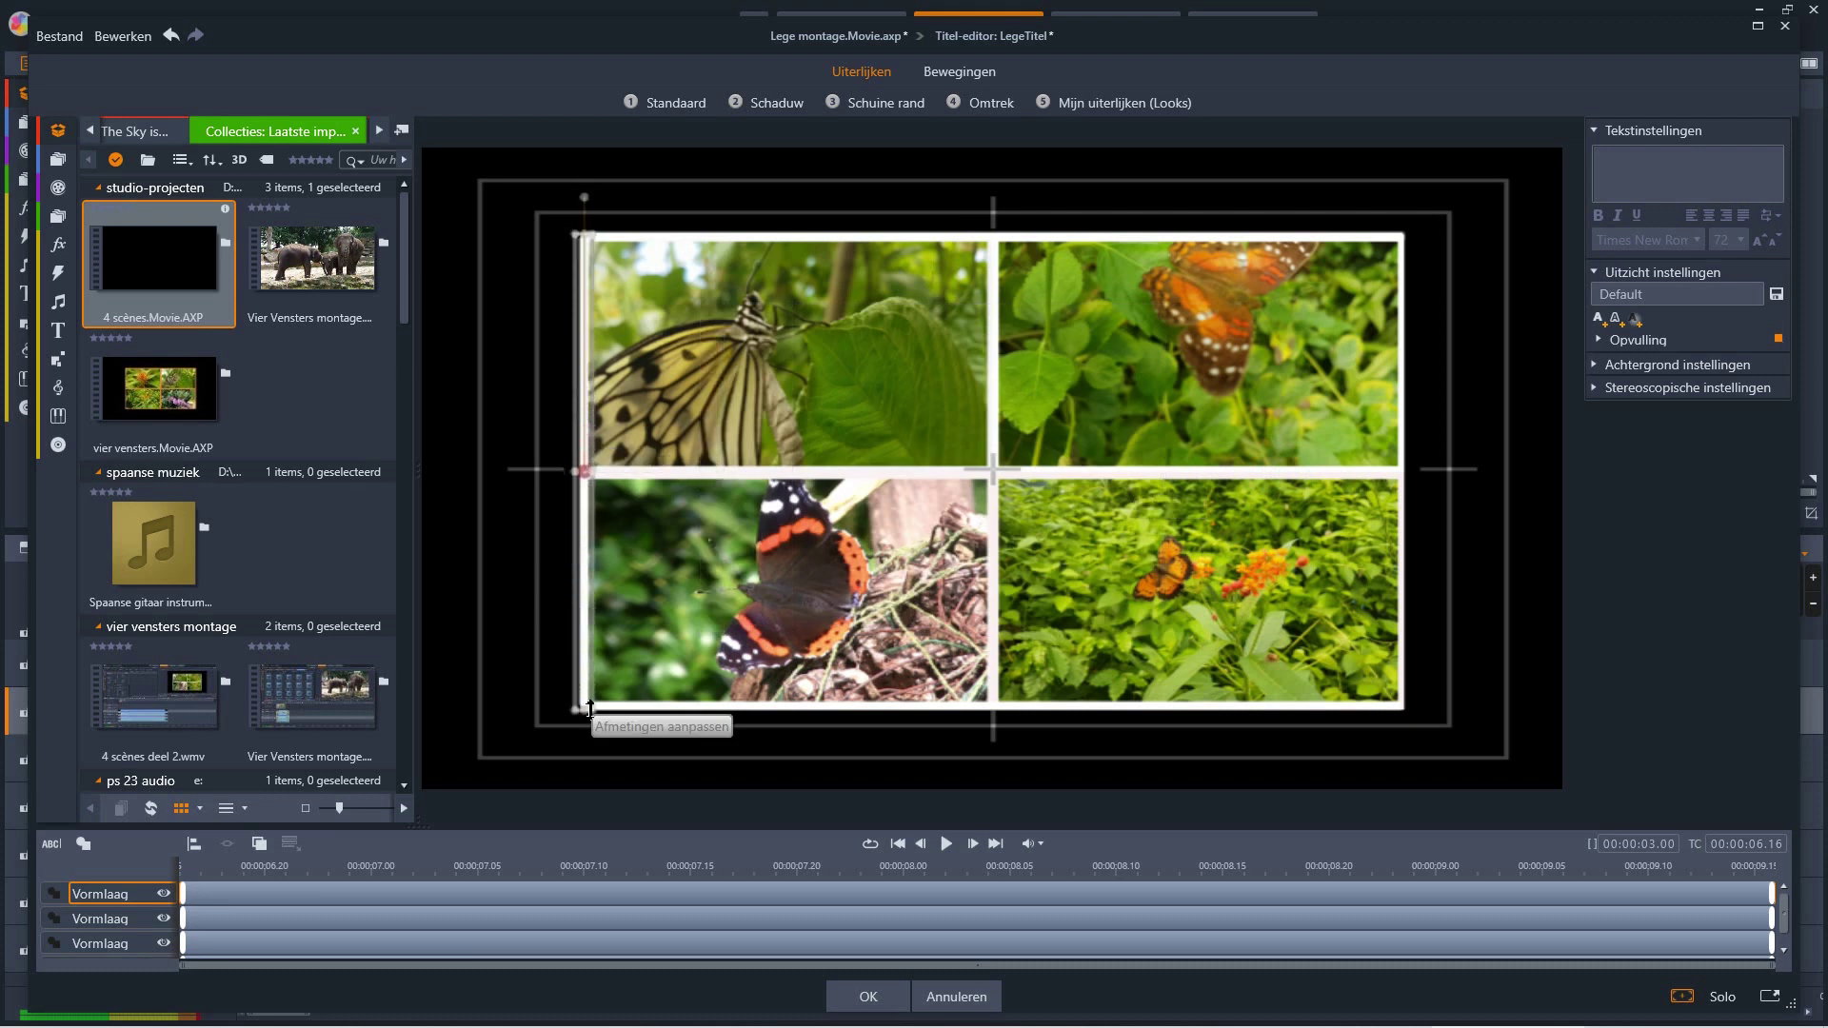
- Add a fourth rectangle, reshape it into a thin full-height bar and nudge it onto the grid's right edge
{"action": "left_click", "coordinate": [84, 845]}
{"action": "left_click_drag", "start_coordinate": [697, 465], "coordinate": [1428, 358]}
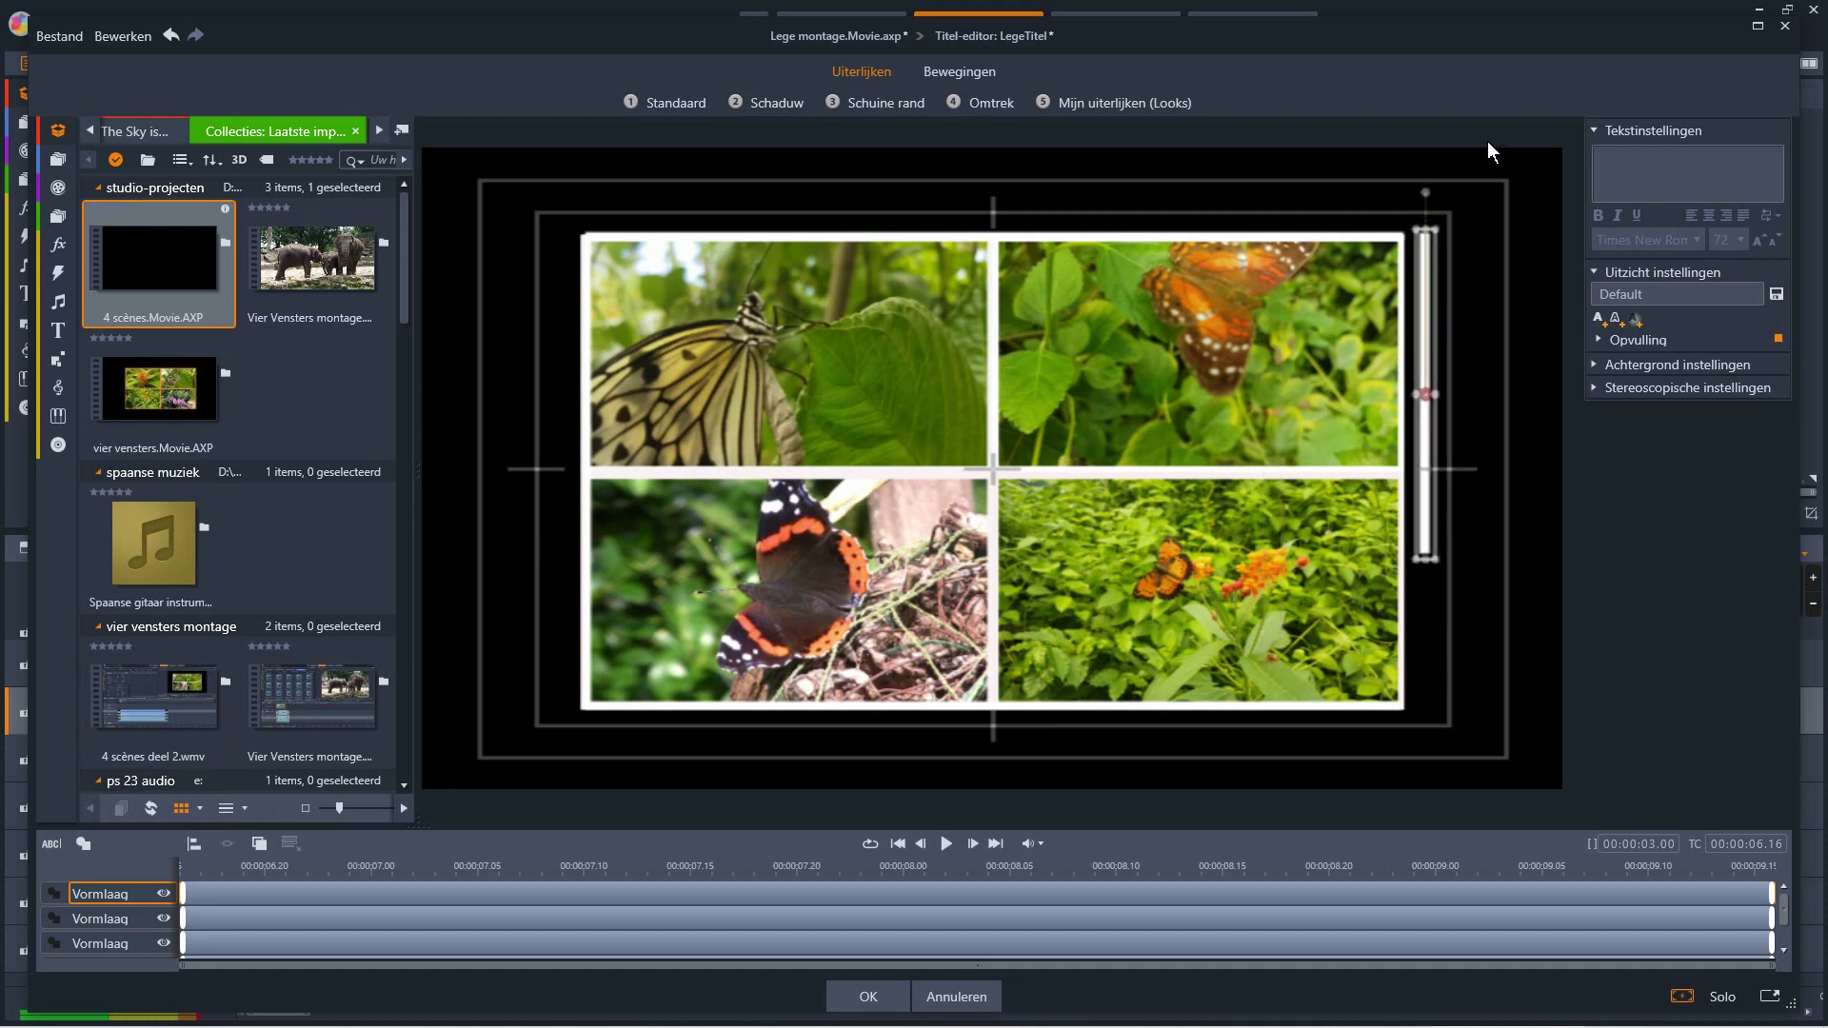
{"action": "left_click_drag", "start_coordinate": [1428, 562], "coordinate": [1435, 709]}
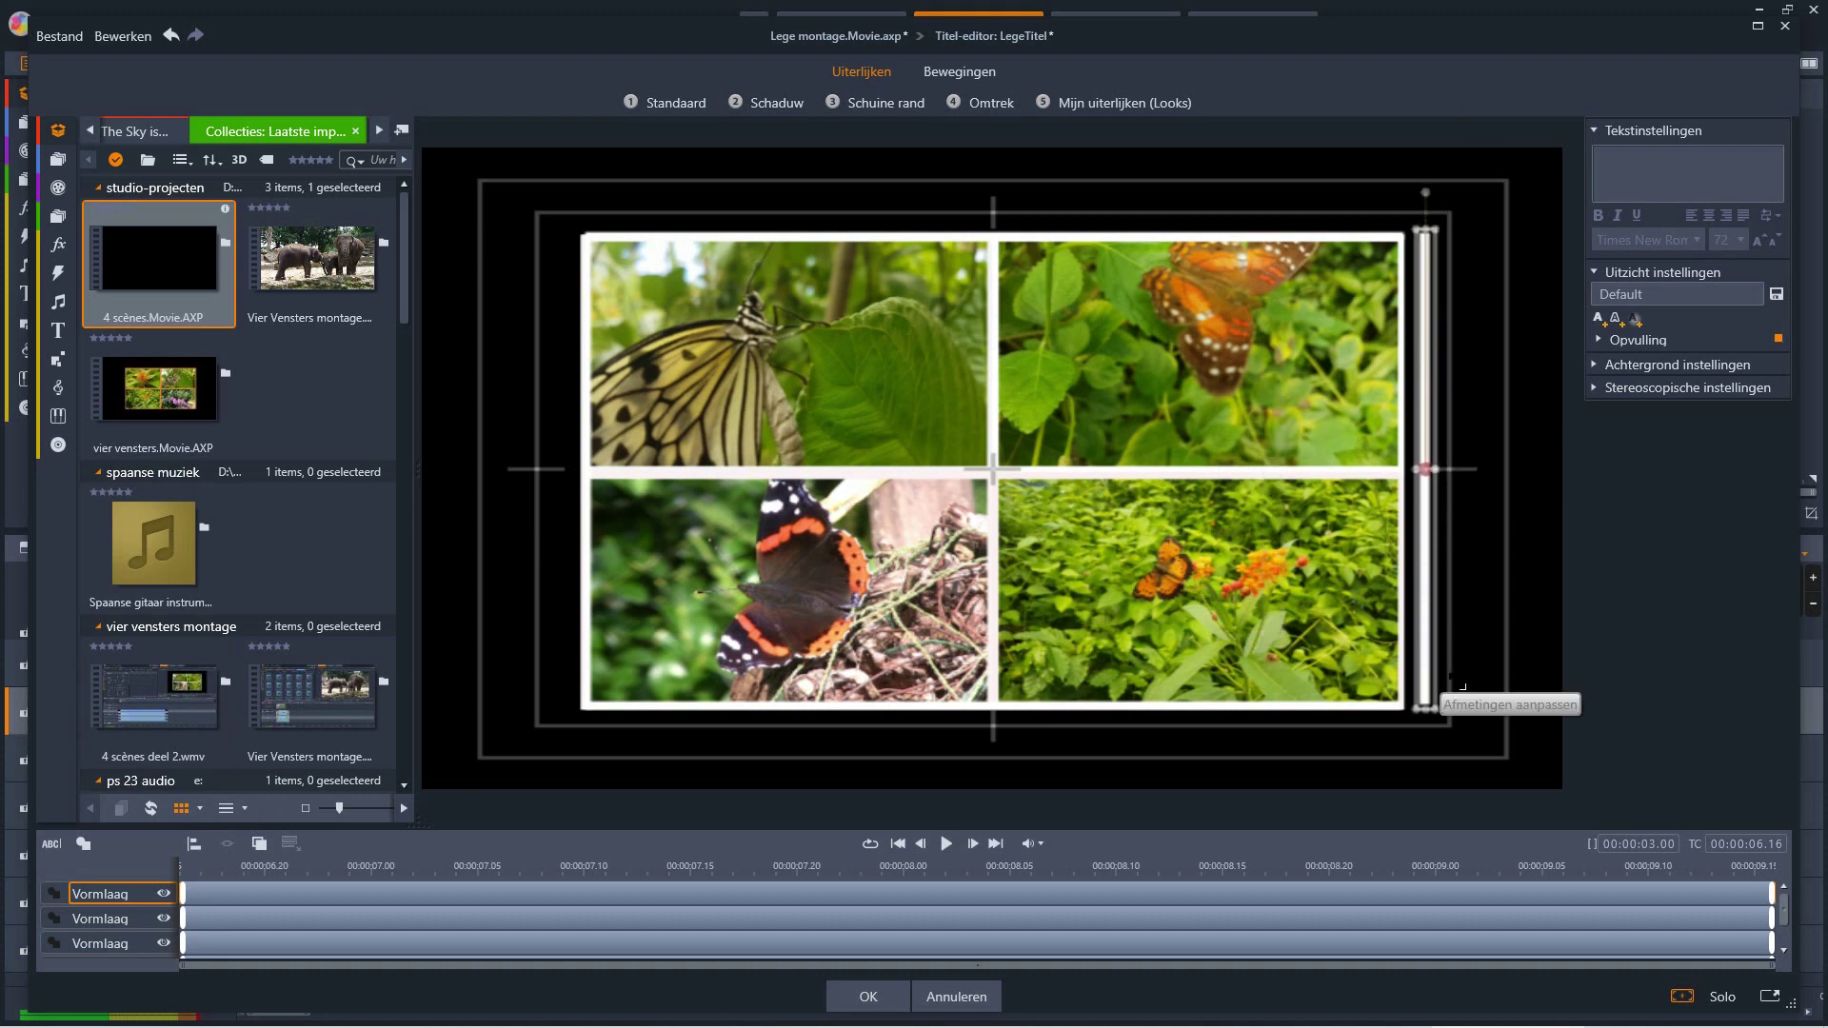
{"action": "left_click_drag", "start_coordinate": [1427, 481], "coordinate": [1424, 480]}
{"action": "key", "text": "Left"}
{"action": "key", "text": "Left"}
{"action": "key", "text": "Left"}
{"action": "key", "text": "Left"}
{"action": "key", "text": "Left"}
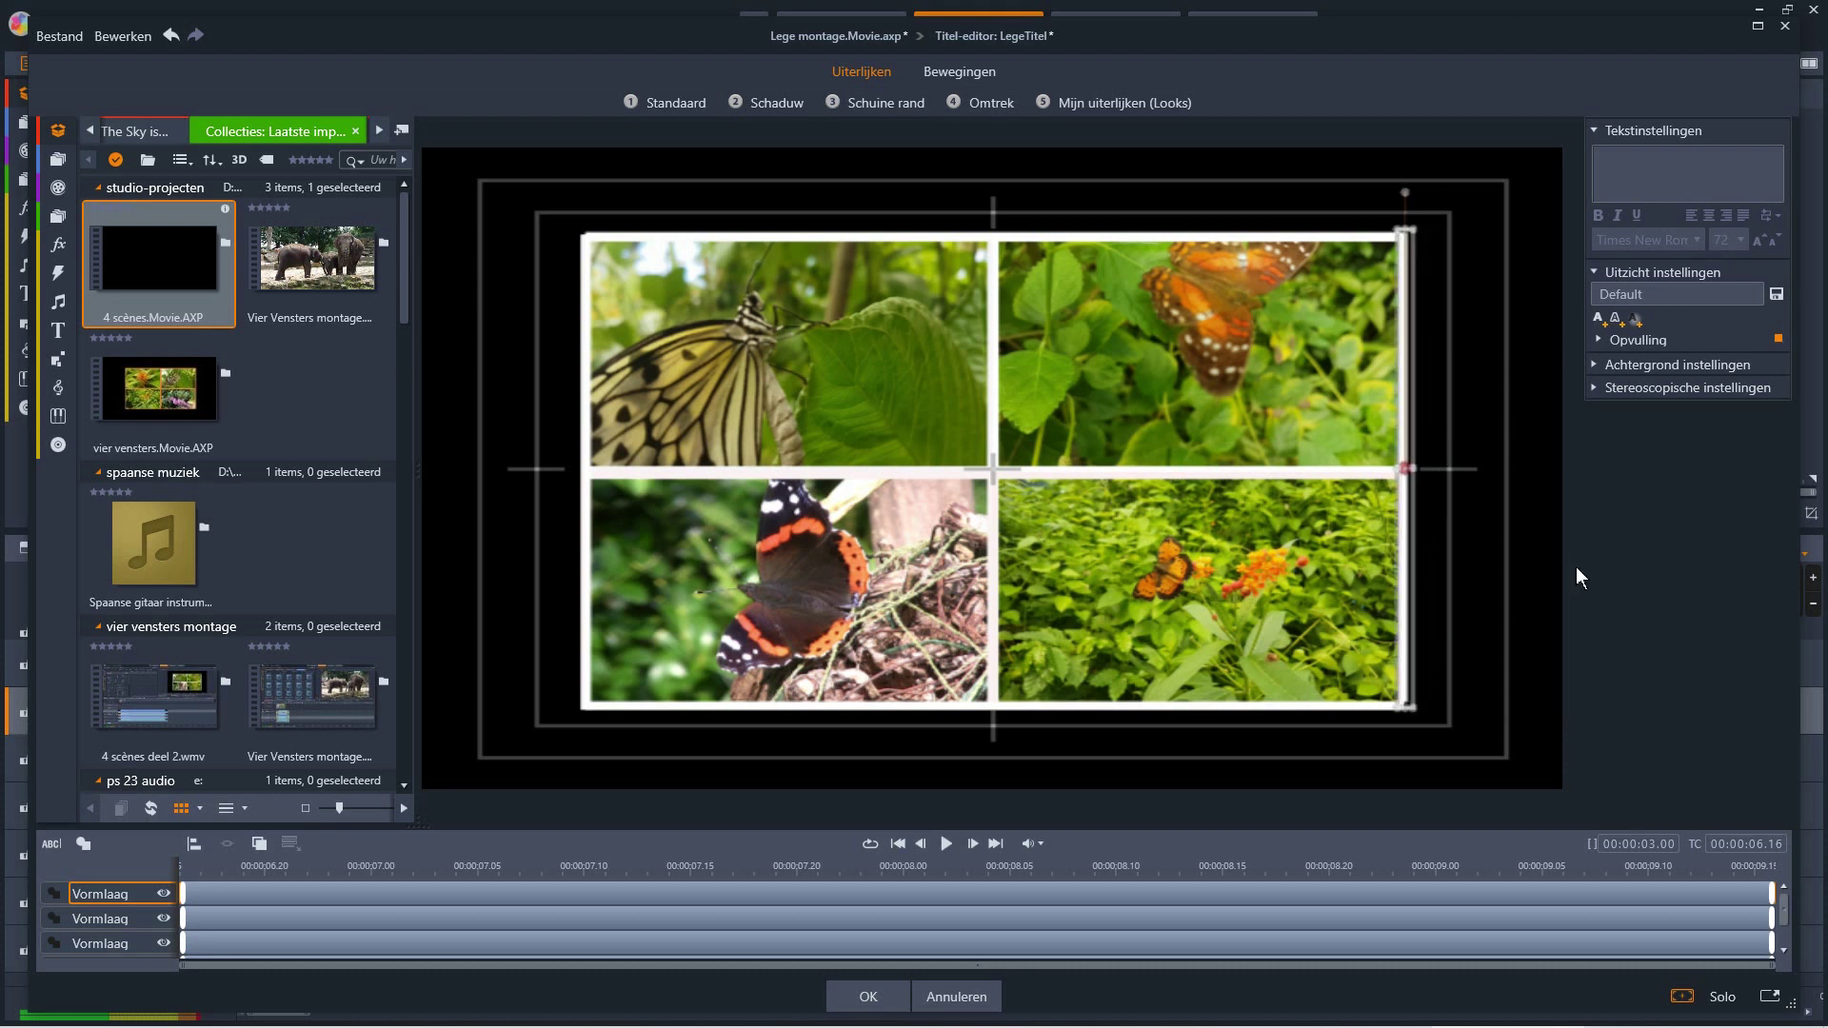
- Adjust the ends of the right and left vertical bars so they meet the horizontal bars cleanly at the corners
{"action": "left_click", "coordinate": [1514, 641]}
{"action": "left_click", "coordinate": [1421, 327]}
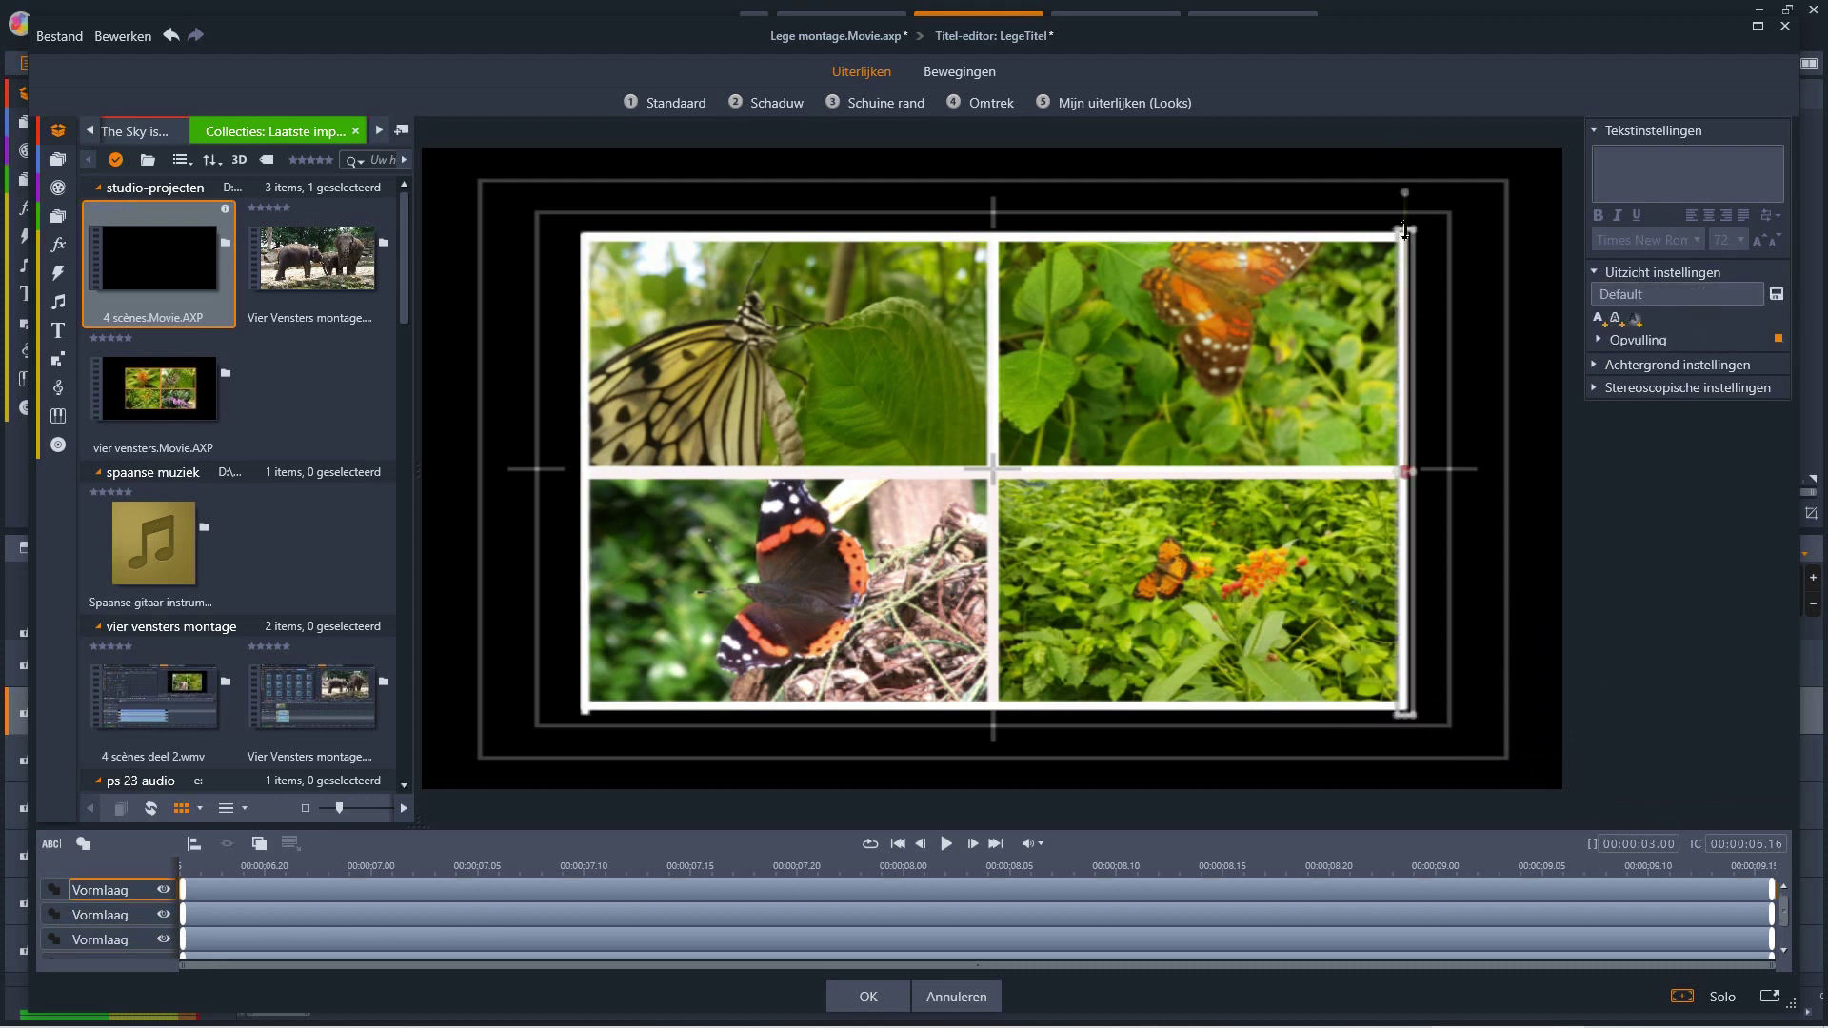
{"action": "left_click", "coordinate": [1481, 328]}
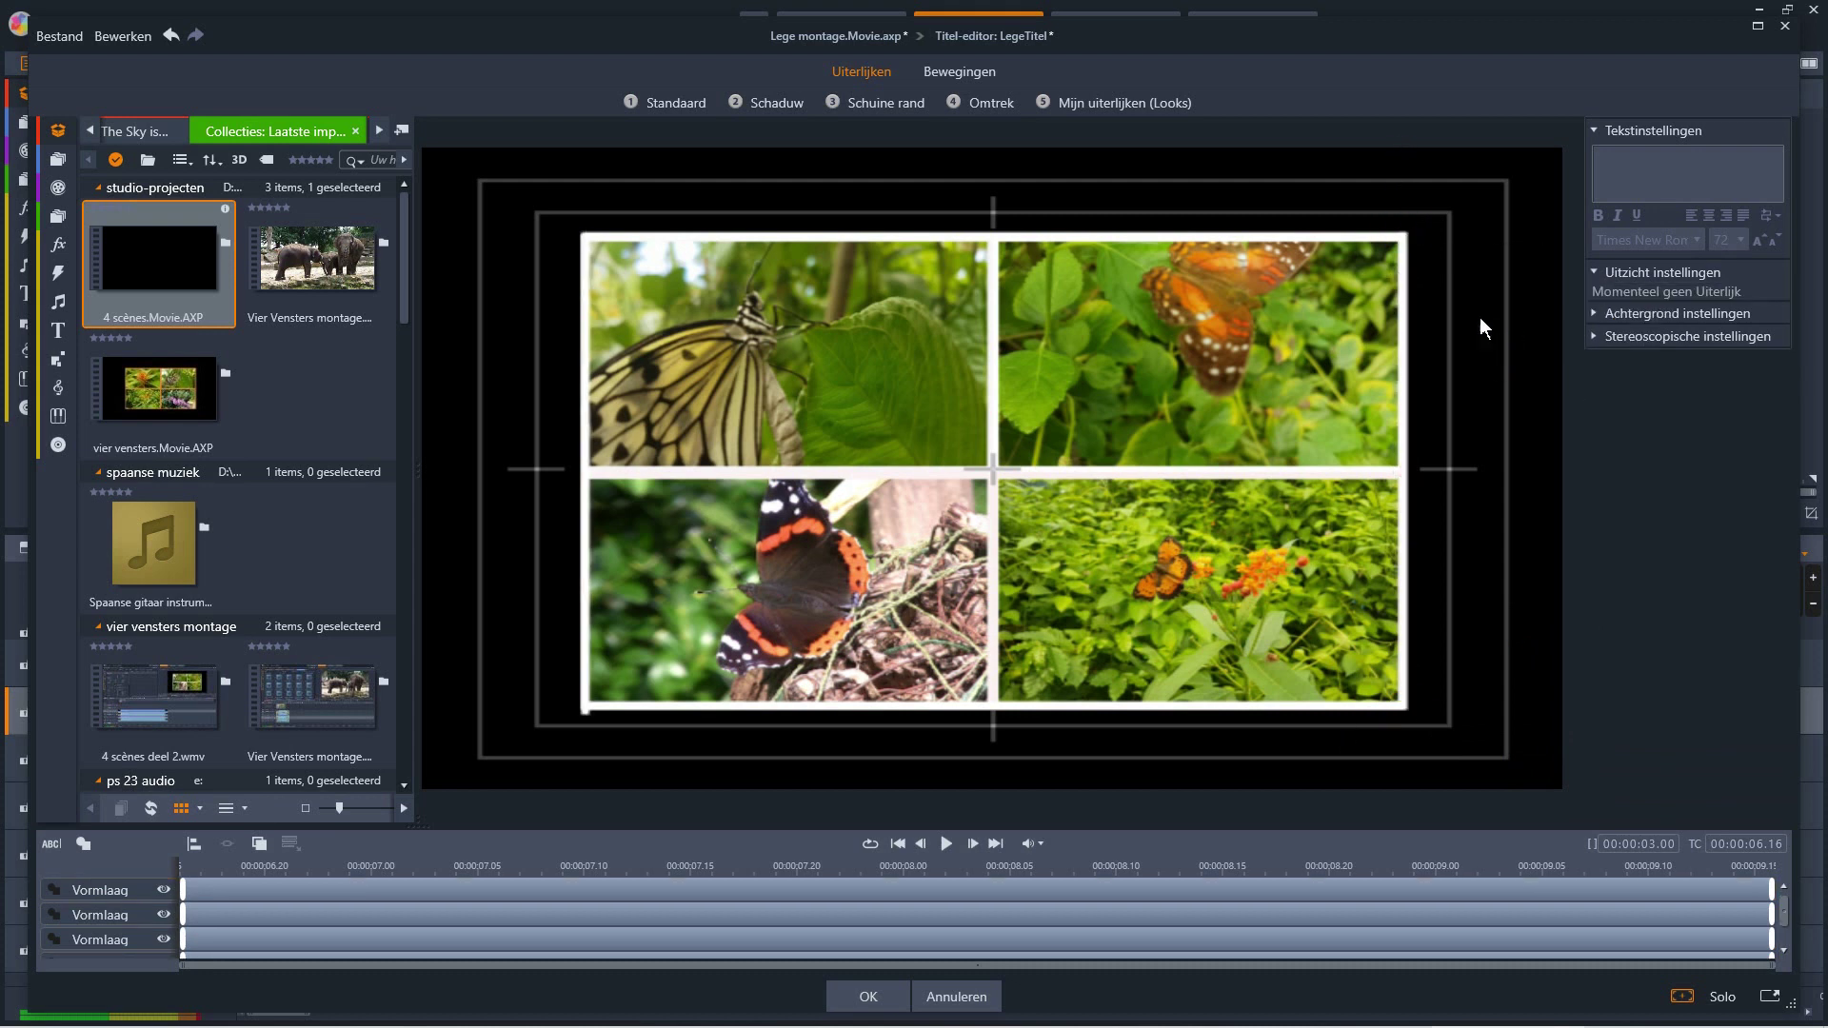
{"action": "left_click", "coordinate": [582, 693]}
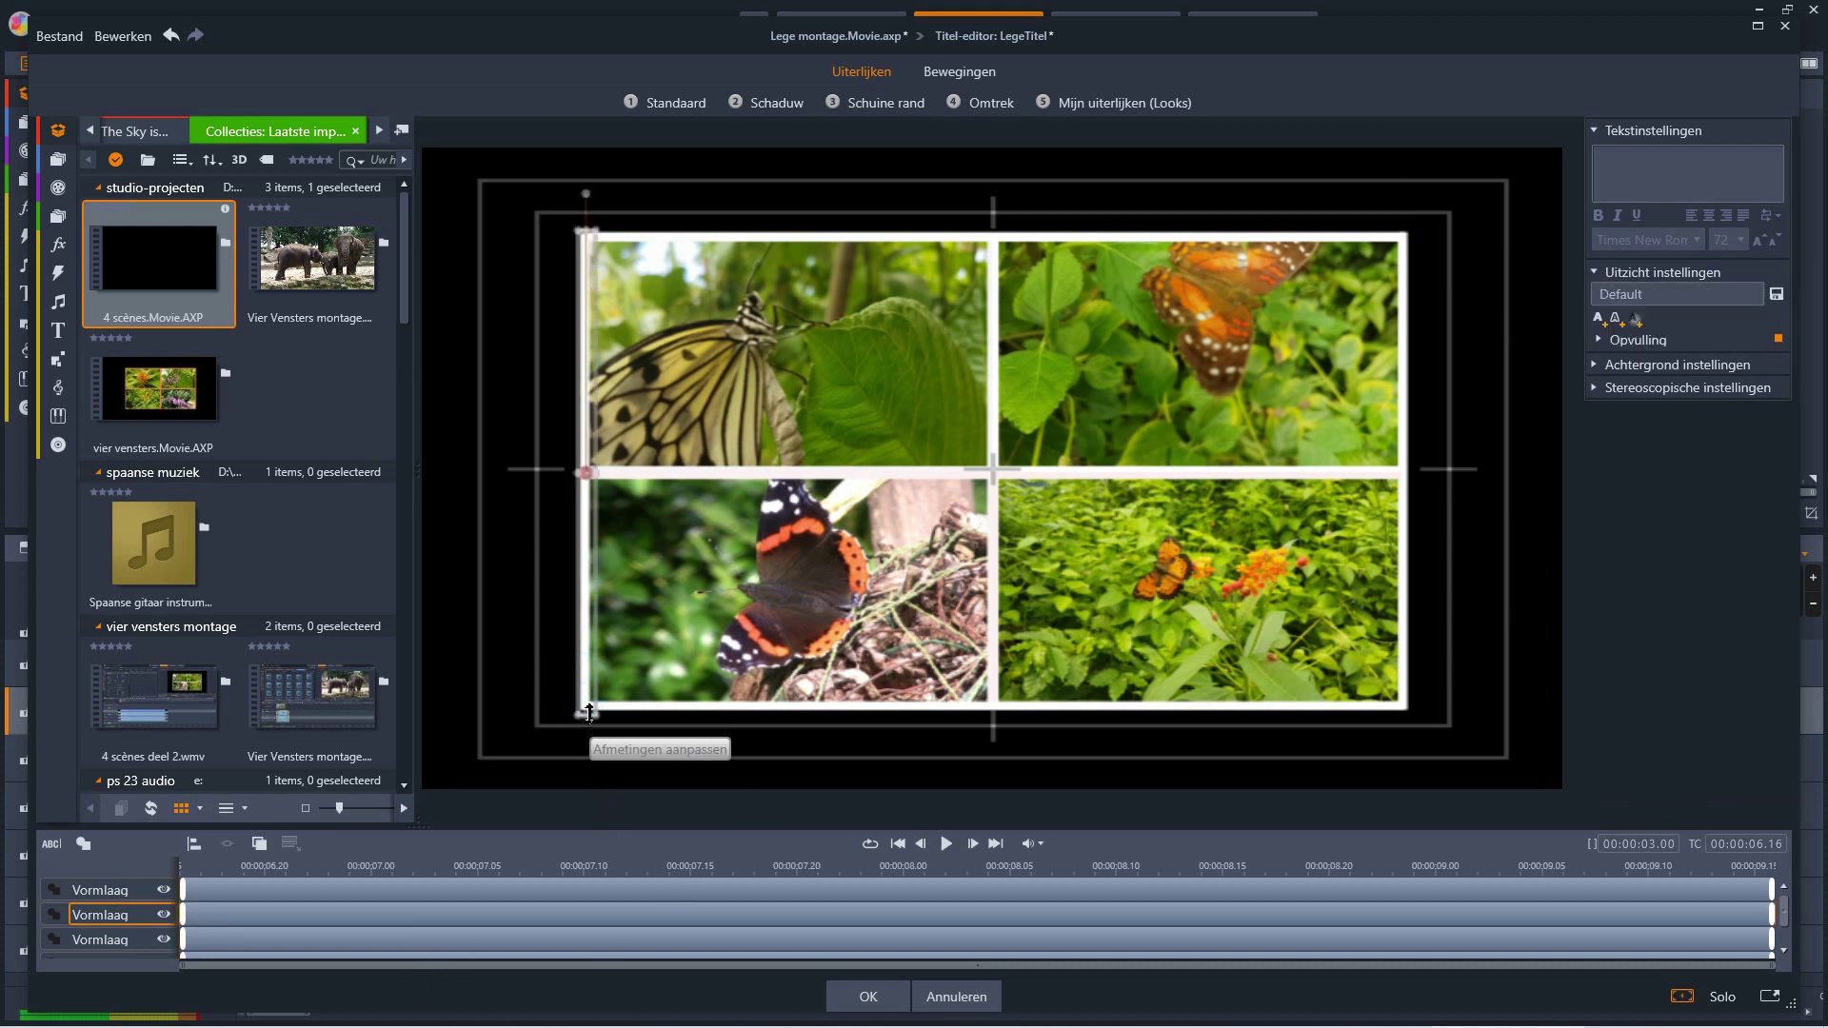
{"action": "left_click", "coordinate": [762, 774]}
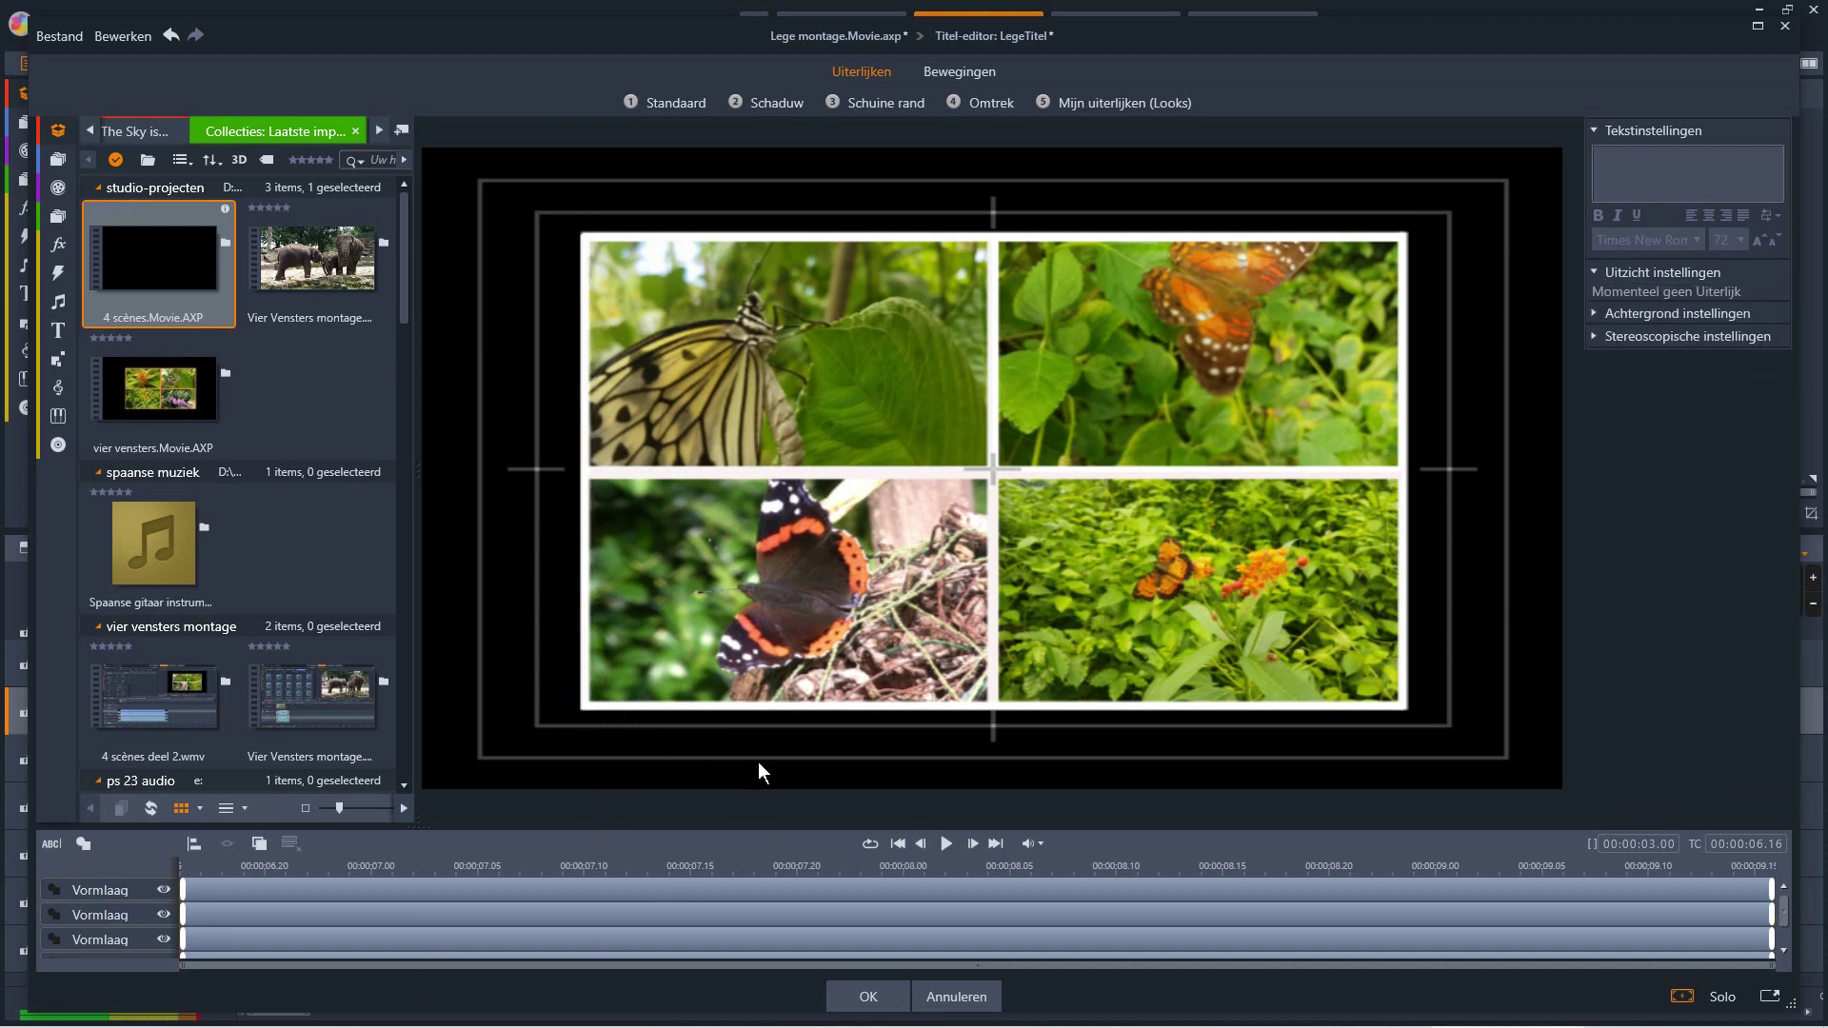
- Accept the border title and shorten its timeline clip to end at about 00:00:09.10
{"action": "left_click", "coordinate": [874, 996]}
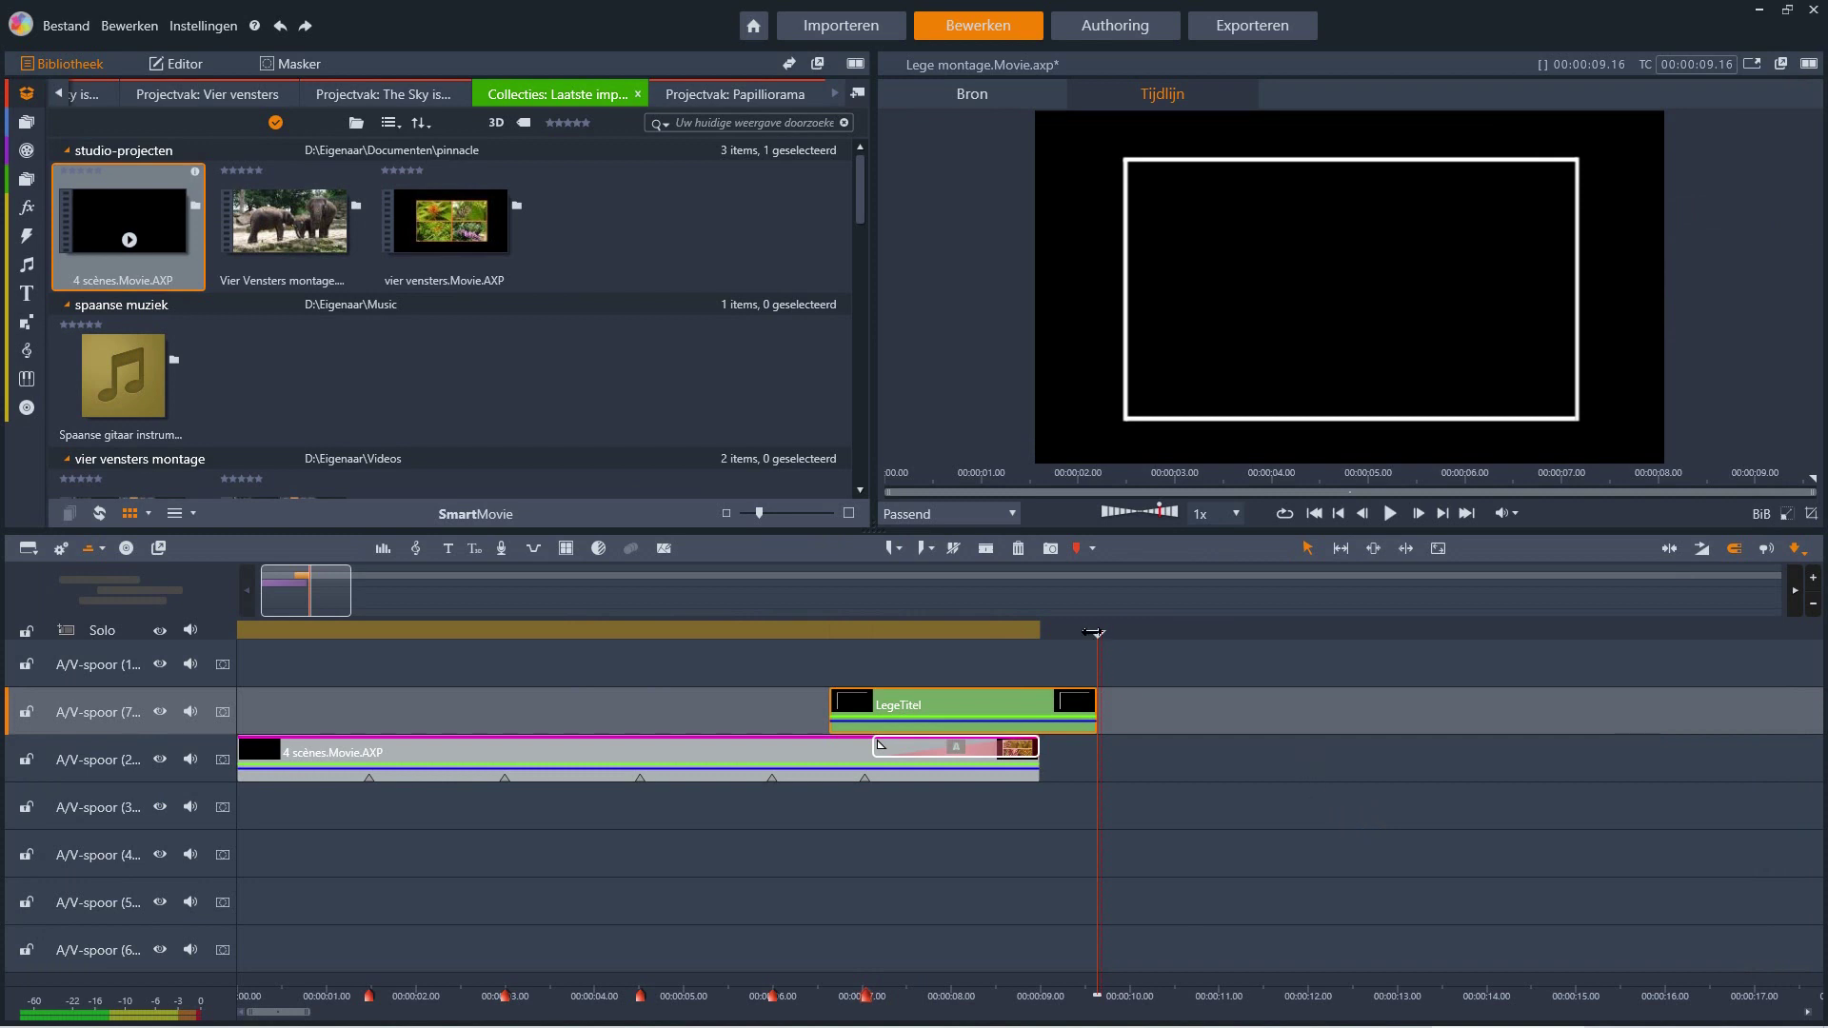
{"action": "mouse_move", "coordinate": [1094, 632]}
{"action": "left_mouse_down"}
{"action": "mouse_move", "coordinate": [777, 686]}
{"action": "mouse_move", "coordinate": [1031, 693]}
{"action": "mouse_move", "coordinate": [1080, 726]}
{"action": "left_mouse_up"}
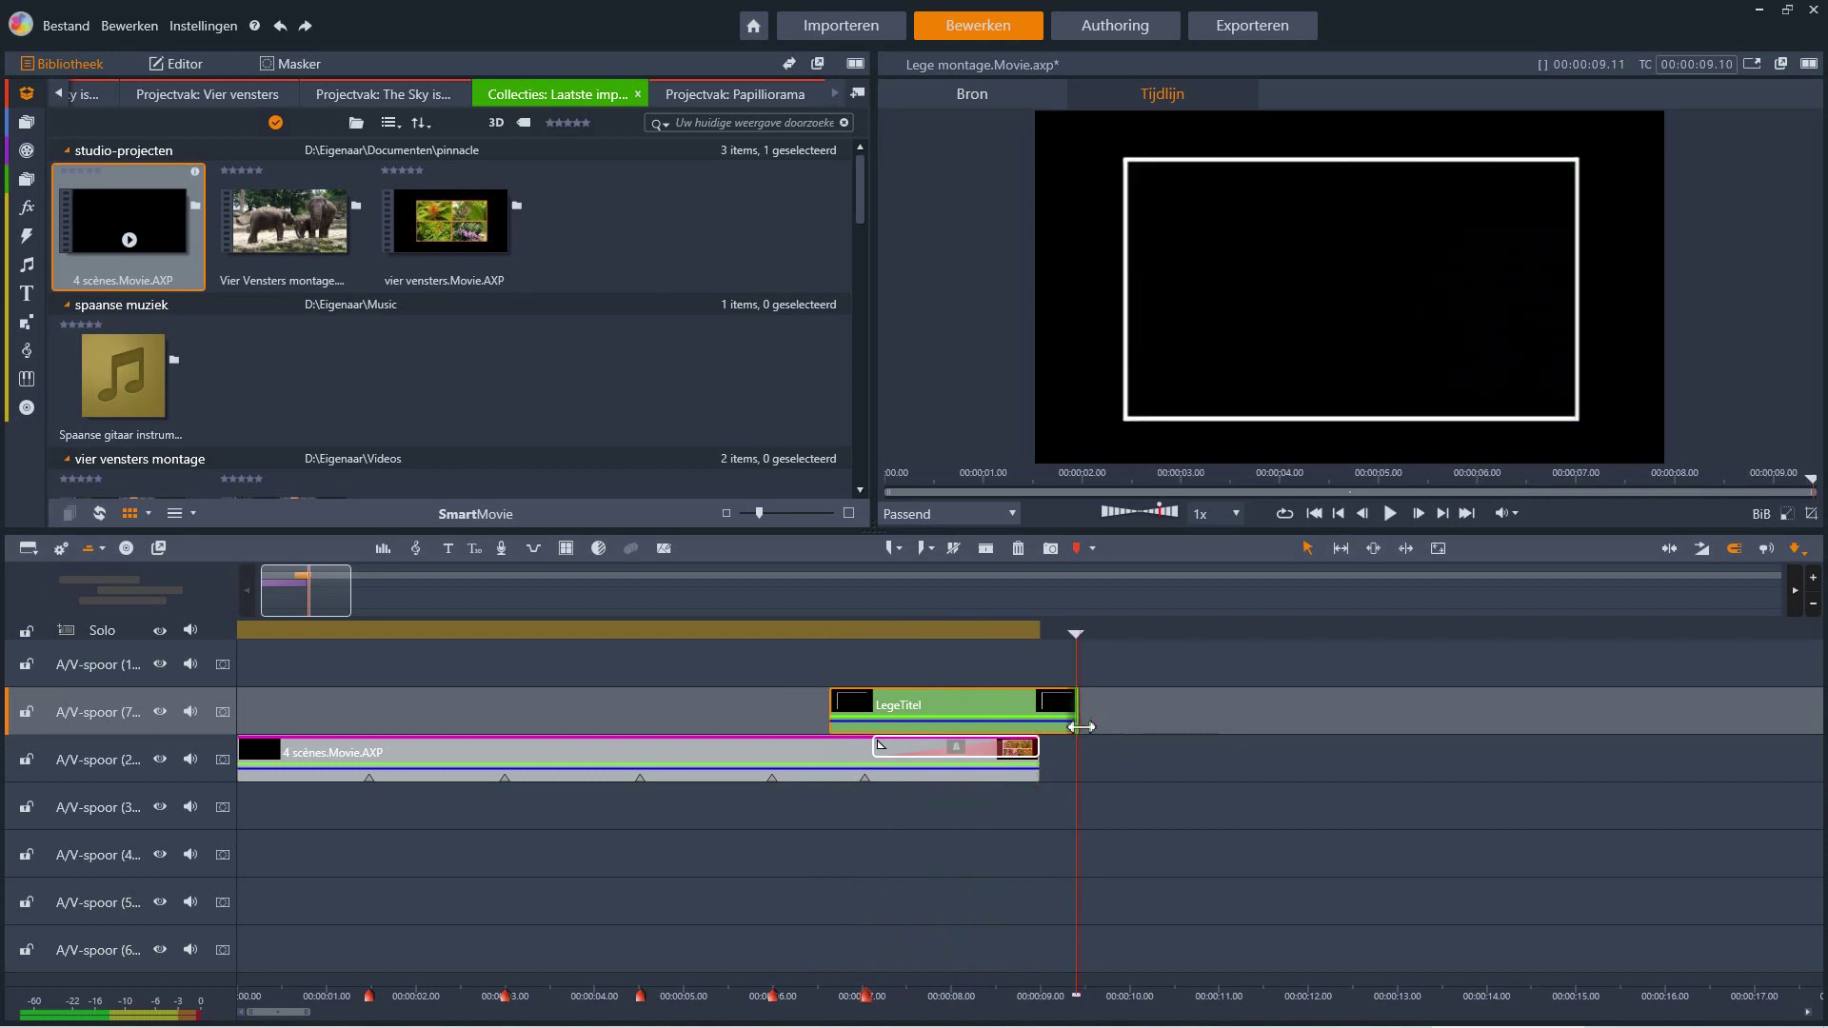
- Keyframe the border title at 00:00:09.00 and enlarge its horizontal and vertical size to about 144.3 at 00:00:09.10
{"action": "left_click_drag", "start_coordinate": [1074, 635], "coordinate": [1025, 674]}
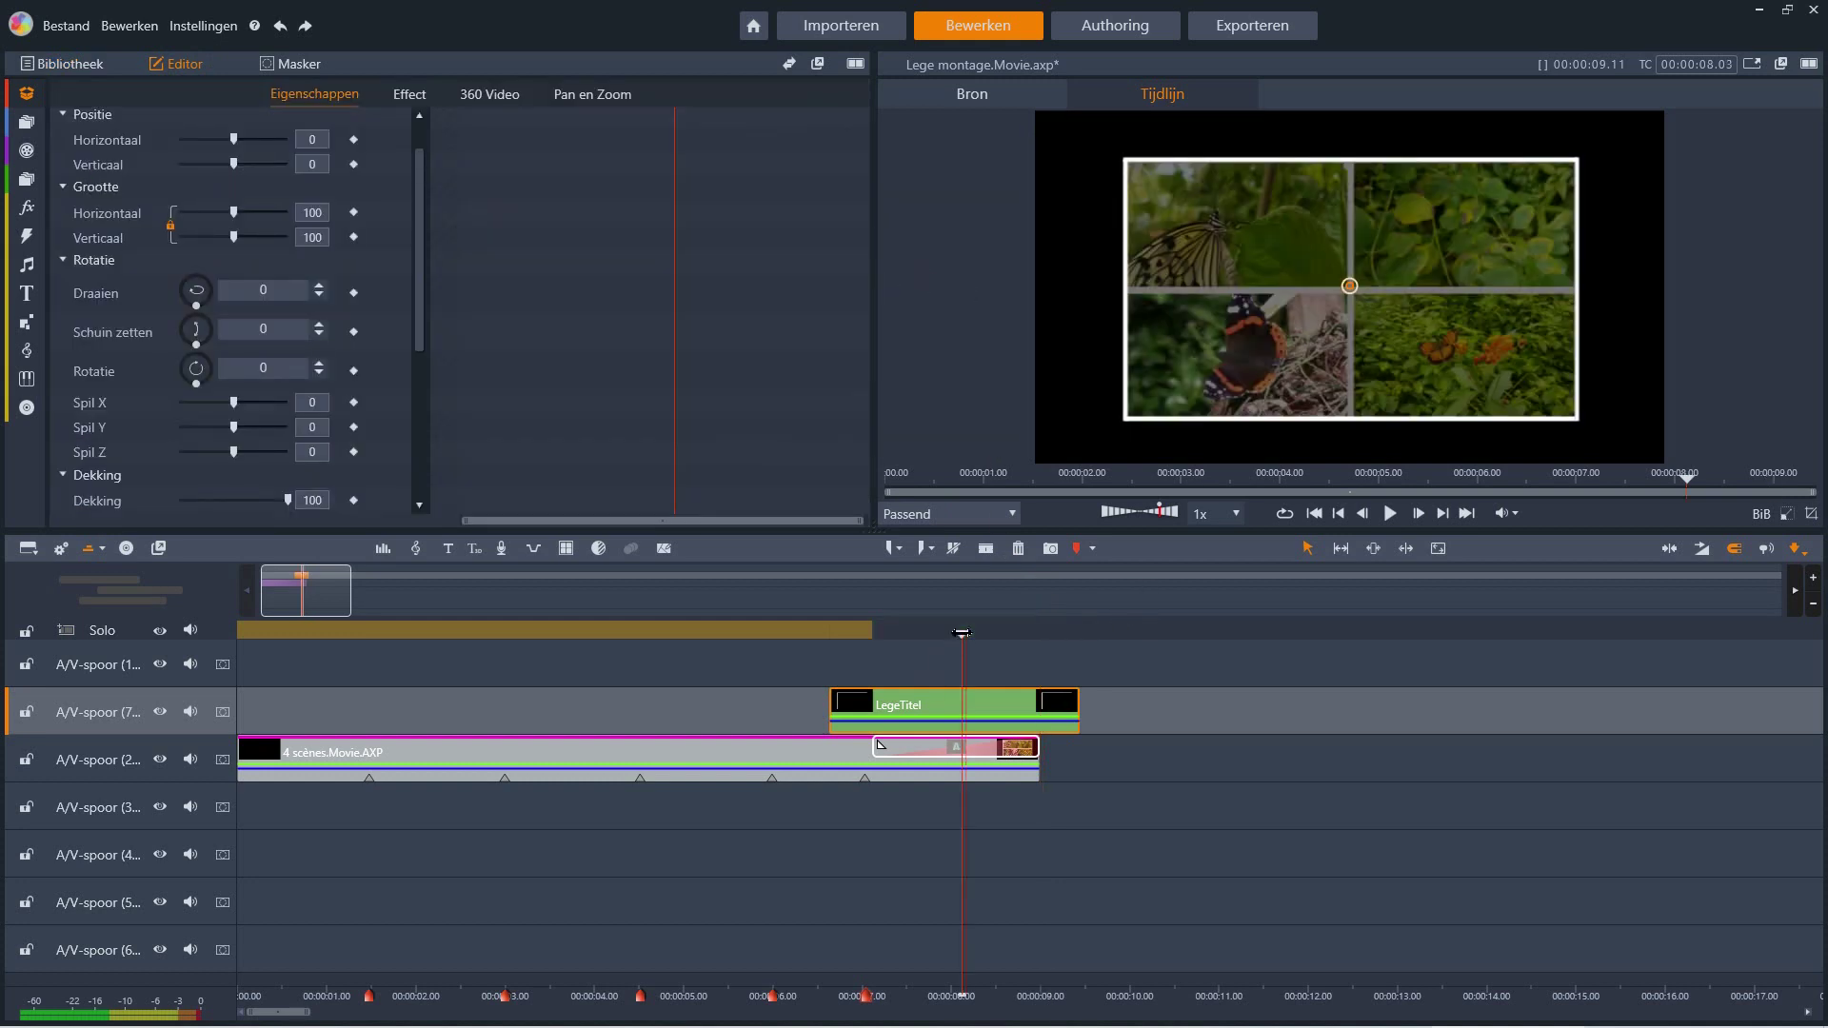
{"action": "left_click_drag", "start_coordinate": [962, 632], "coordinate": [1041, 636]}
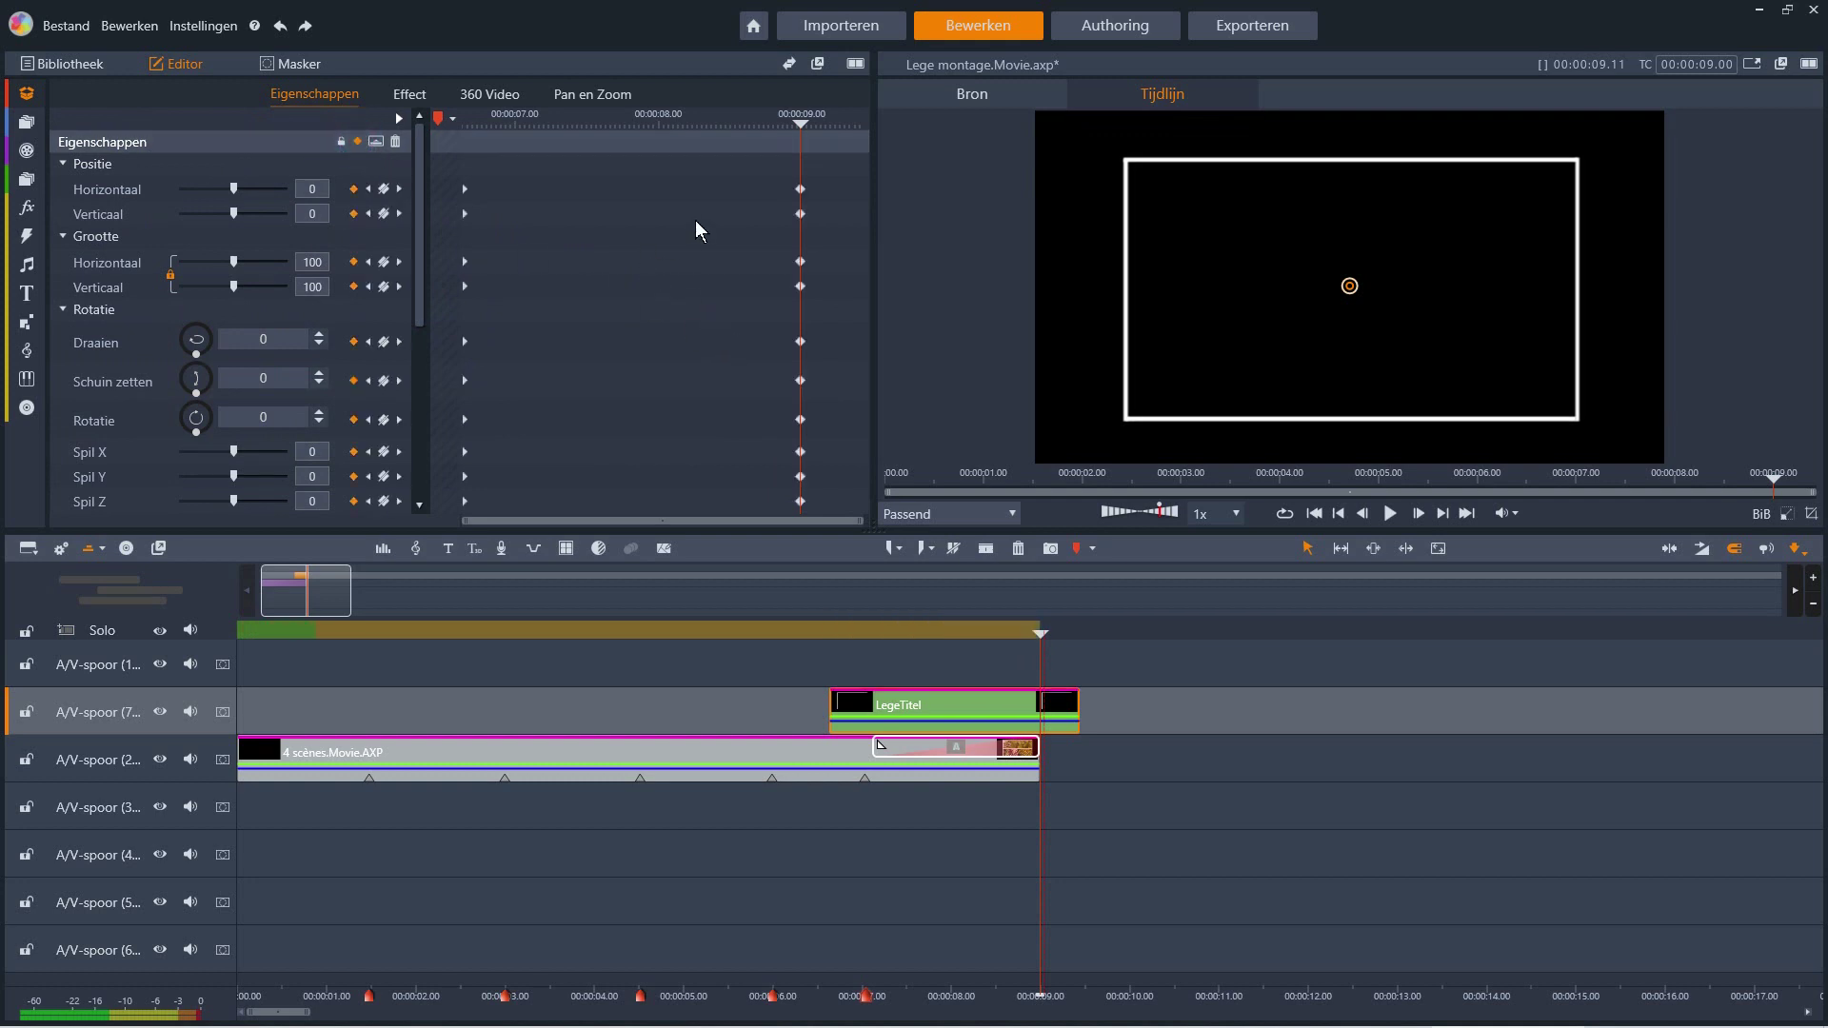
{"action": "left_click_drag", "start_coordinate": [1039, 633], "coordinate": [1076, 633]}
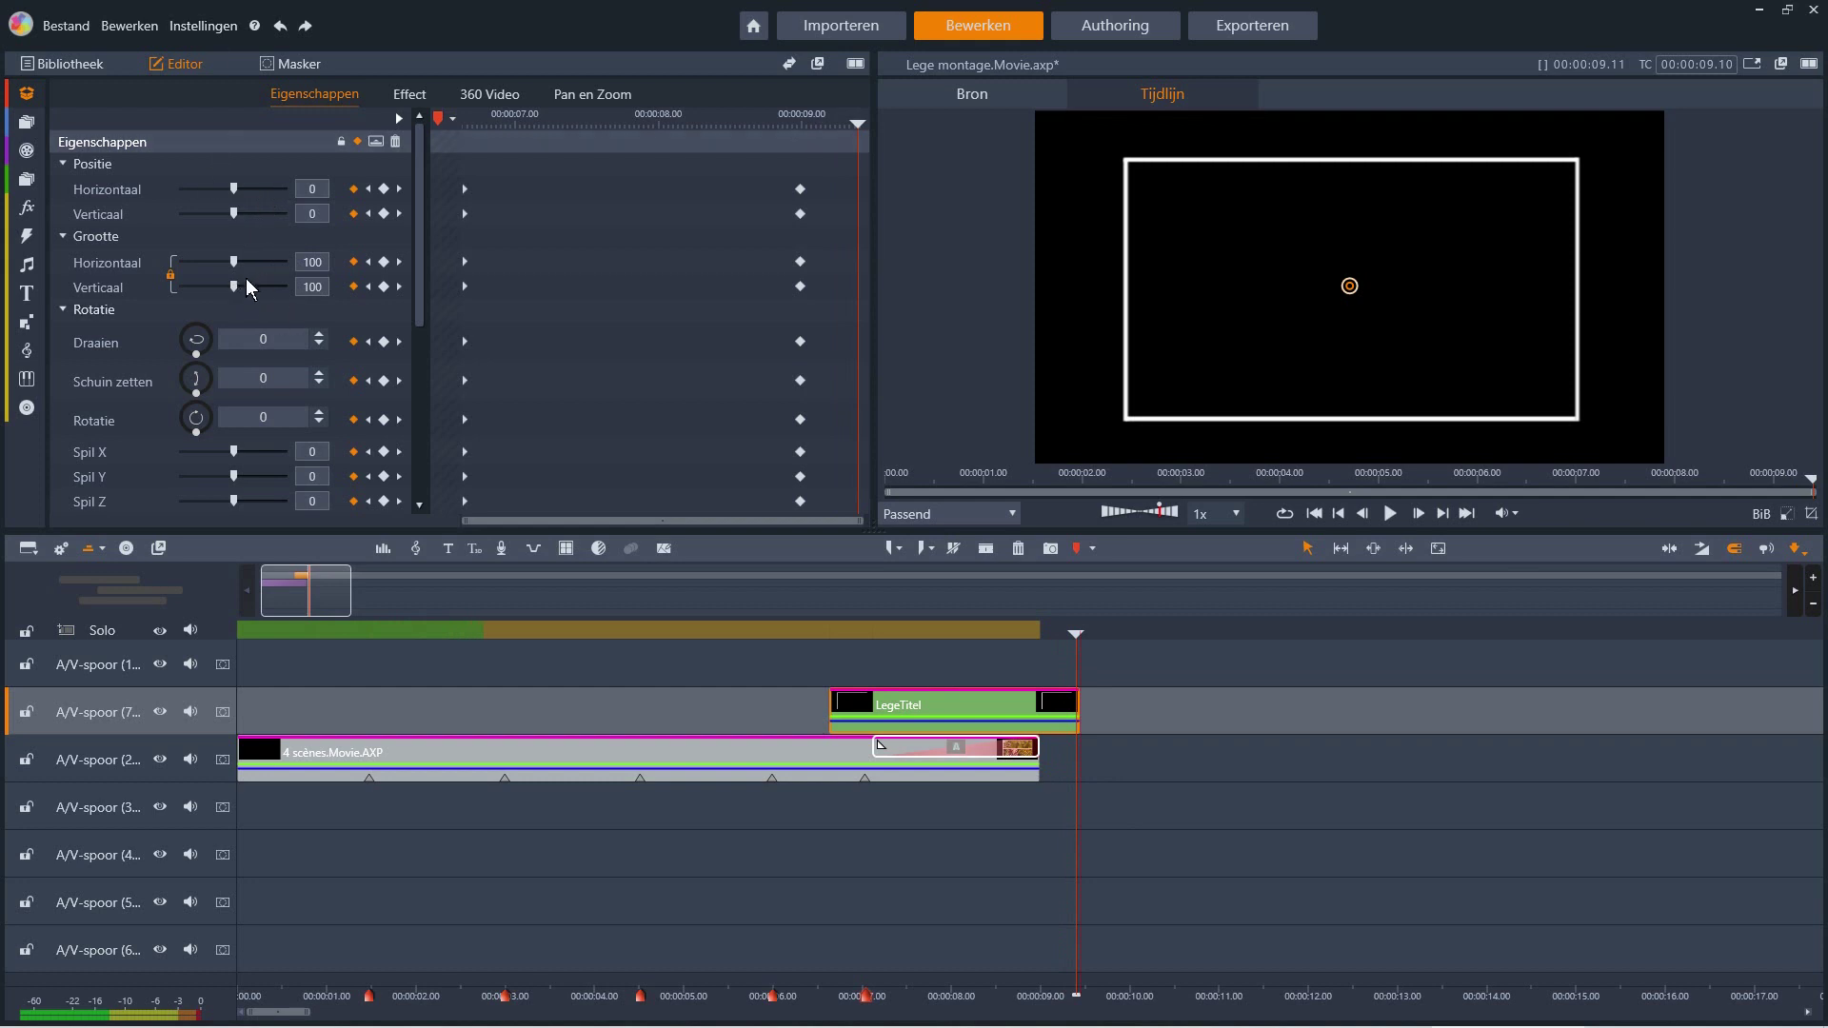
{"action": "left_click_drag", "start_coordinate": [249, 262], "coordinate": [270, 264]}
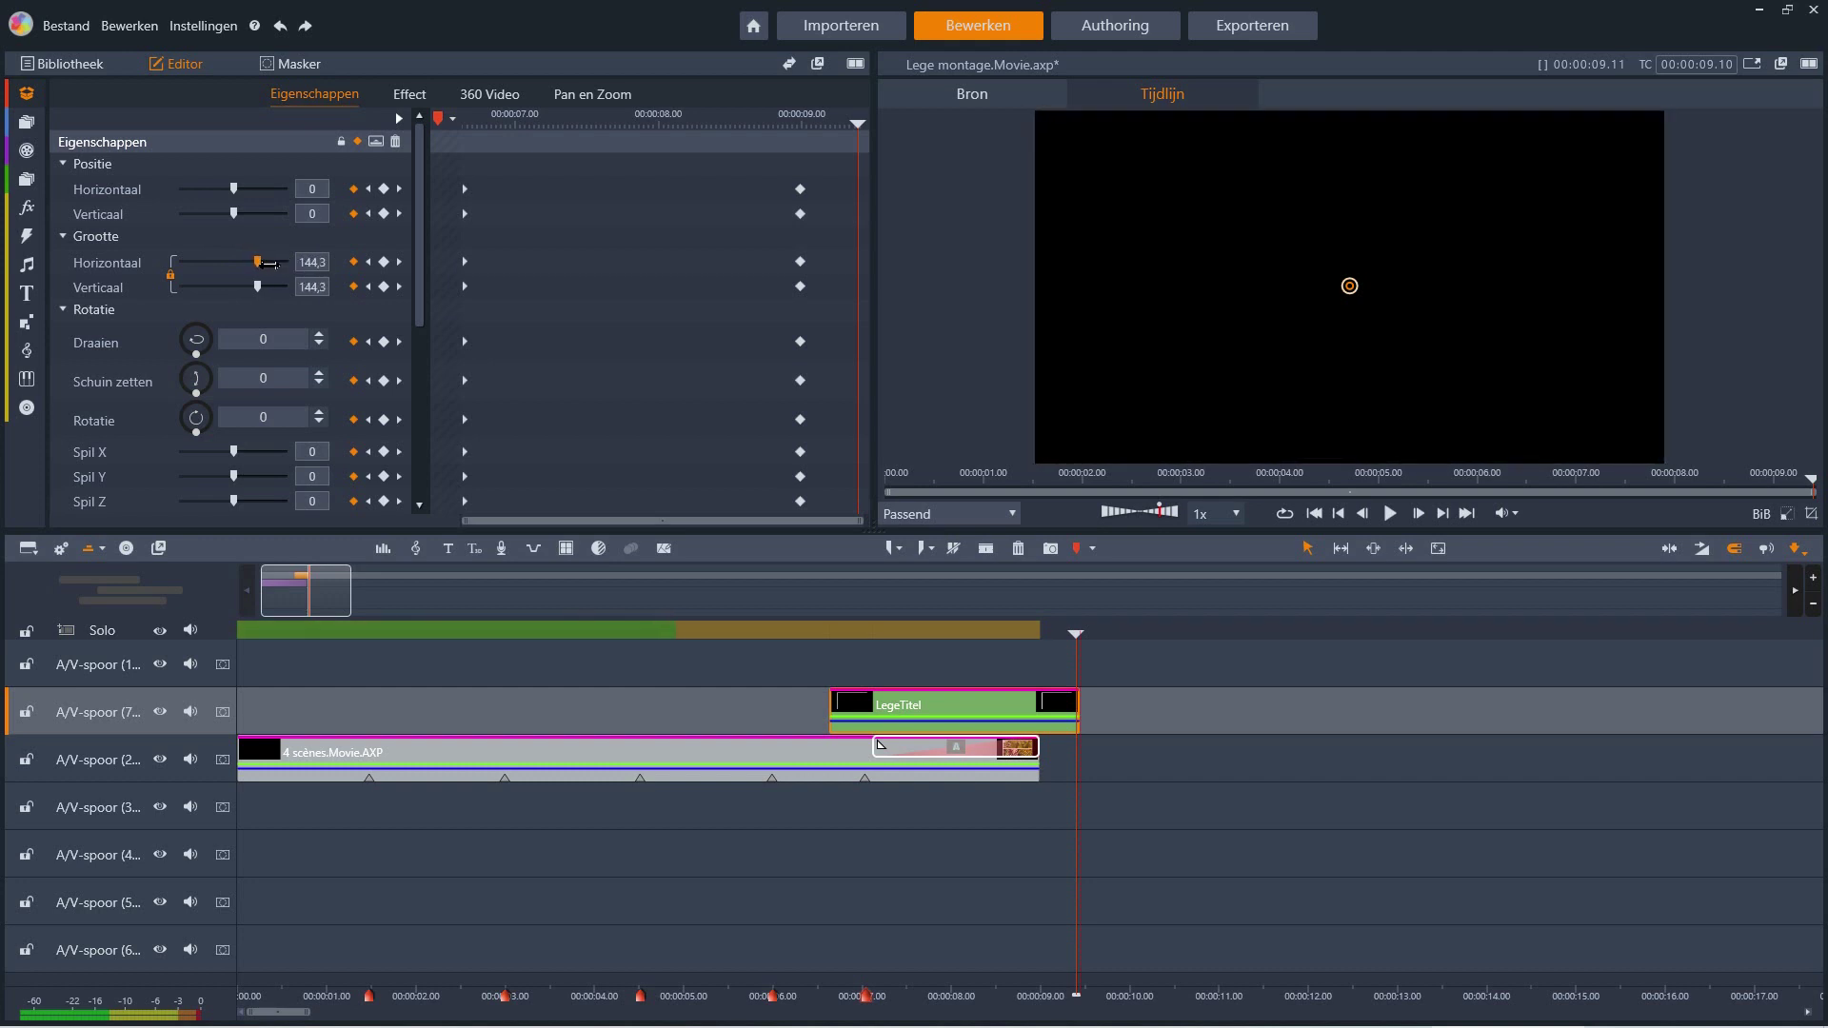
- Return to the library and play the montage from the start to check the border title's animation
{"action": "left_click", "coordinate": [67, 63]}
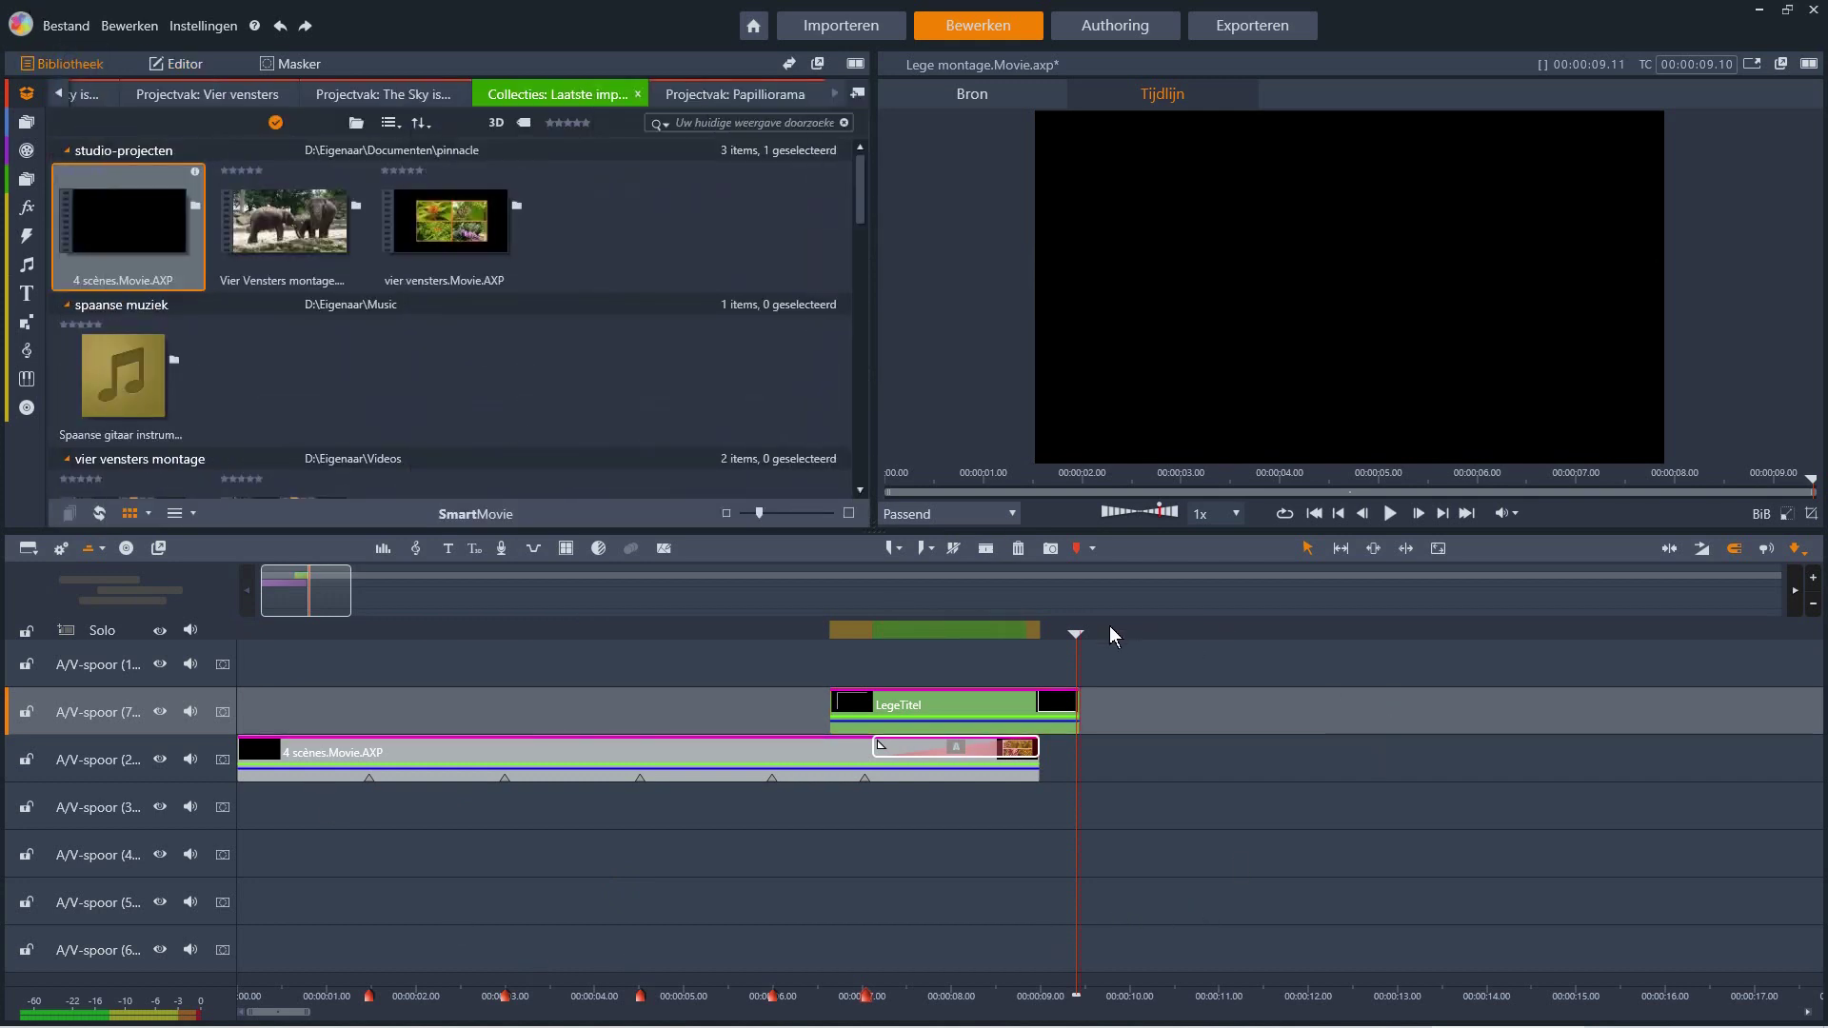
{"action": "left_click_drag", "start_coordinate": [1073, 633], "coordinate": [238, 634]}
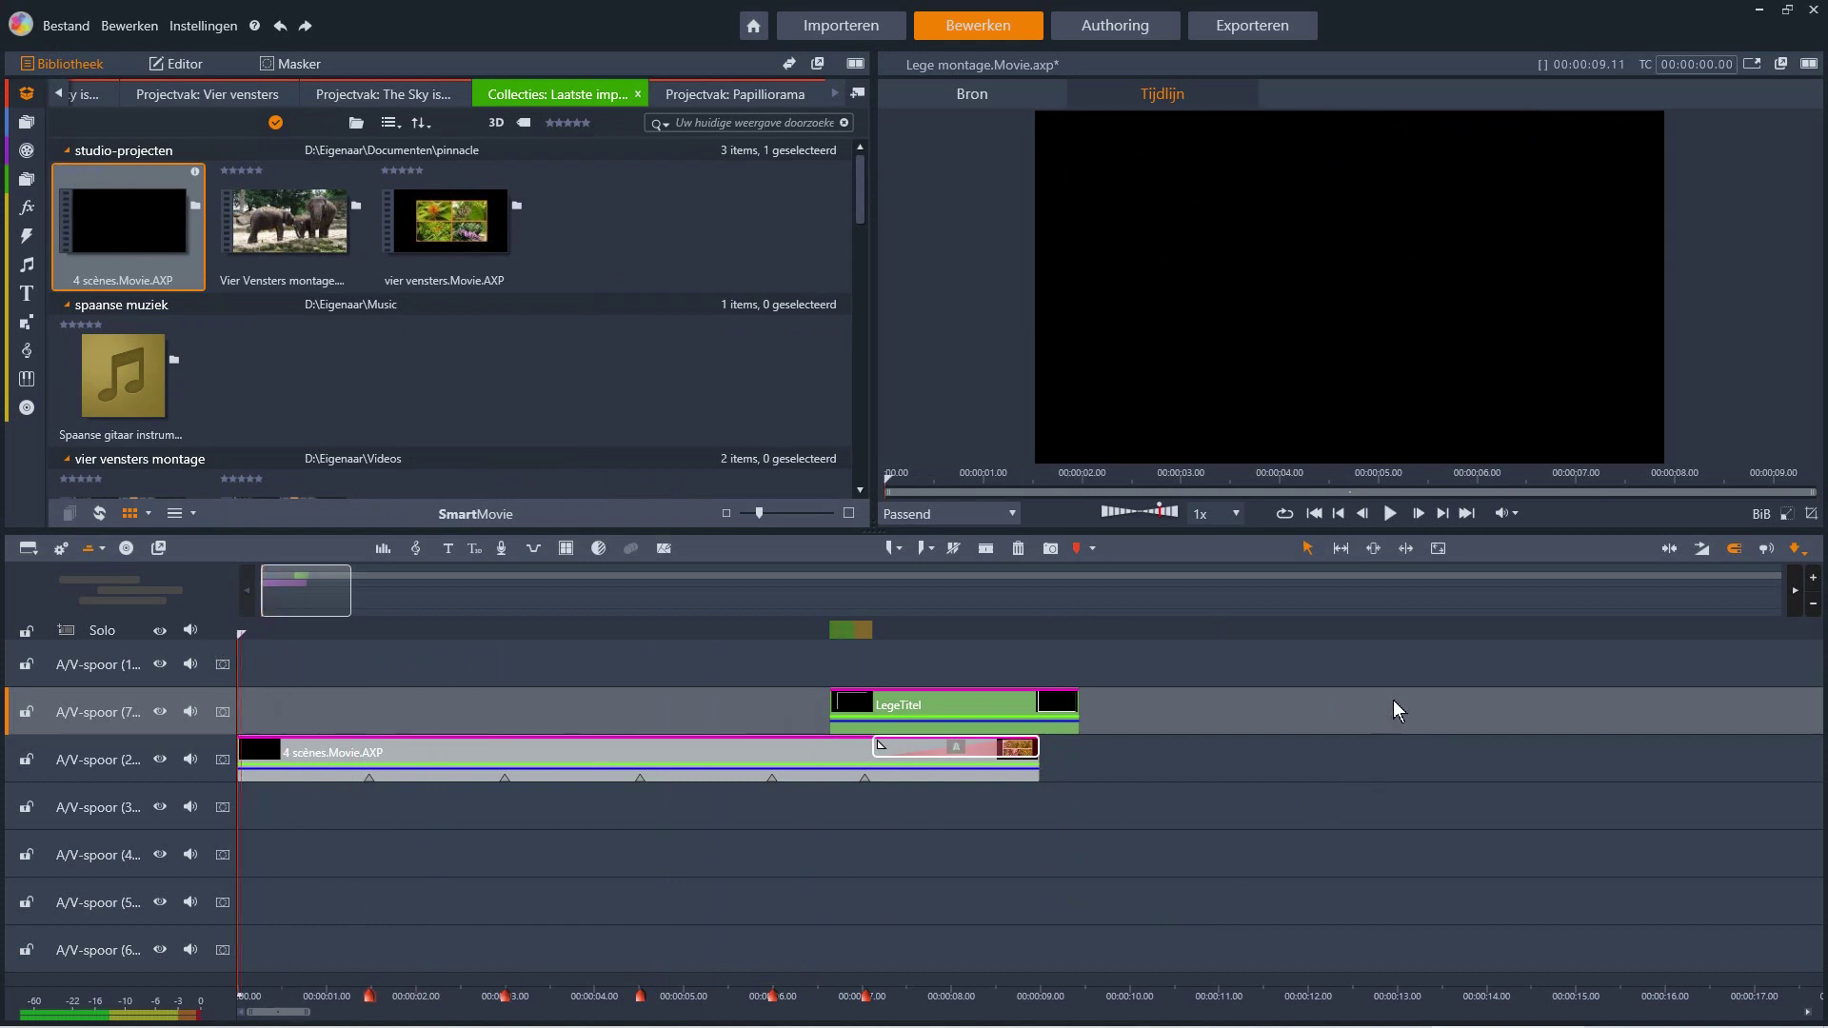
{"action": "left_click", "coordinate": [1389, 514]}
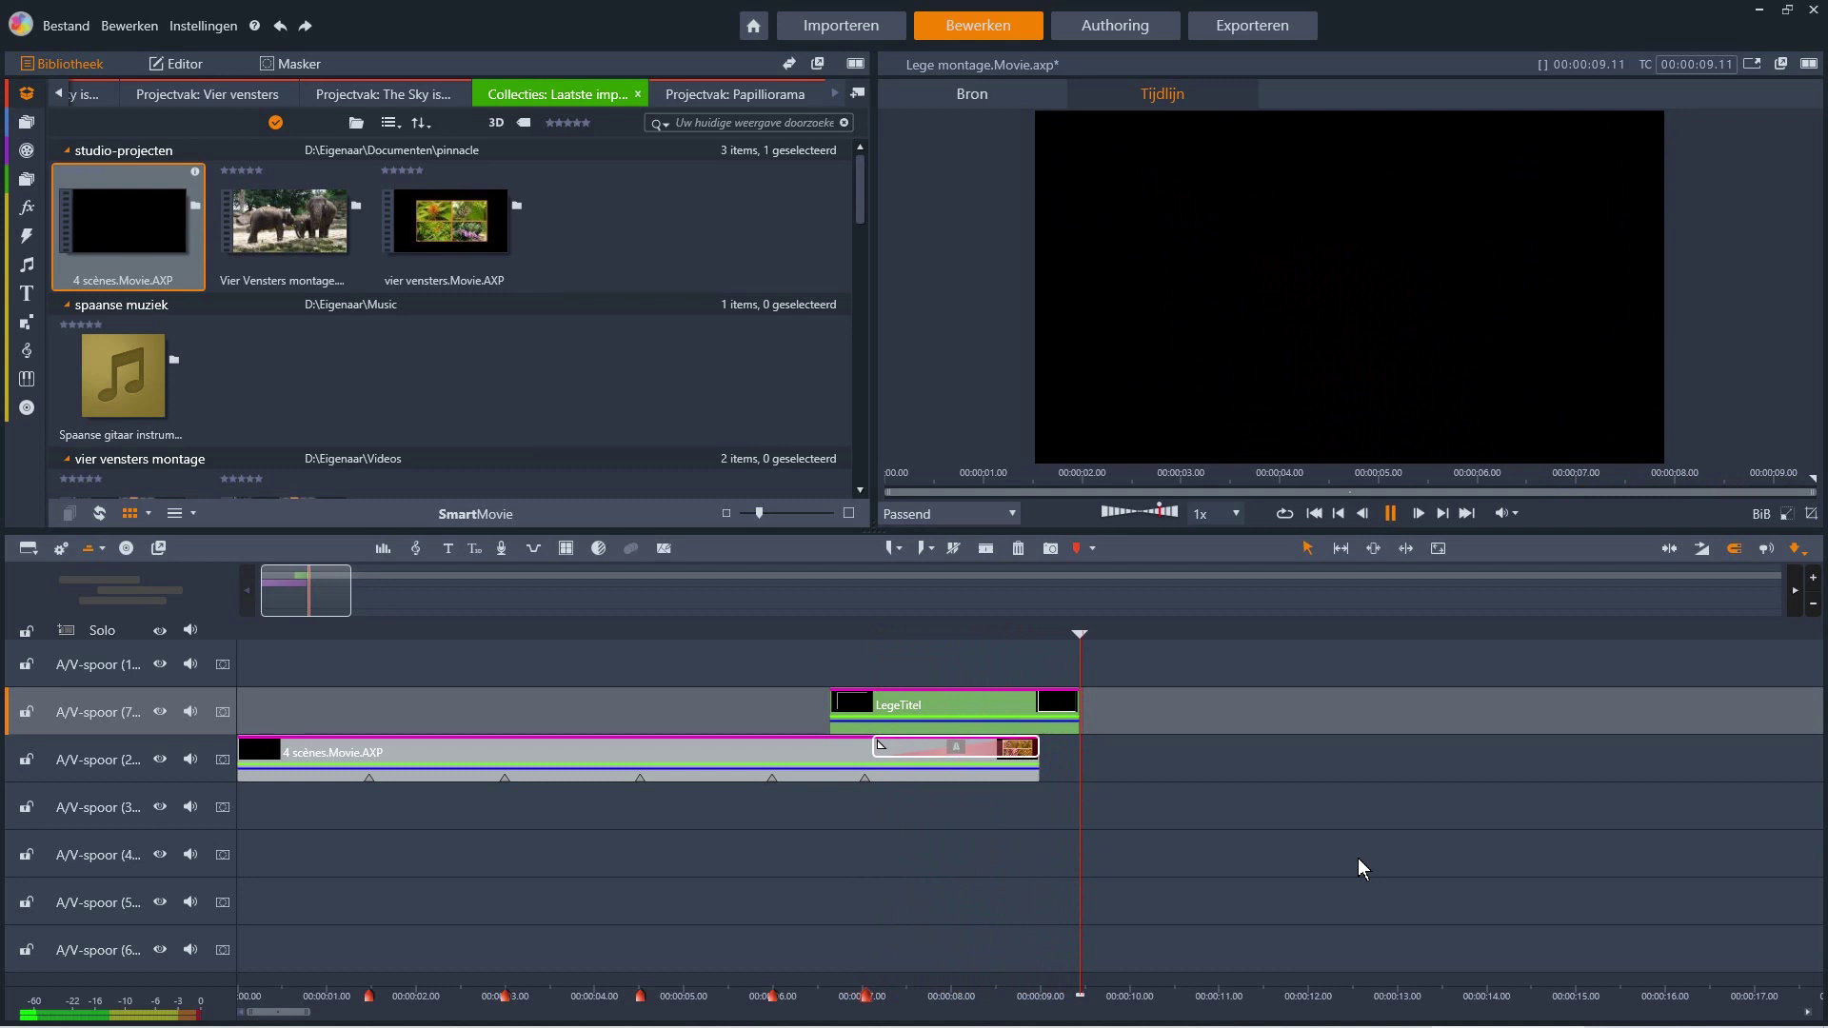
- Shift the 4 scènes clip and the border title together so the 4 scènes clip starts at 00:00:00.21
{"action": "left_click_drag", "start_coordinate": [854, 193], "coordinate": [863, 352]}
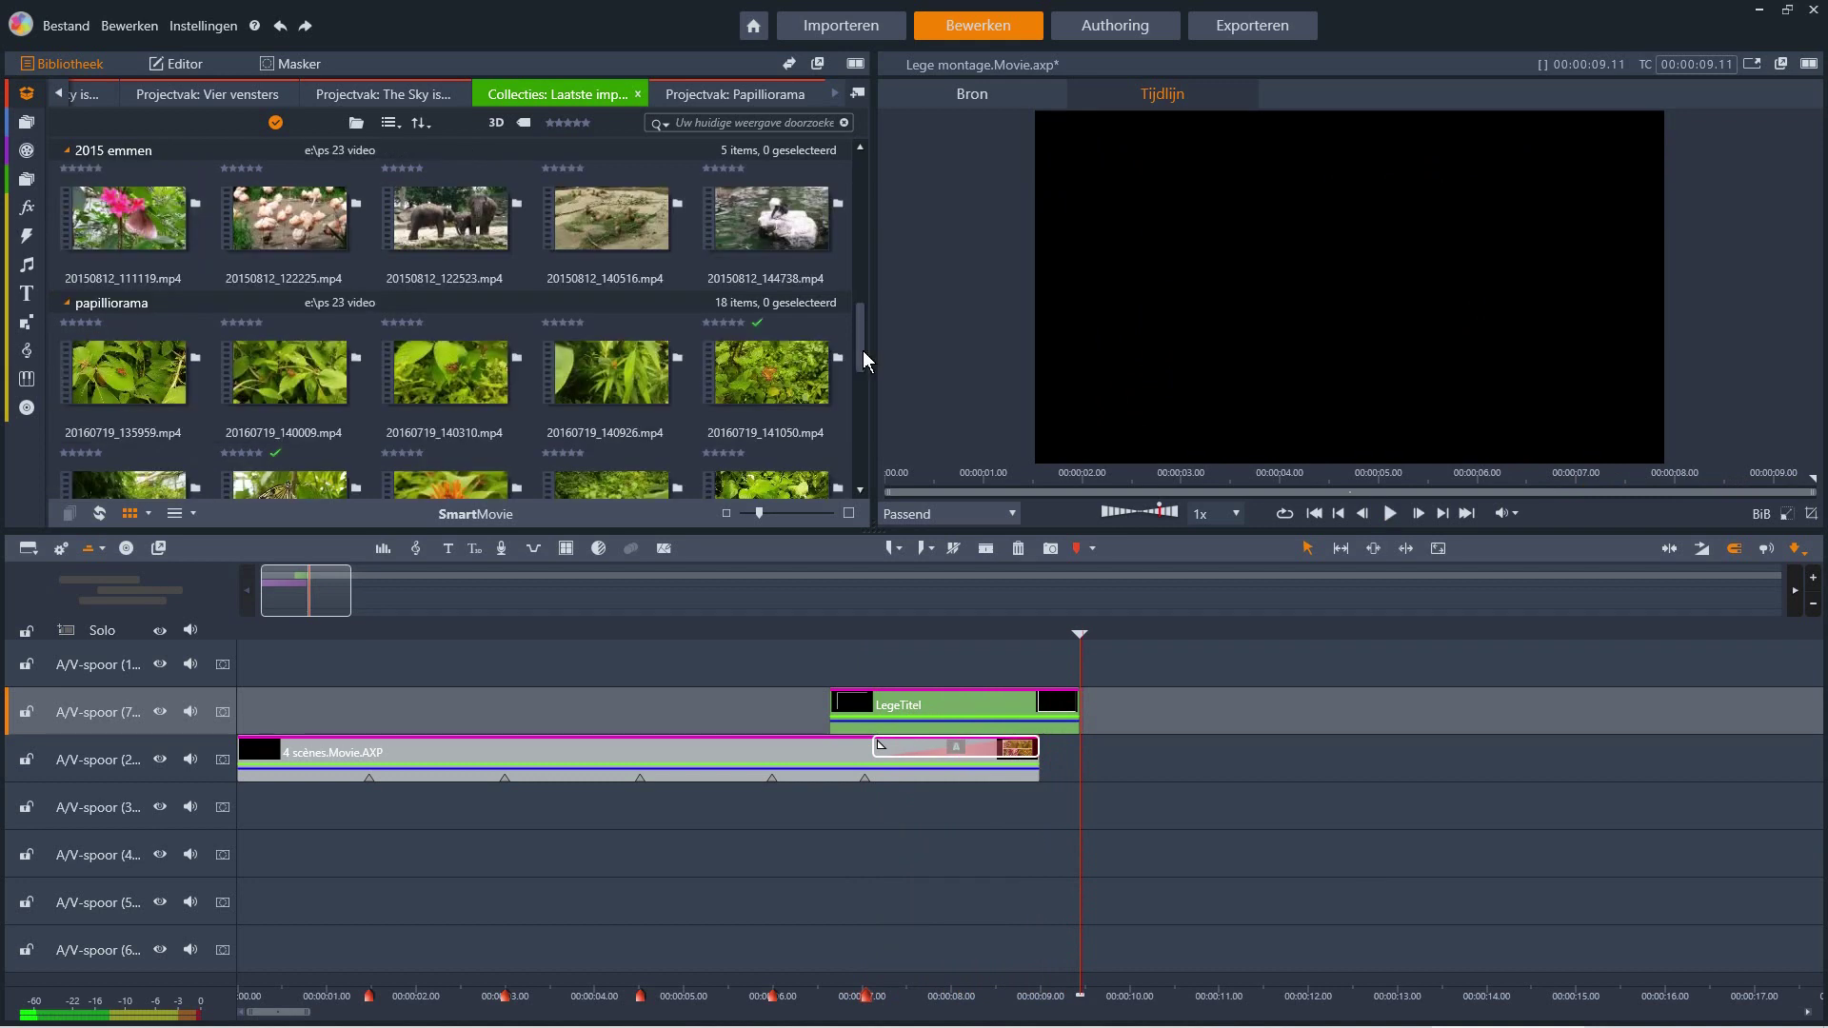
{"action": "left_click", "coordinate": [285, 219]}
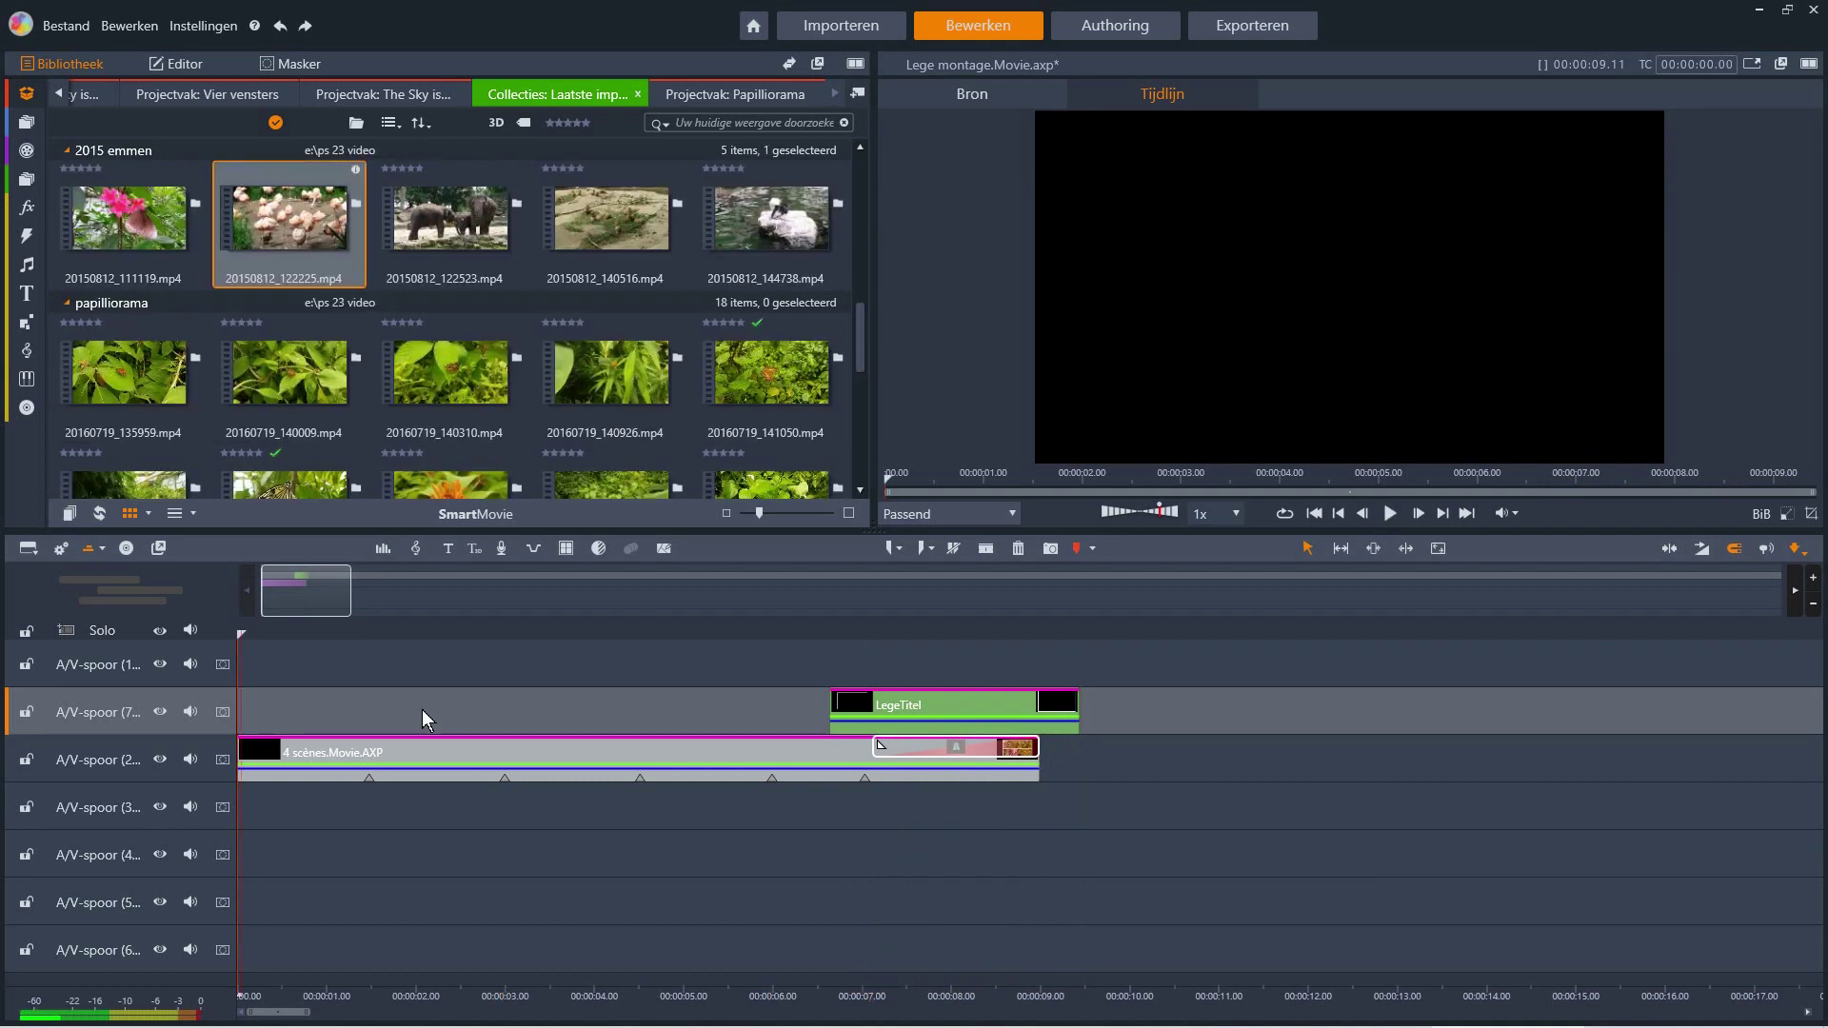
{"action": "left_click", "coordinate": [450, 753]}
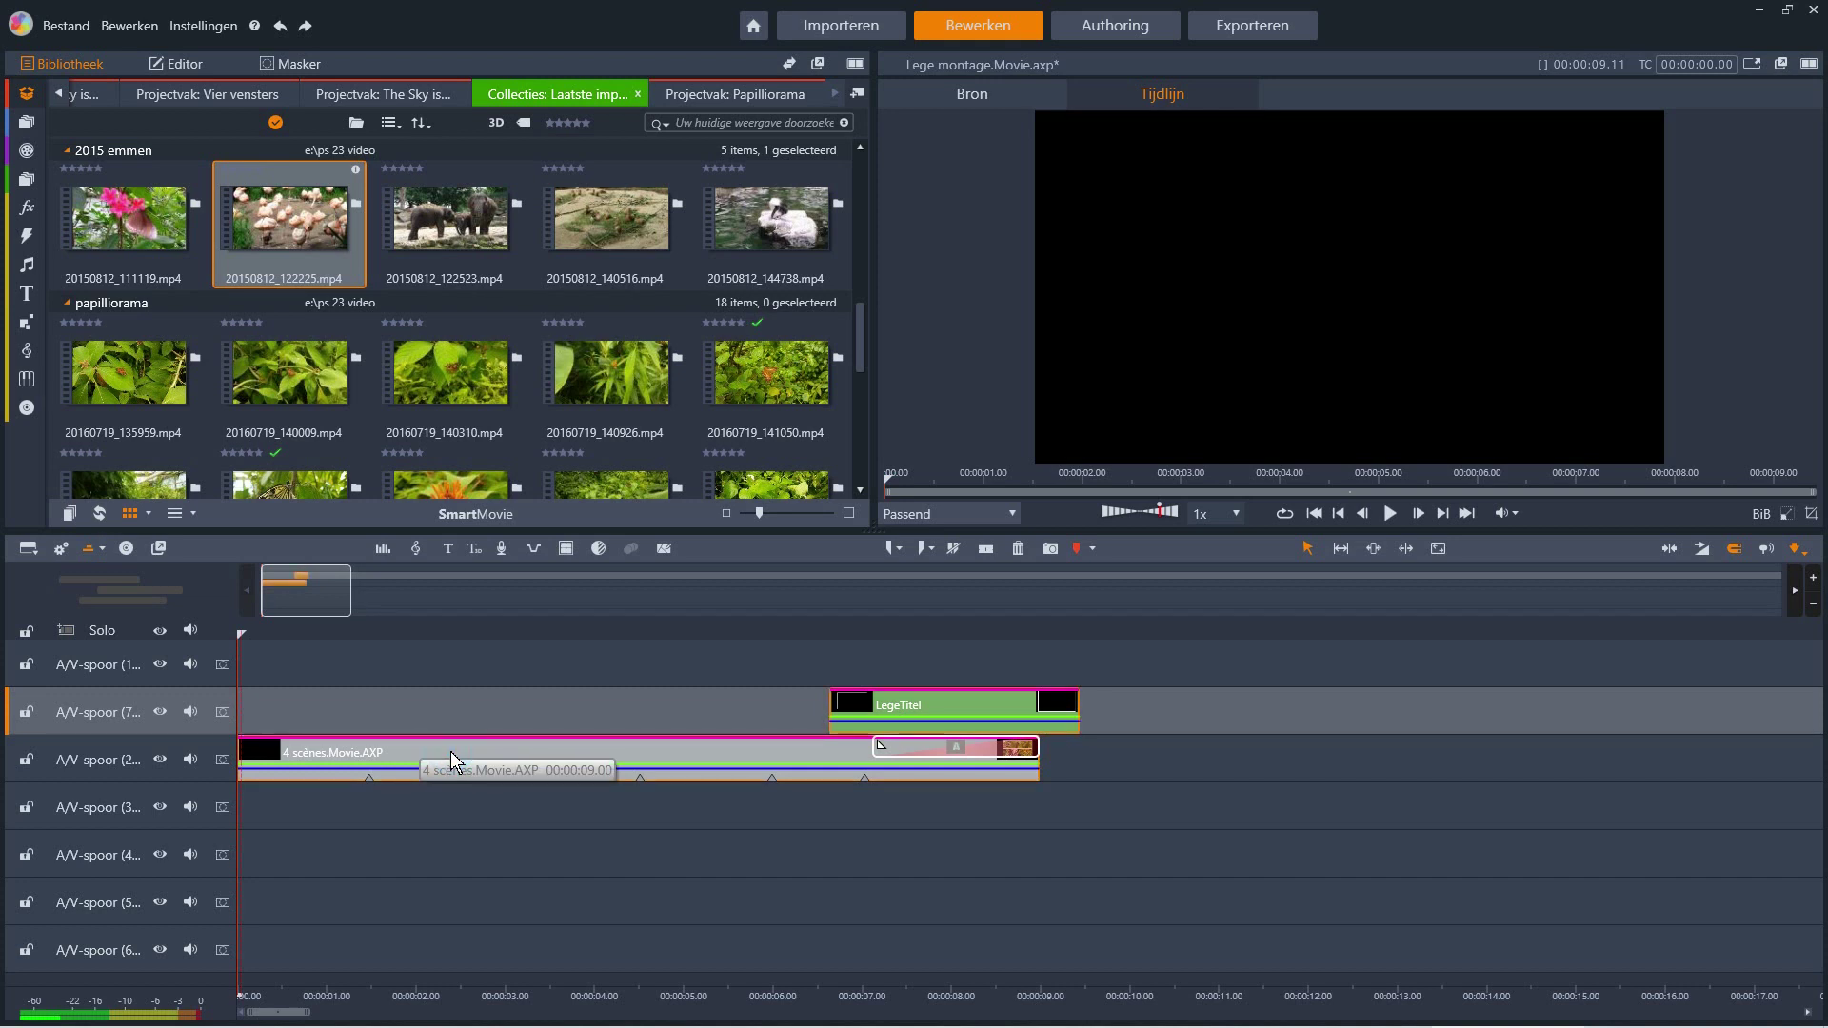
{"action": "left_click_drag", "start_coordinate": [453, 758], "coordinate": [532, 759]}
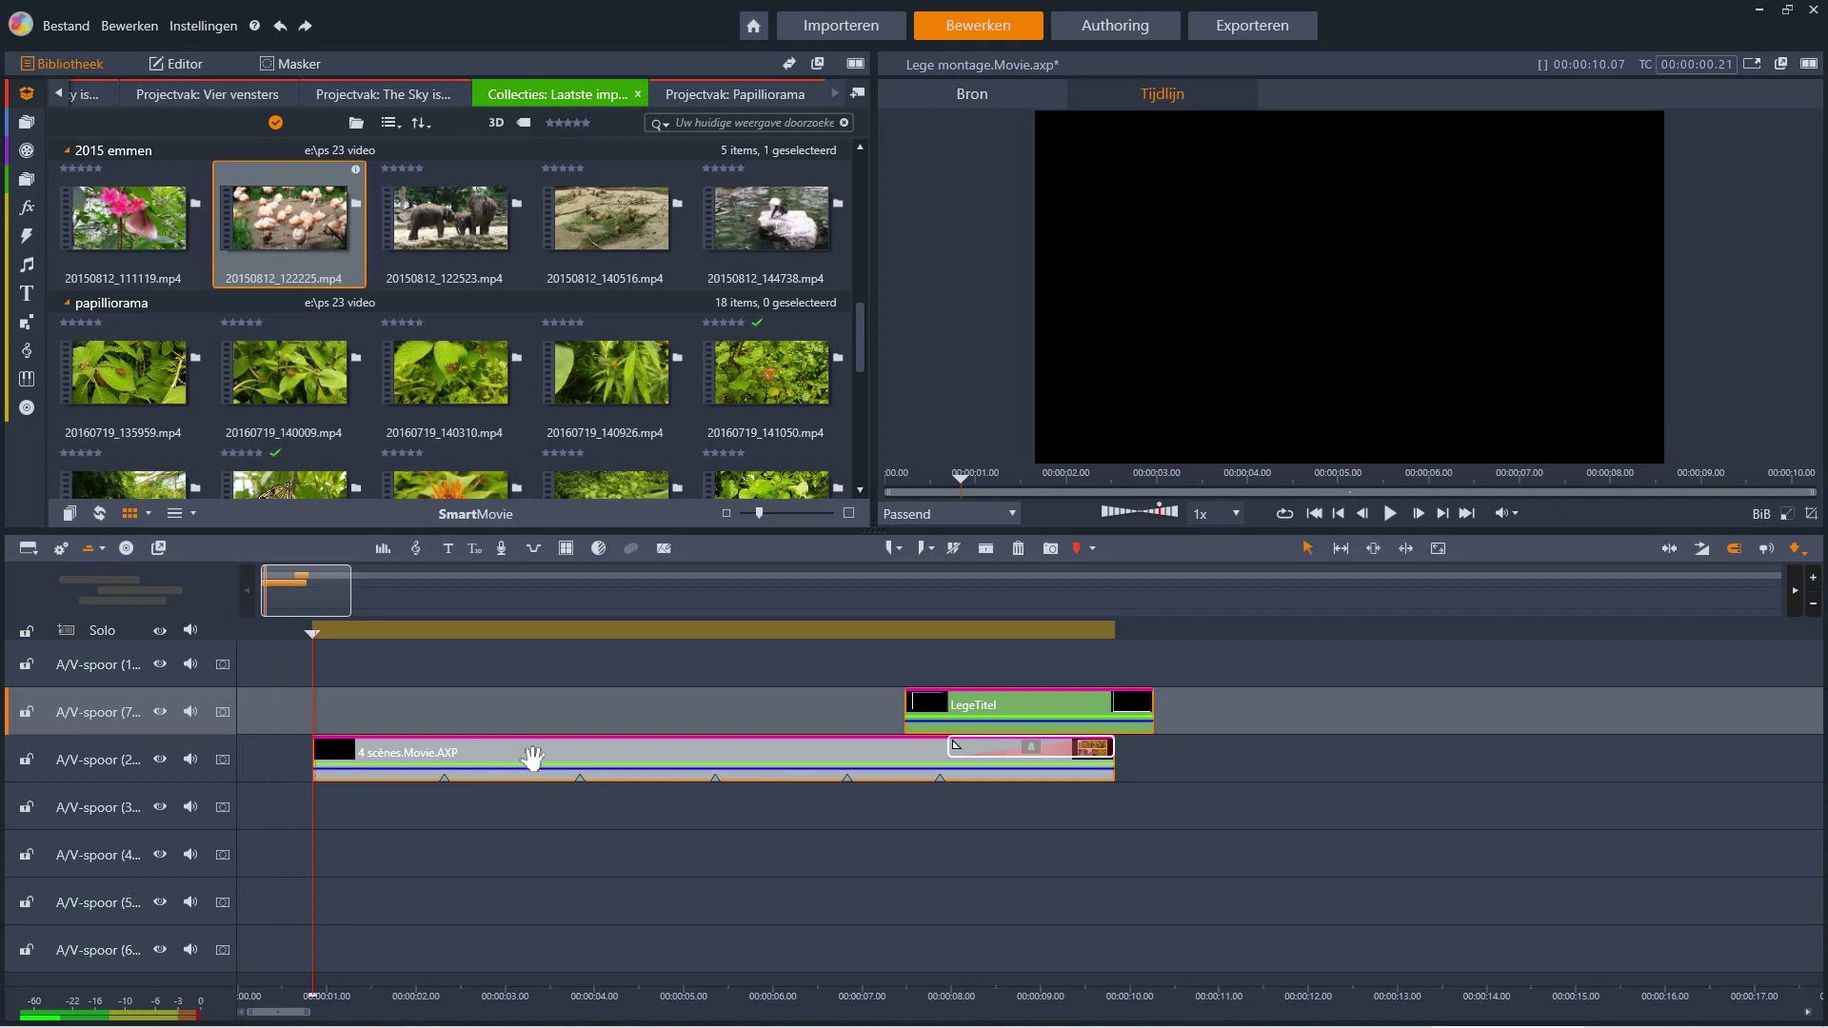
{"action": "left_click", "coordinate": [488, 882]}
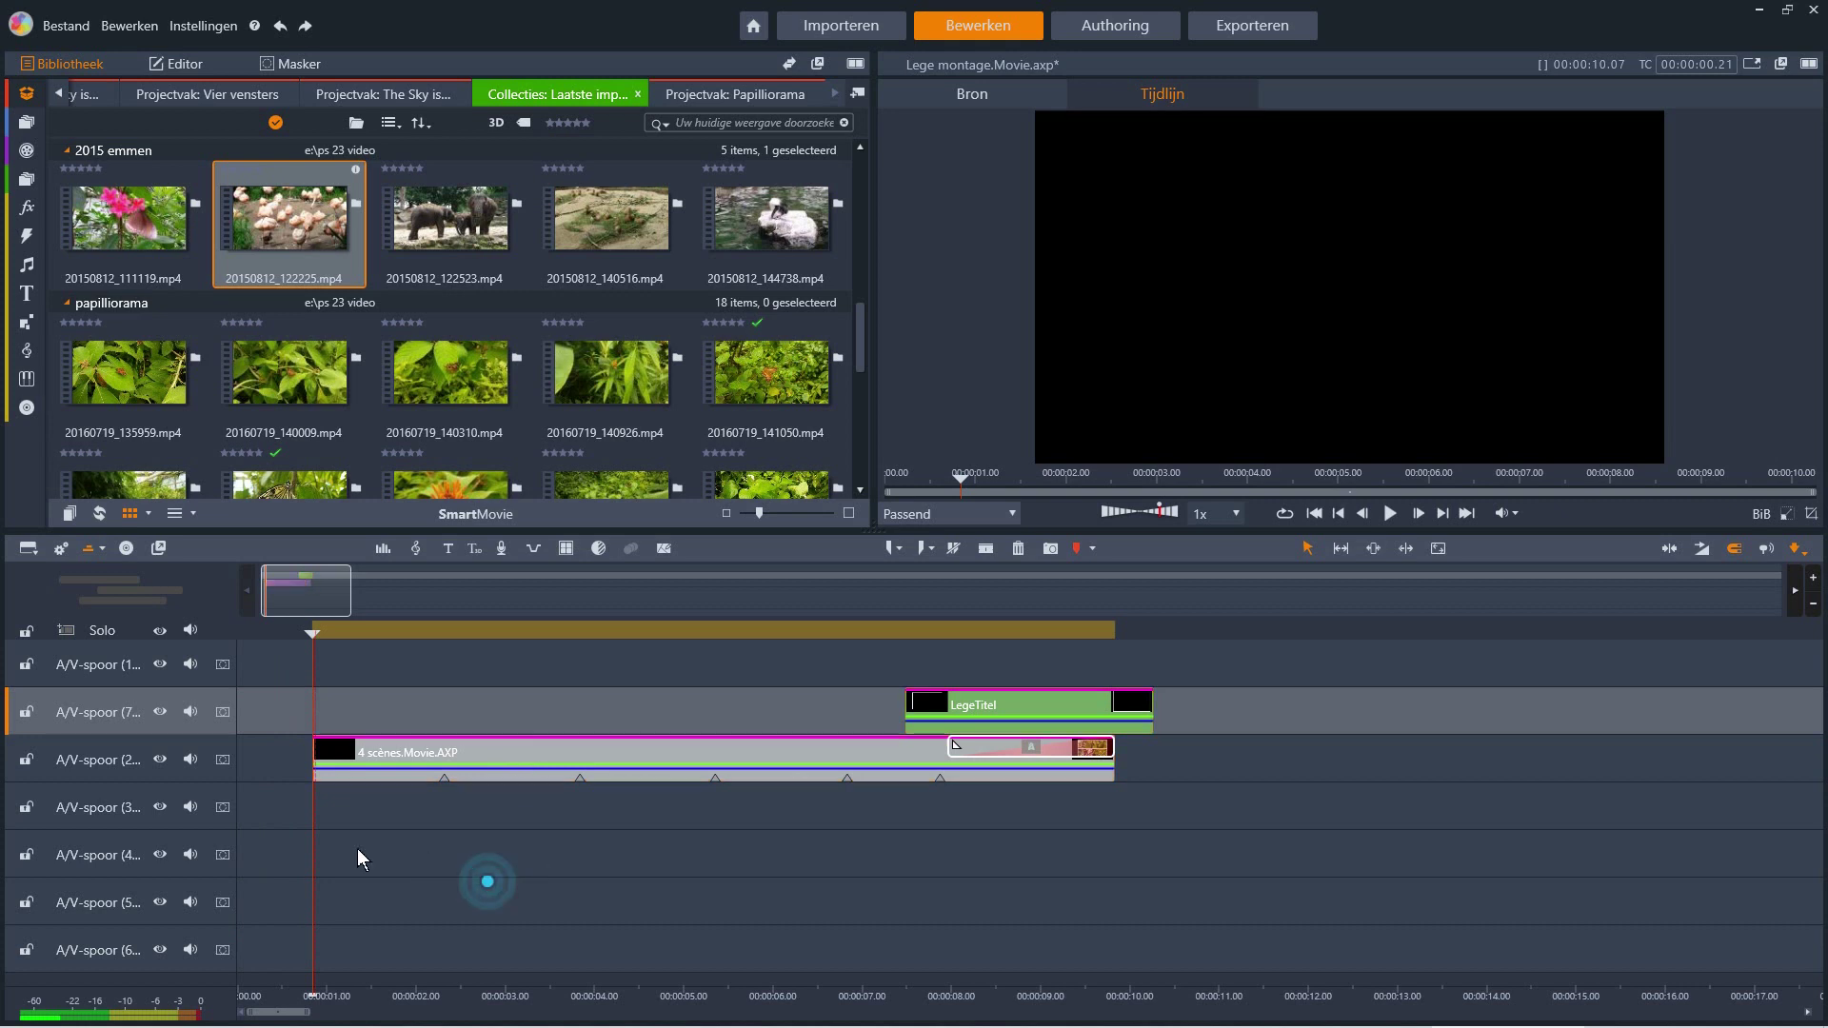
- Place 20150812_140516.mp4 as background at the start of the A/V track directly below the 4 scènes clip
{"action": "left_click", "coordinate": [226, 817]}
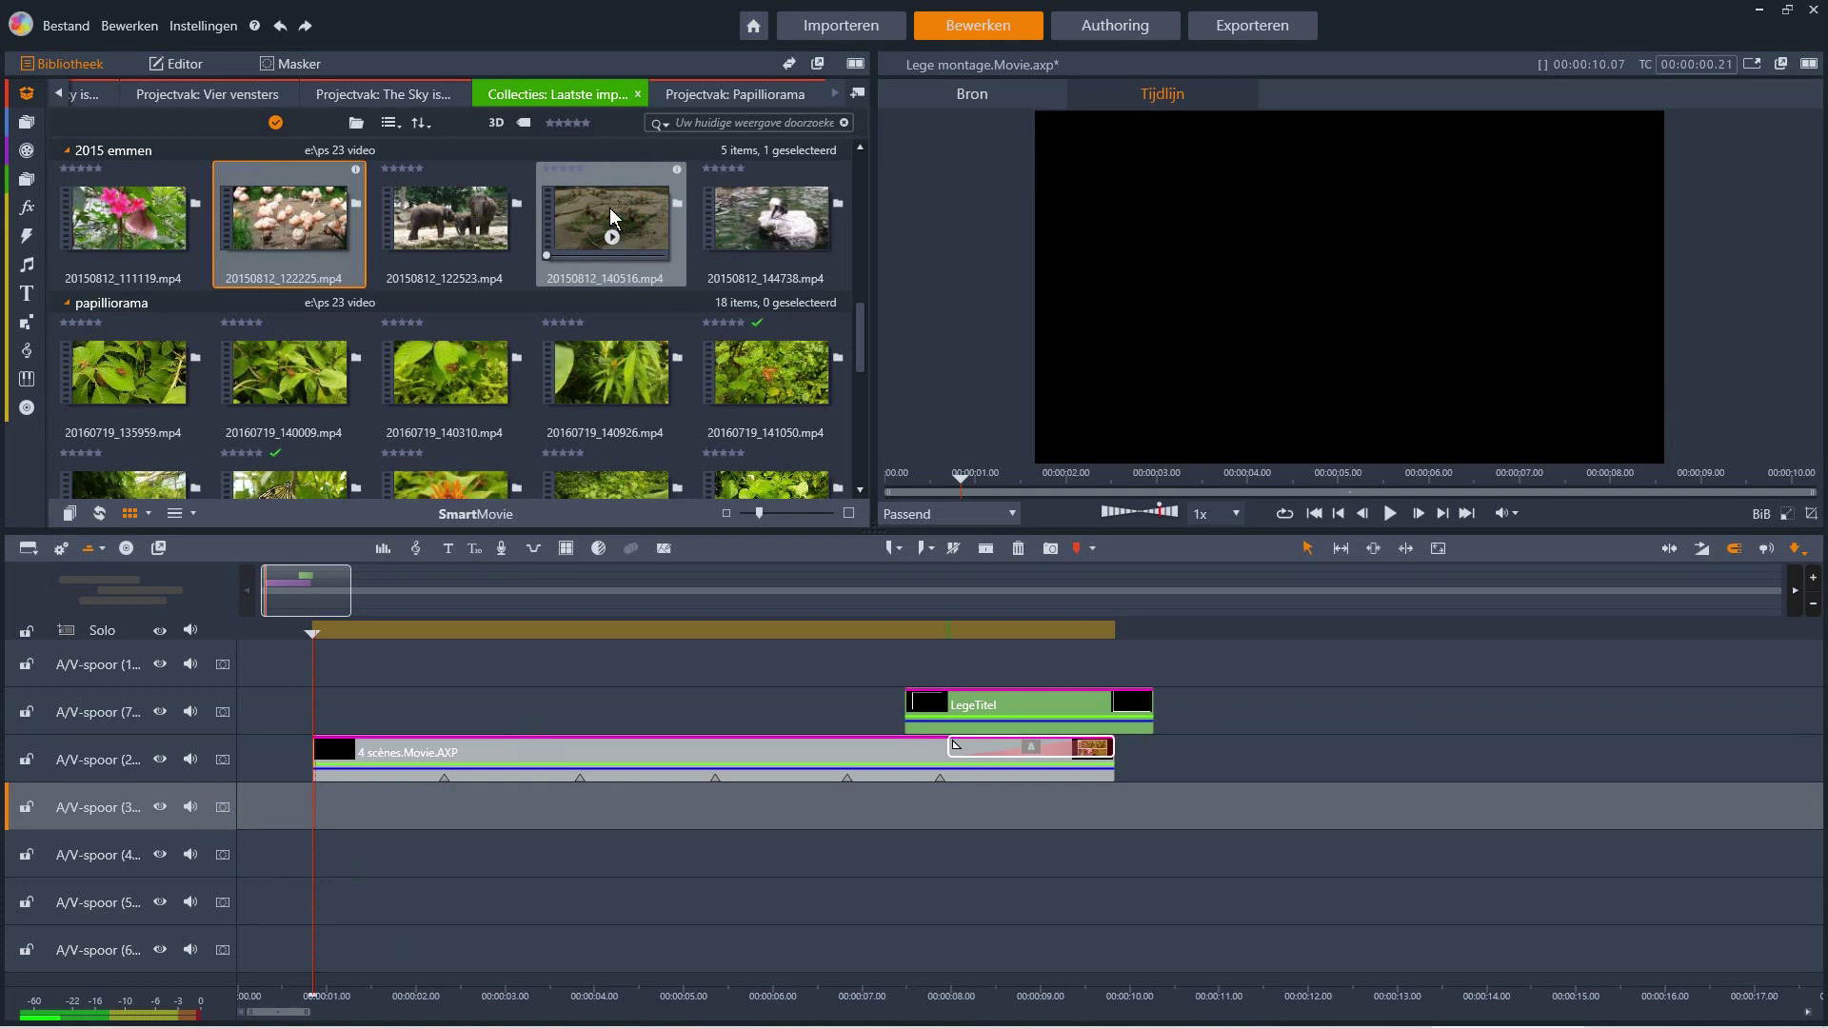
{"action": "left_click_drag", "start_coordinate": [326, 848], "coordinate": [310, 814]}
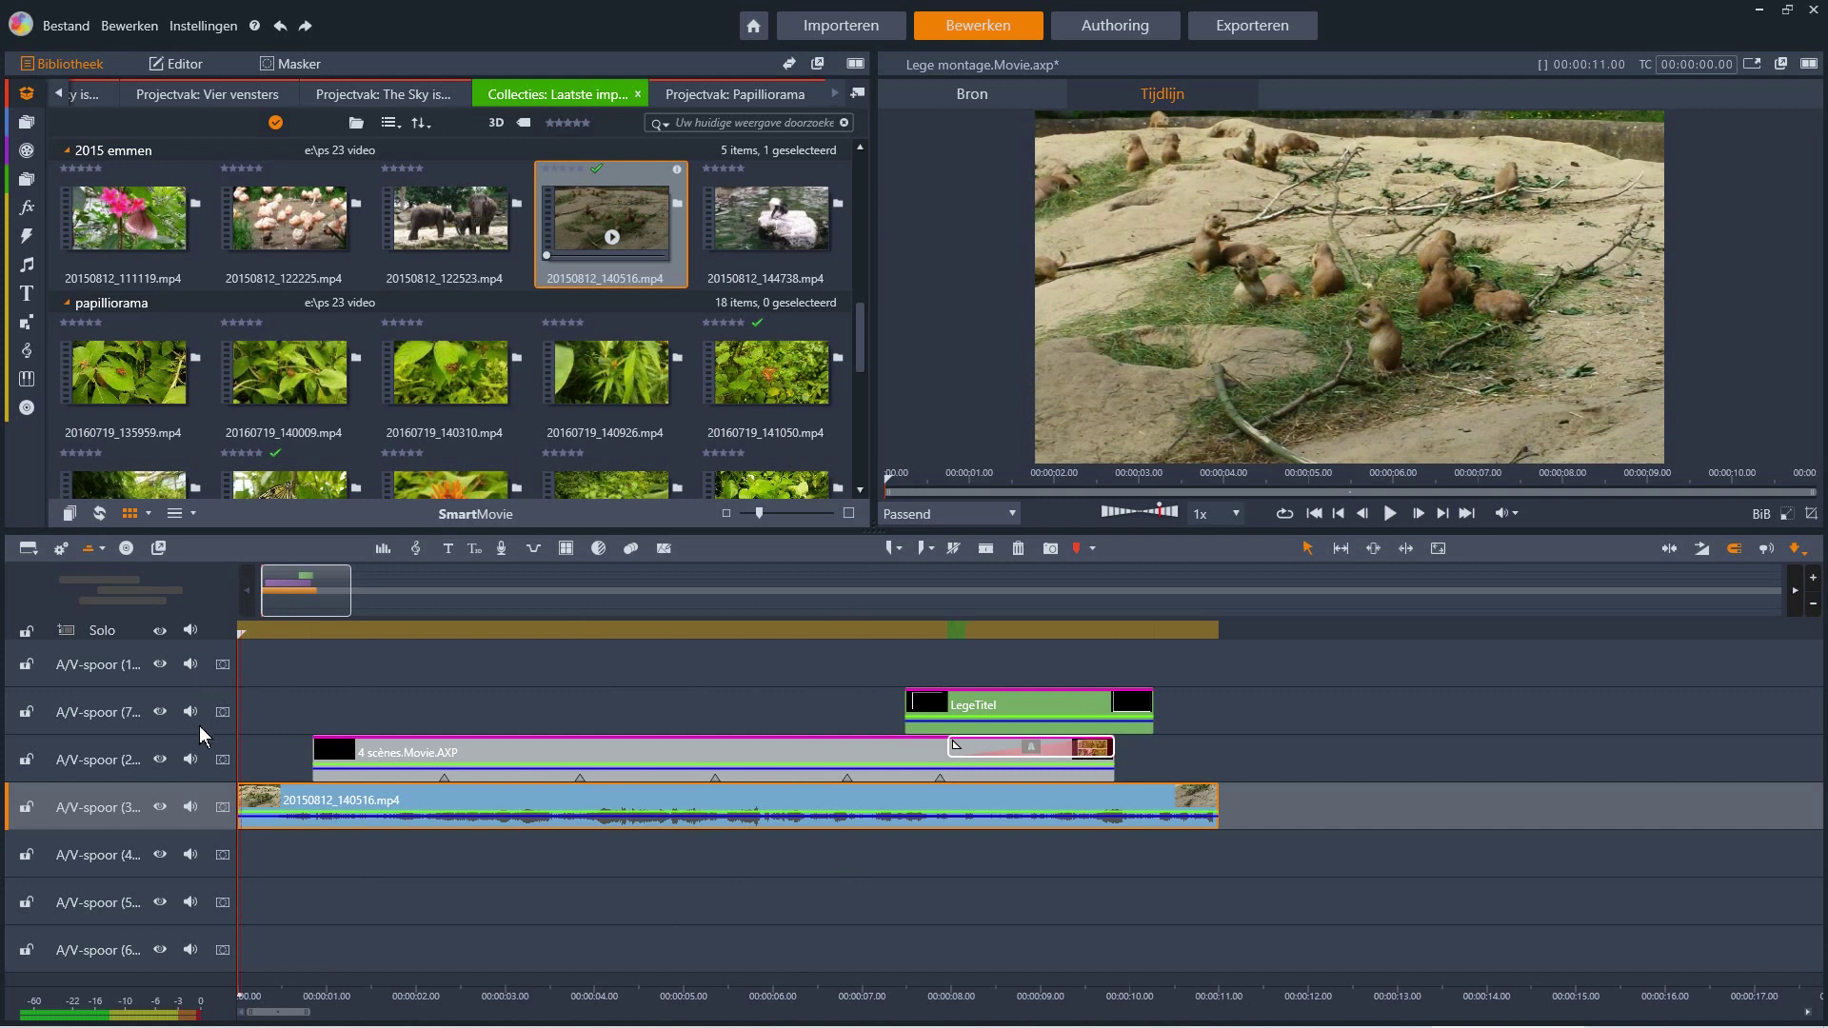
- Add a title reading "Emmen" at the start of the border title's track and give its text a black border of size 115.2
{"action": "left_click", "coordinate": [198, 697]}
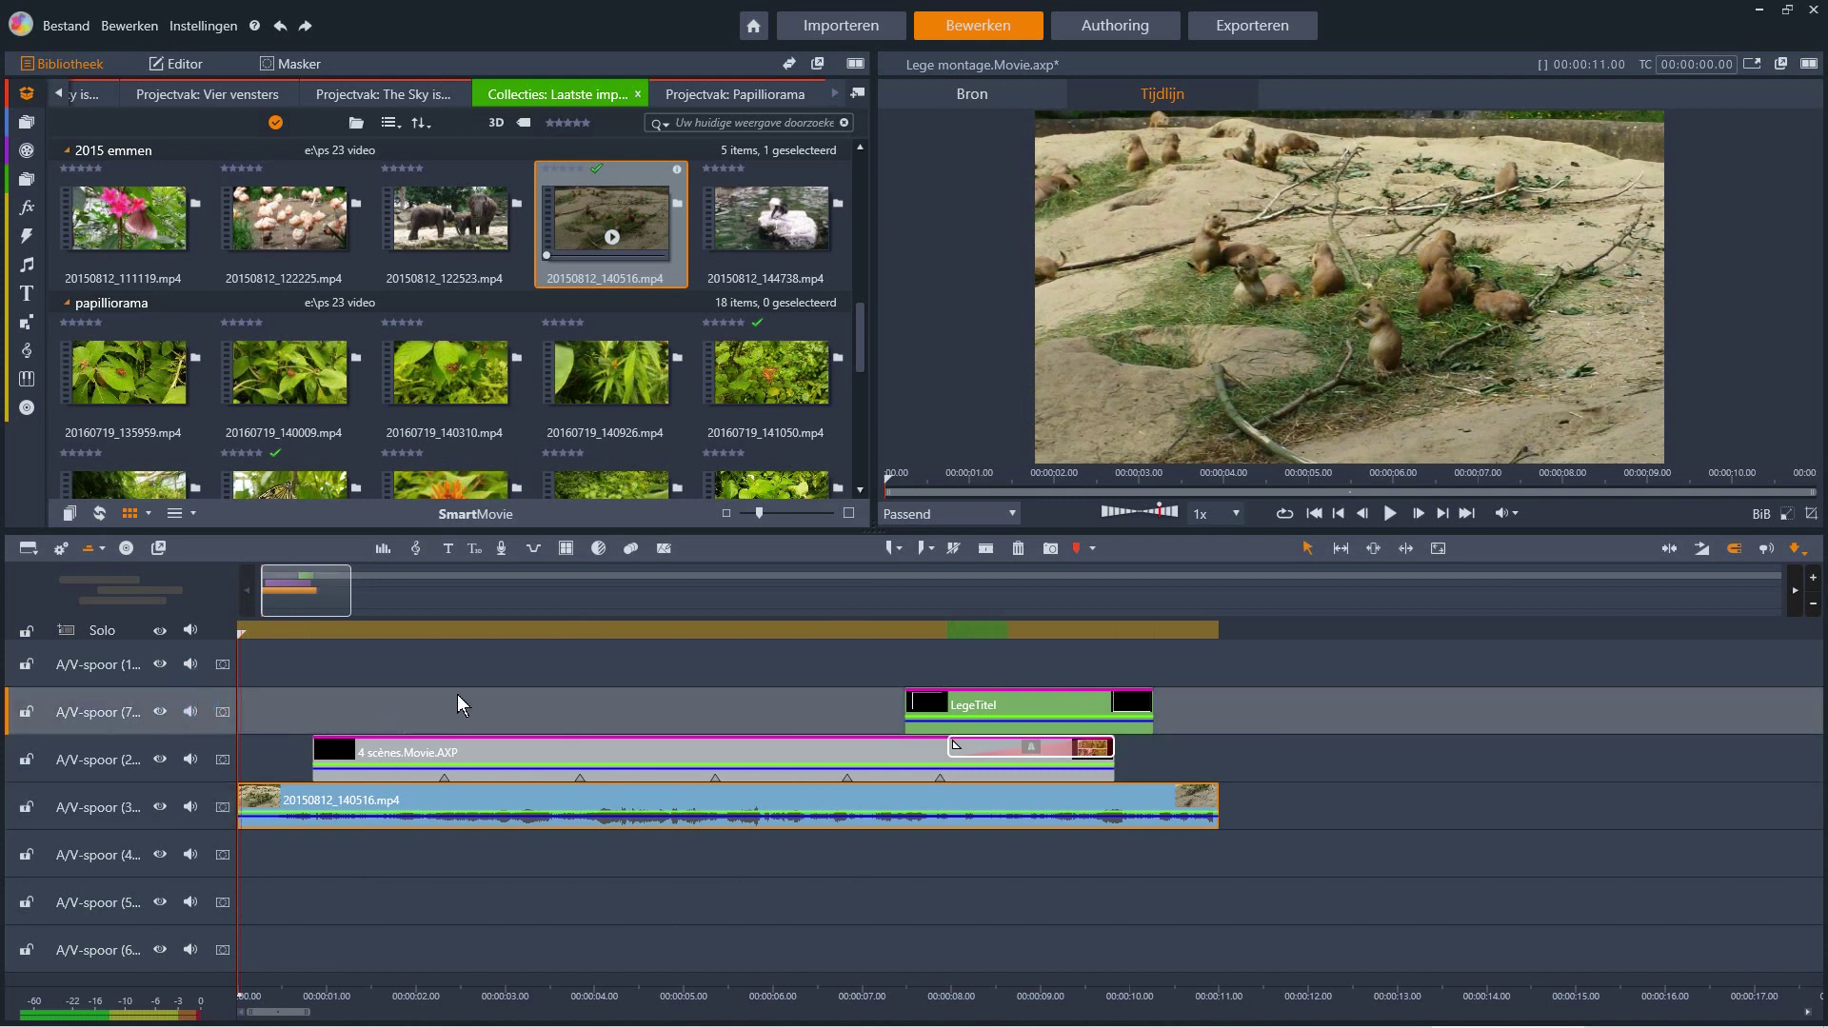
{"action": "left_click", "coordinate": [450, 550]}
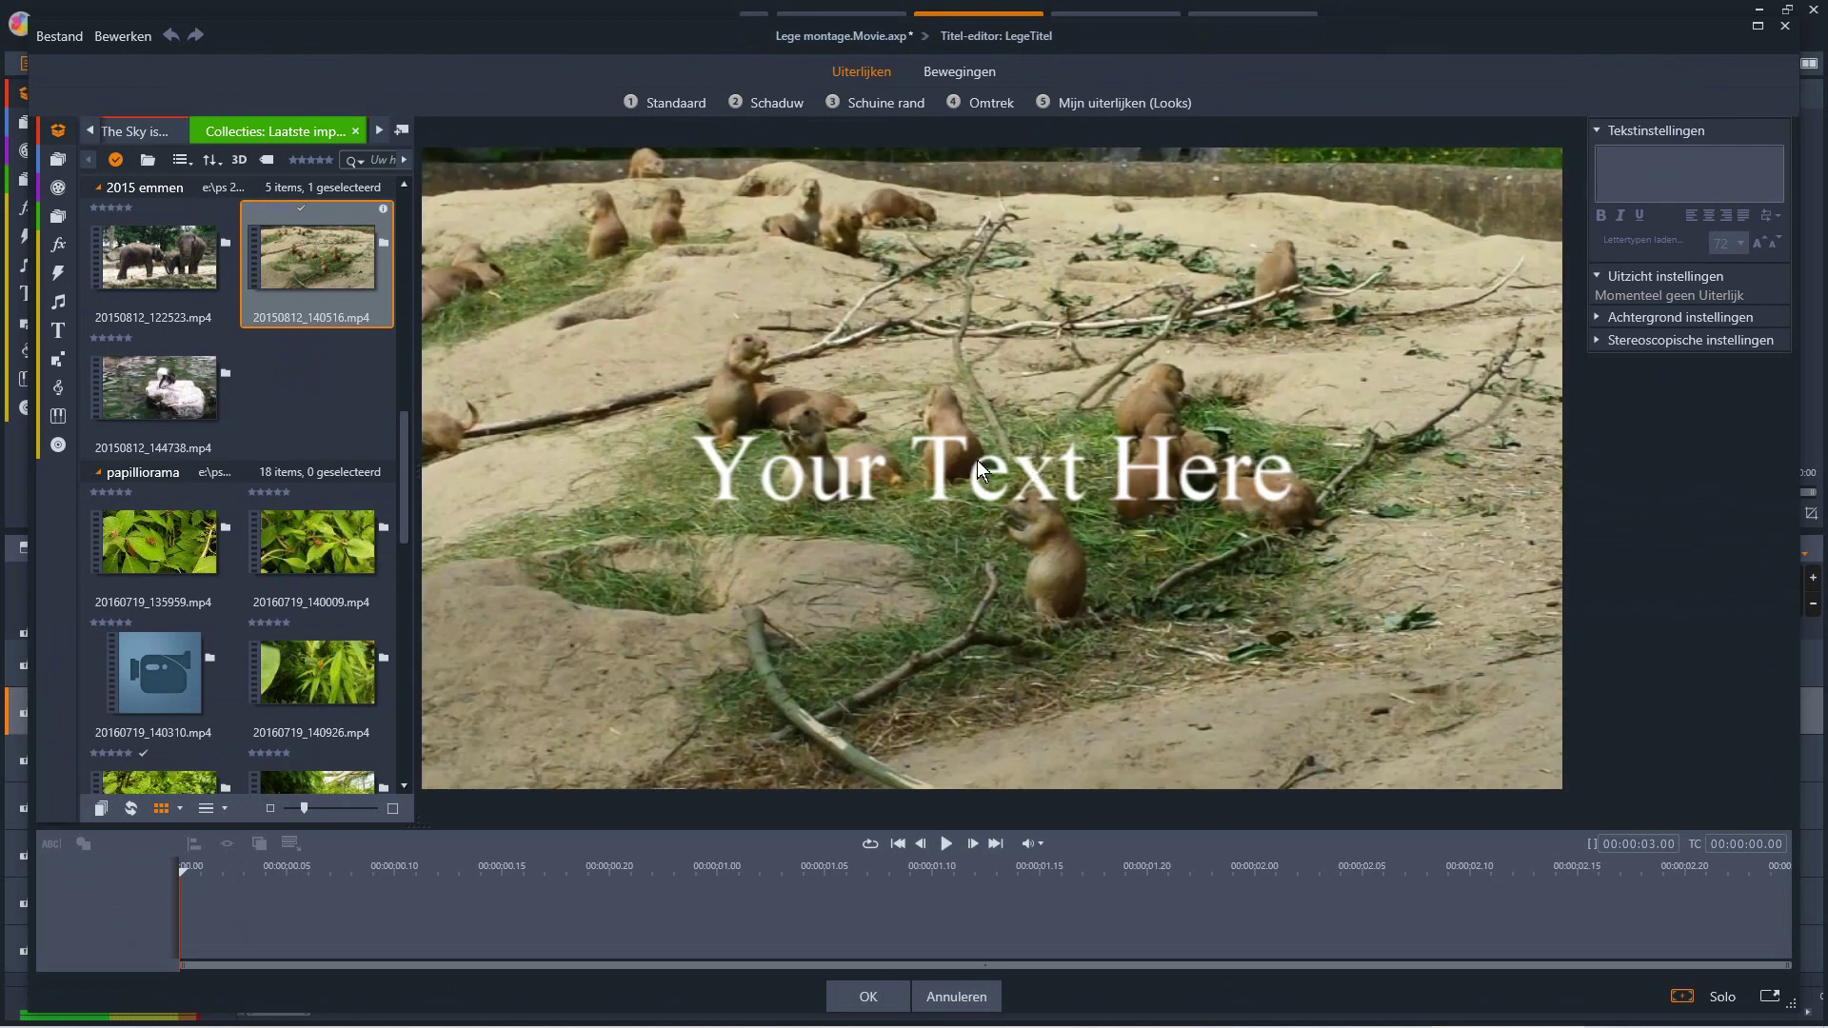
{"action": "left_click", "coordinate": [978, 470]}
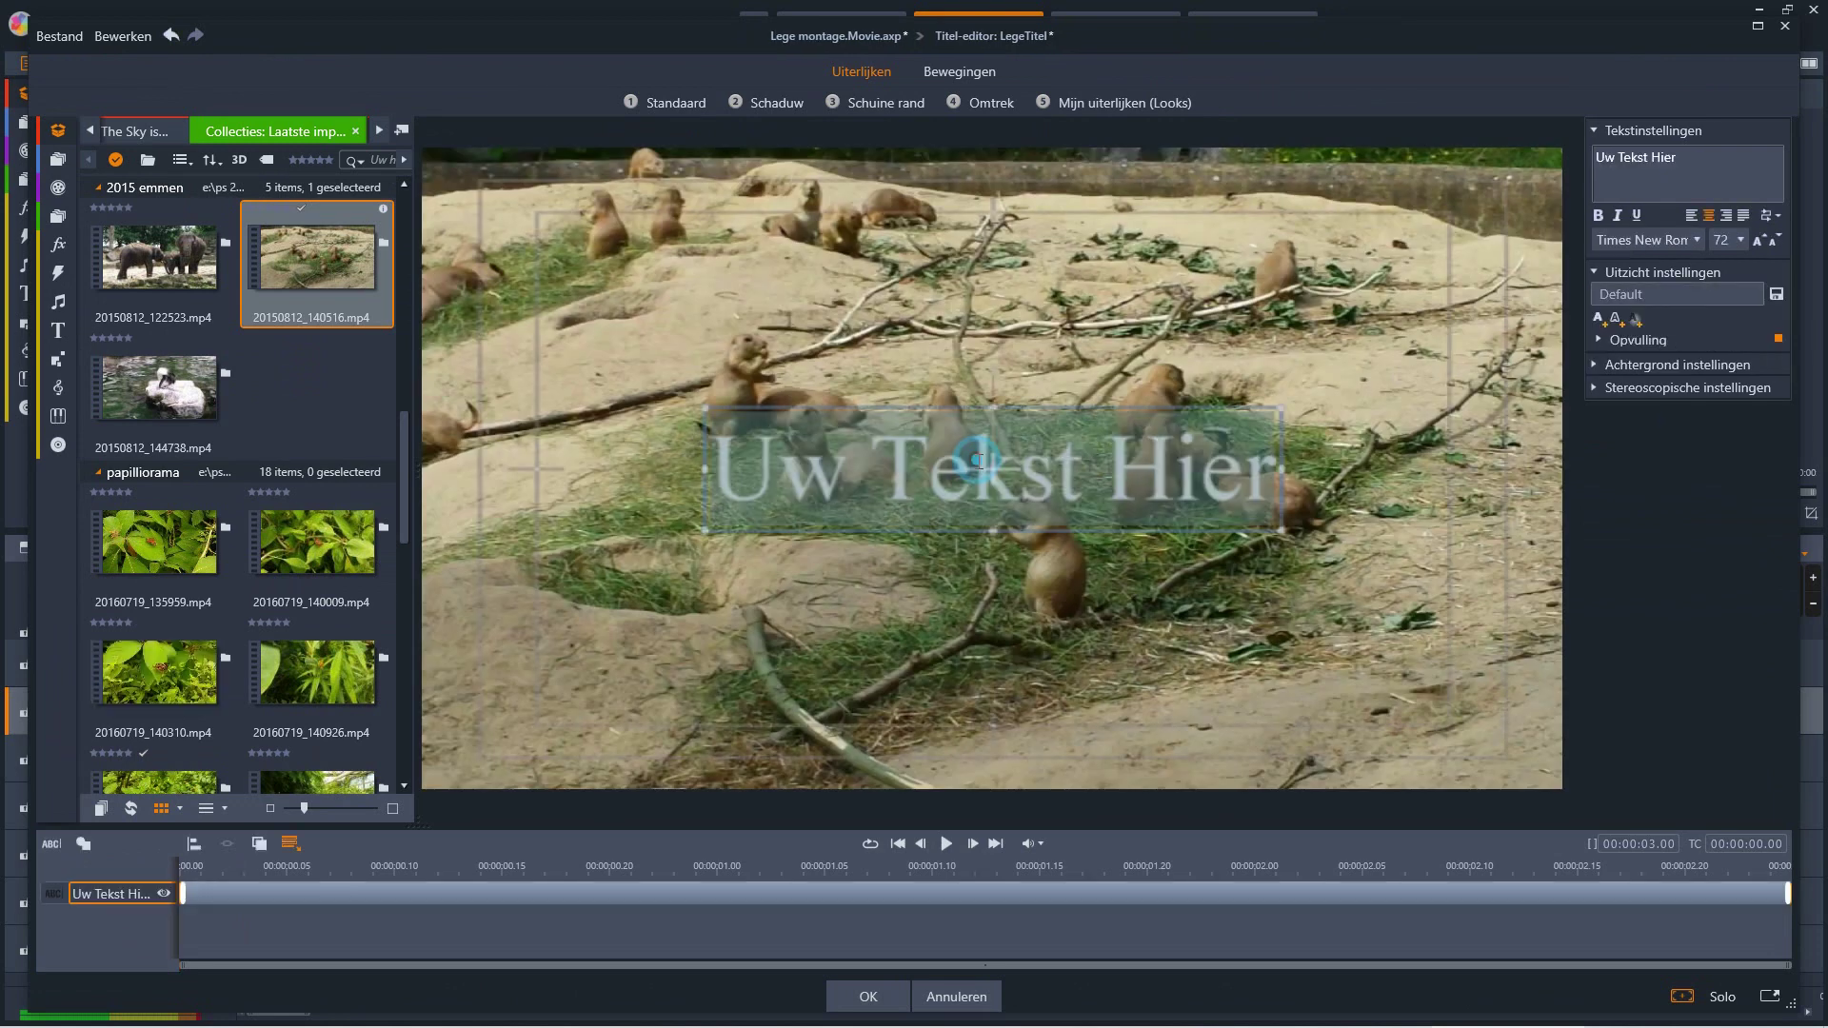
{"action": "key", "text": "BackSpace"}
{"action": "type", "text": "Emmen"}
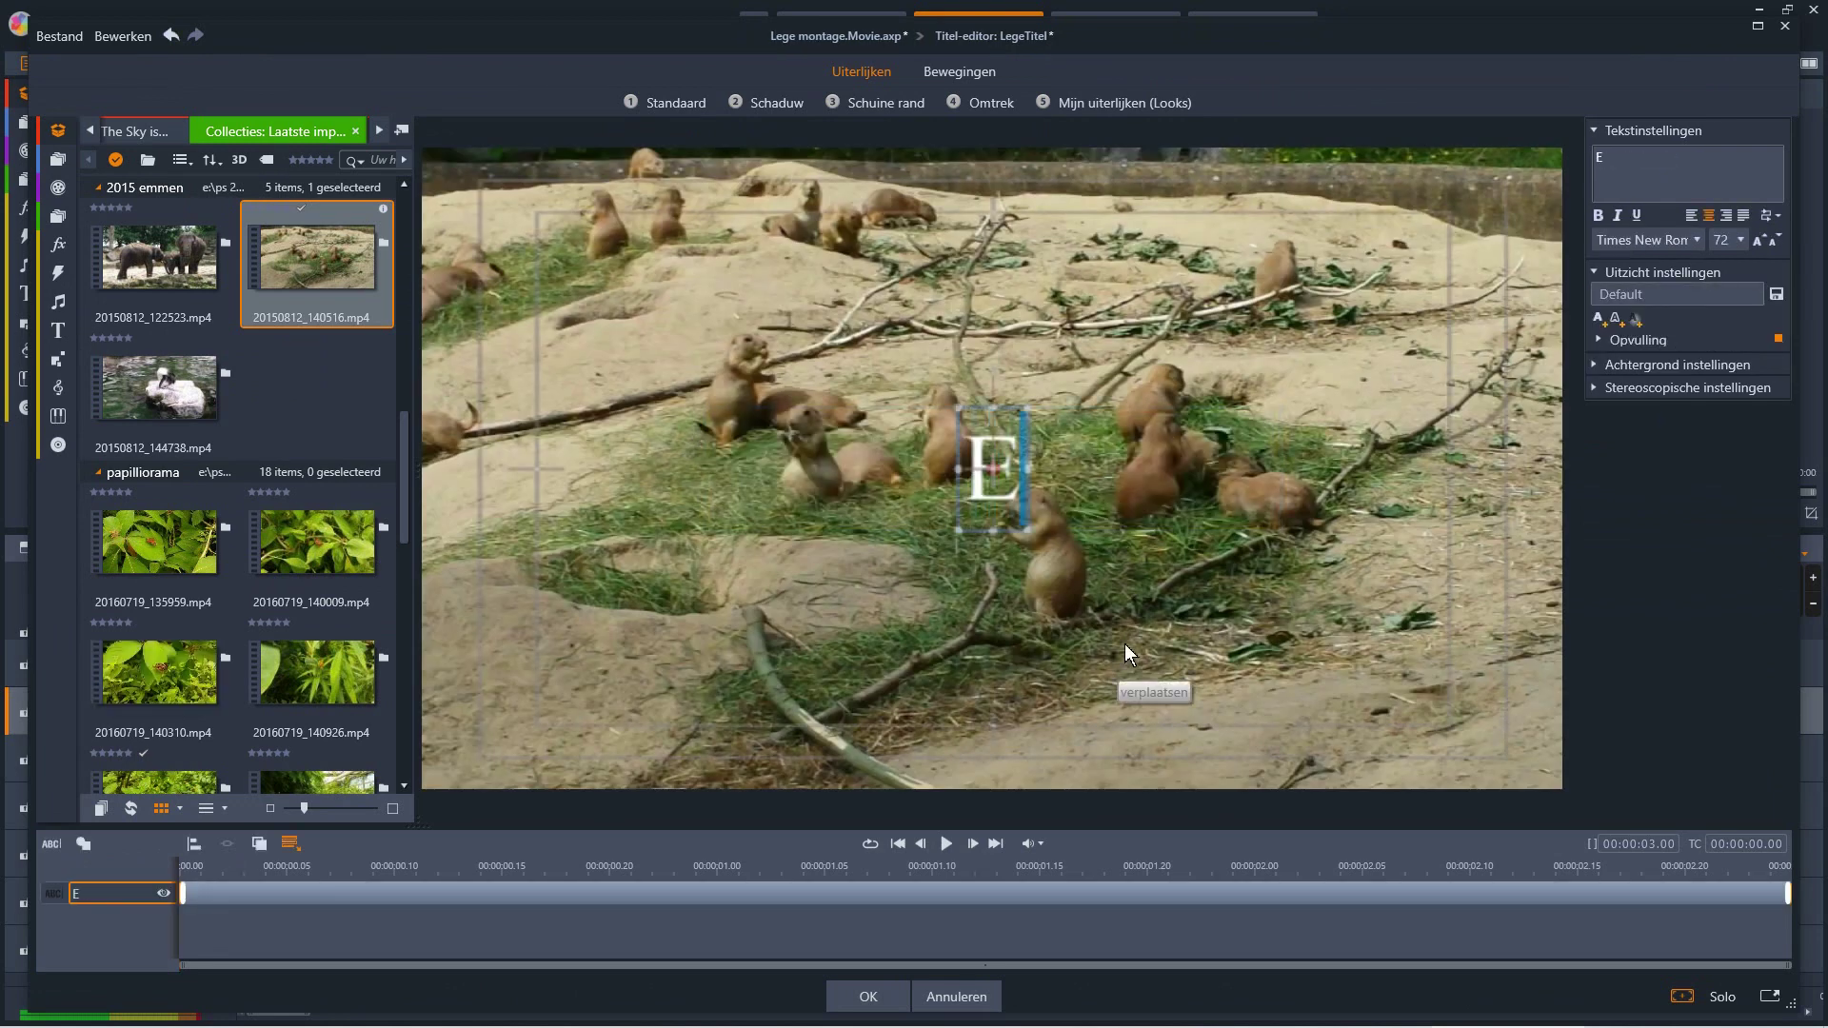
{"action": "left_click", "coordinate": [1616, 320]}
{"action": "left_click_drag", "start_coordinate": [1711, 434], "coordinate": [1719, 434]}
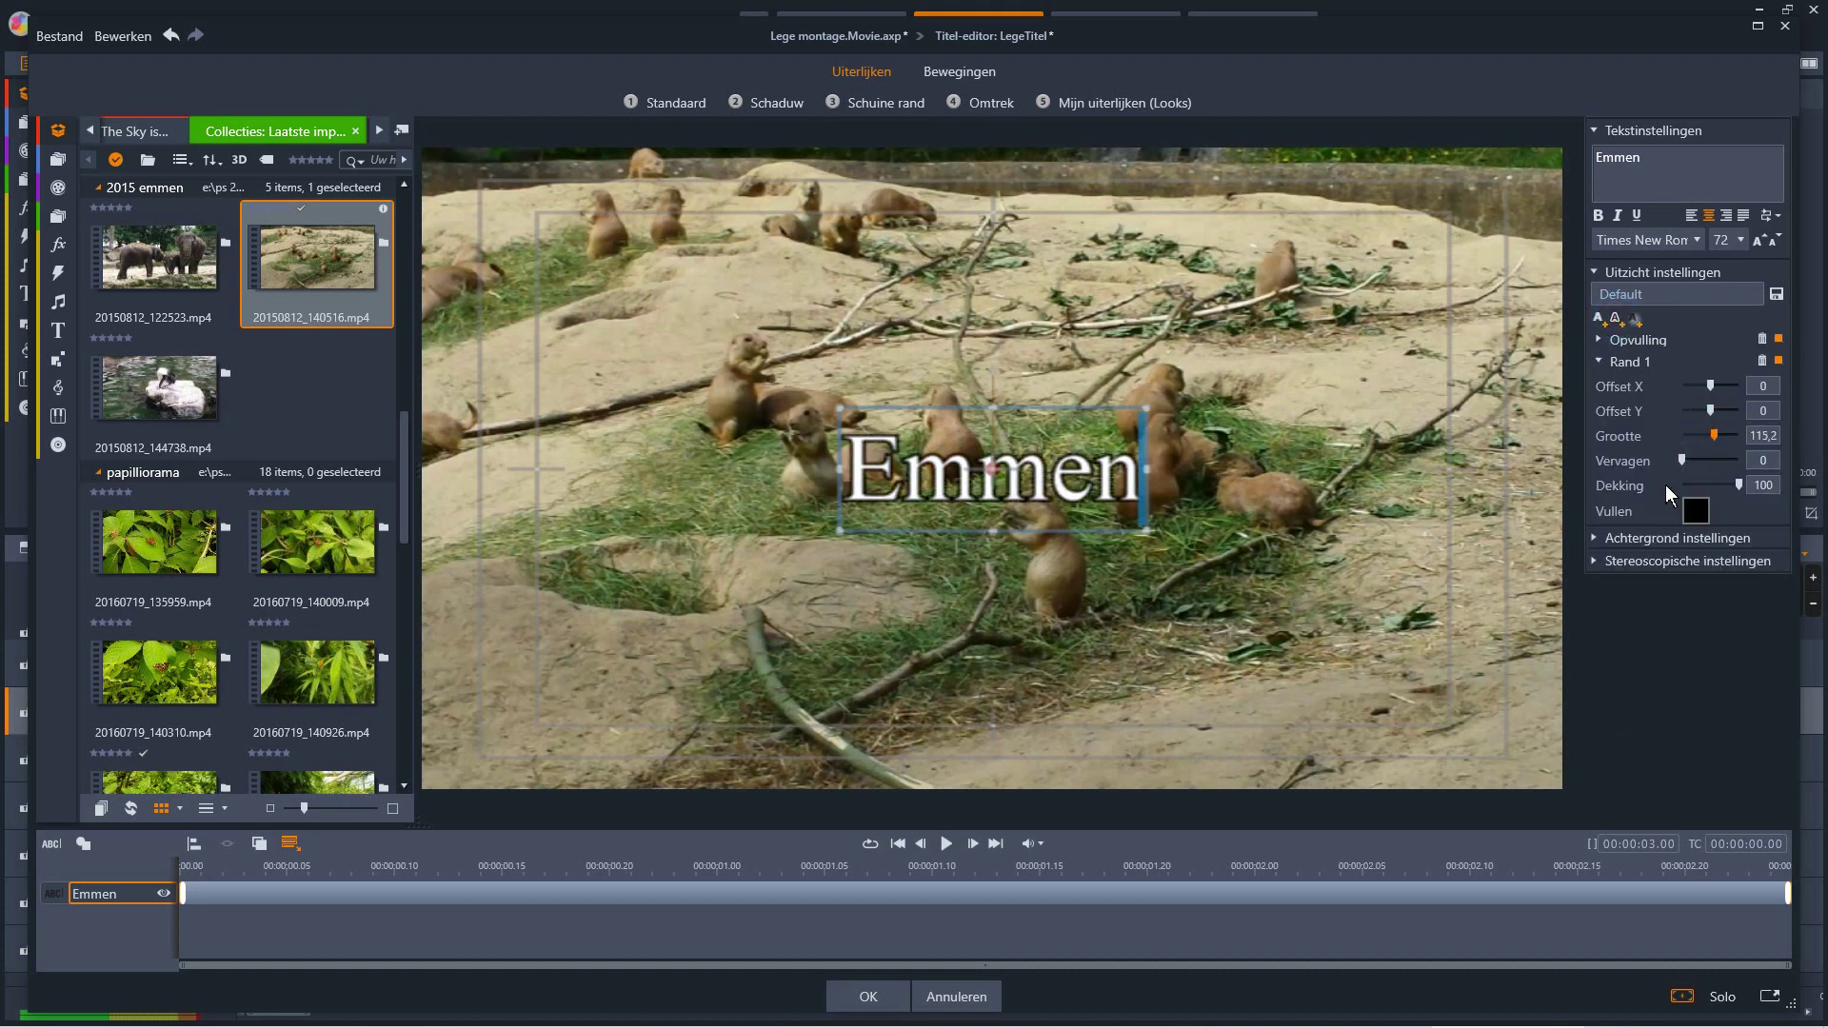
- Give the Emmen title the 01 - Typ entry motion and the 07 words-fade exit motion, and accept the title
{"action": "left_click", "coordinate": [959, 72]}
{"action": "left_click", "coordinate": [820, 101]}
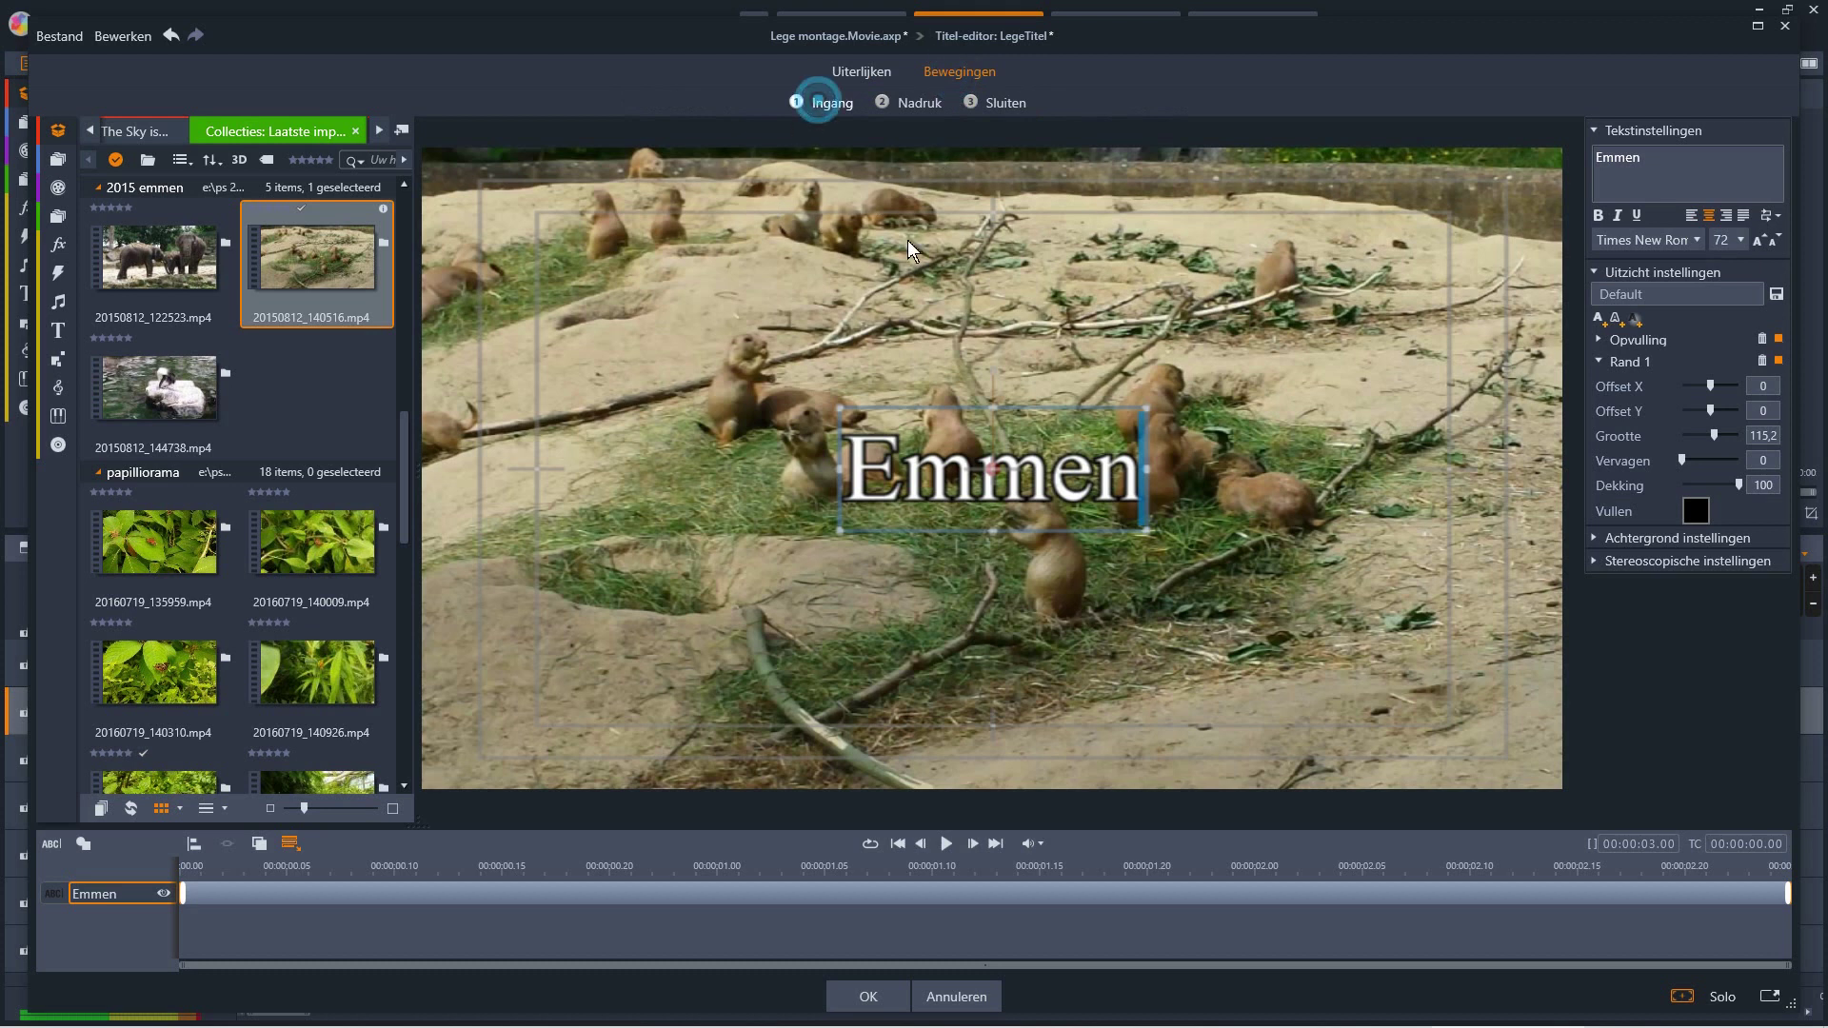
{"action": "left_click", "coordinate": [103, 167]}
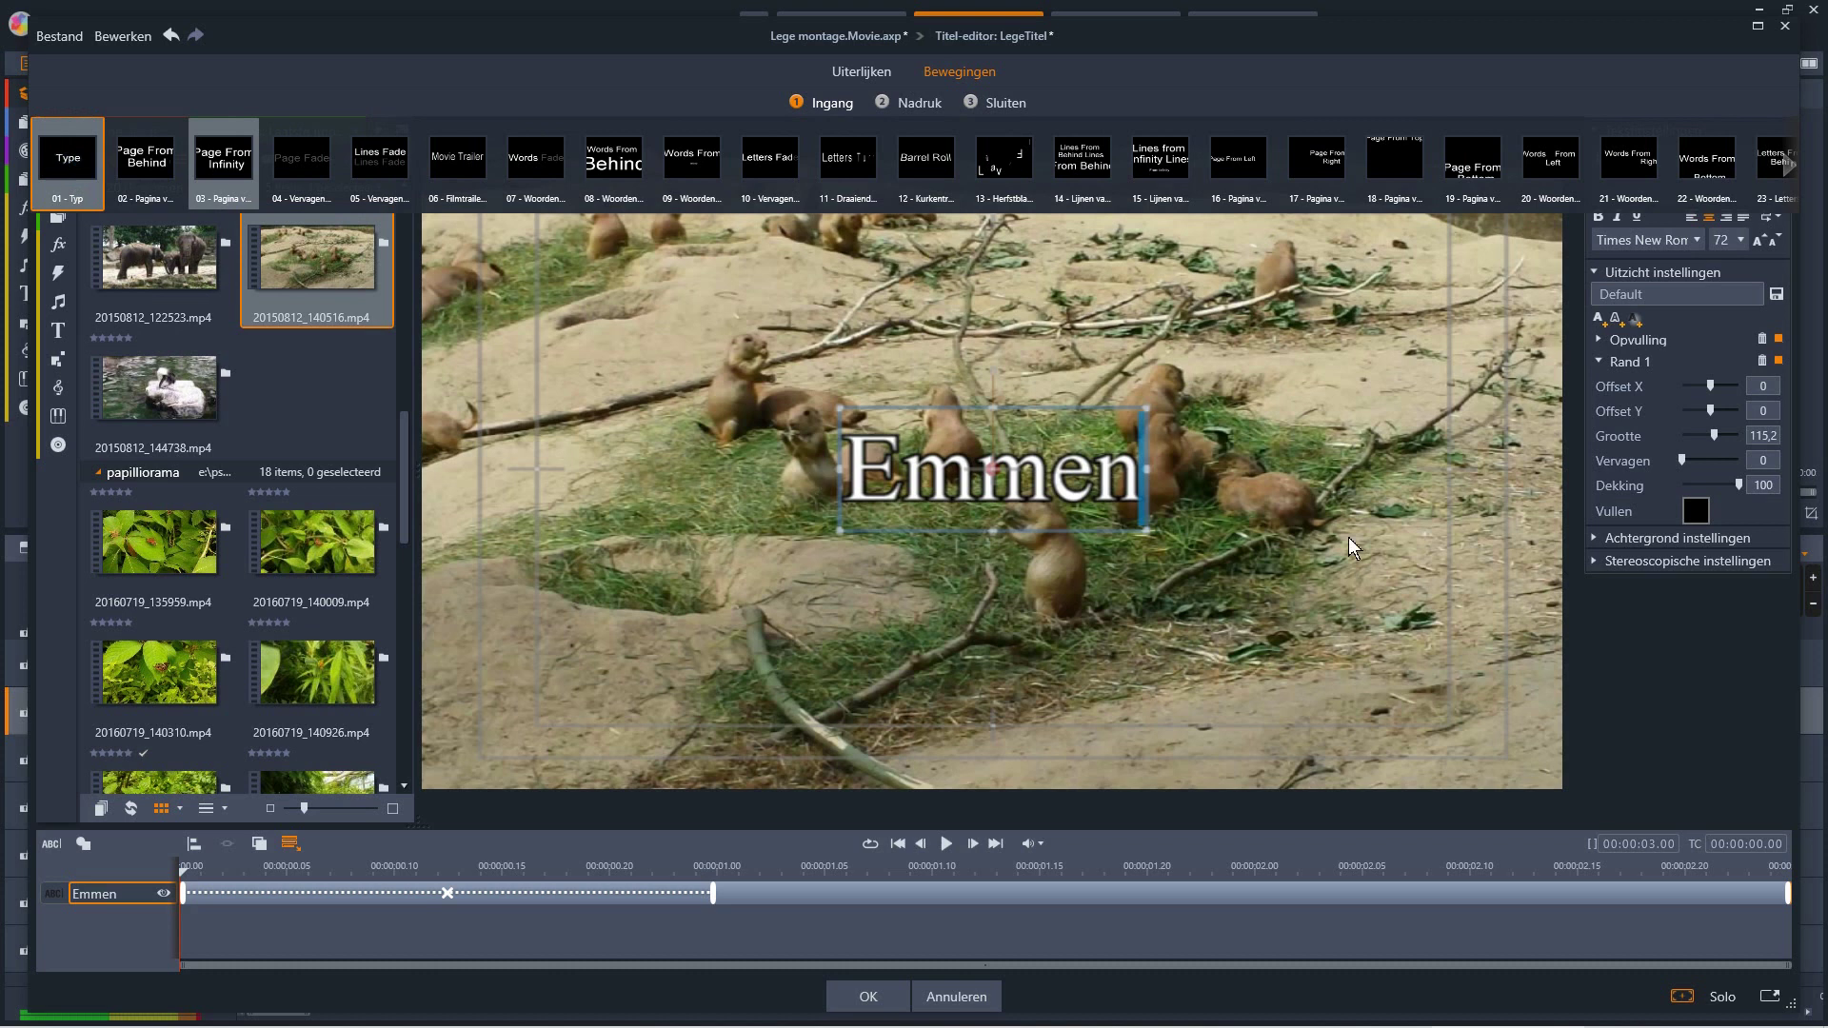
{"action": "left_click", "coordinate": [1013, 105]}
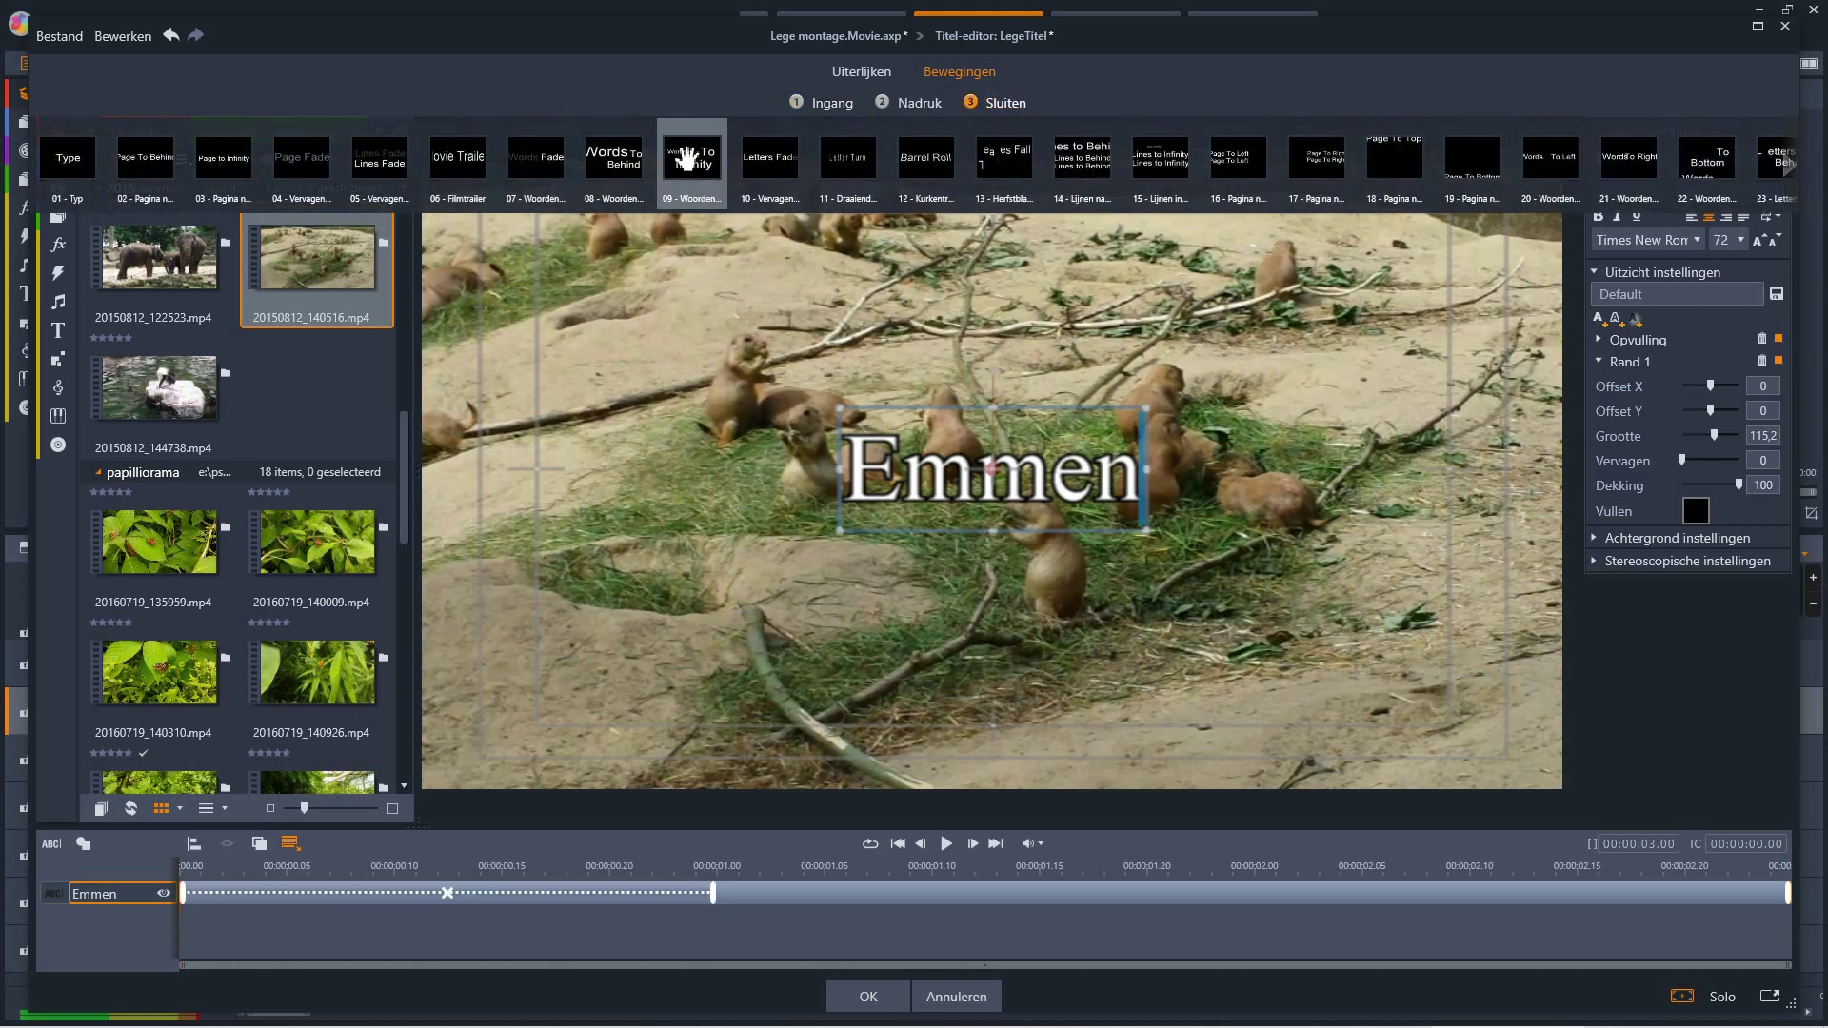
{"action": "left_click", "coordinate": [528, 171]}
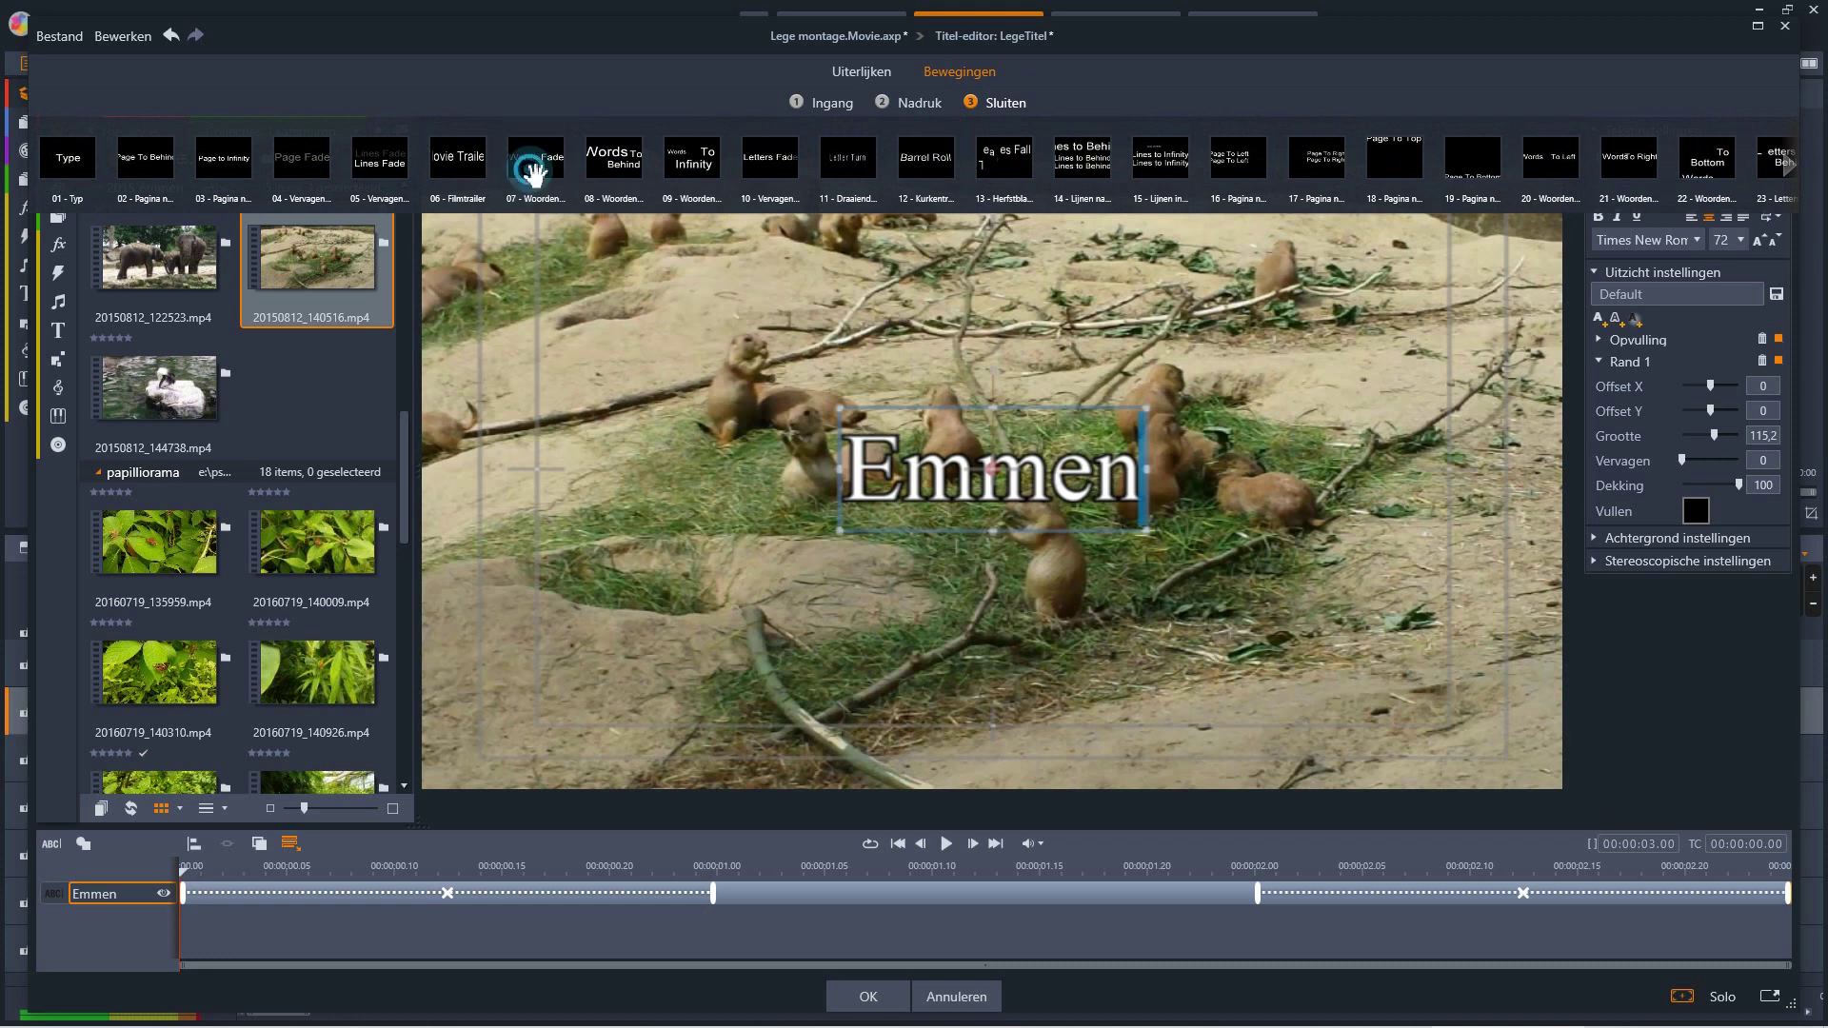
{"action": "left_click", "coordinate": [868, 996]}
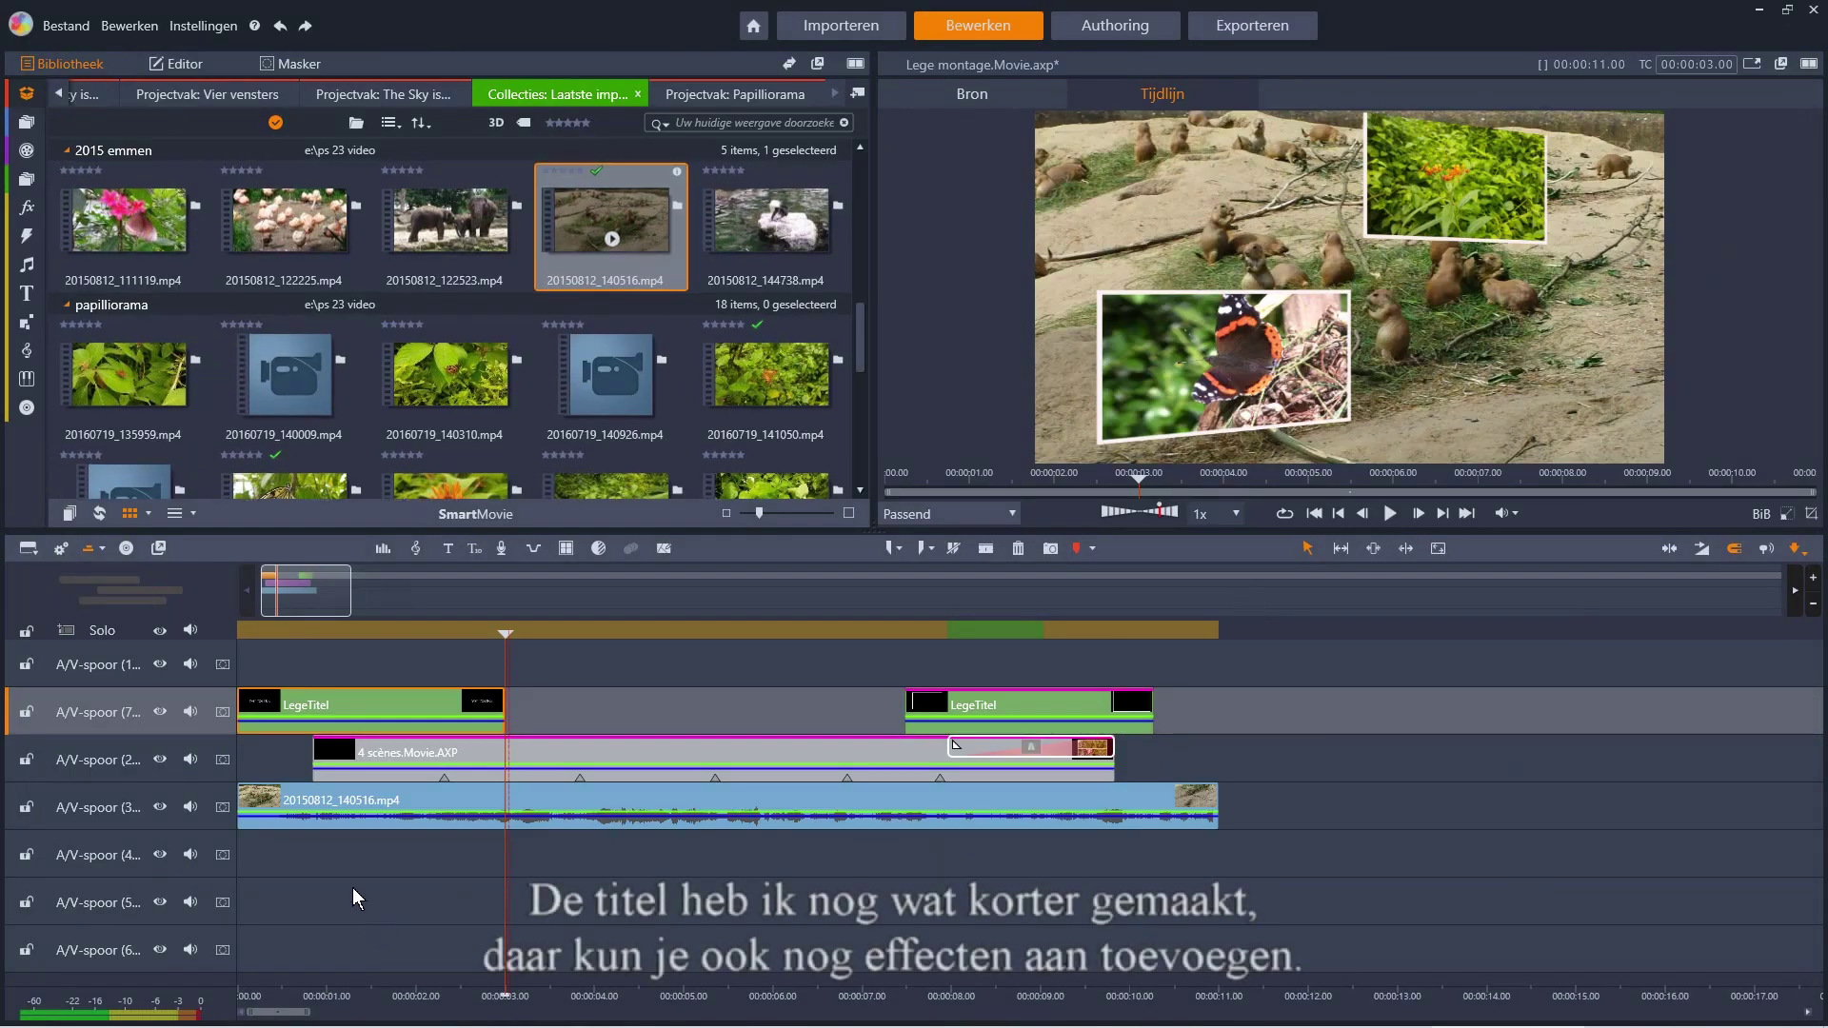
- Play the finished montage from the start to review the title, background and four-clip group
{"action": "left_click_drag", "start_coordinate": [506, 634], "coordinate": [233, 647]}
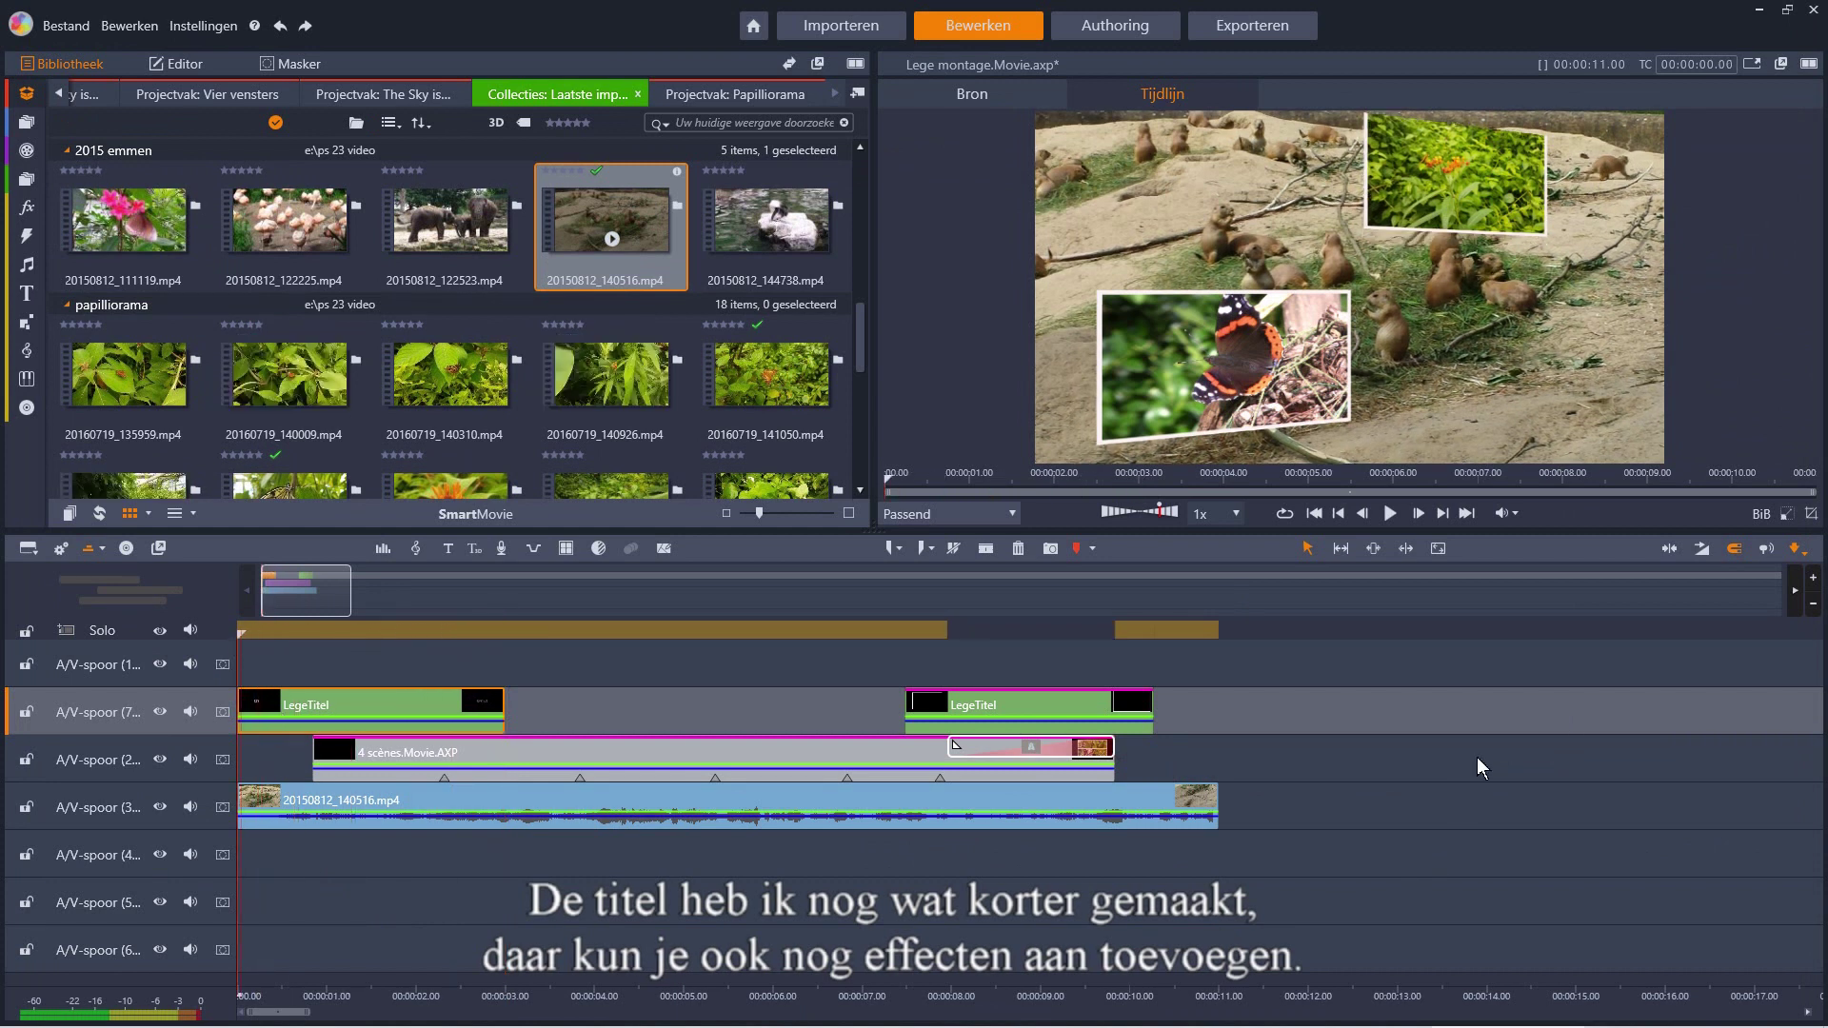
{"action": "left_click", "coordinate": [1390, 514]}
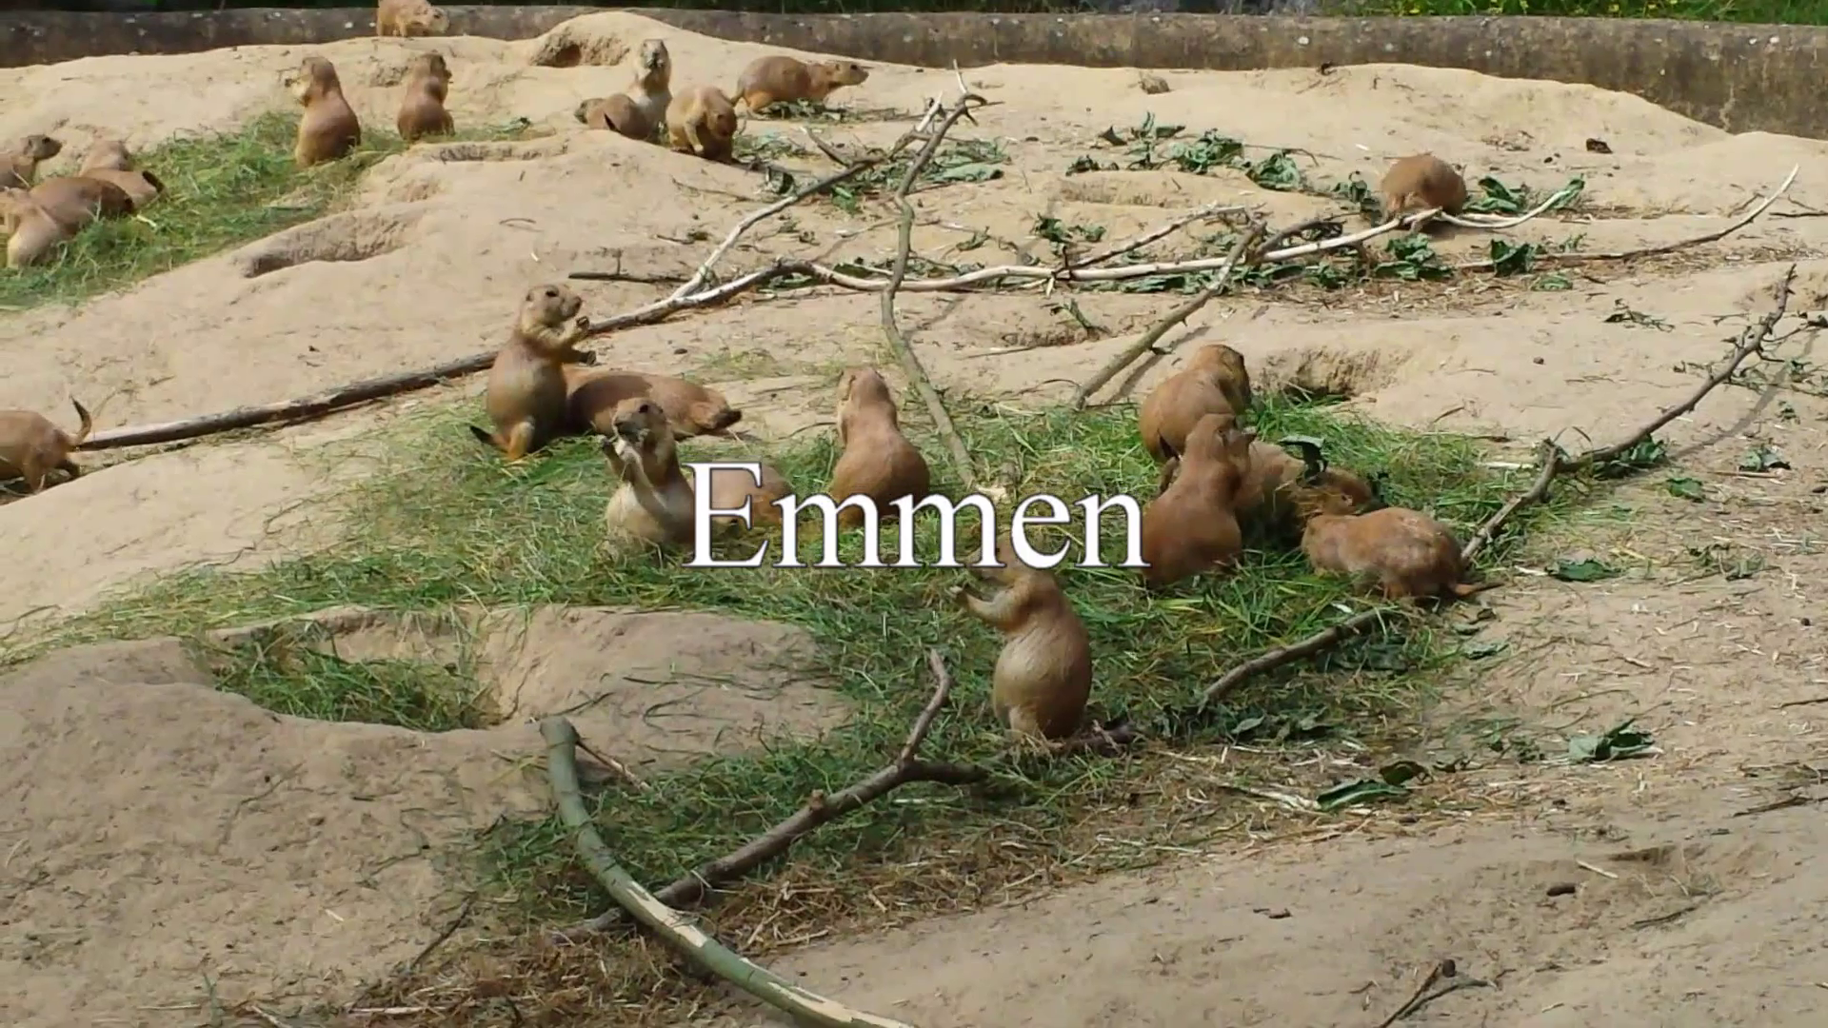